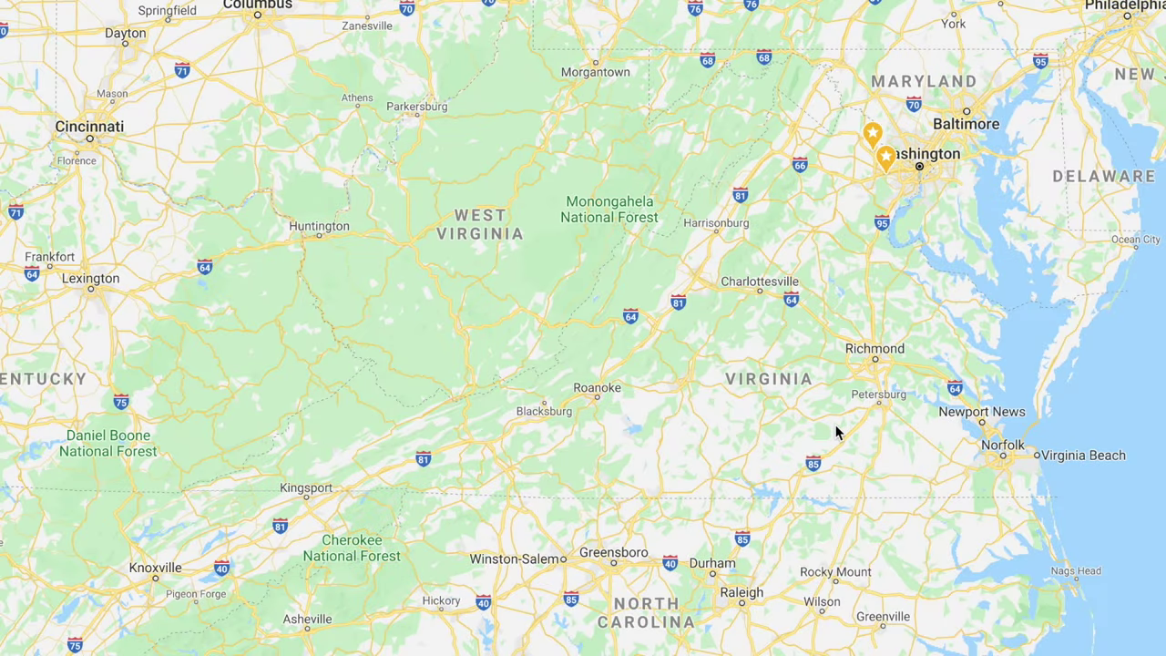
# Step: Zoom the map in on Smith Mountain Lake and open the dam Visitors Center details
pyautogui.scroll(3, 825, 391)
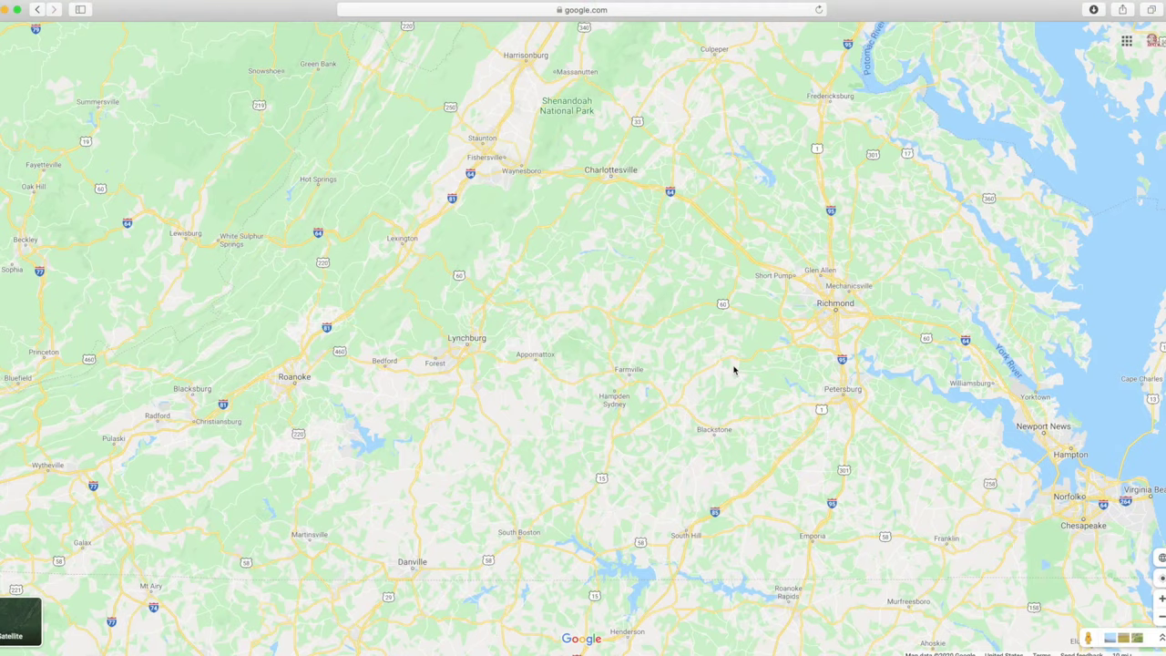
pyautogui.moveTo(444, 418); pyautogui.dragTo(725, 348)
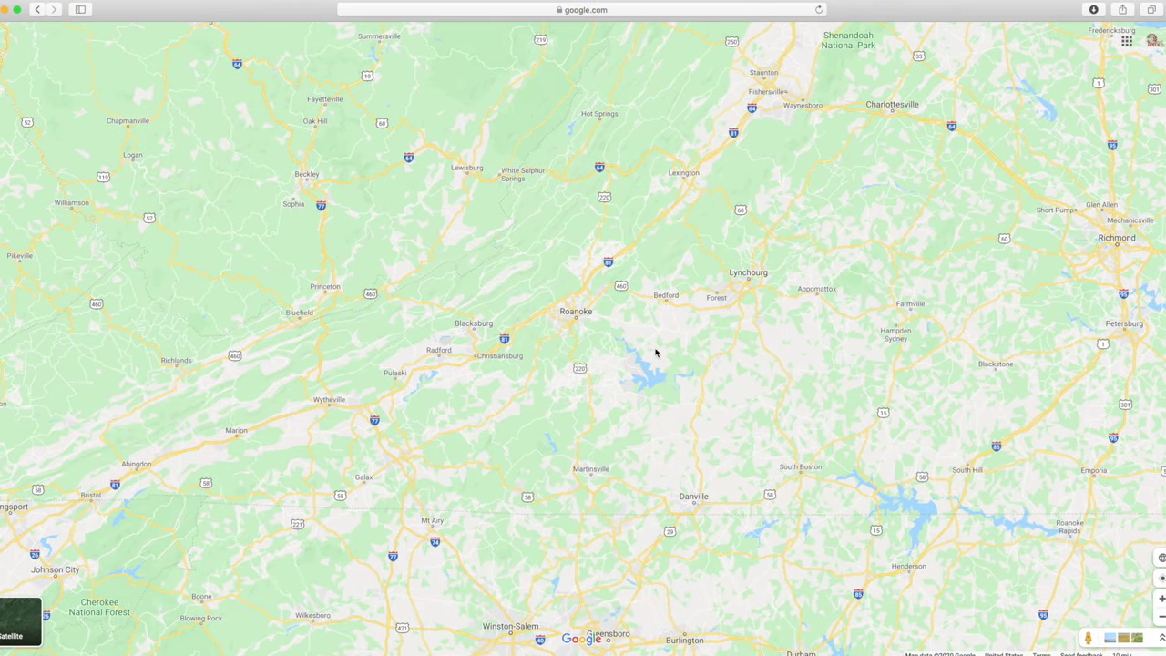
pyautogui.scroll(5, 655, 352)
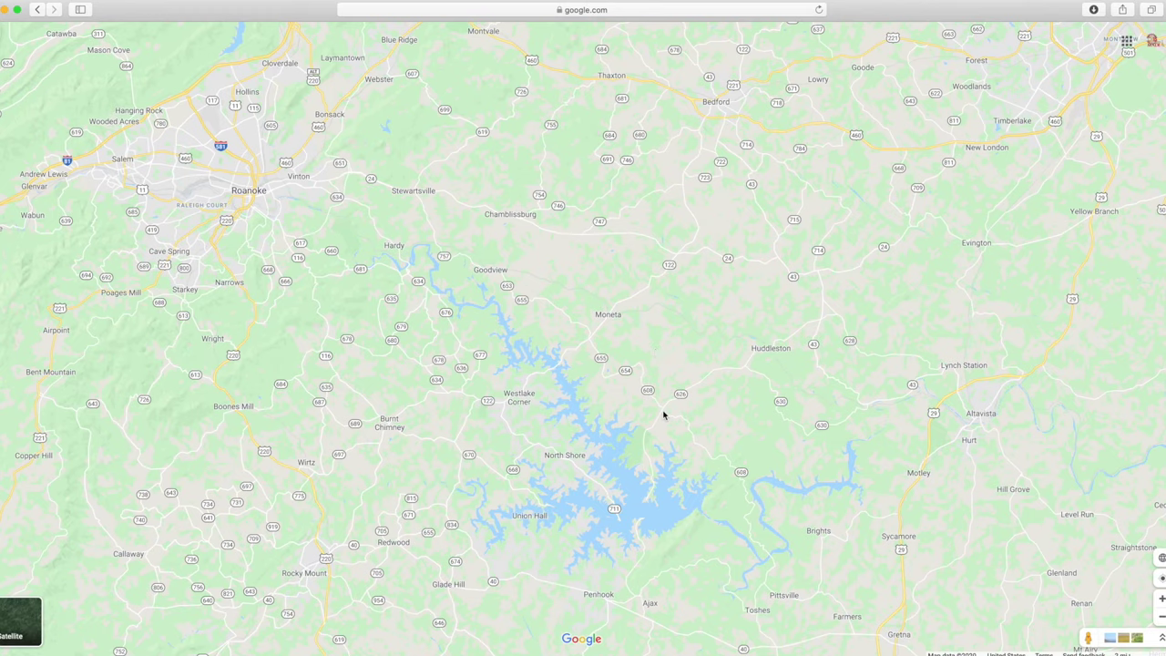
pyautogui.moveTo(663, 415); pyautogui.dragTo(688, 350)
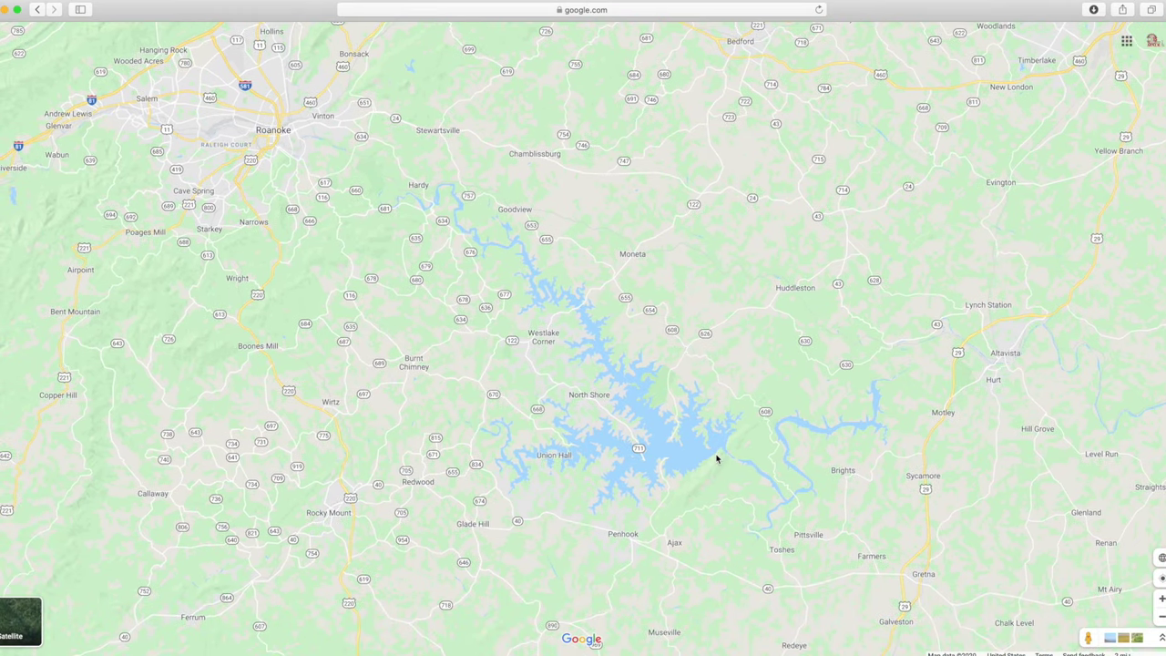
pyautogui.scroll(2, 716, 459)
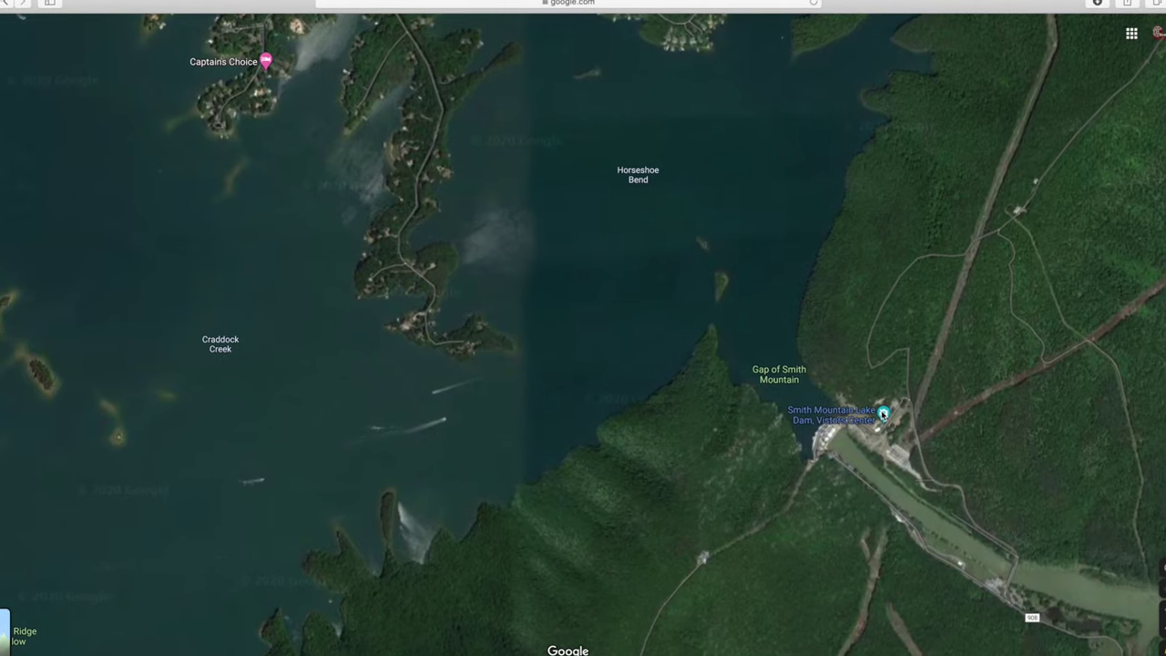
pyautogui.click(879, 415)
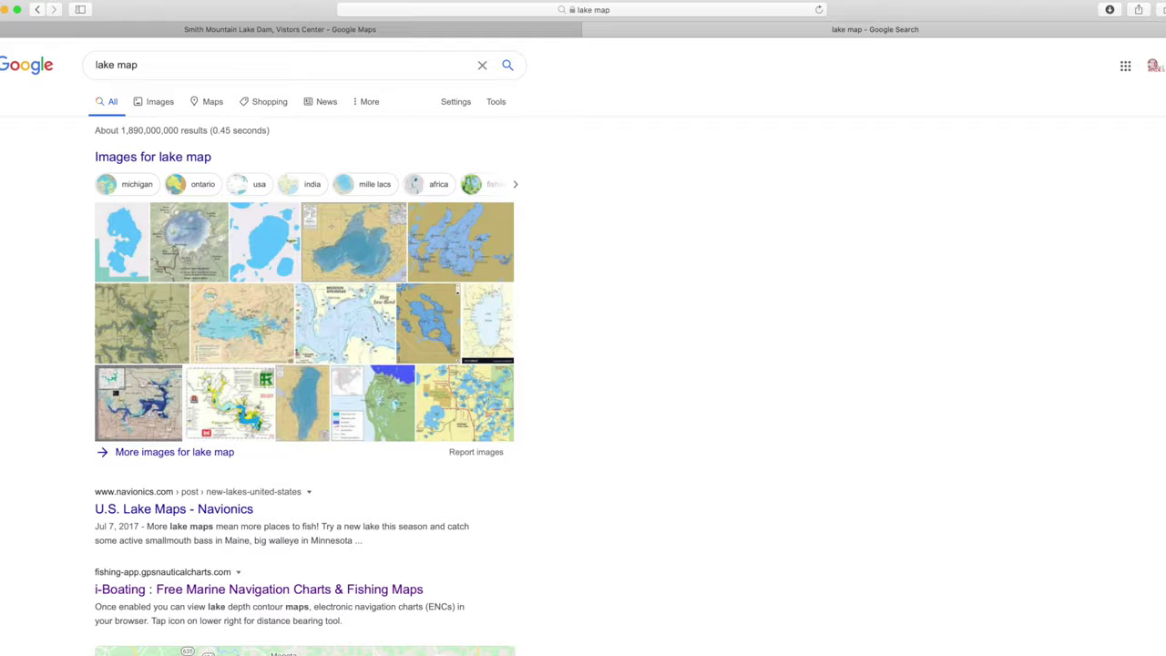
# Step: Show shopping results for lake map and browse the 16 x 20 oak Lake Art listing photos
pyautogui.click(269, 101)
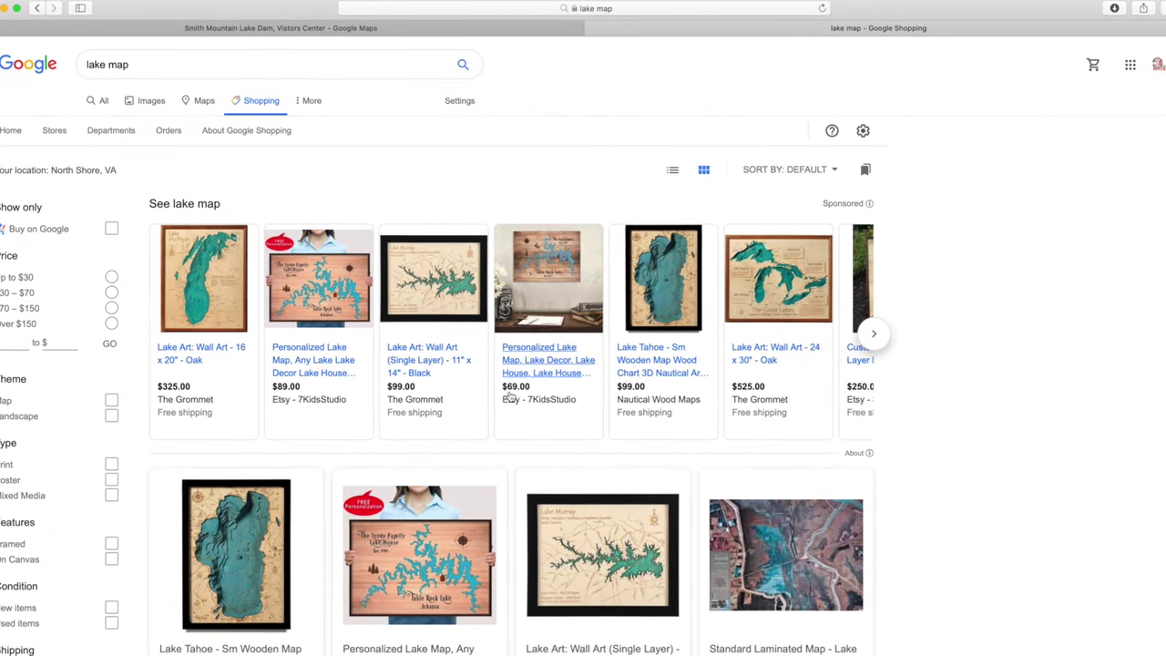
pyautogui.click(209, 302)
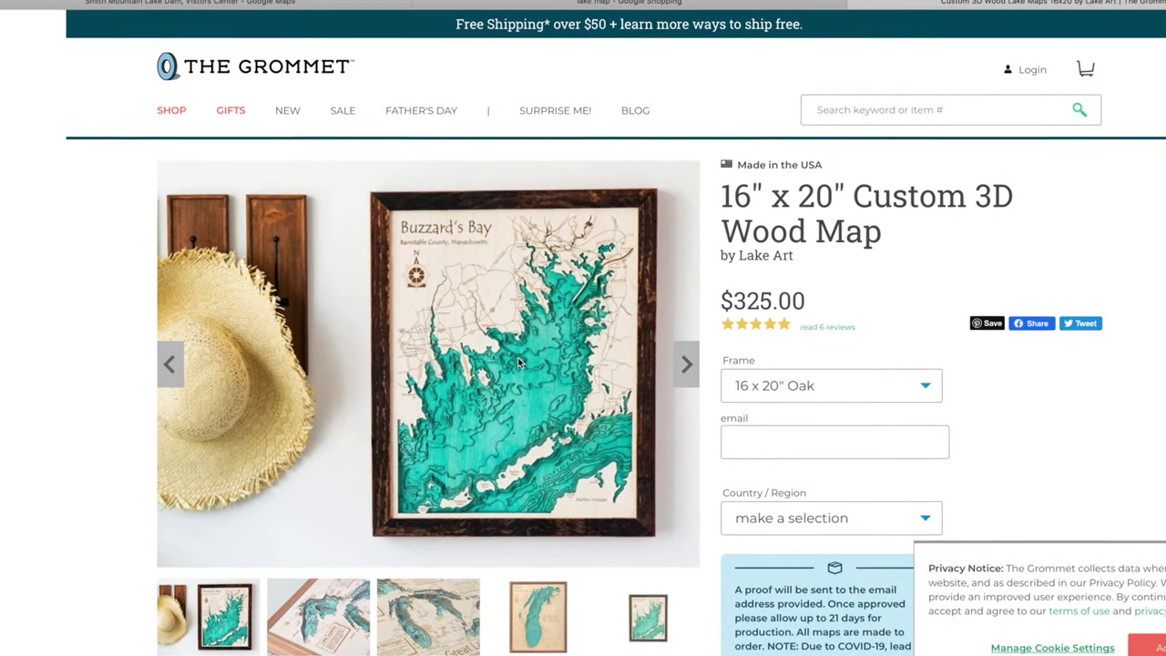
pyautogui.click(680, 367)
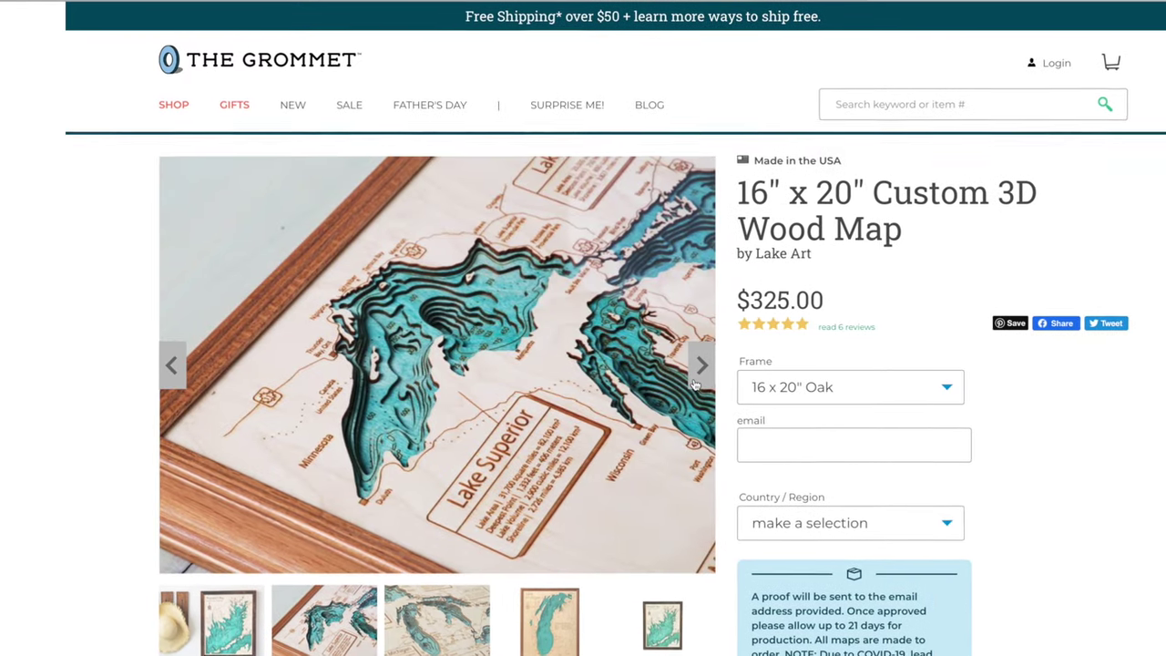
pyautogui.click(704, 383)
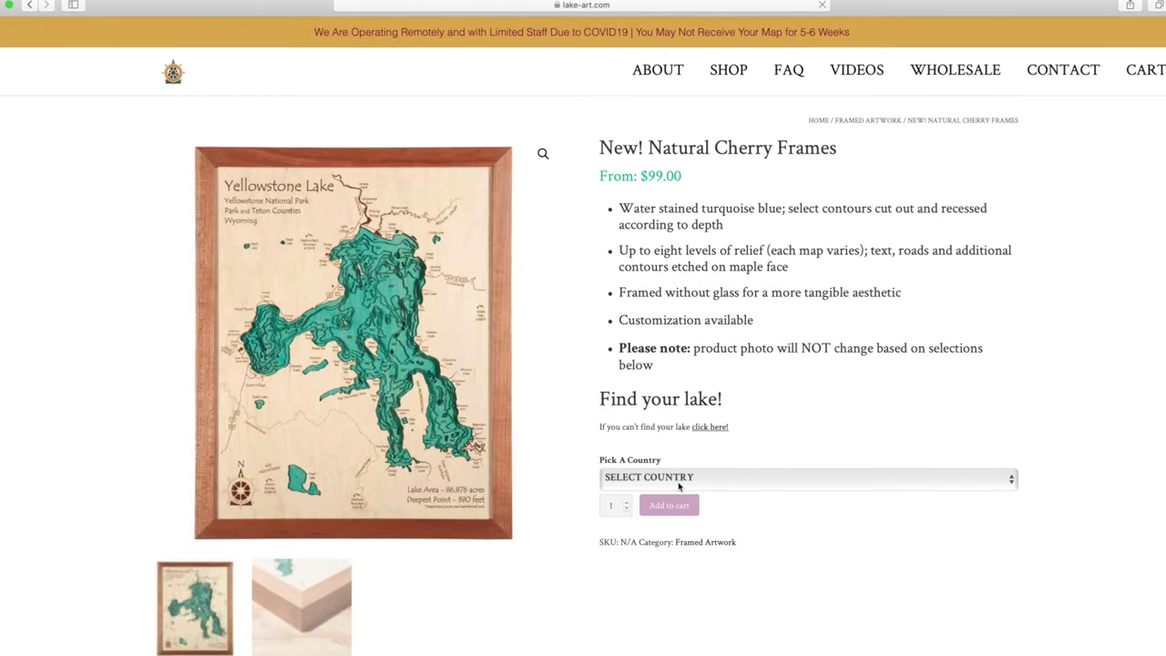
# Step: Pick United States, Virginia, Franklin and Smith Mountain Lake in the lake finder
pyautogui.click(679, 482)
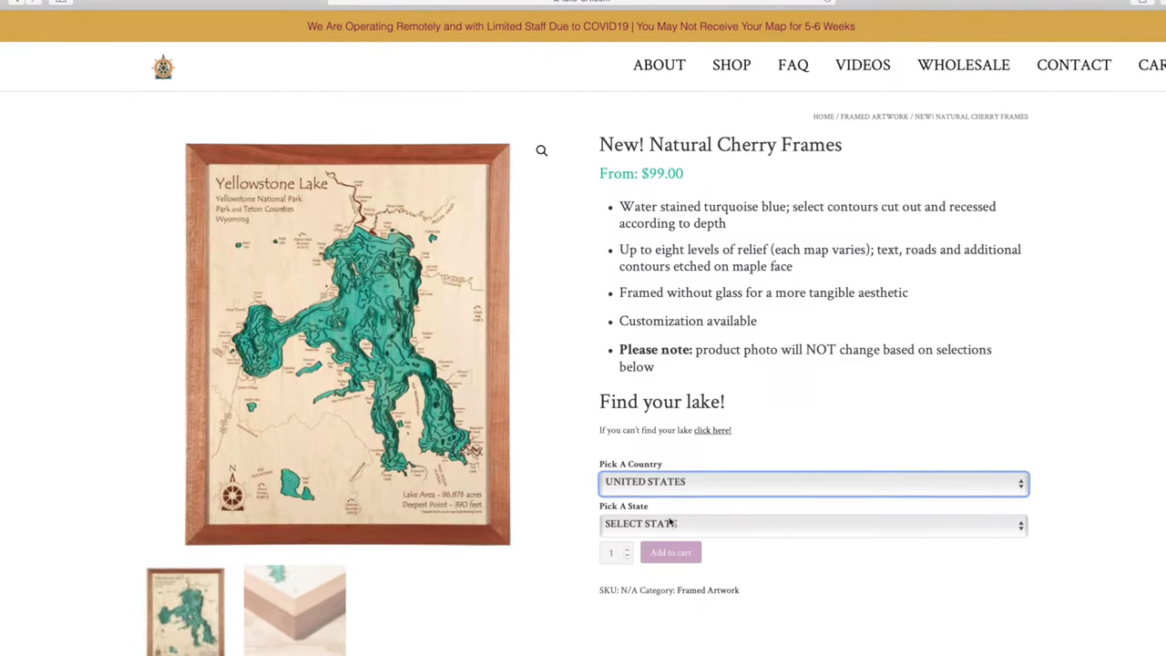
pyautogui.click(669, 522)
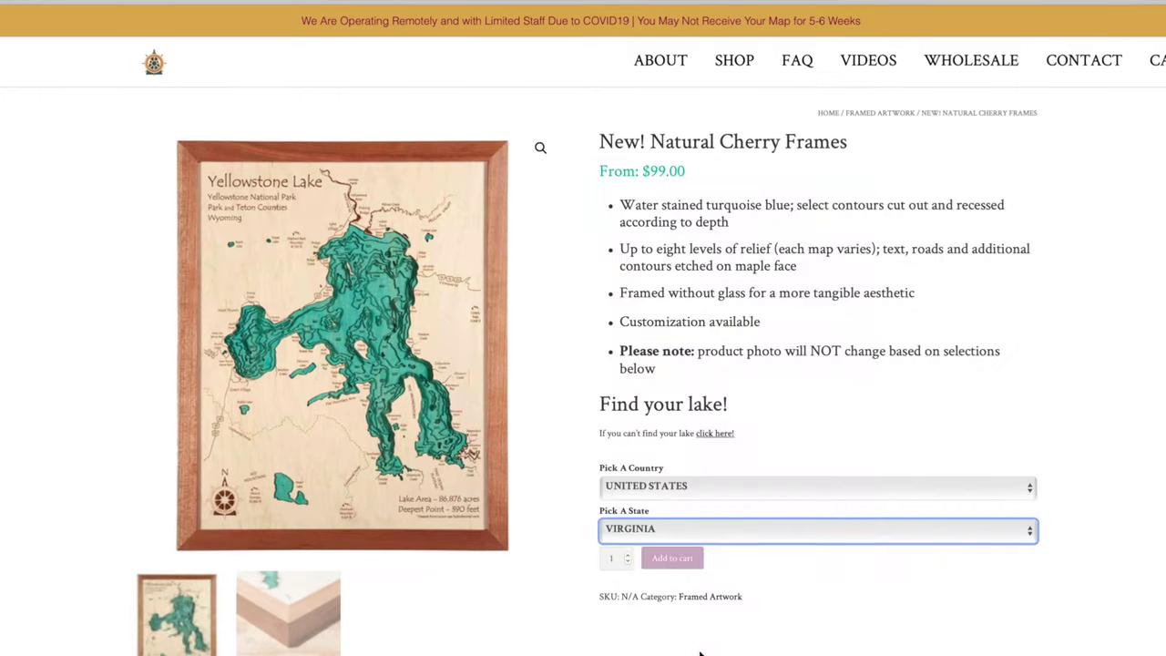
pyautogui.click(637, 573)
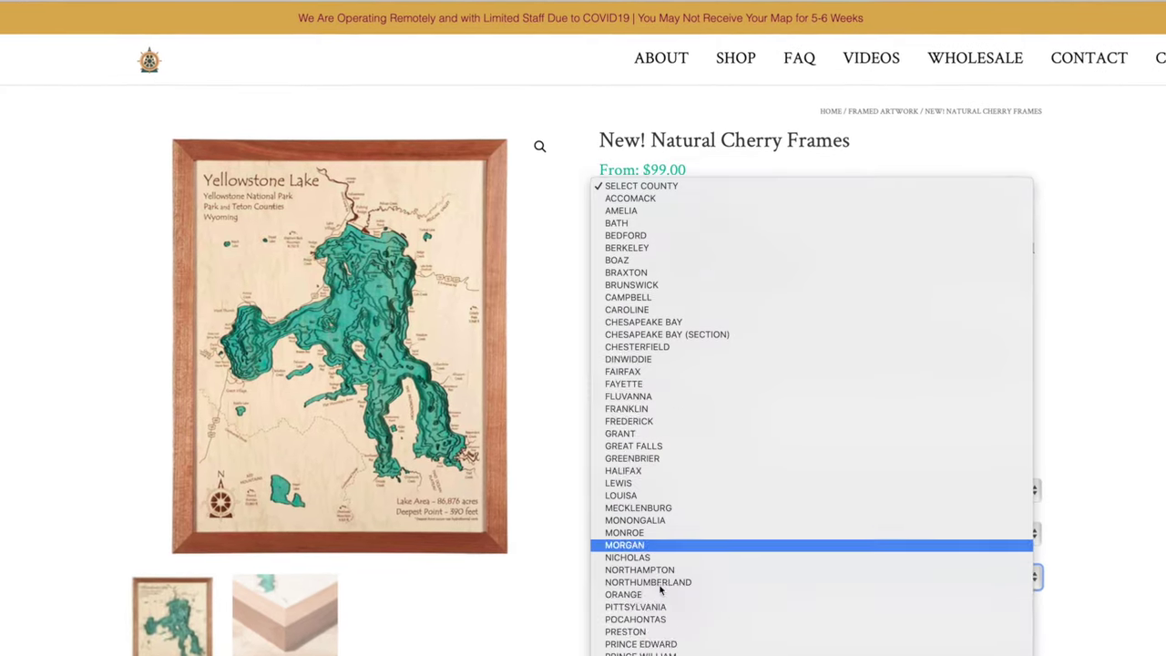
pyautogui.click(627, 397)
pyautogui.click(668, 626)
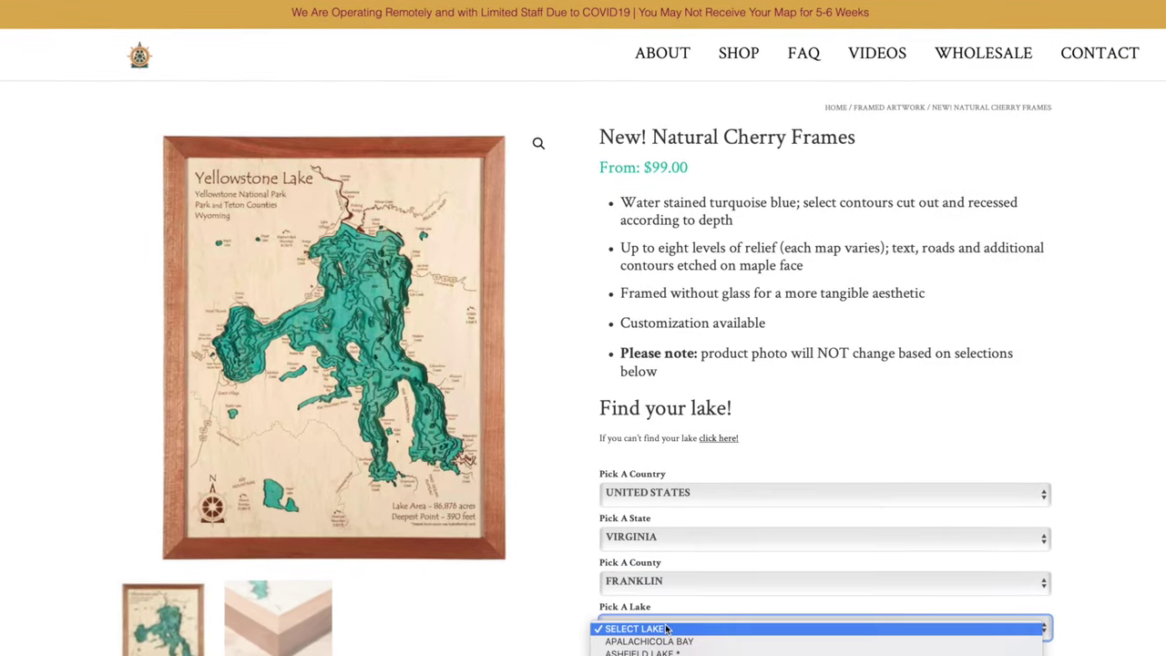
pyautogui.click(666, 637)
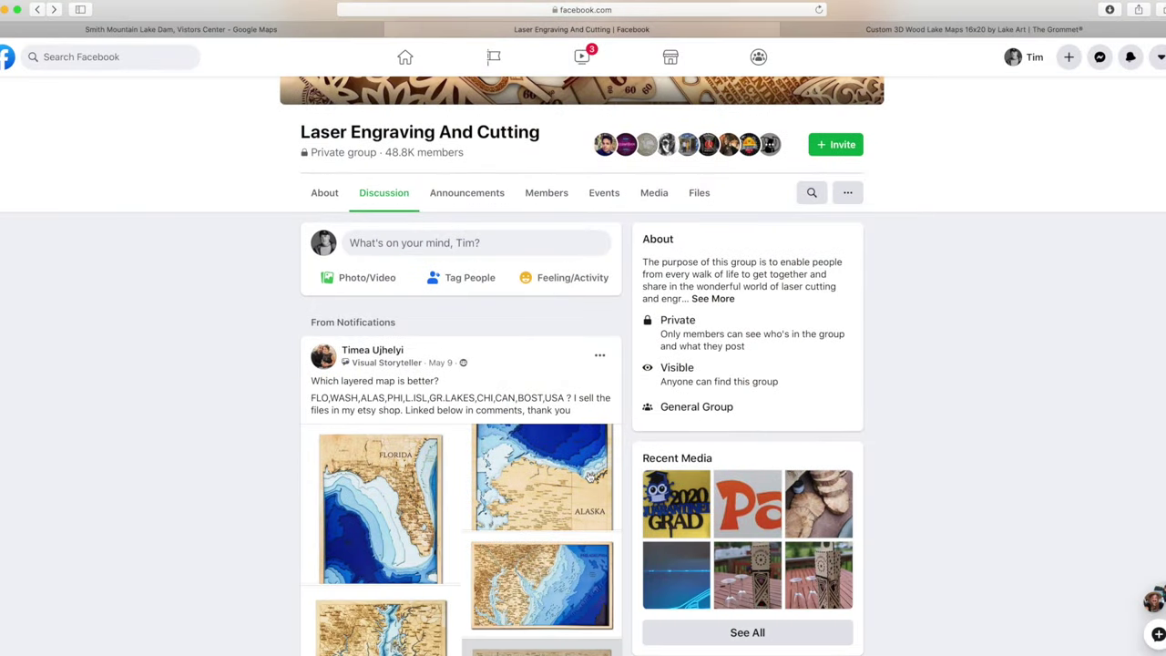
# Step: Browse the group's layered map photos: Florida, Washington, Alaska, Philadelphia, Long Island and London
pyautogui.scroll(-3, 590, 477)
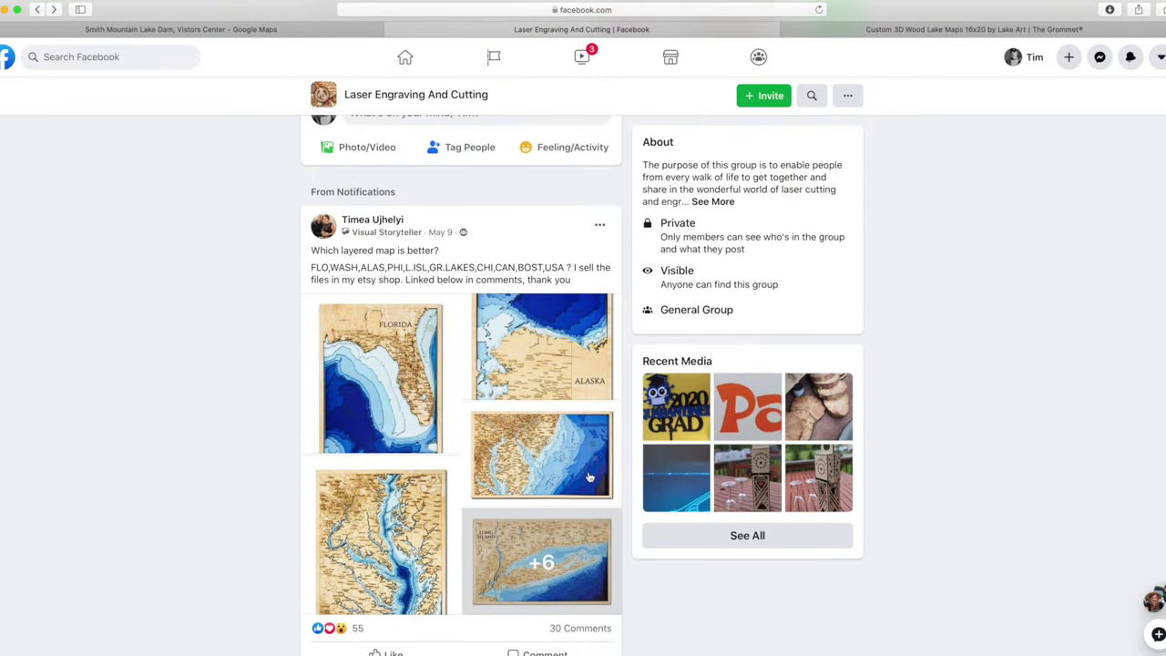
pyautogui.click(384, 390)
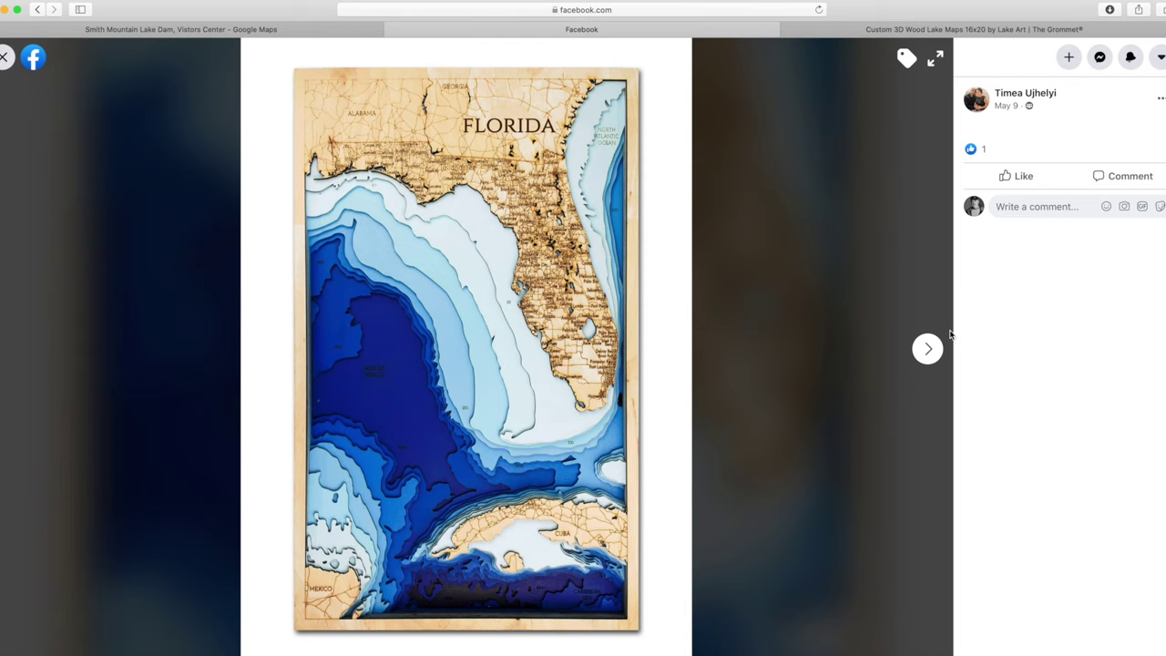
pyautogui.click(928, 351)
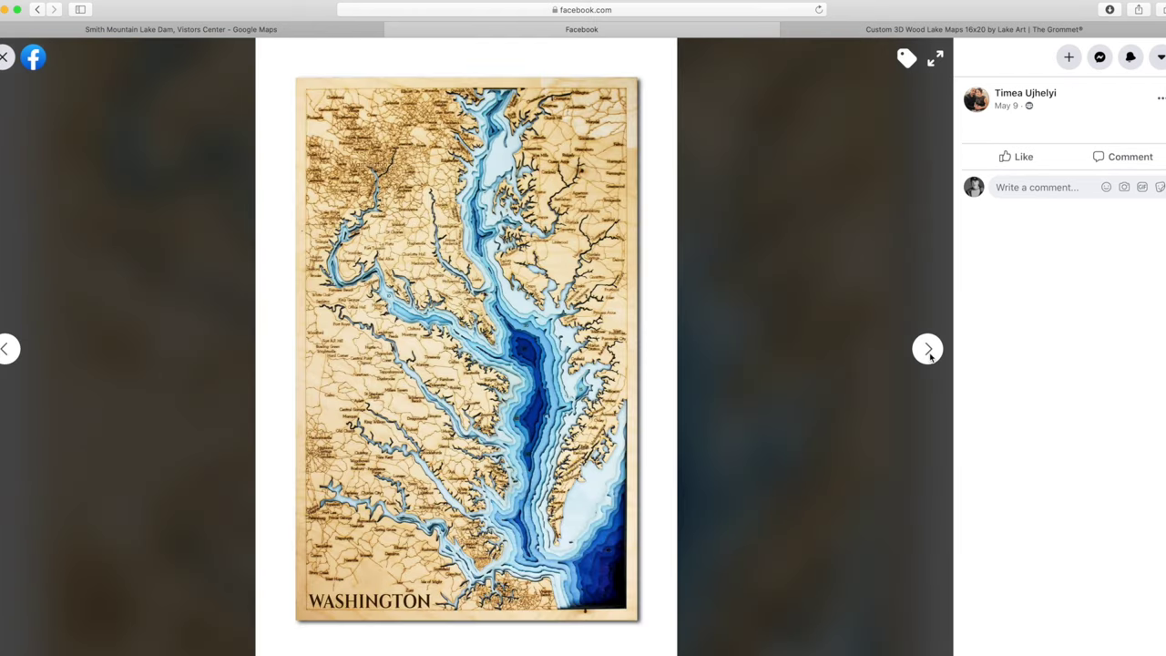
pyautogui.click(928, 351)
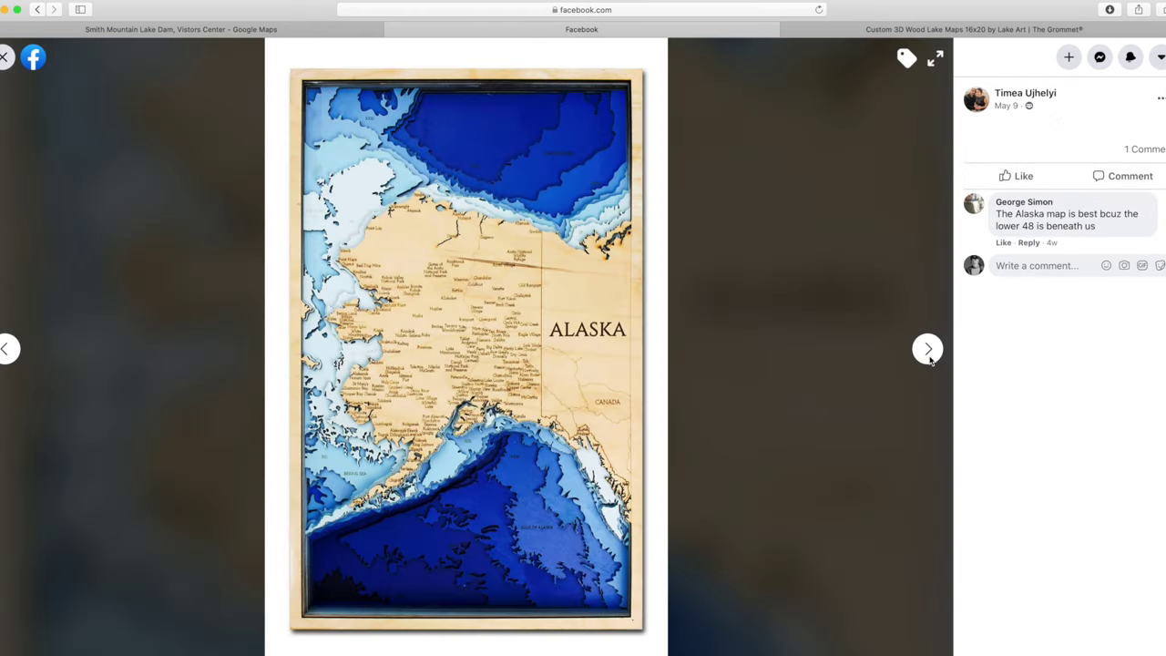
pyautogui.click(928, 350)
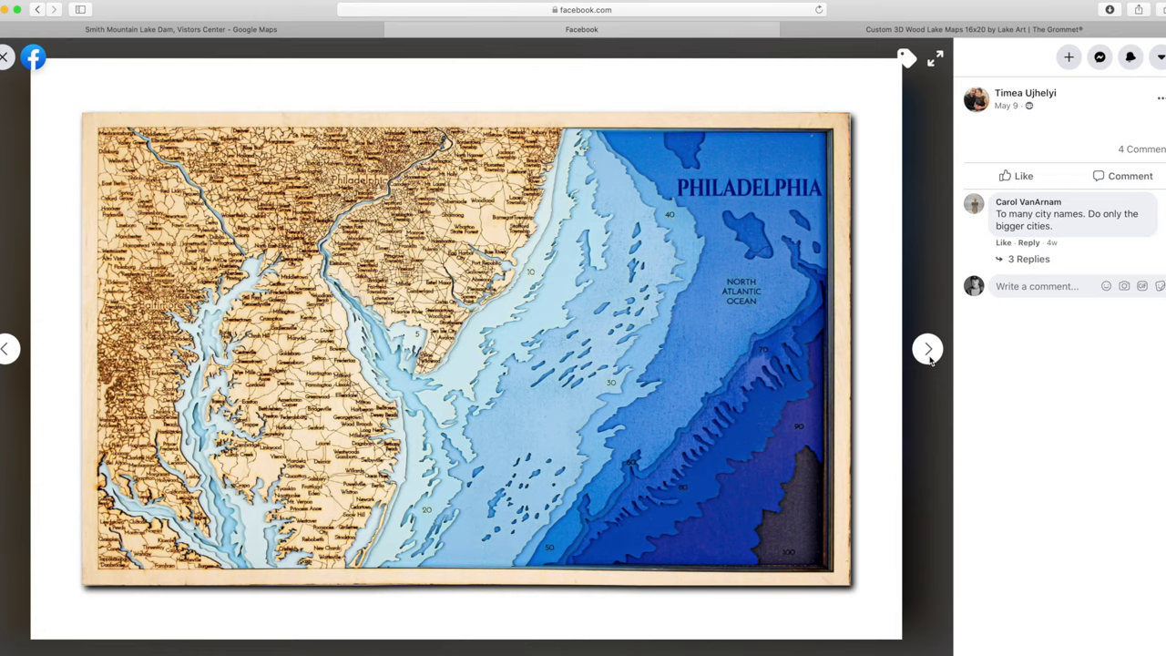
pyautogui.click(928, 351)
pyautogui.click(928, 350)
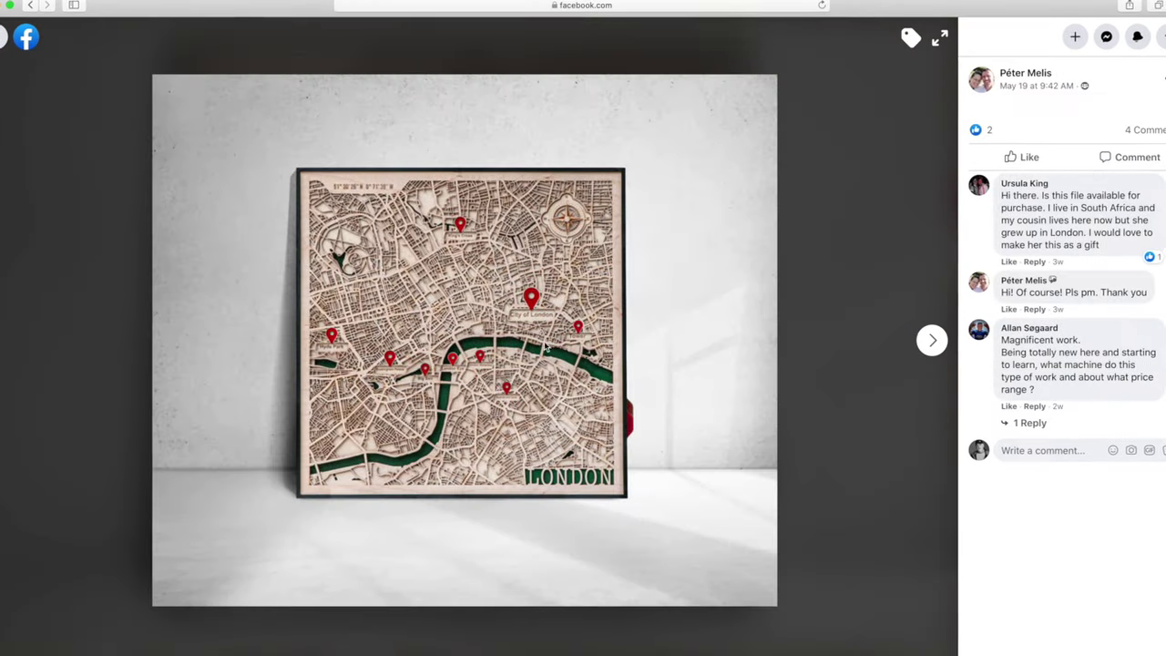
pyautogui.click(941, 342)
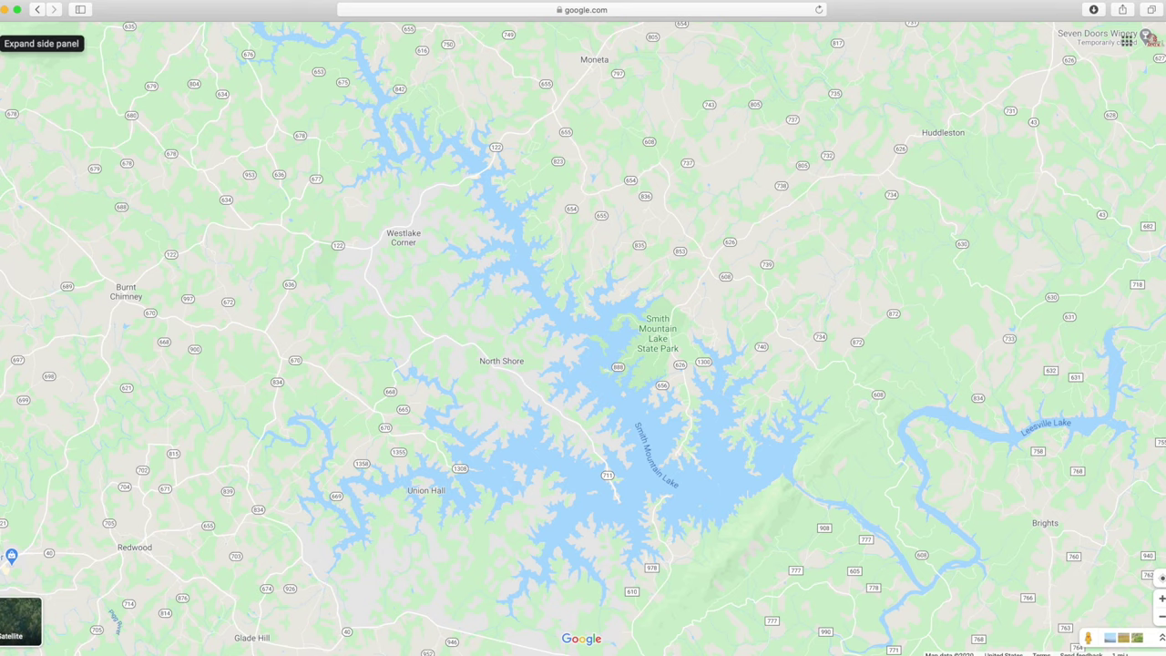
# Step: Switch the lake map to Satellite, then Terrain, then turn terrain shading off
pyautogui.click(14, 39)
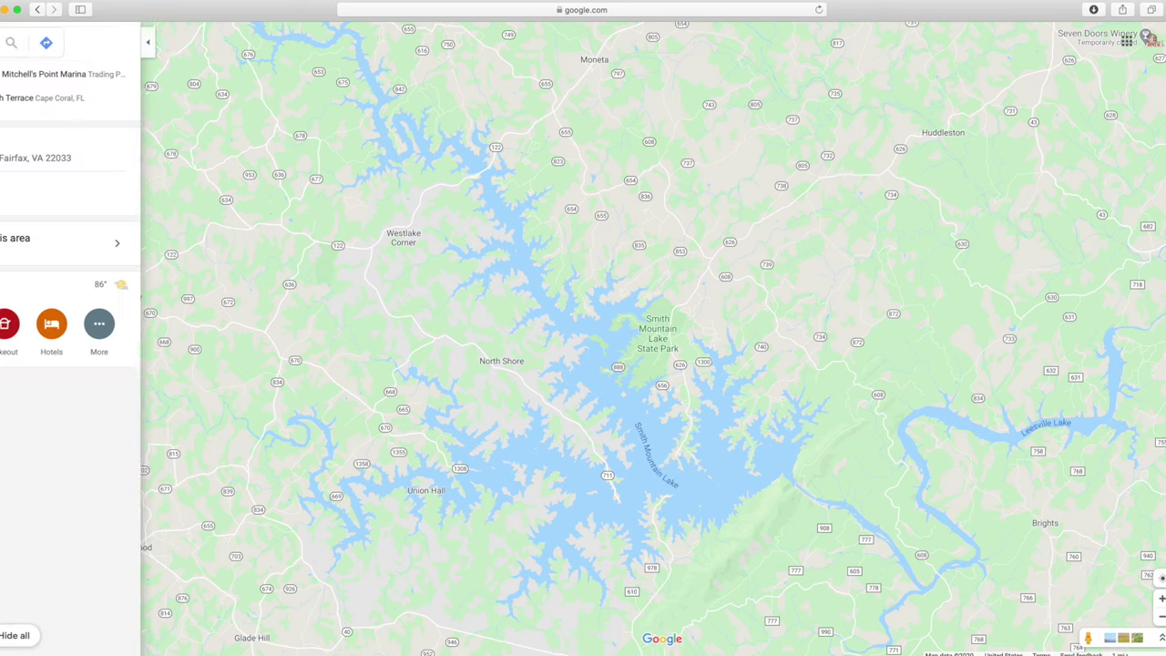
pyautogui.click(7, 42)
pyautogui.click(27, 109)
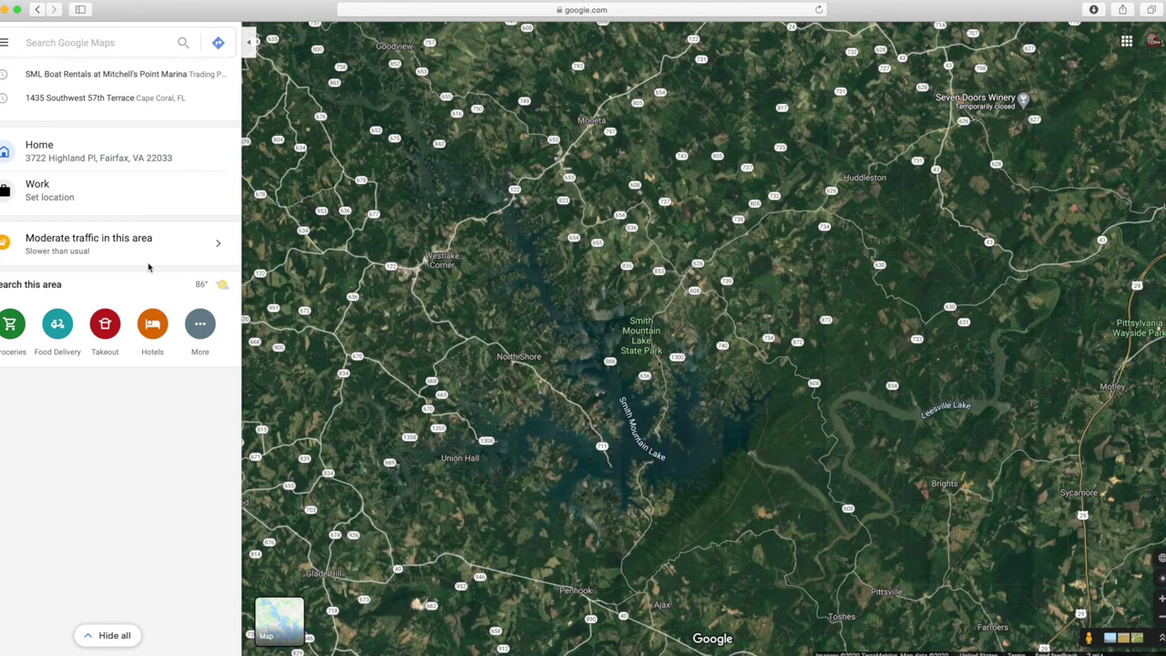
pyautogui.click(3, 43)
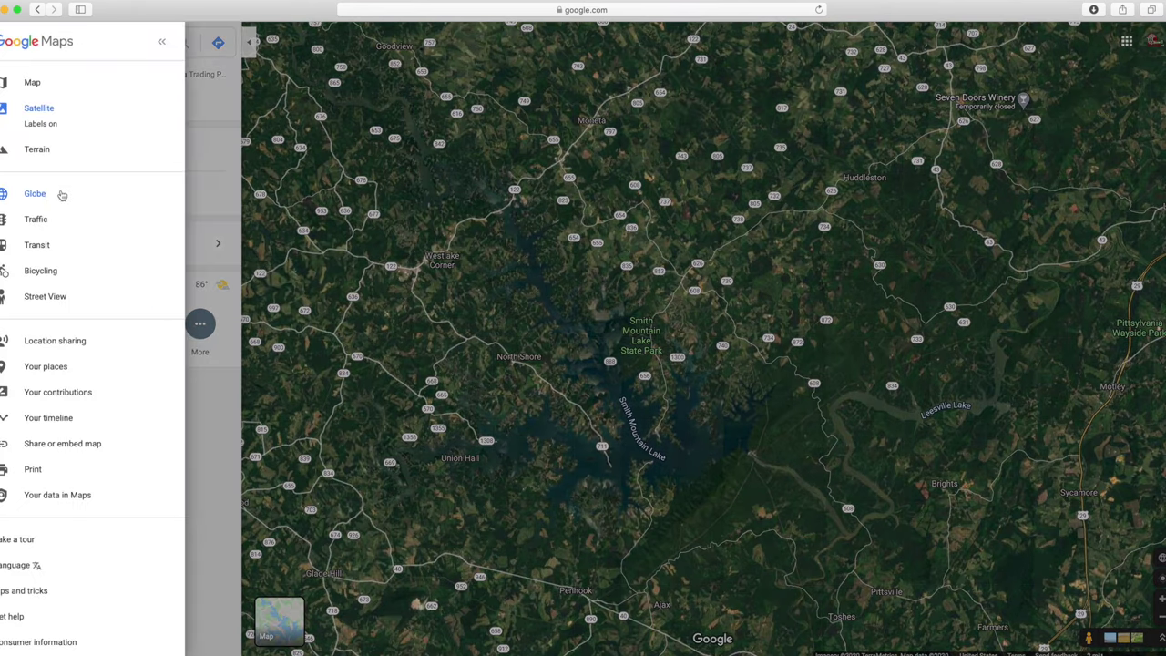
pyautogui.click(35, 151)
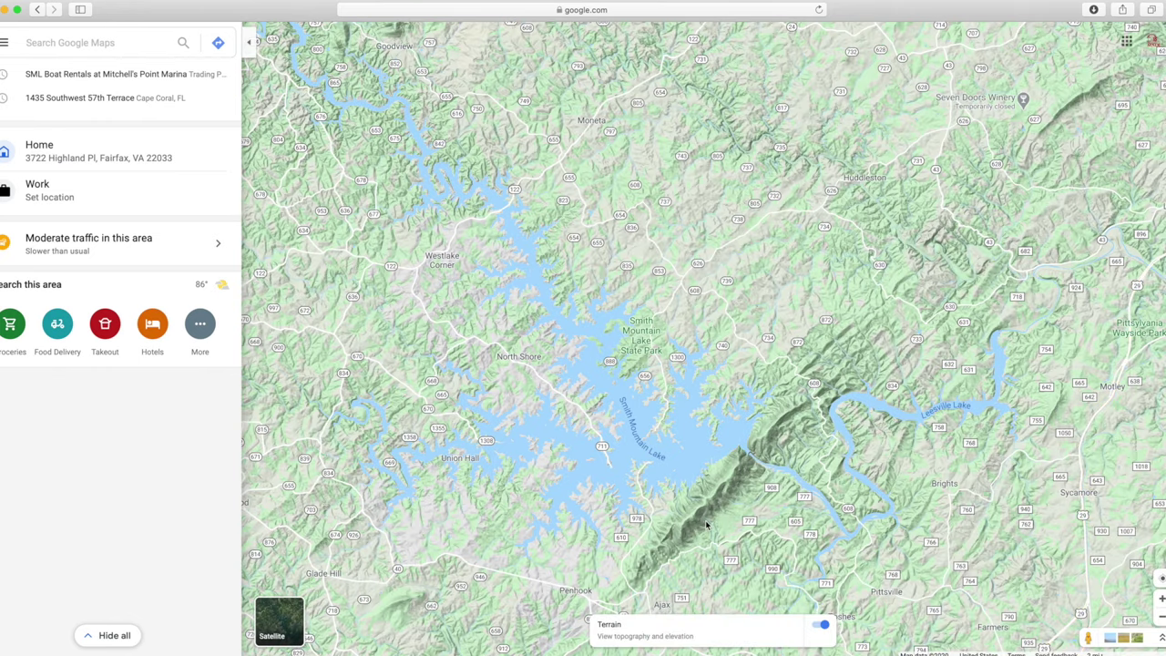
pyautogui.click(821, 625)
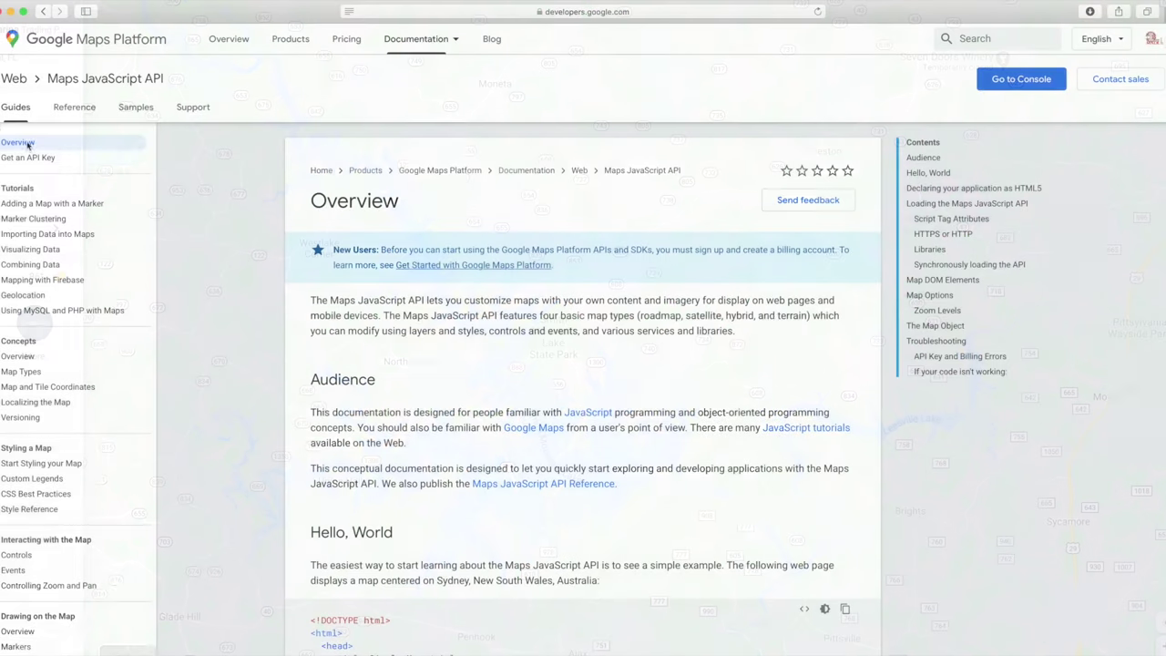
# Step: Skim the Maps JavaScript API overview and open the Start Styling your Map guide
pyautogui.scroll(-3, 510, 447)
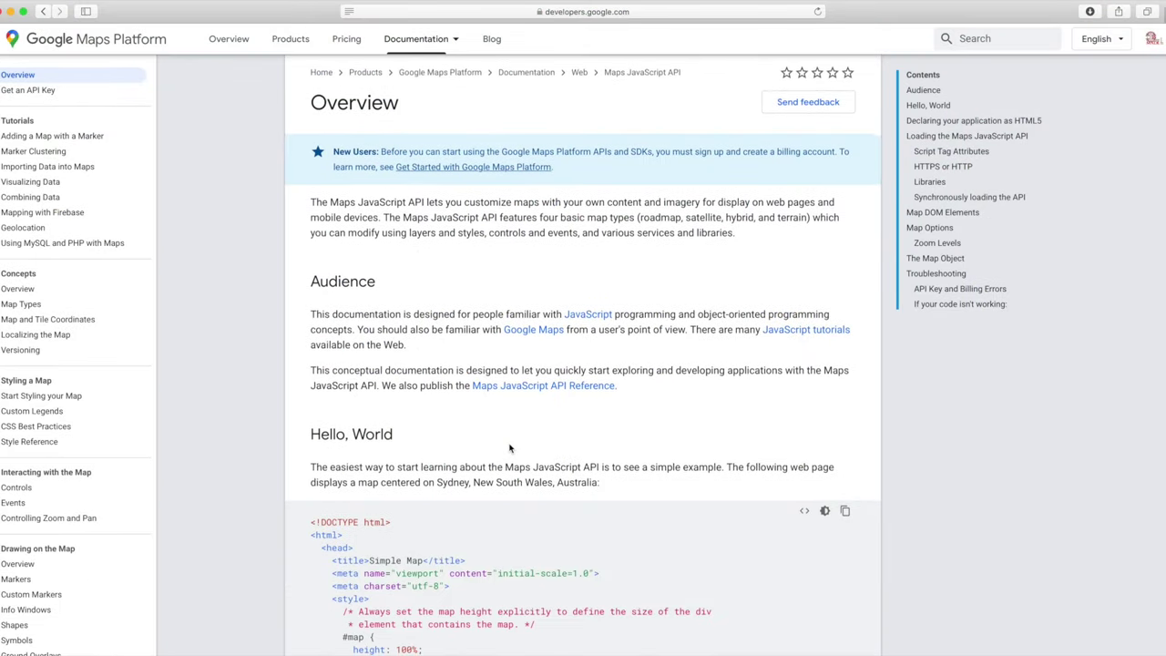
pyautogui.scroll(-3, 510, 447)
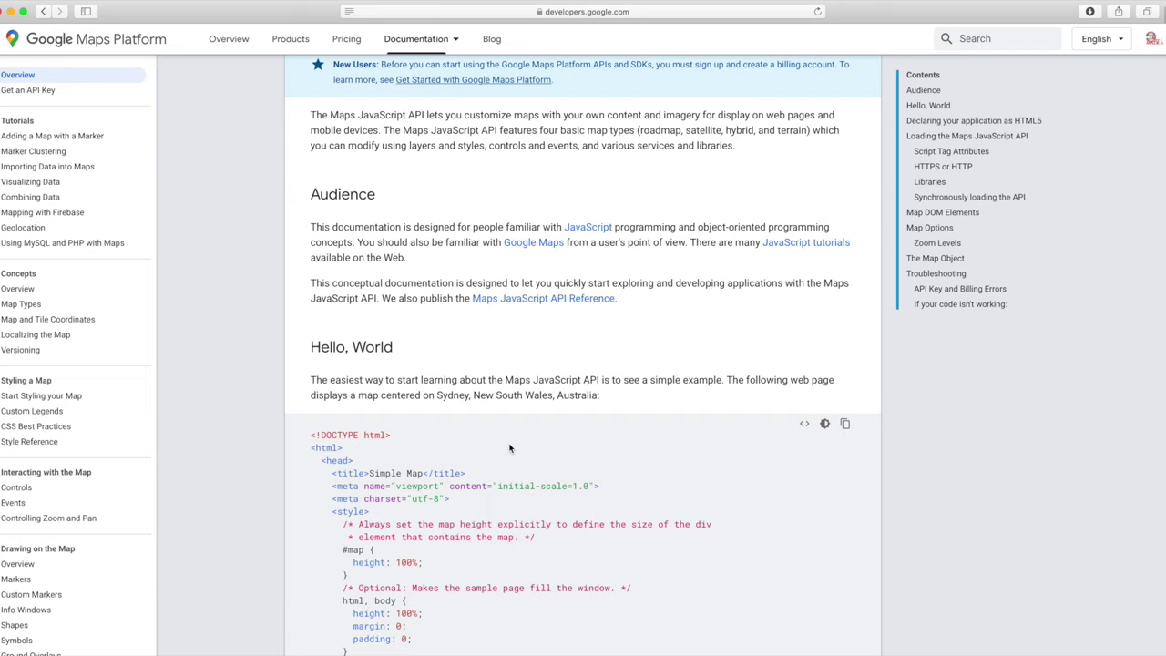
pyautogui.scroll(-7, 510, 447)
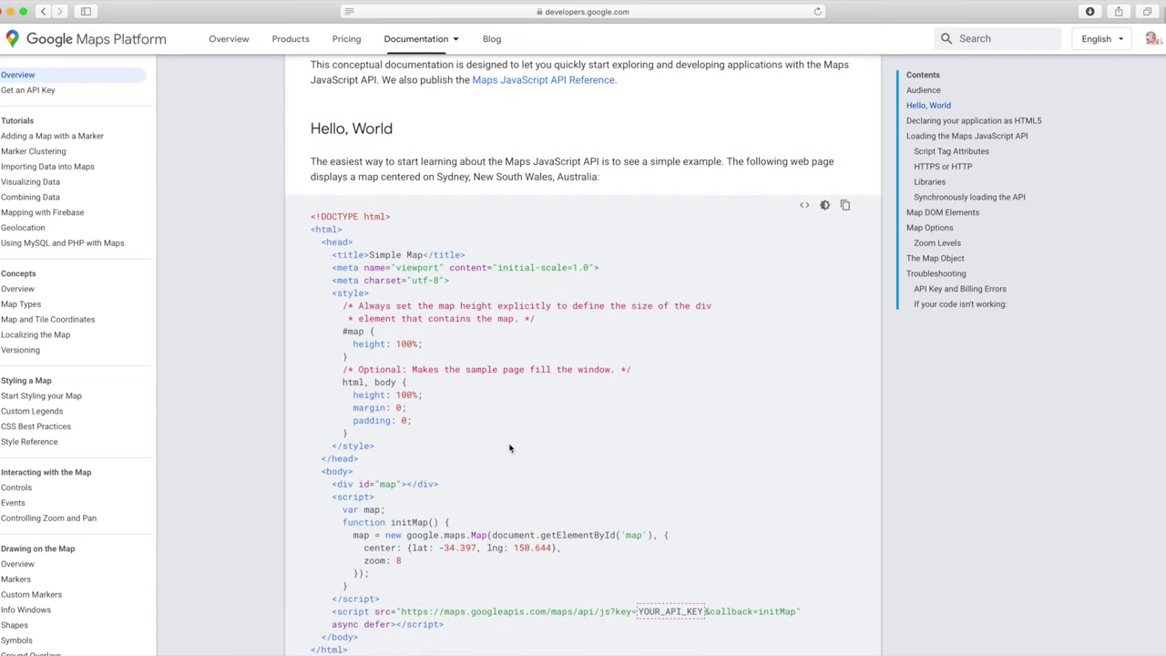
pyautogui.scroll(1, 510, 447)
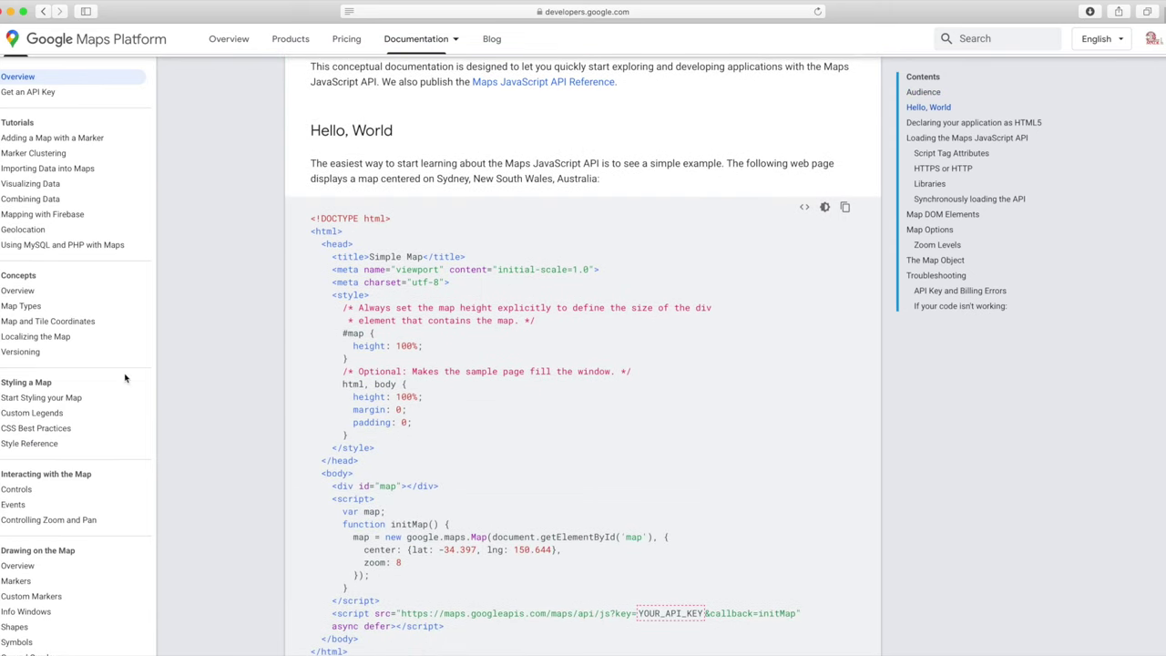
pyautogui.click(29, 398)
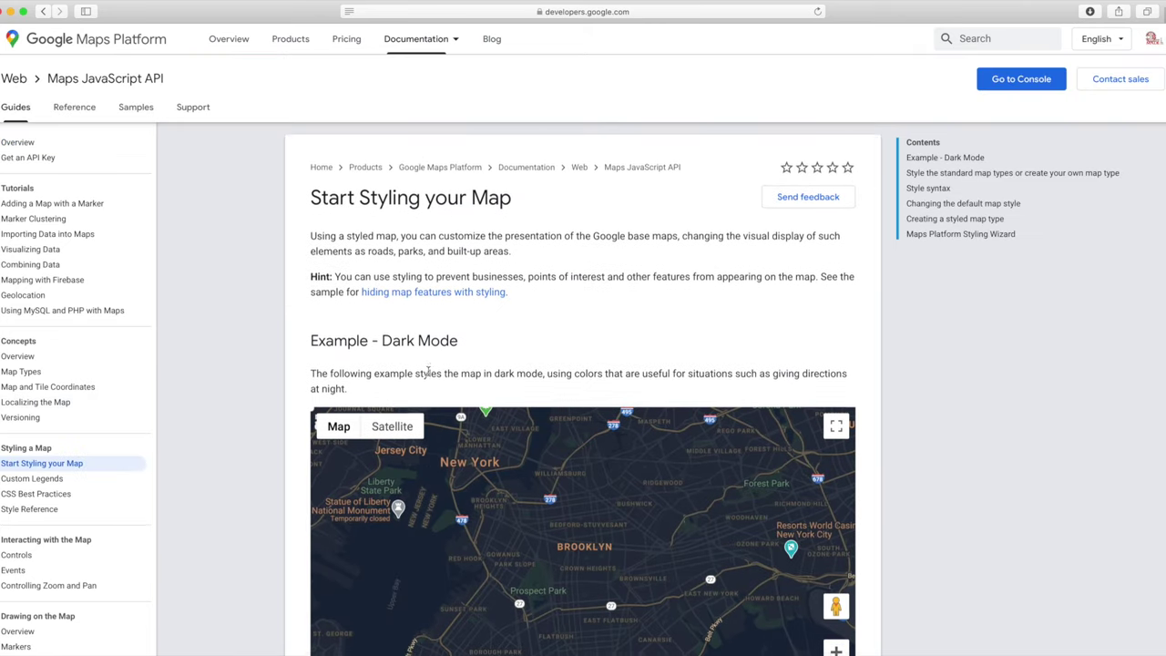
pyautogui.scroll(-7, 425, 375)
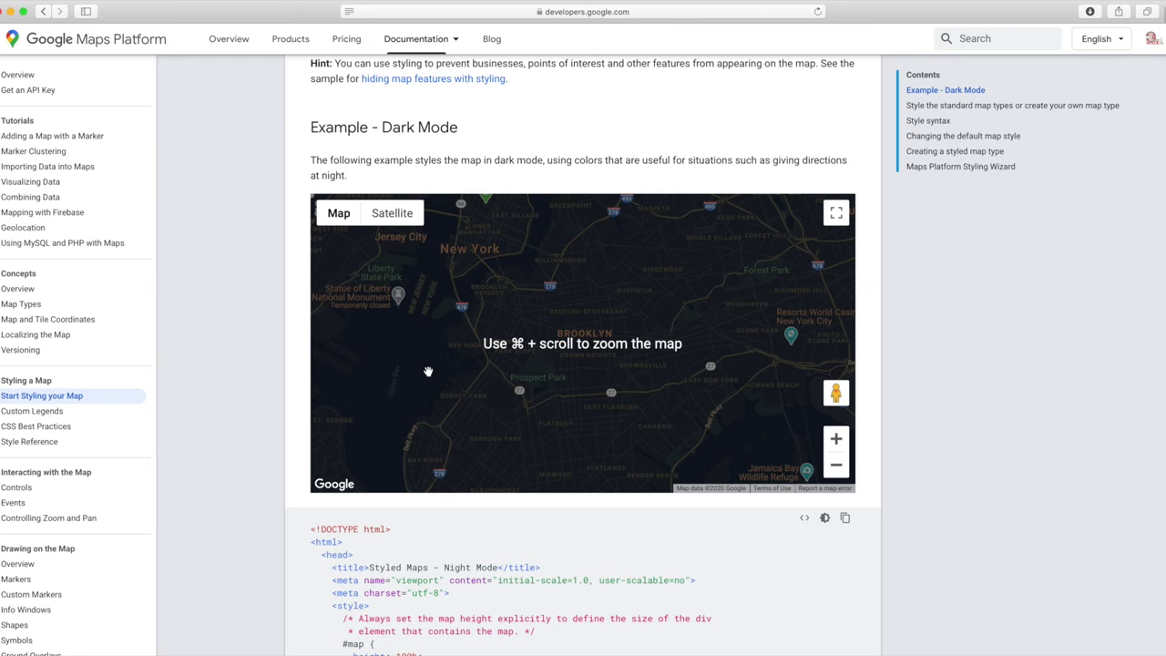
pyautogui.scroll(-1, 428, 372)
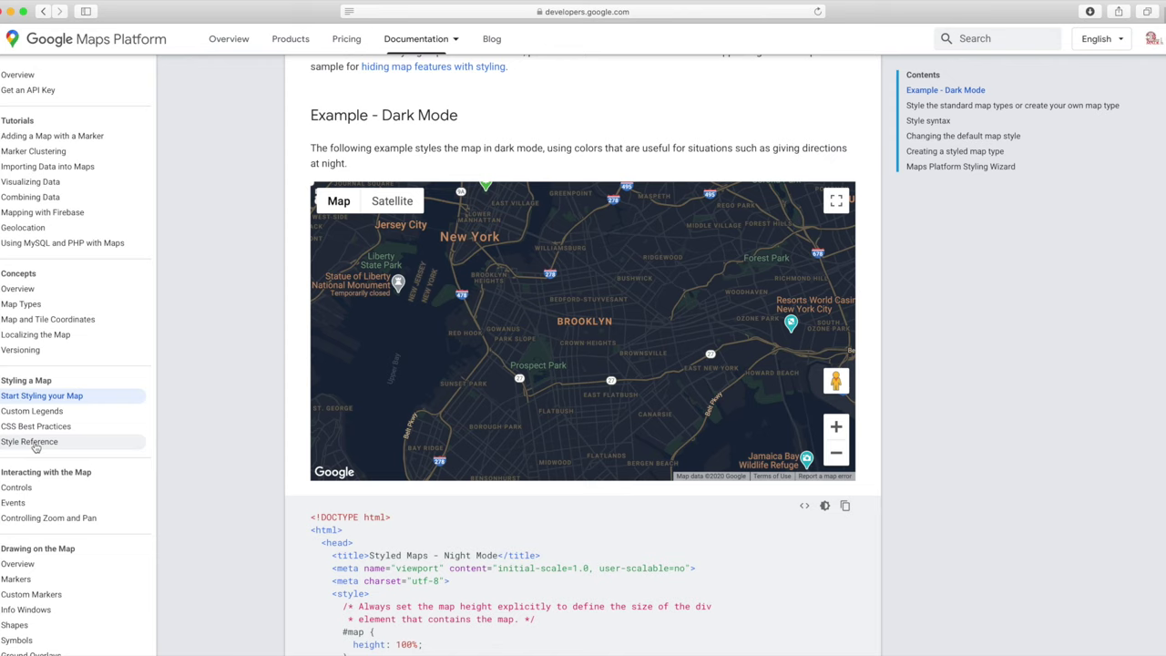
# Step: Open the Style Reference and highlight its list of featureType map features
pyautogui.click(37, 441)
pyautogui.scroll(-8, 458, 428)
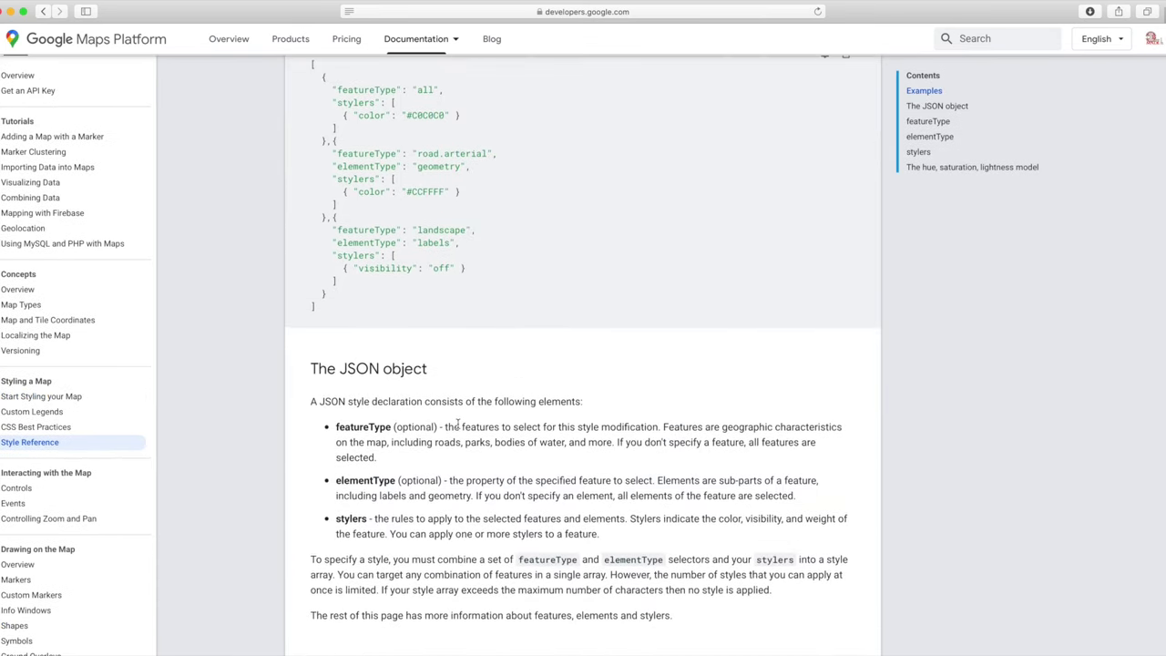
pyautogui.scroll(-5, 458, 423)
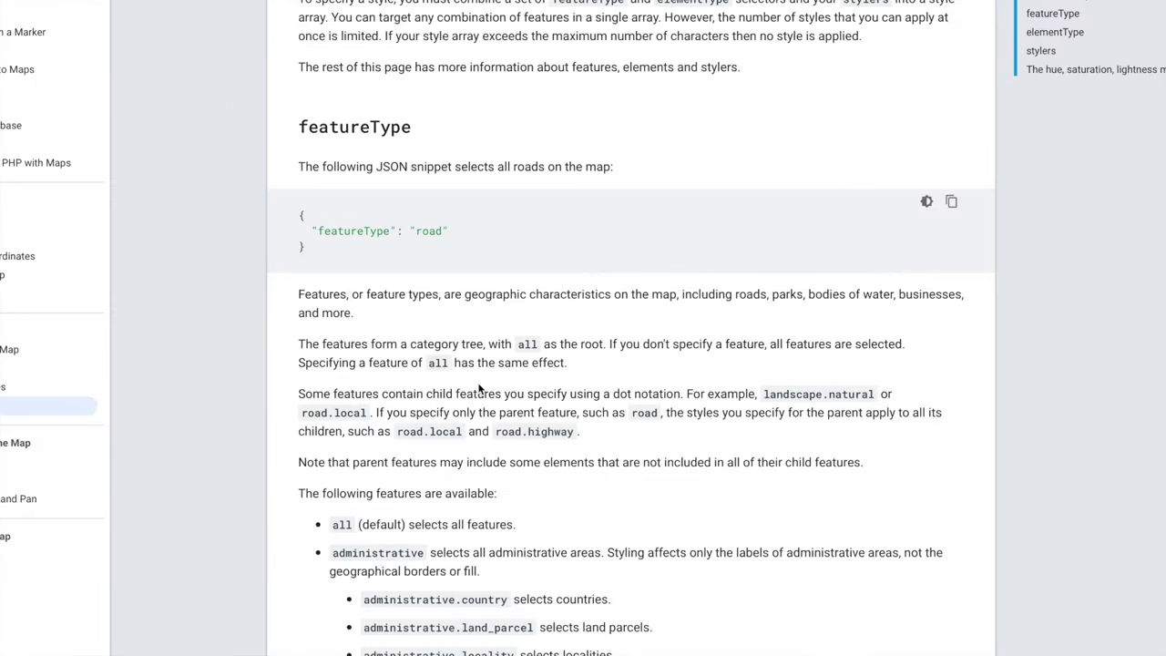
pyautogui.scroll(-5, 478, 387)
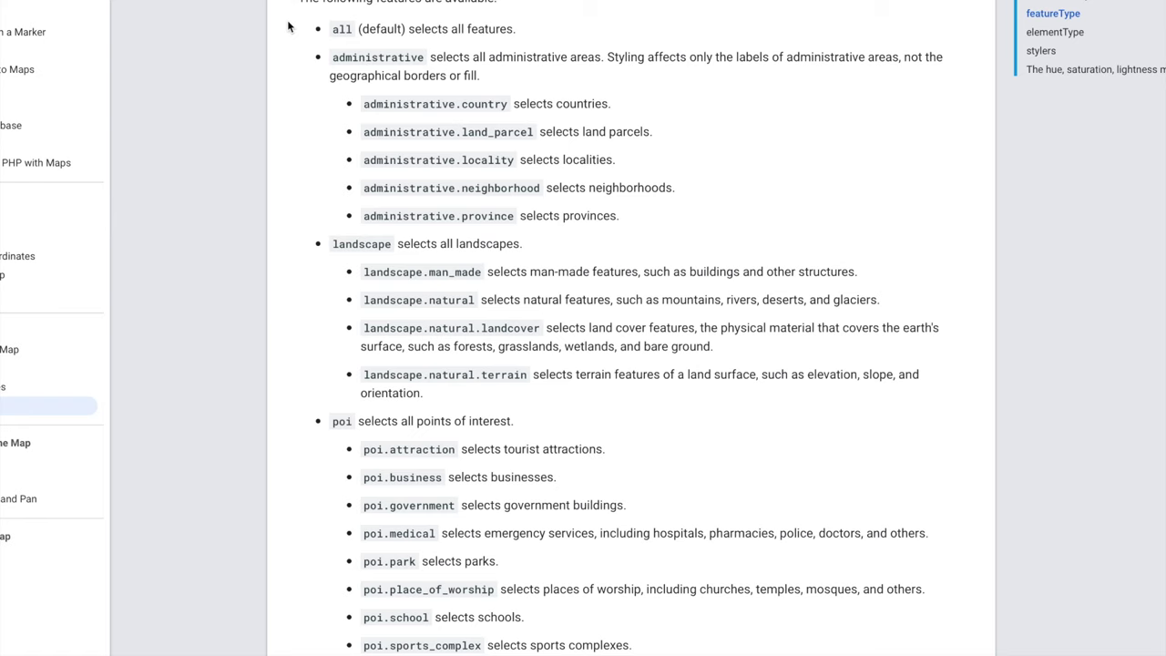
pyautogui.moveTo(287, 28); pyautogui.dragTo(662, 648)
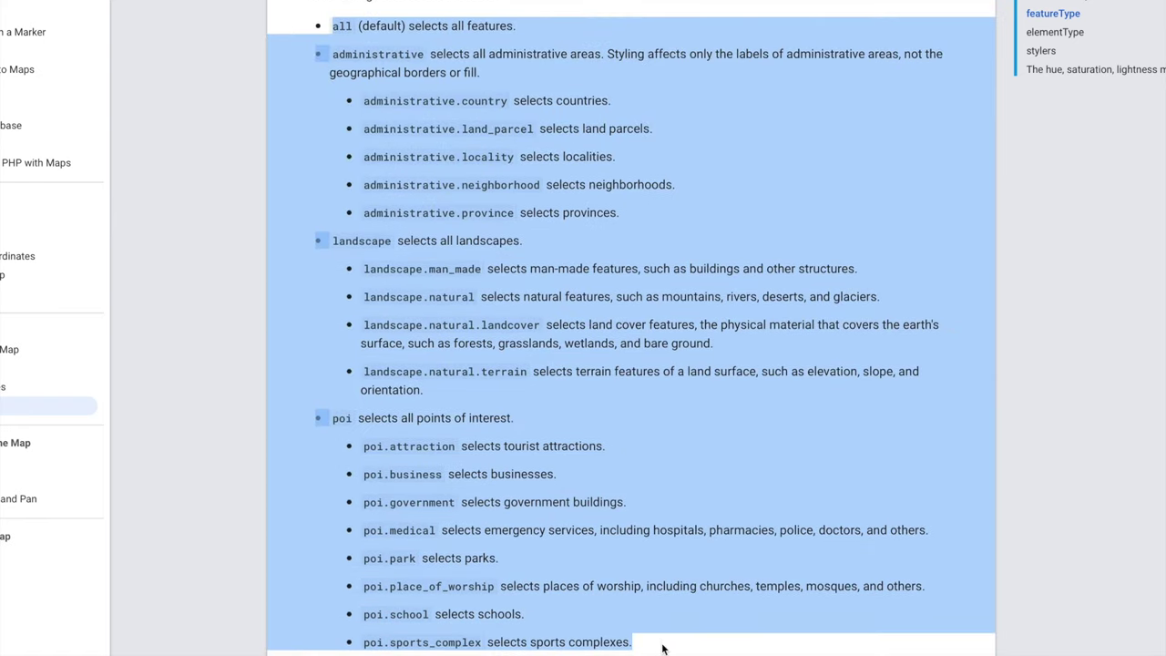
pyautogui.click(702, 198)
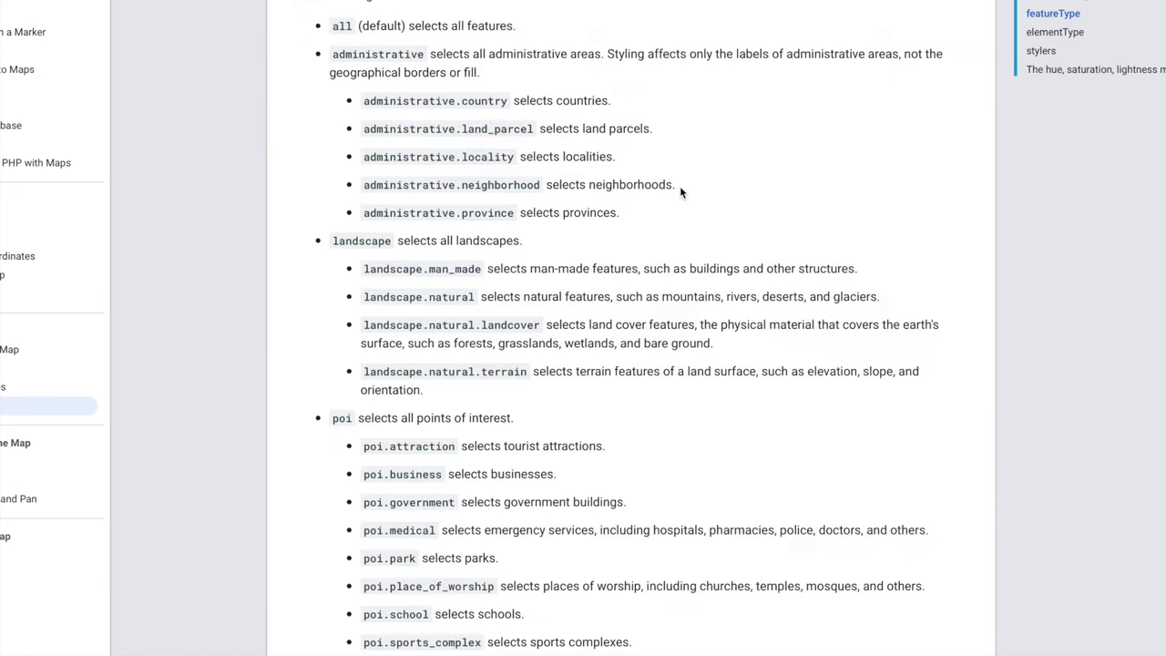
pyautogui.scroll(-5, 671, 185)
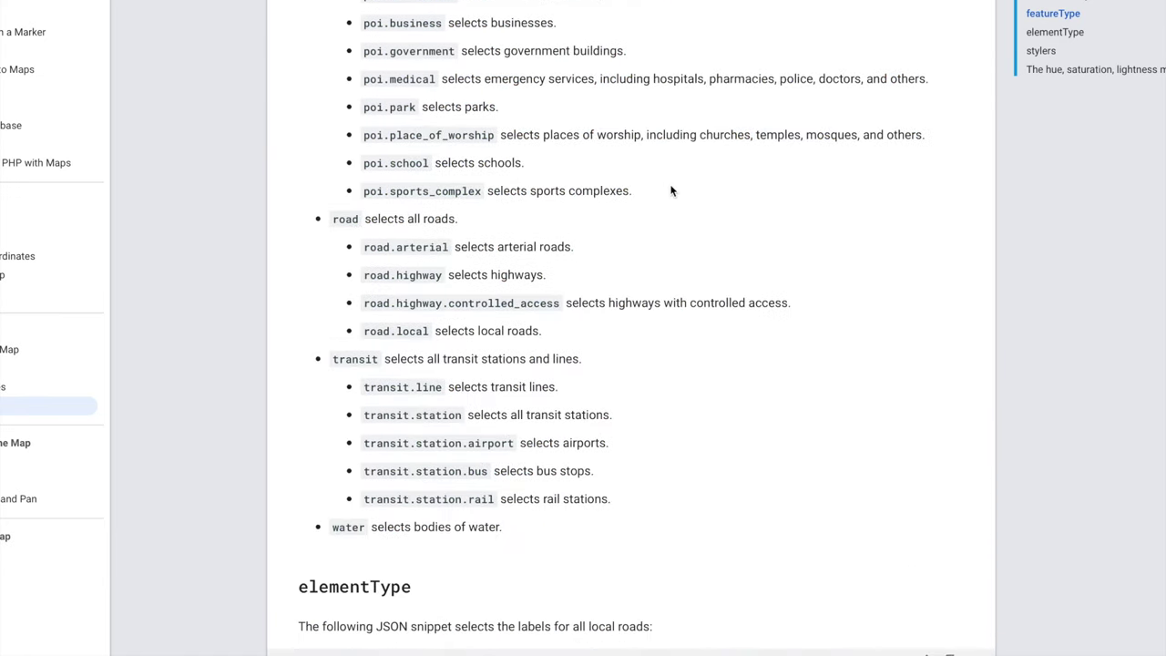
pyautogui.scroll(-1, 671, 191)
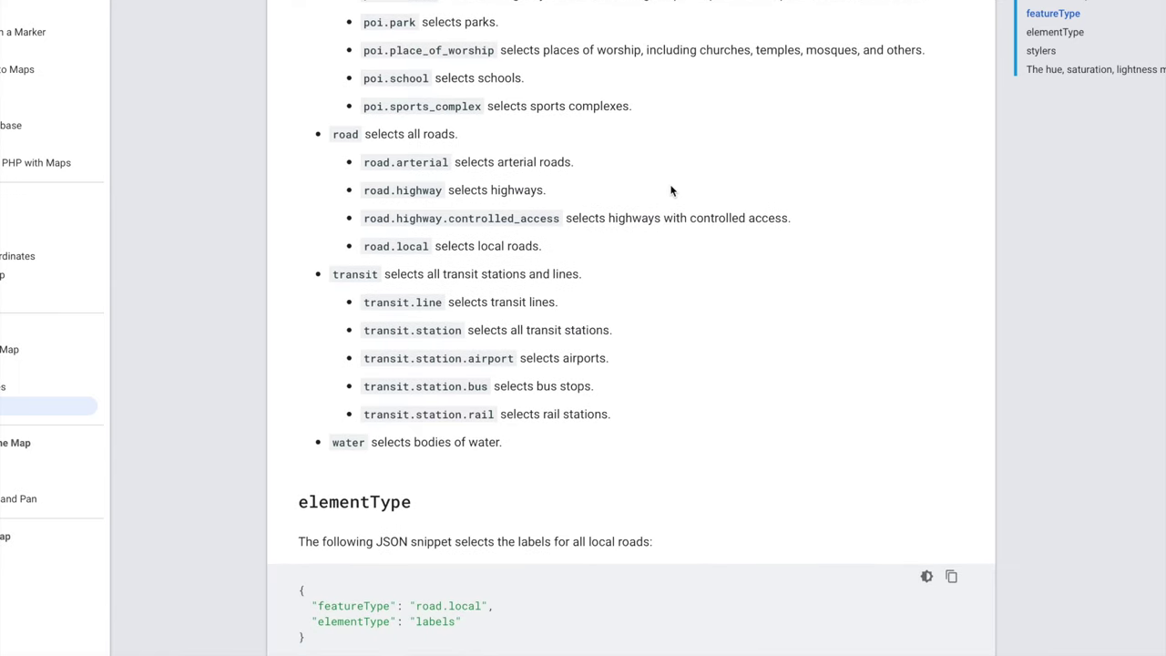
pyautogui.scroll(6, 672, 191)
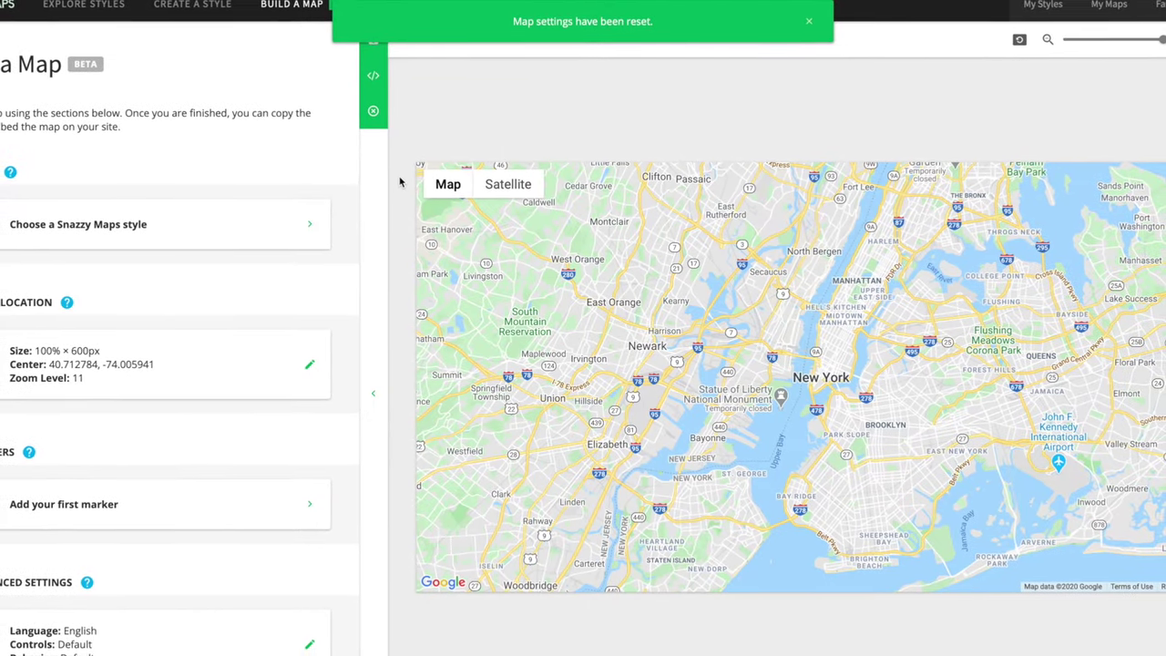
# Step: Pan and zoom the Build a Map preview south to center on Smith Mountain Lake
pyautogui.scroll(-3, 795, 376)
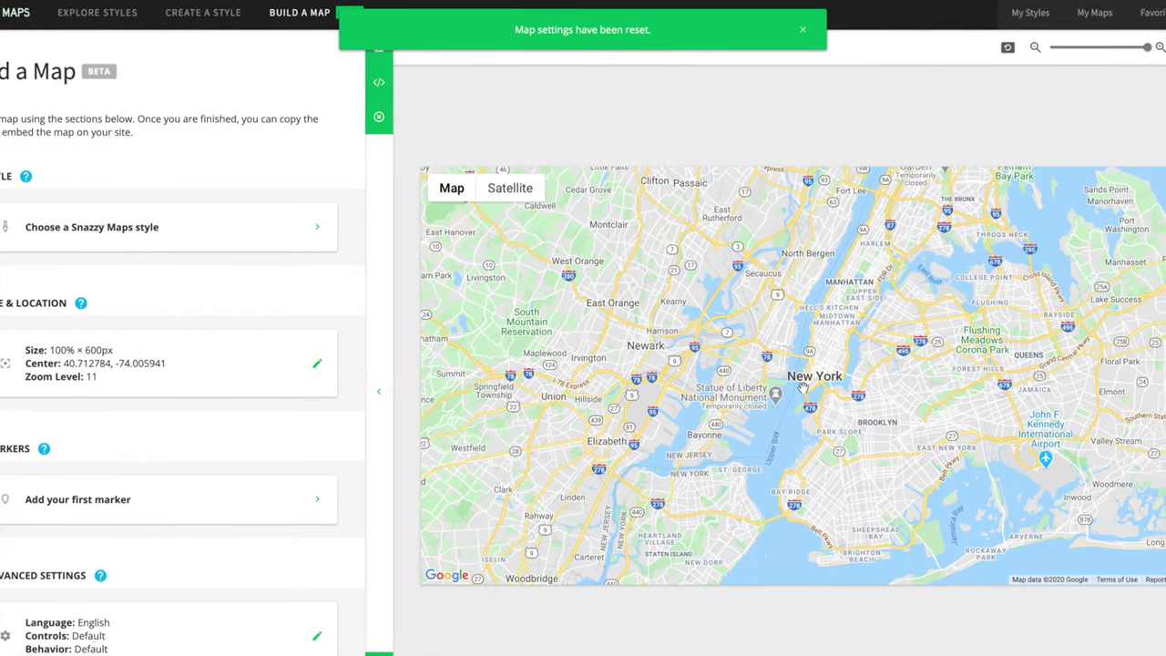
pyautogui.scroll(-1, 798, 385)
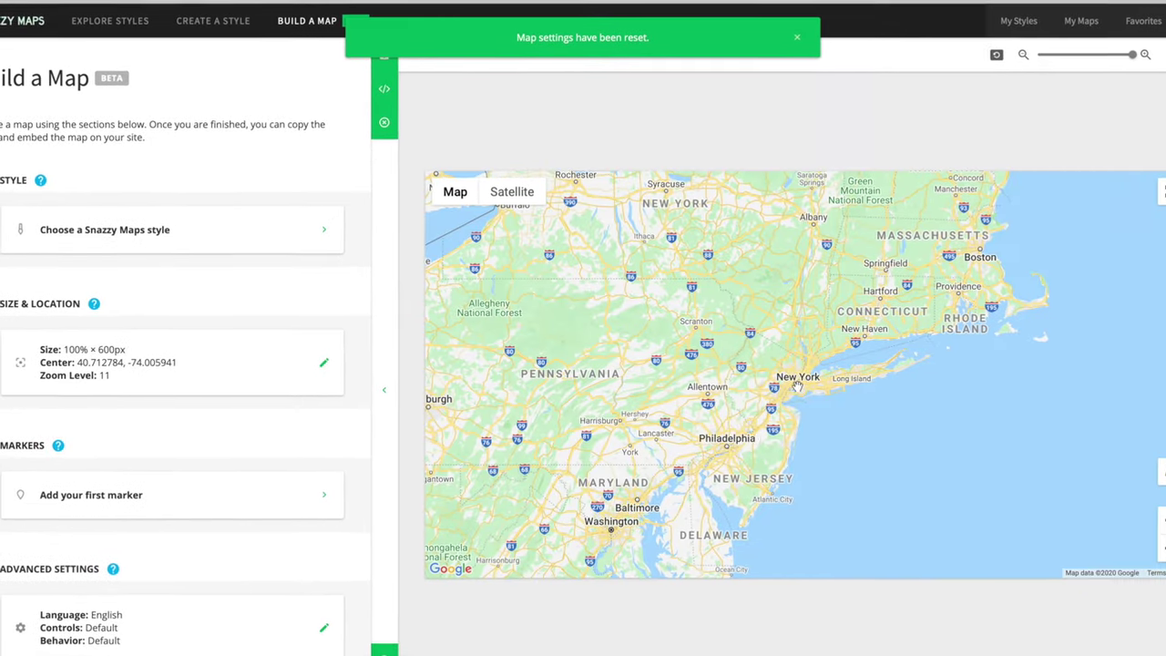
pyautogui.moveTo(637, 564); pyautogui.dragTo(745, 444)
pyautogui.moveTo(593, 454); pyautogui.dragTo(773, 357)
pyautogui.scroll(3, 773, 358)
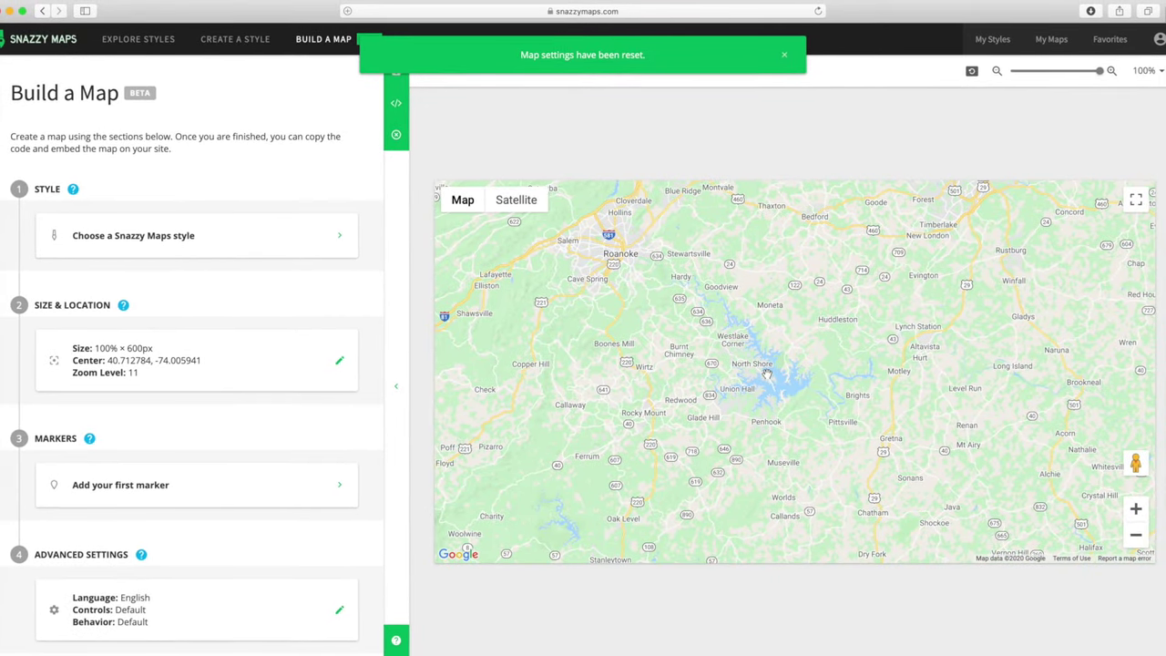
pyautogui.scroll(2, 765, 388)
pyautogui.moveTo(768, 376); pyautogui.dragTo(780, 420)
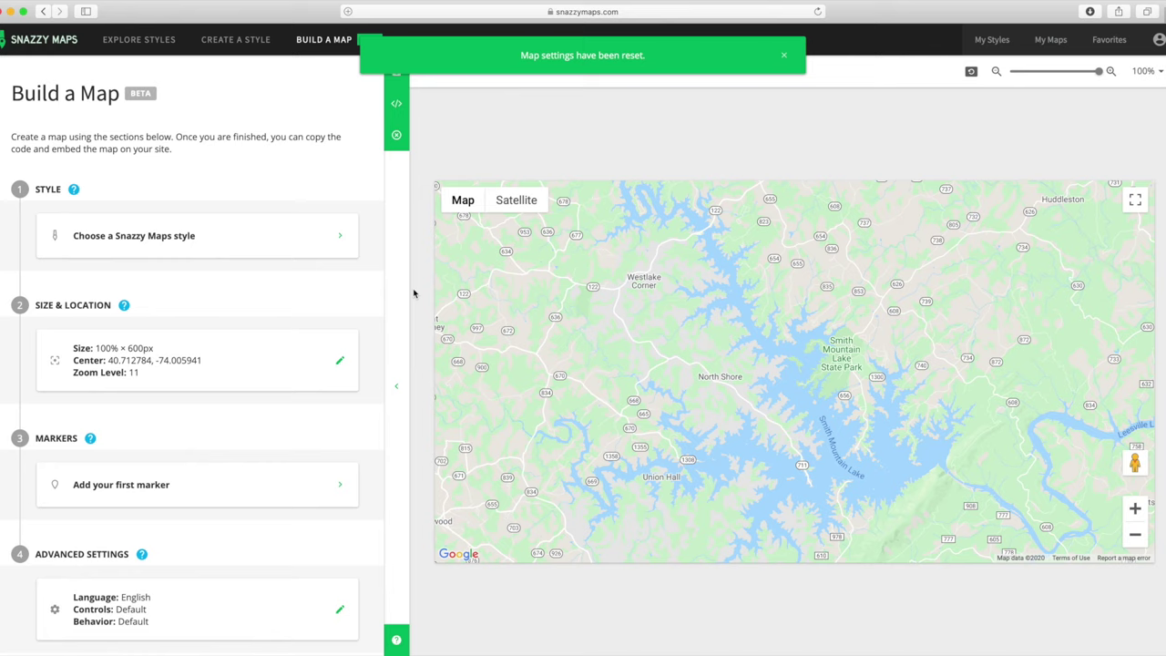
# Step: Apply the Blue water style from page 3 of the styles and open its details page
pyautogui.click(238, 245)
pyautogui.scroll(-6, 291, 350)
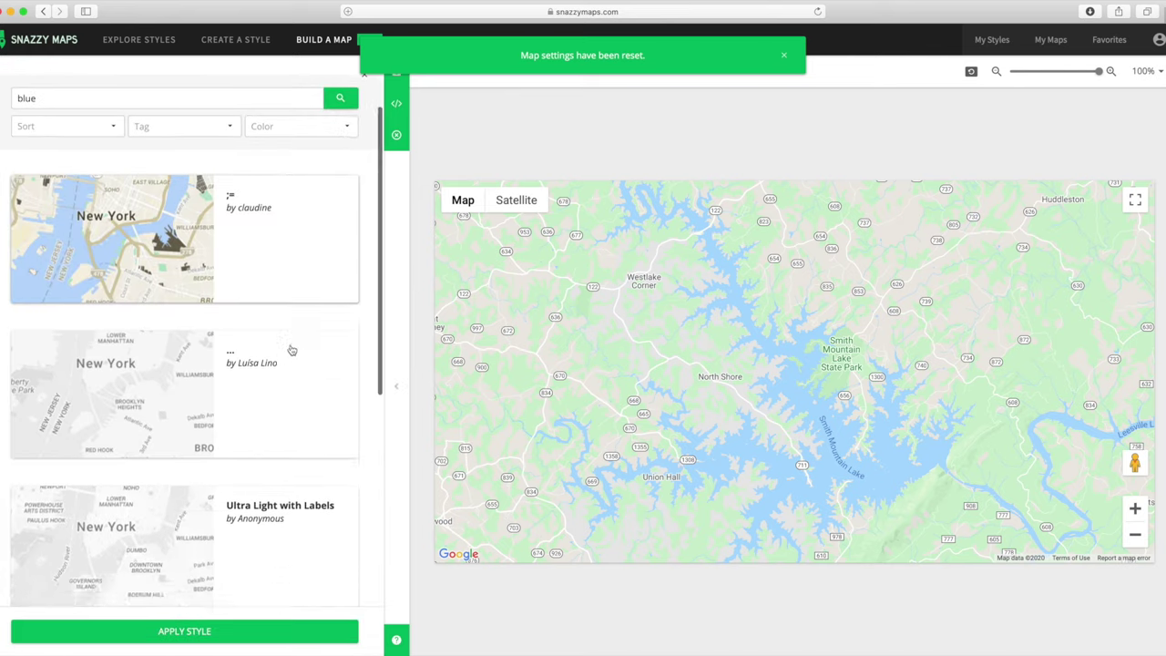
pyautogui.click(149, 568)
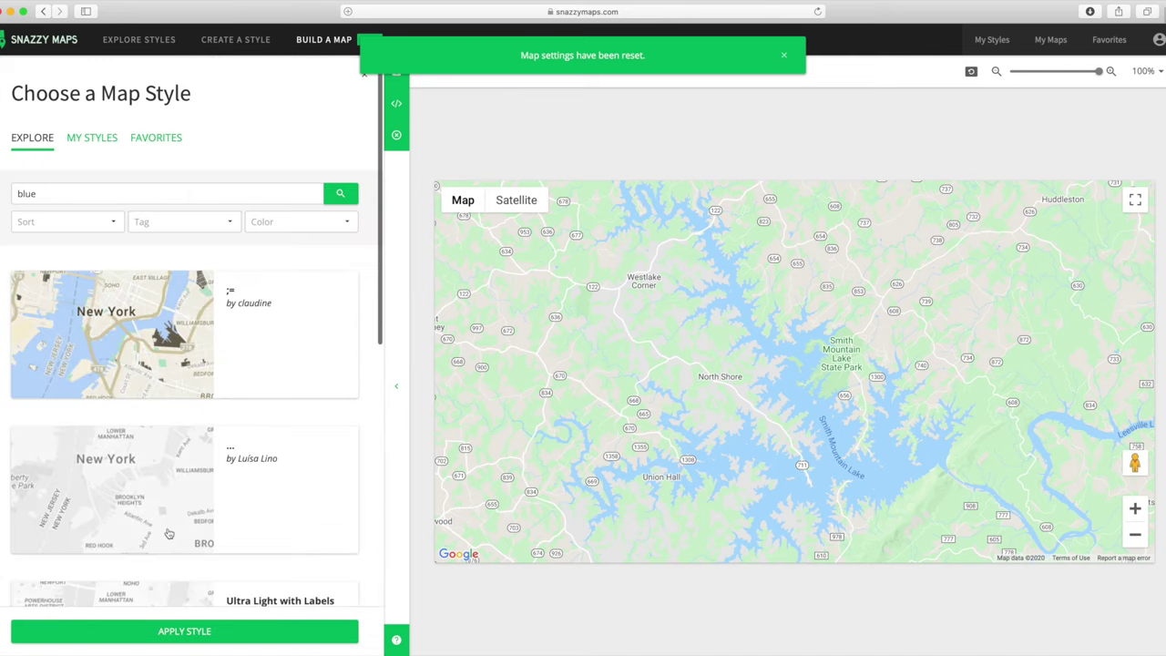
pyautogui.scroll(-6, 183, 512)
pyautogui.click(174, 565)
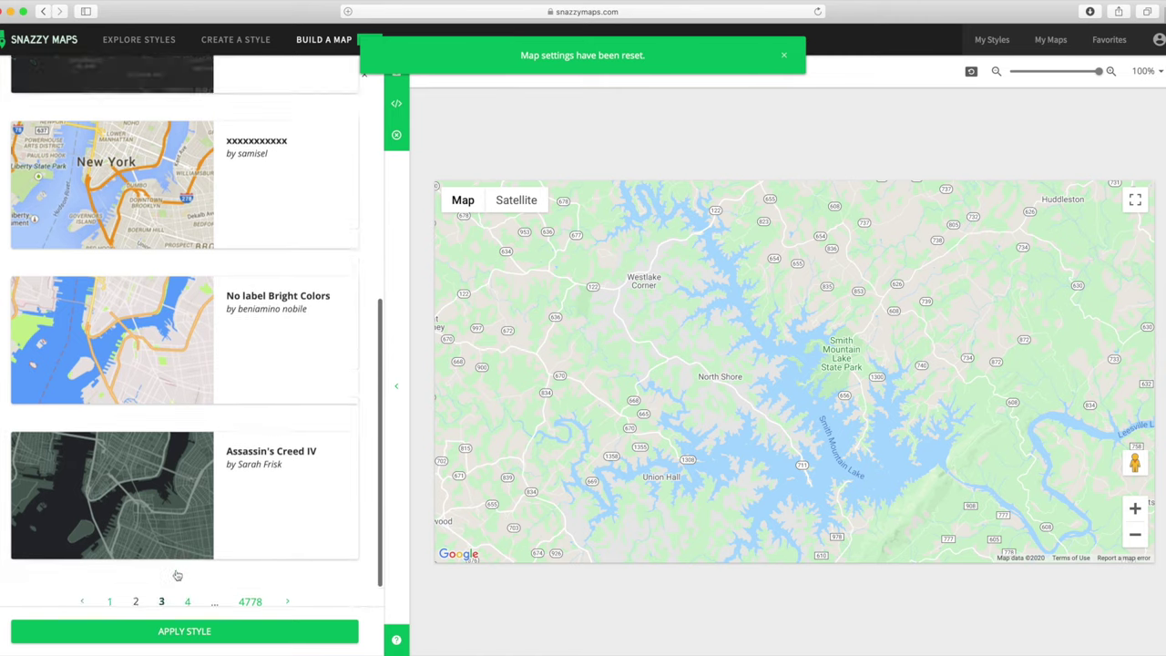
pyautogui.click(113, 339)
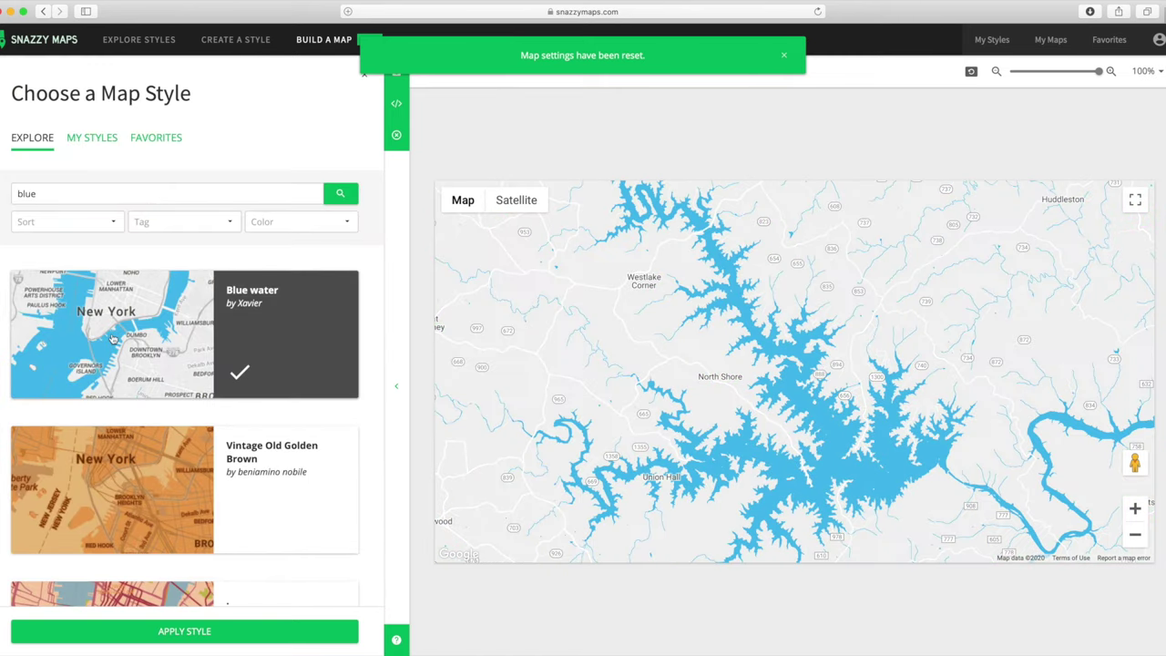
pyautogui.click(218, 632)
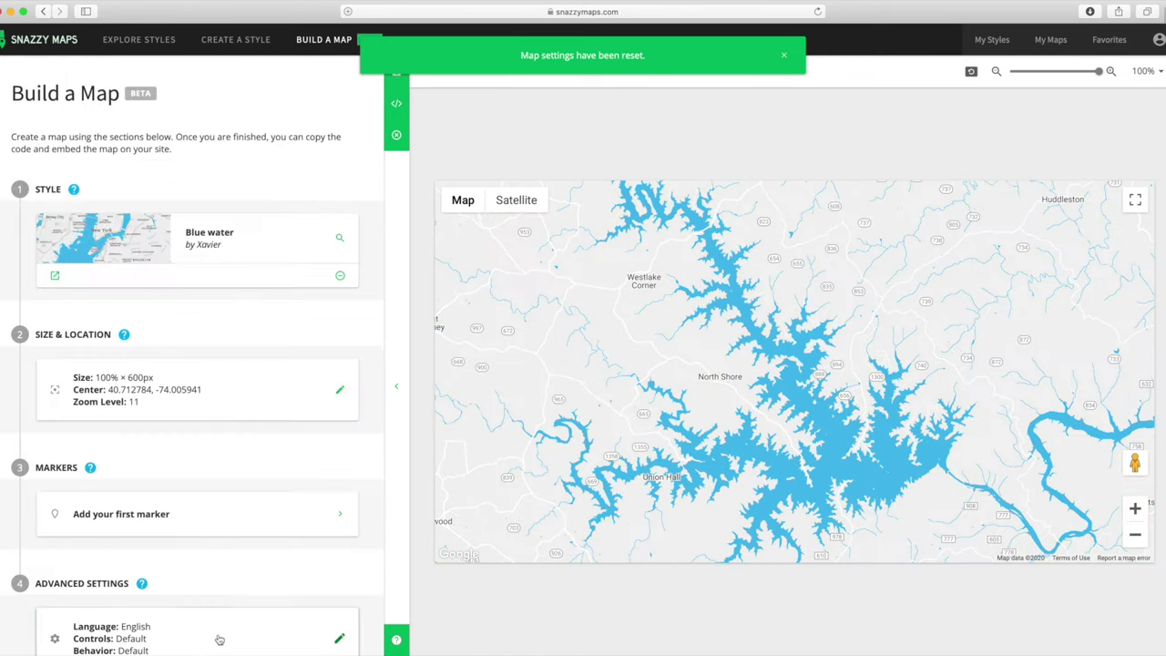
pyautogui.click(53, 277)
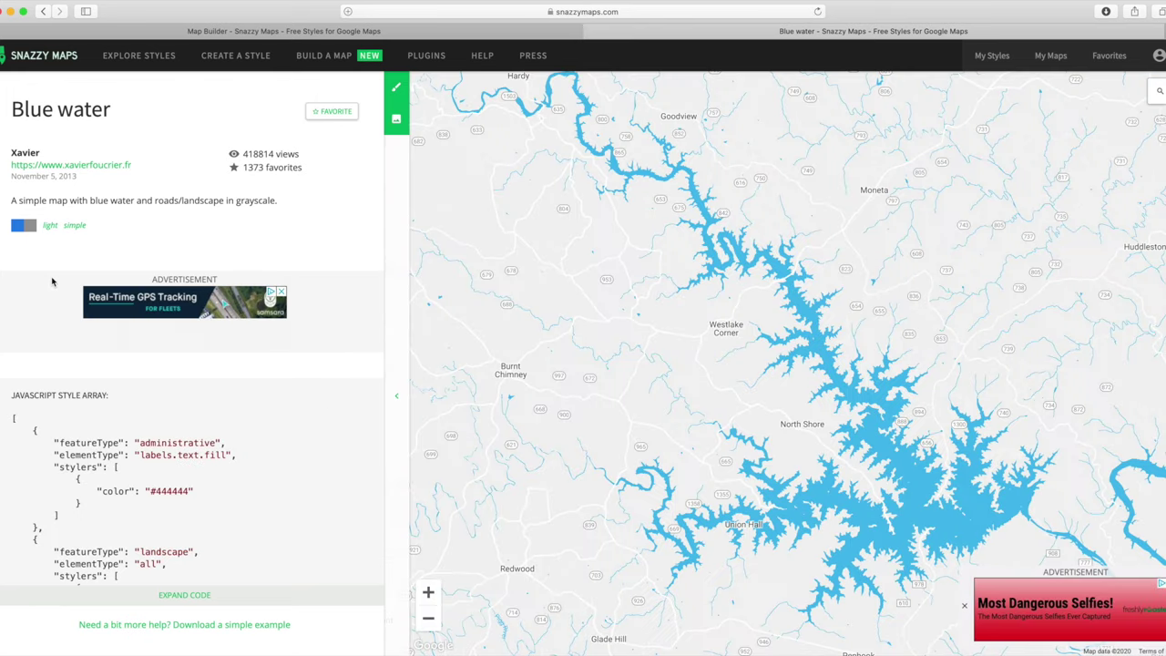
# Step: Open Blue water in the editor and look over the Administrative, Landscape, Point of interest and Road features
pyautogui.click(397, 88)
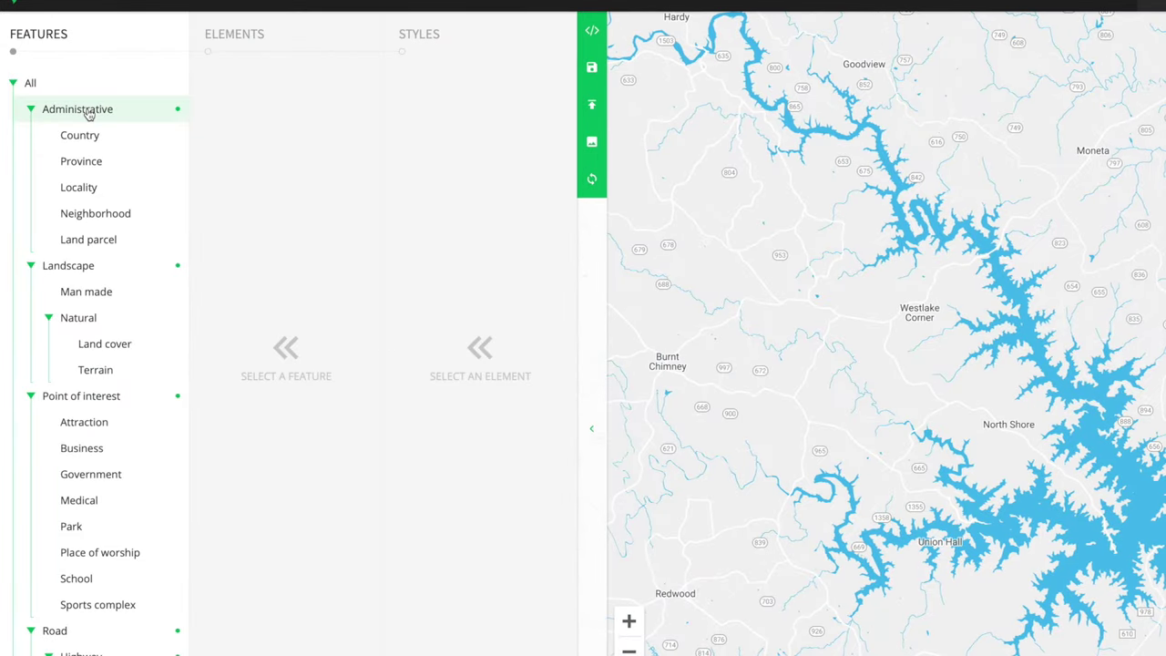
pyautogui.click(89, 113)
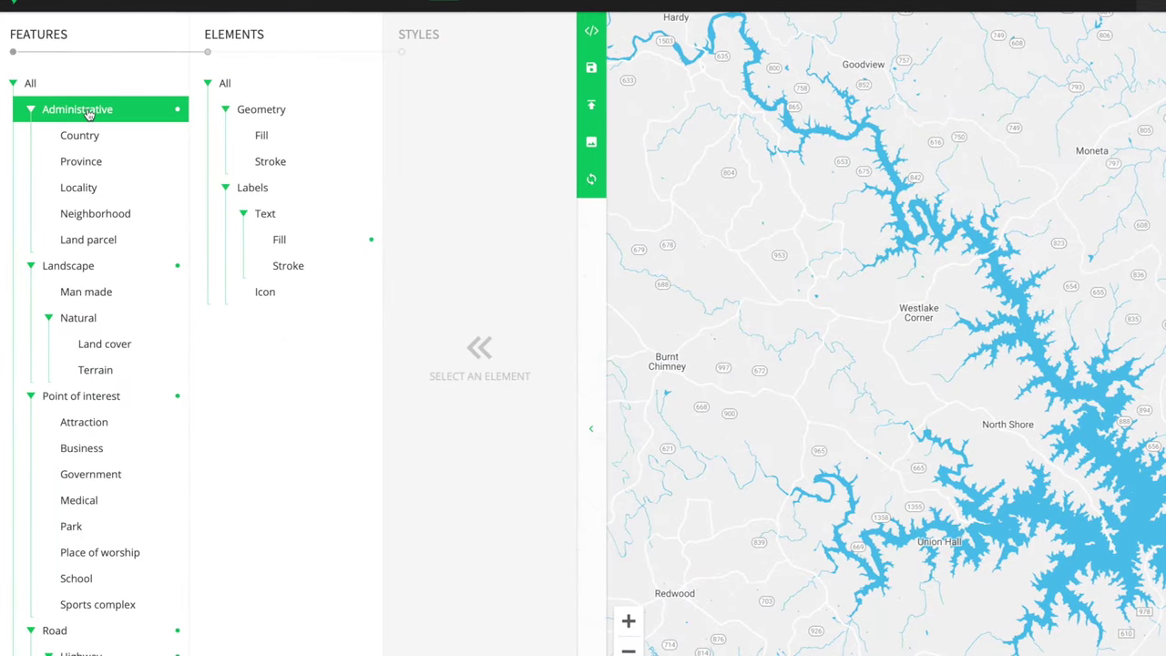
pyautogui.click(67, 270)
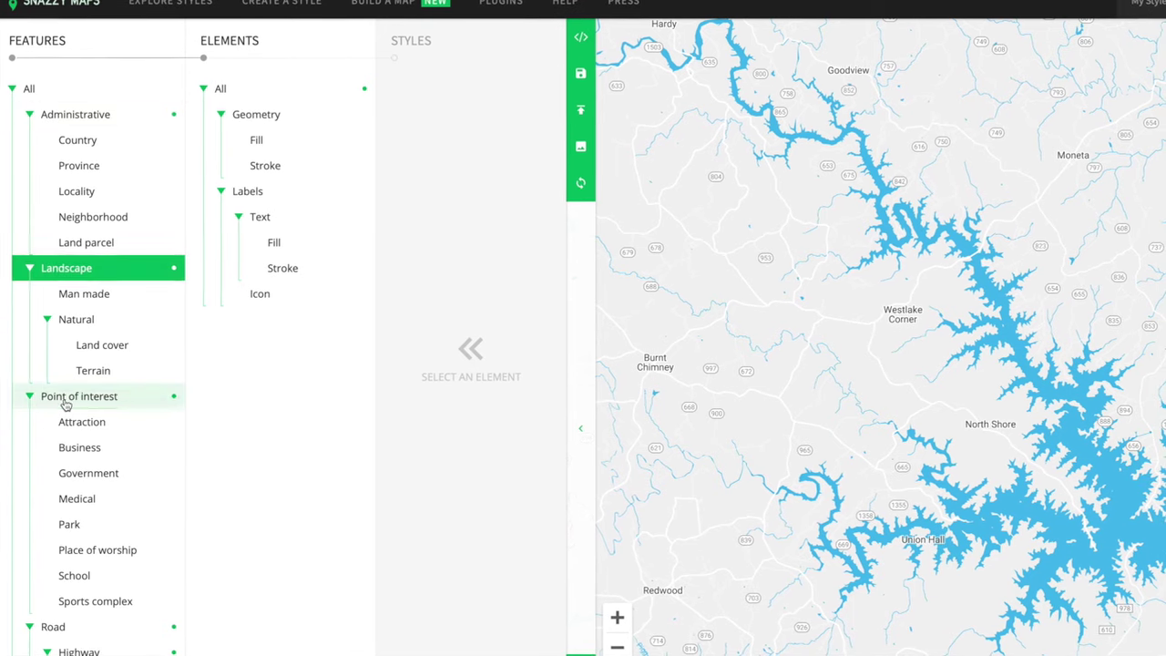
pyautogui.click(66, 405)
pyautogui.scroll(-2, 64, 401)
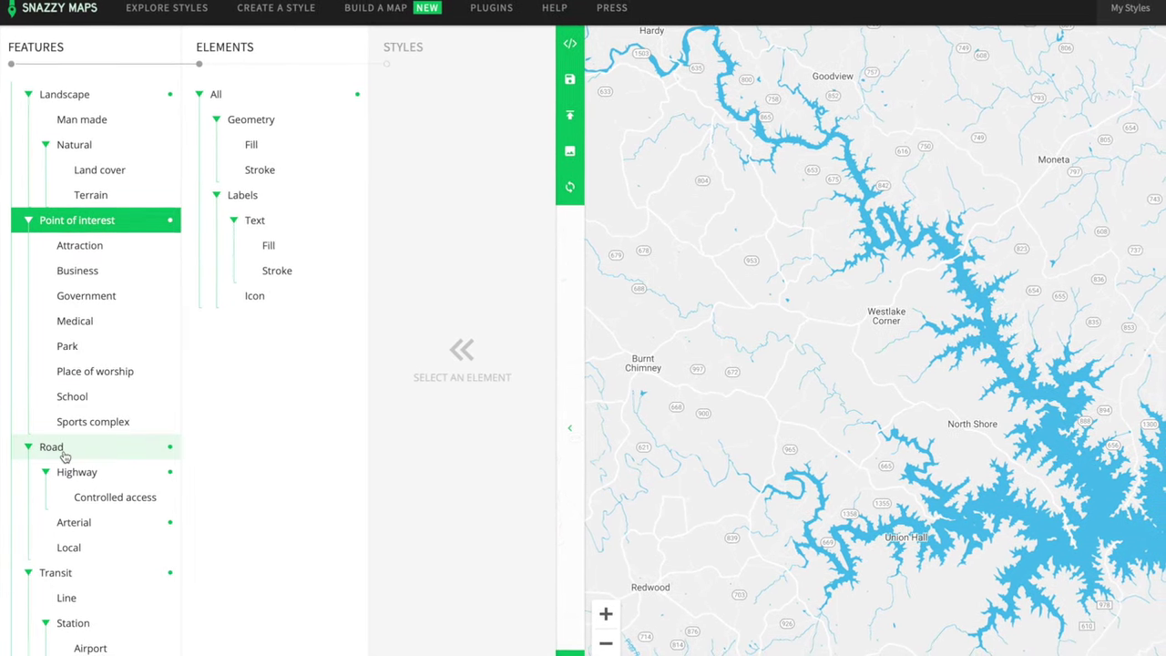
pyautogui.click(65, 456)
pyautogui.scroll(-1, 64, 455)
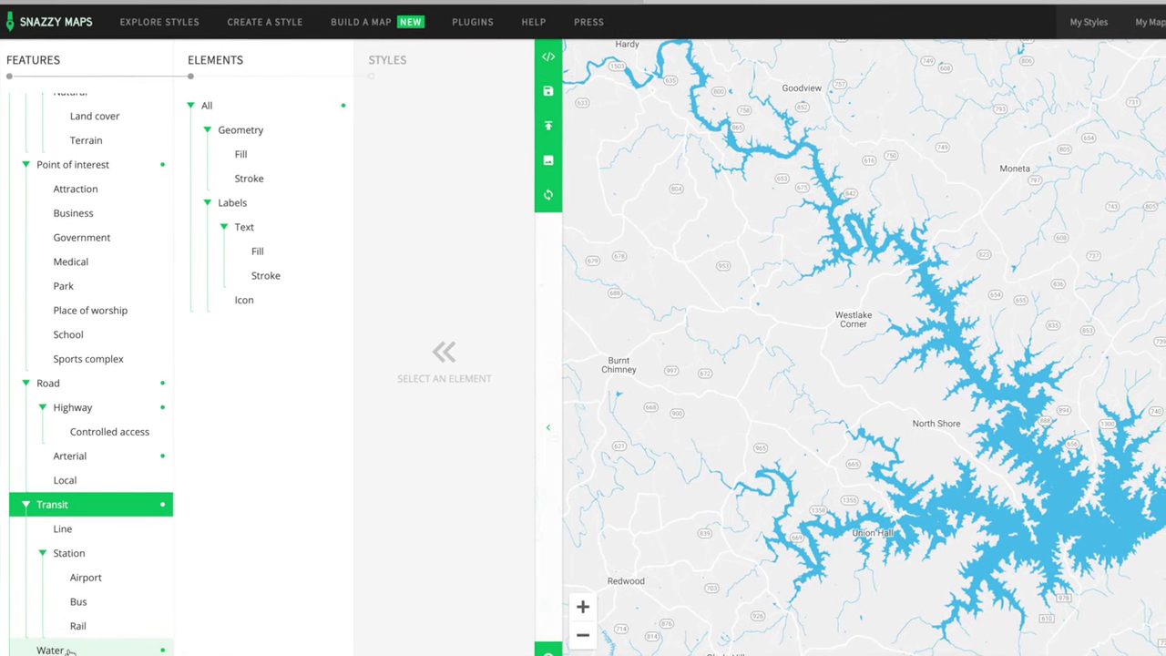
pyautogui.scroll(5, 56, 525)
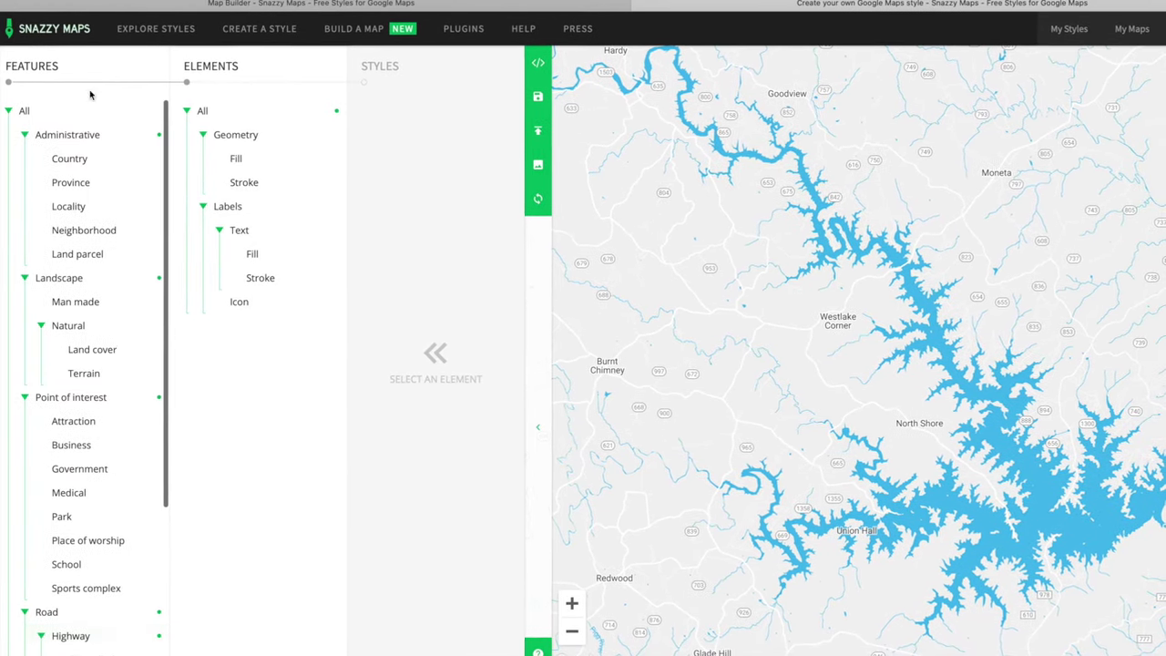
# Step: Turn off all Administrative, Point of interest, Road and Transit elements, leaving water on grey land
pyautogui.click(197, 119)
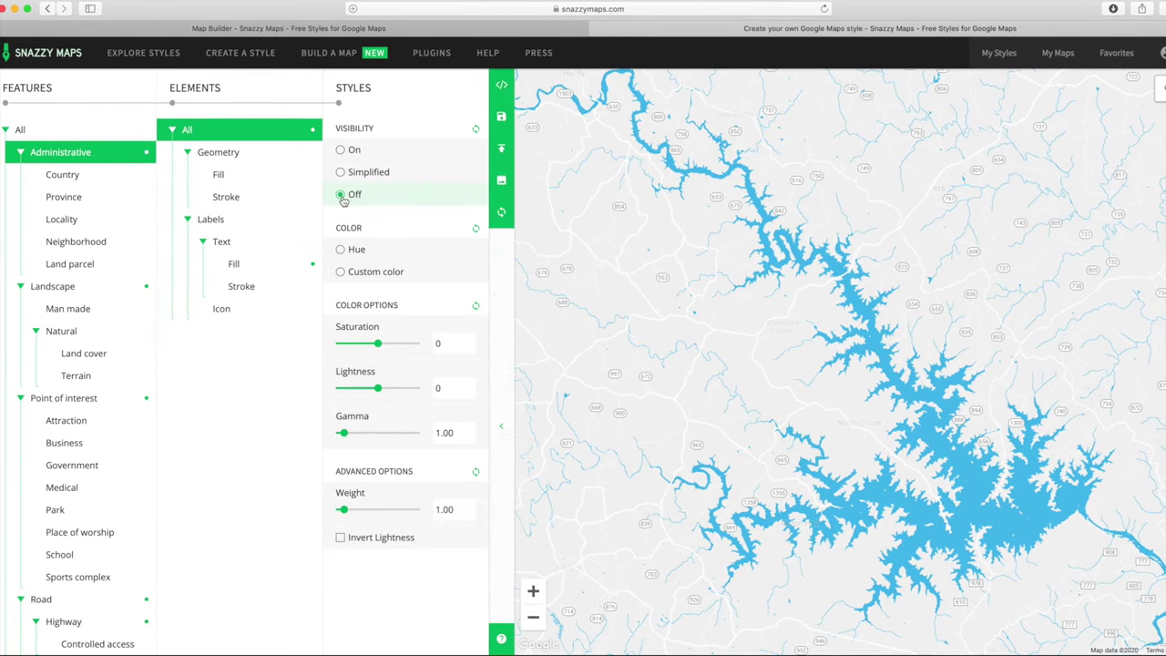
pyautogui.click(50, 288)
pyautogui.click(242, 138)
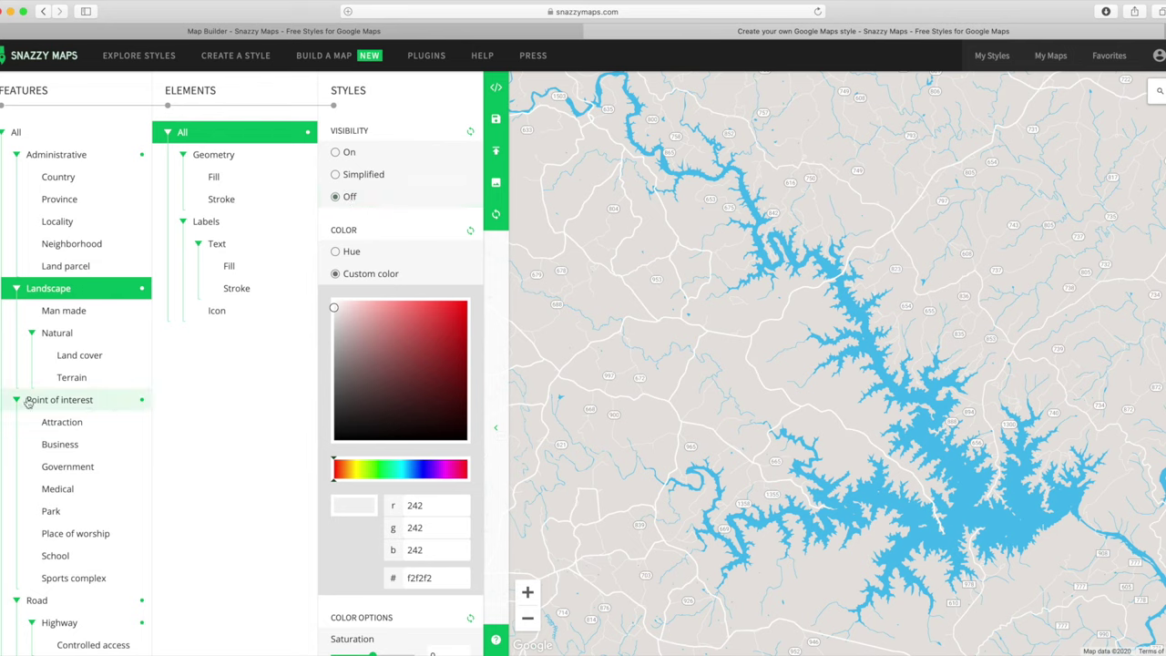
pyautogui.click(29, 403)
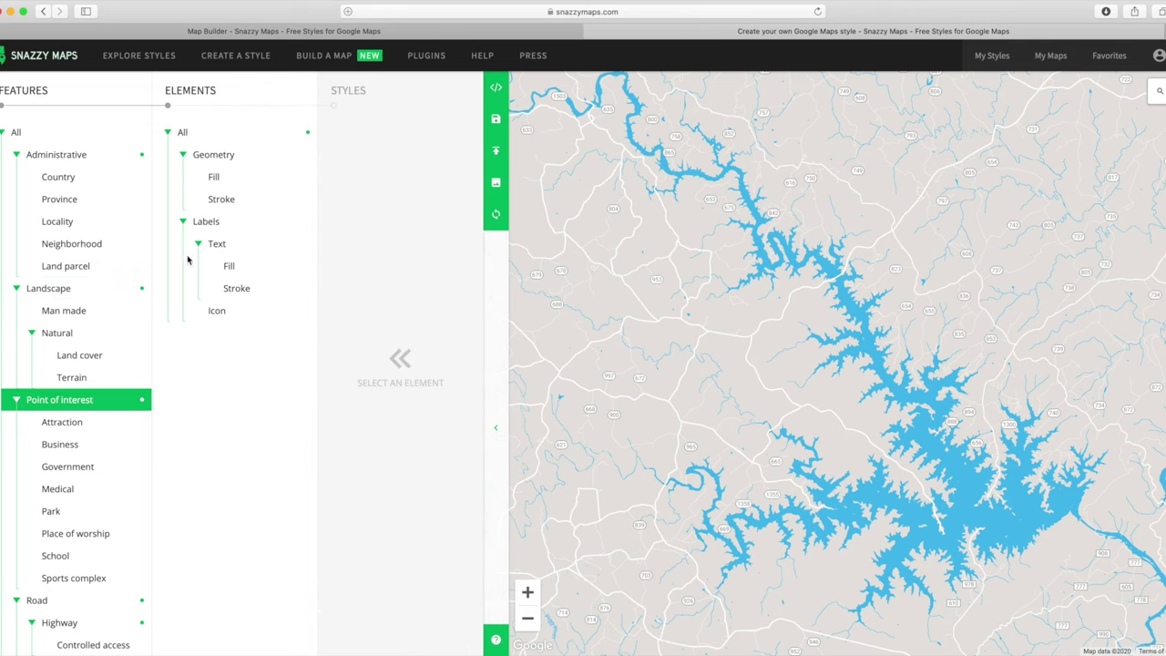
pyautogui.click(283, 138)
pyautogui.click(36, 599)
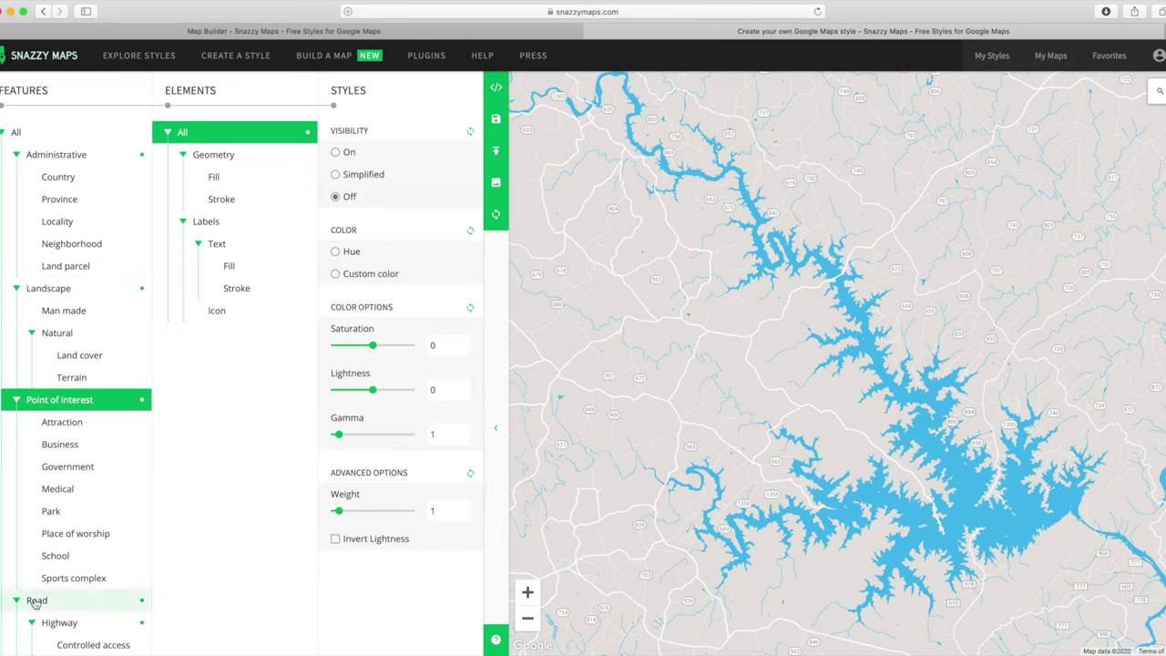
pyautogui.click(237, 133)
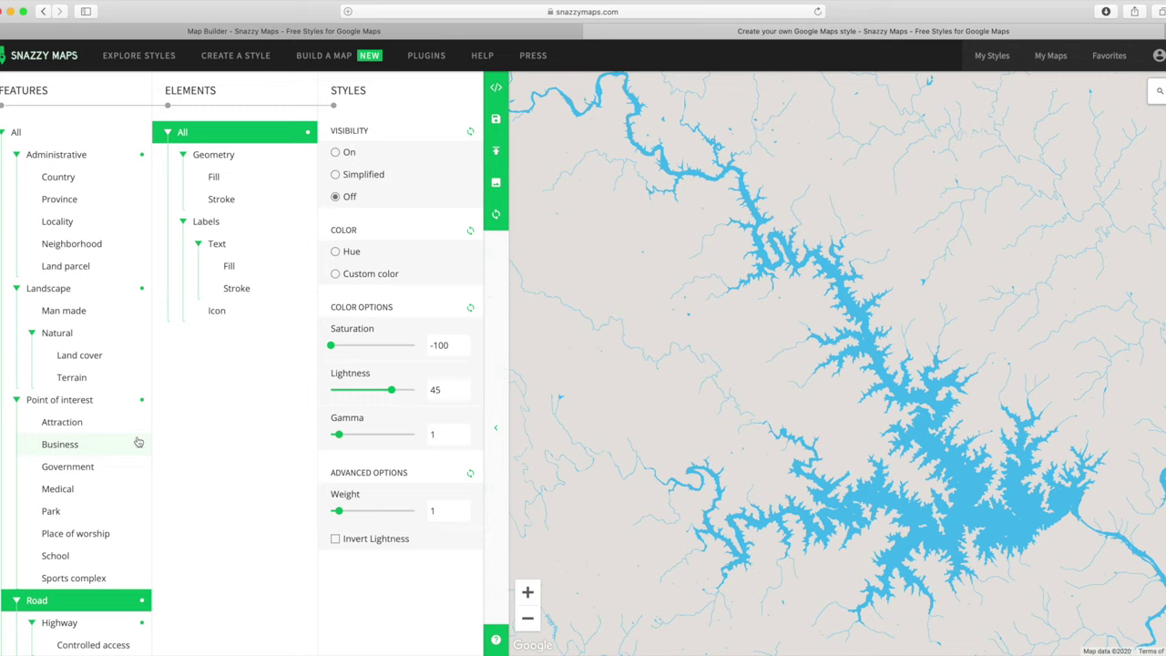
pyautogui.scroll(-3, 82, 455)
pyautogui.click(41, 499)
pyautogui.click(187, 133)
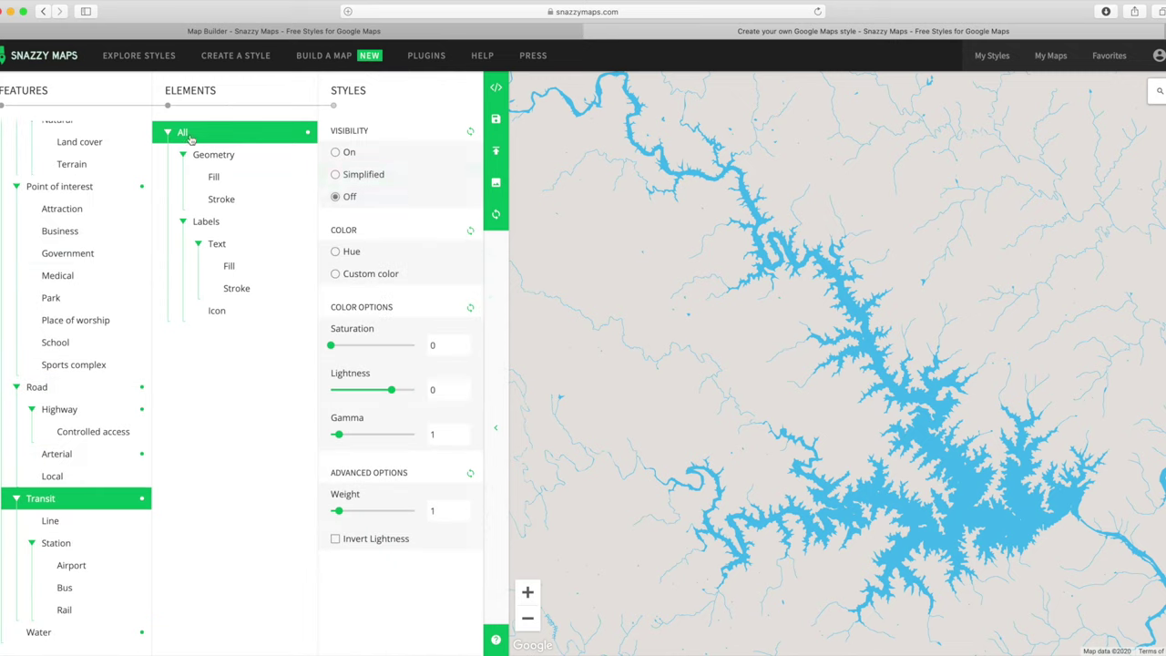
pyautogui.click(39, 631)
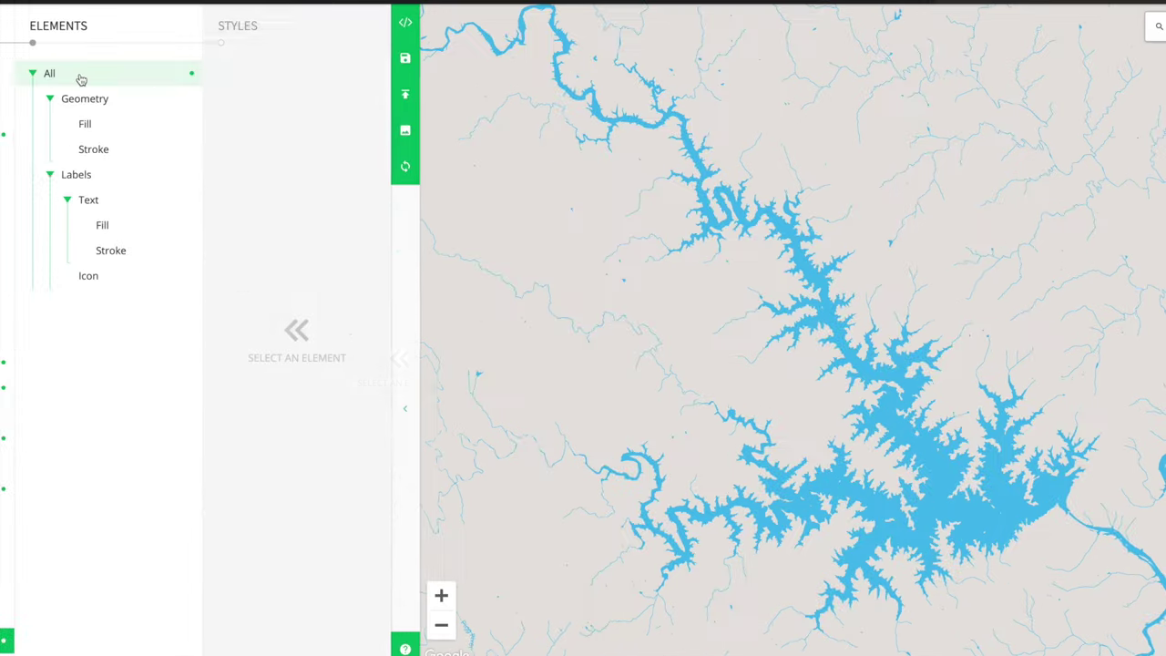
# Step: Make all water visible and solid black with saturation 100, gamma 0 and lightness -100
pyautogui.click(187, 133)
pyautogui.click(338, 200)
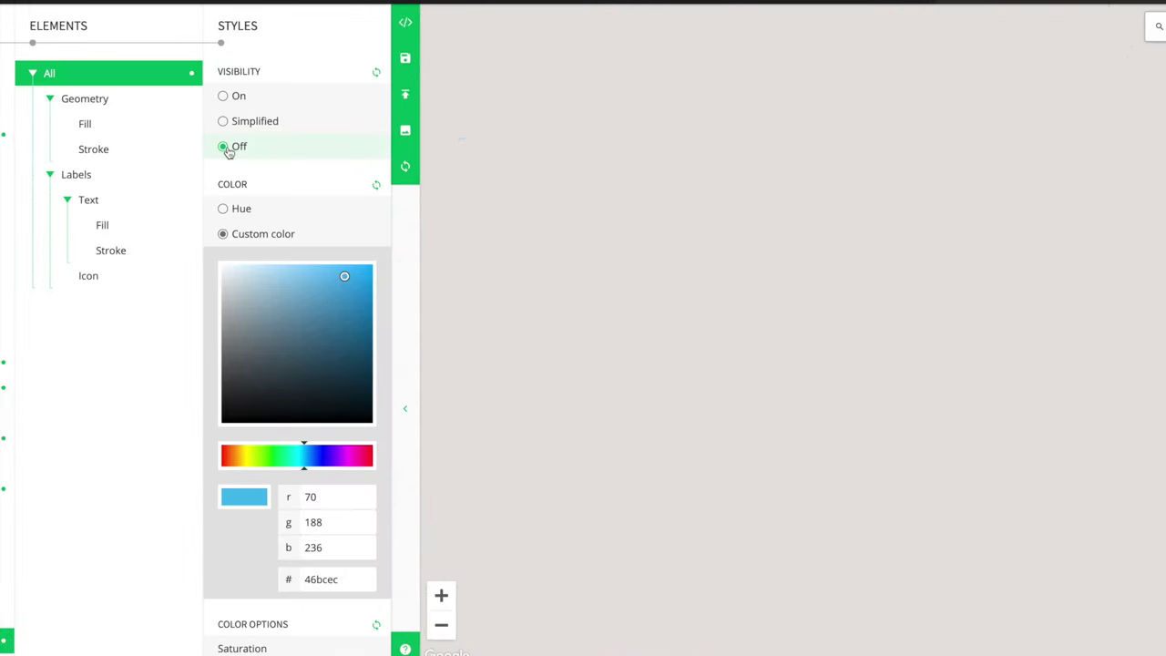
pyautogui.click(224, 97)
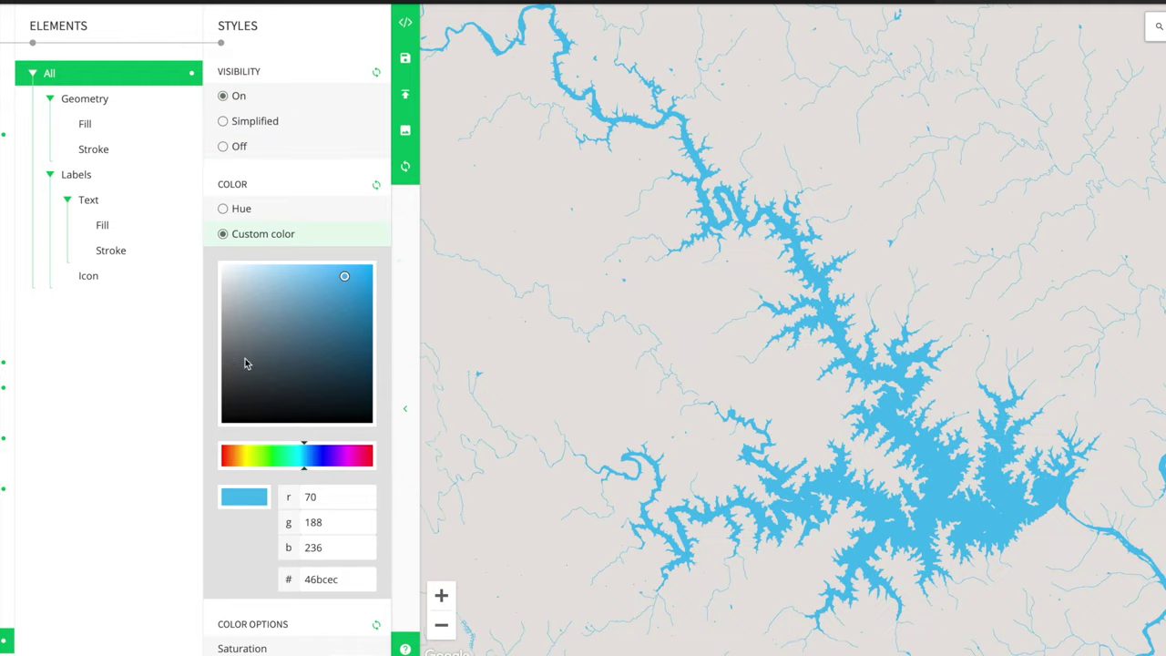
pyautogui.scroll(-3, 244, 363)
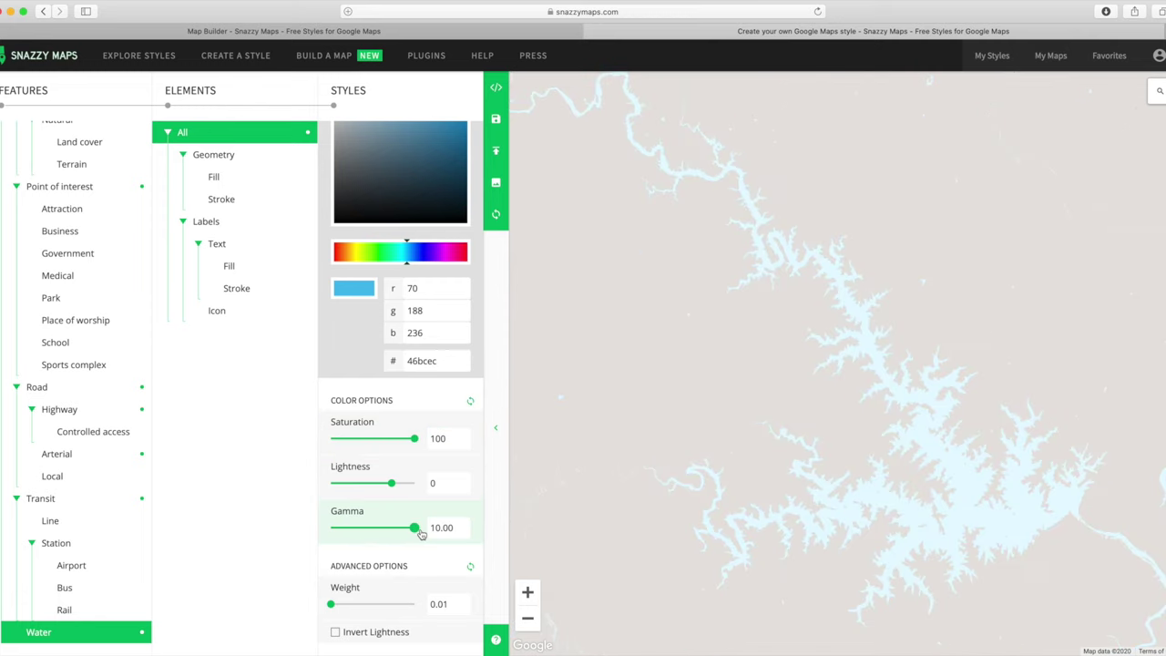
pyautogui.moveTo(332, 536); pyautogui.dragTo(322, 537)
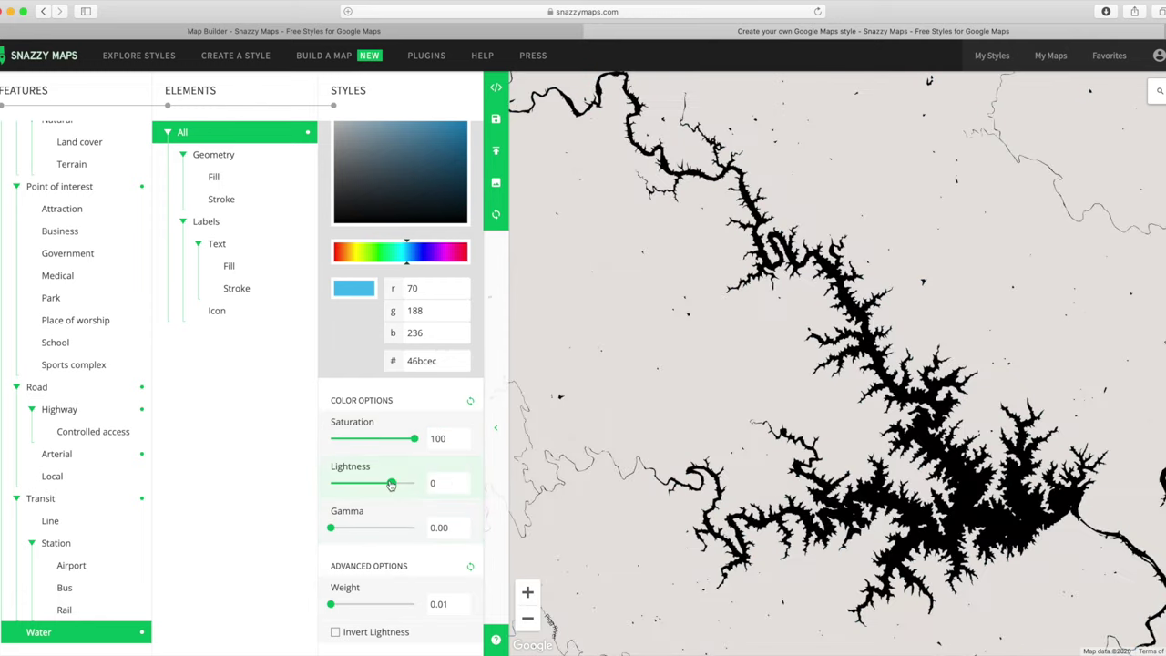
pyautogui.moveTo(391, 484); pyautogui.dragTo(332, 483)
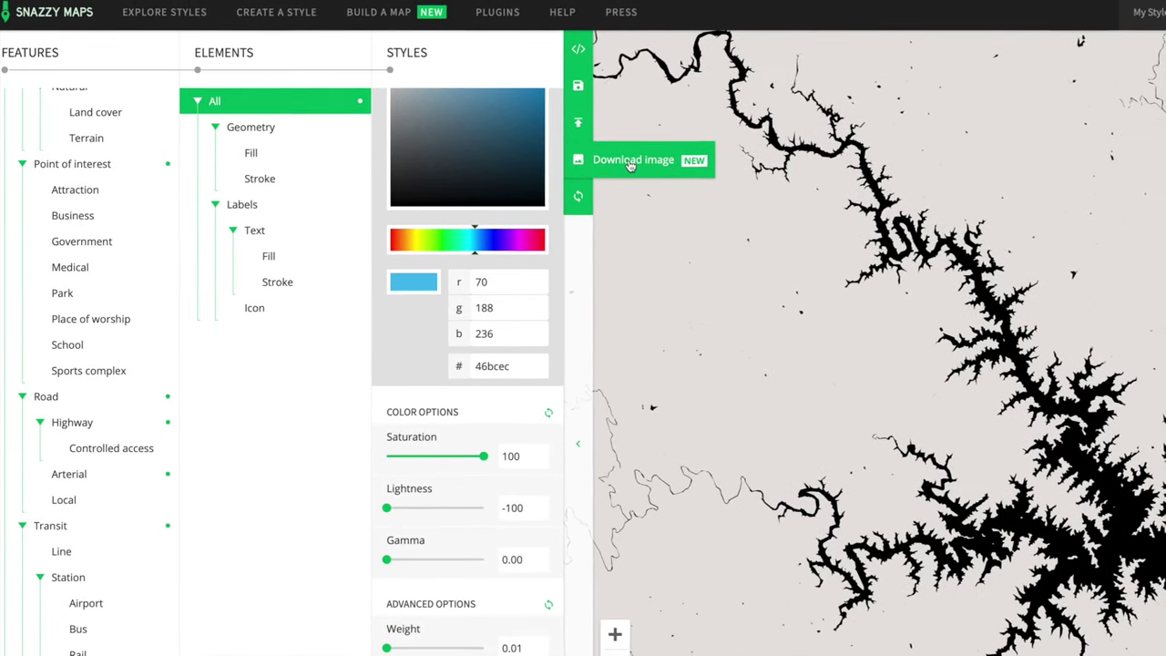
# Step: Download a 1000 × 1000 px map image at 3x scale with the whole lake framed
pyautogui.click(629, 165)
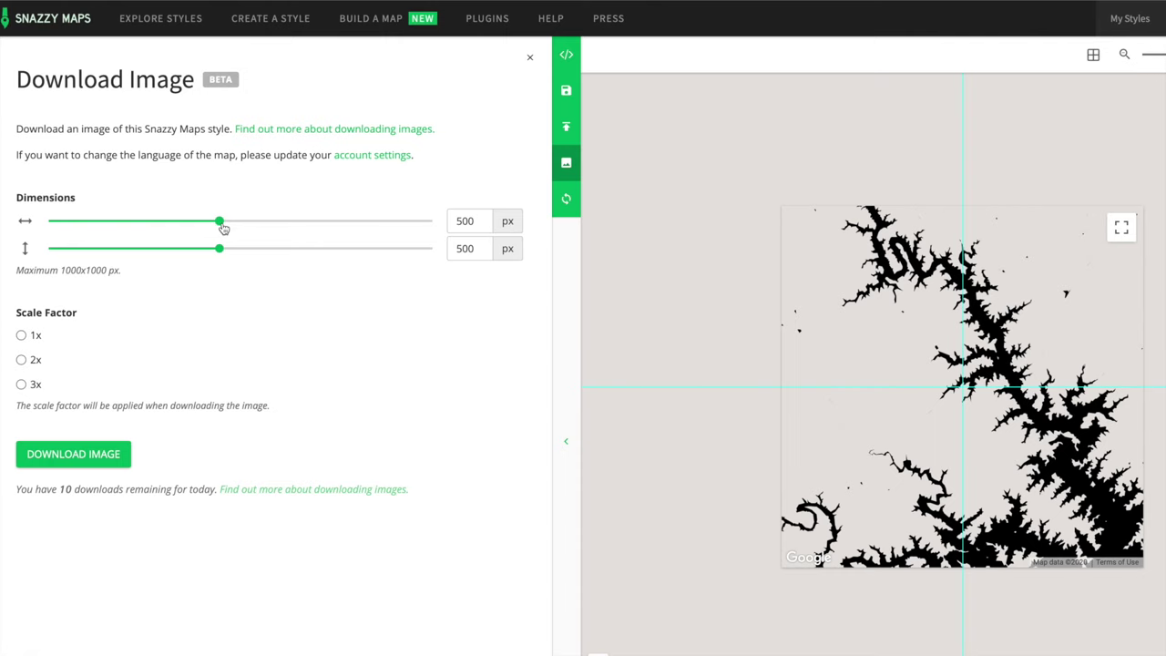
pyautogui.moveTo(223, 228); pyautogui.dragTo(455, 232)
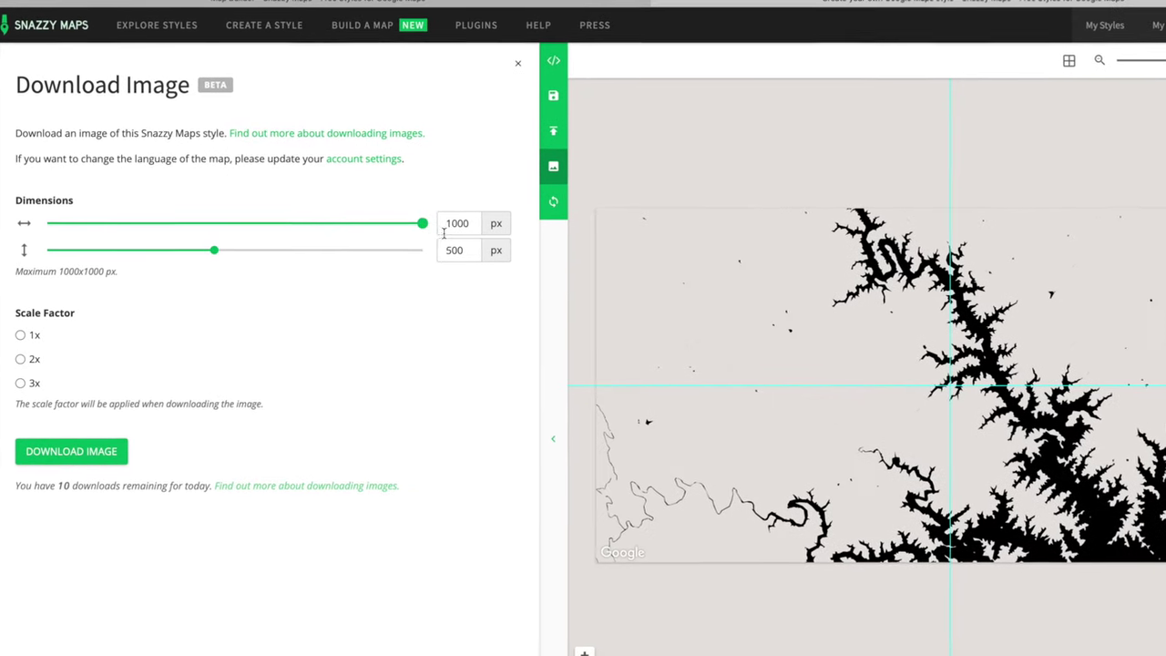
pyautogui.moveTo(213, 251); pyautogui.dragTo(462, 255)
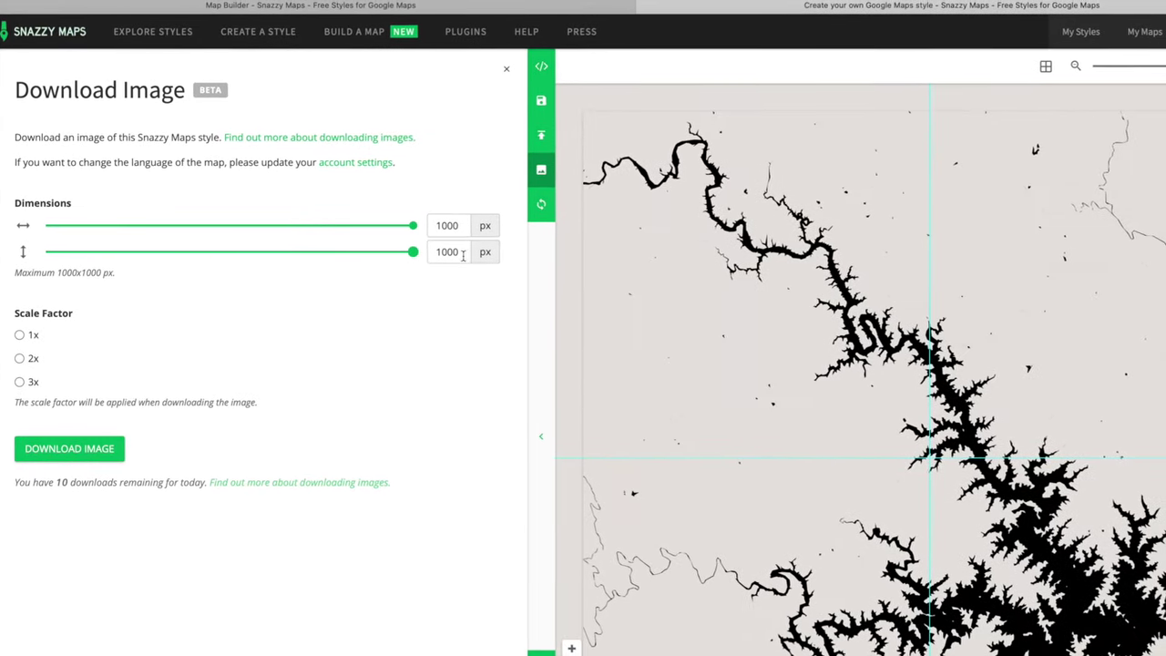
pyautogui.moveTo(925, 529); pyautogui.dragTo(907, 379)
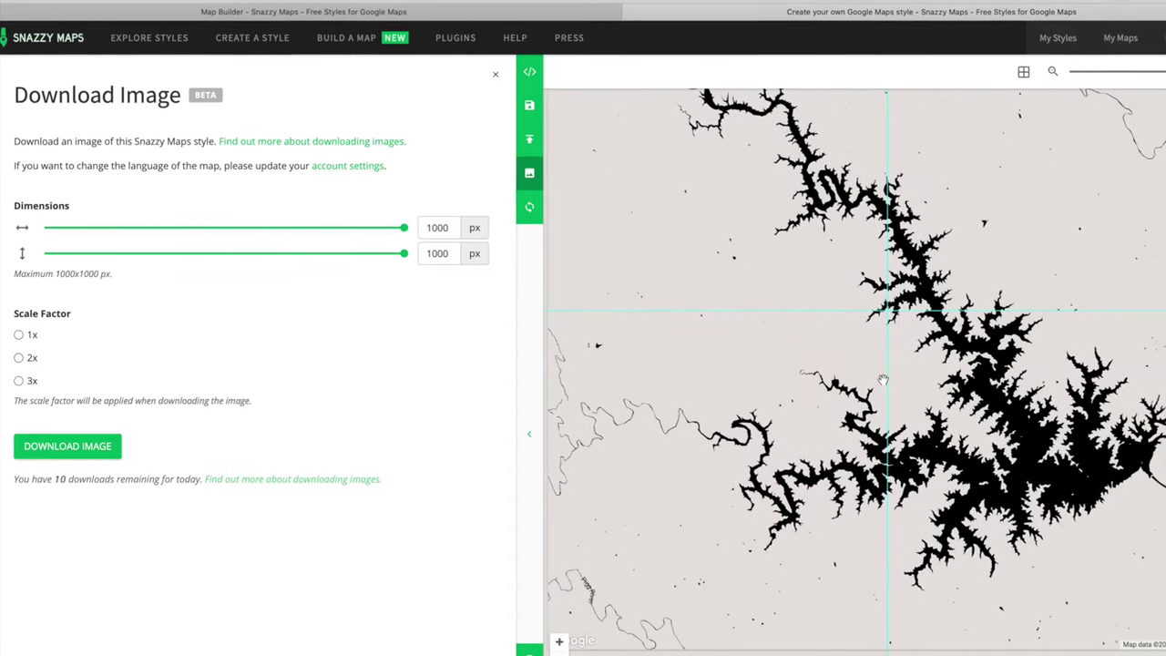
pyautogui.scroll(2, 882, 379)
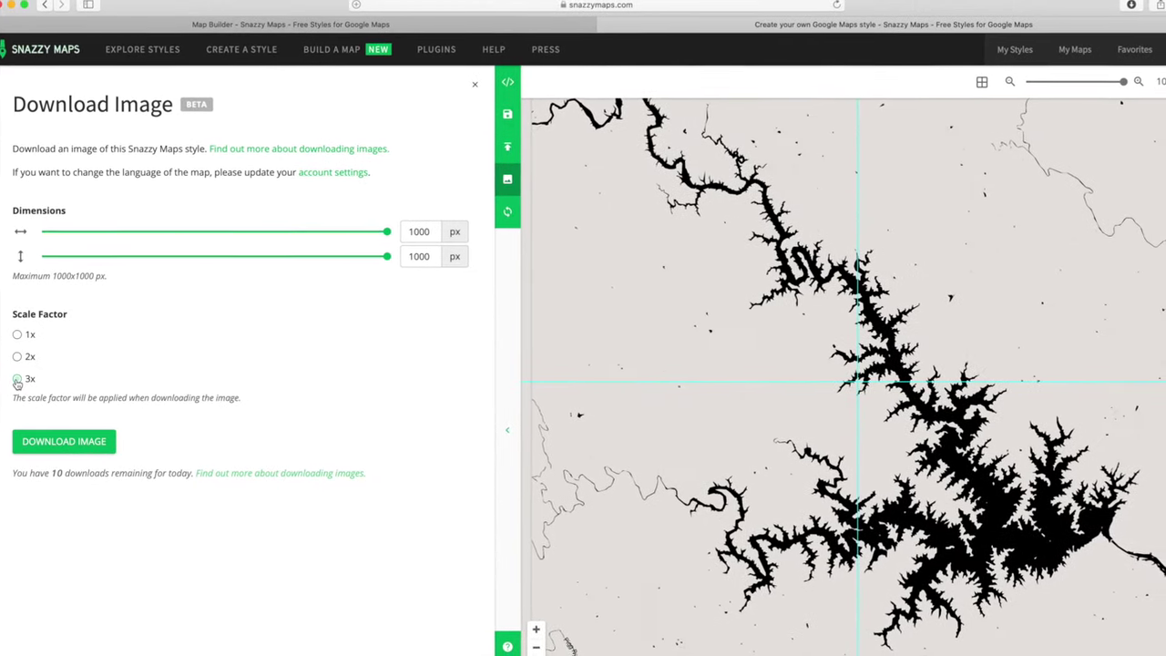
pyautogui.click(18, 378)
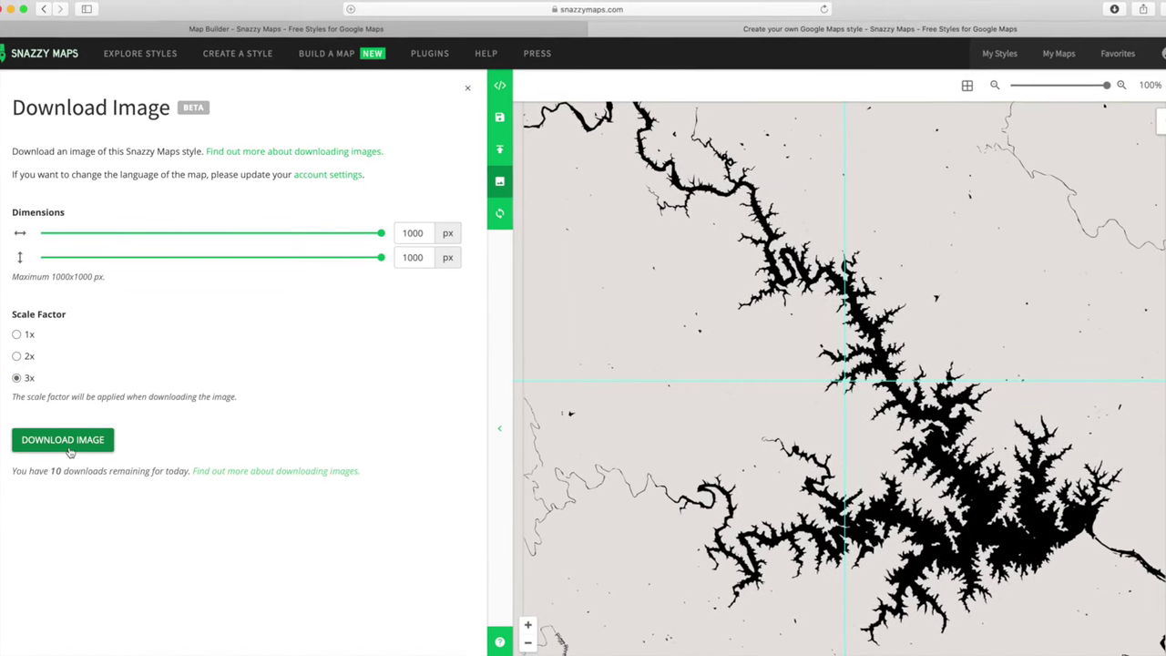
pyautogui.click(72, 446)
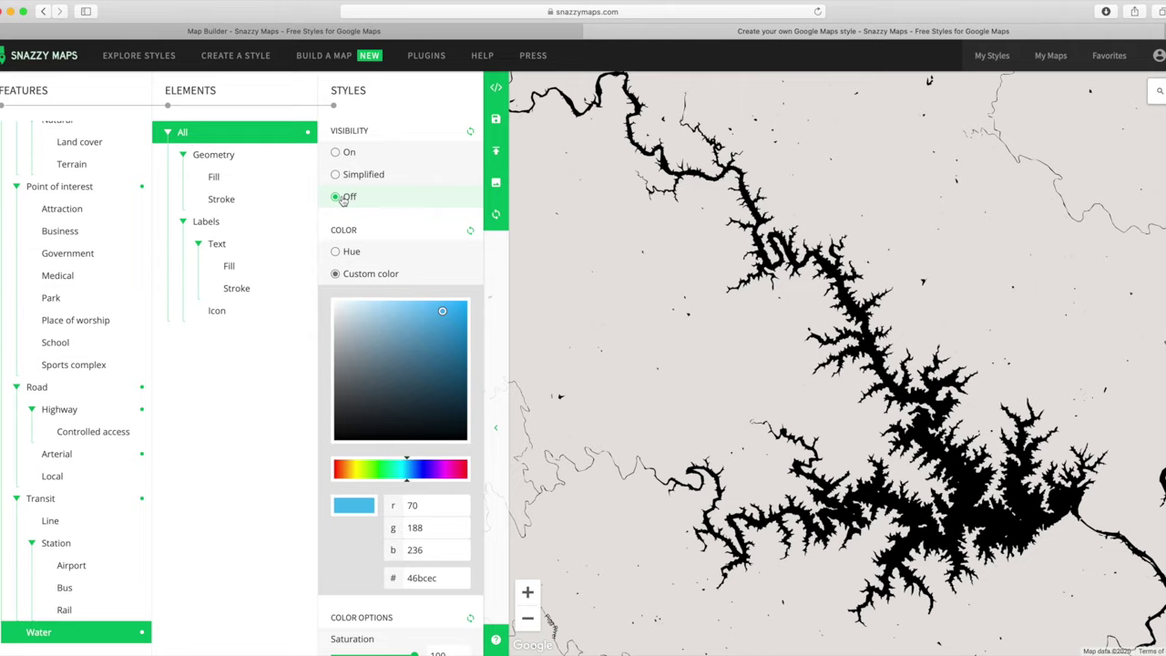
# Step: Make all roads visible and hide the road label icons
pyautogui.click(36, 387)
pyautogui.click(185, 137)
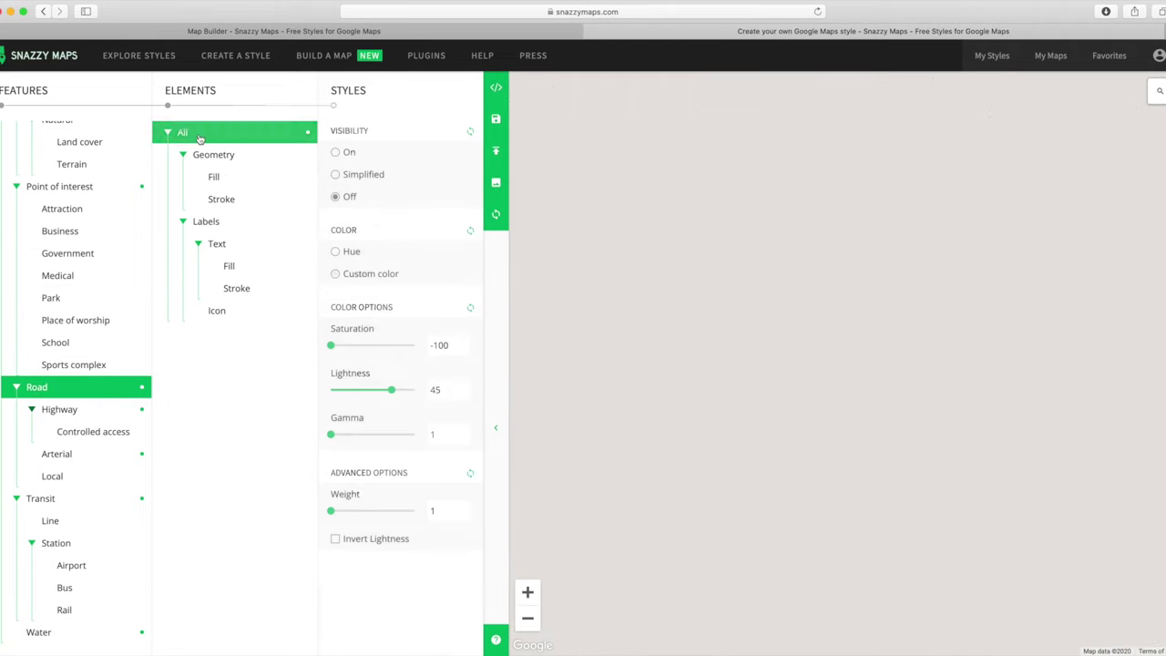
pyautogui.click(336, 153)
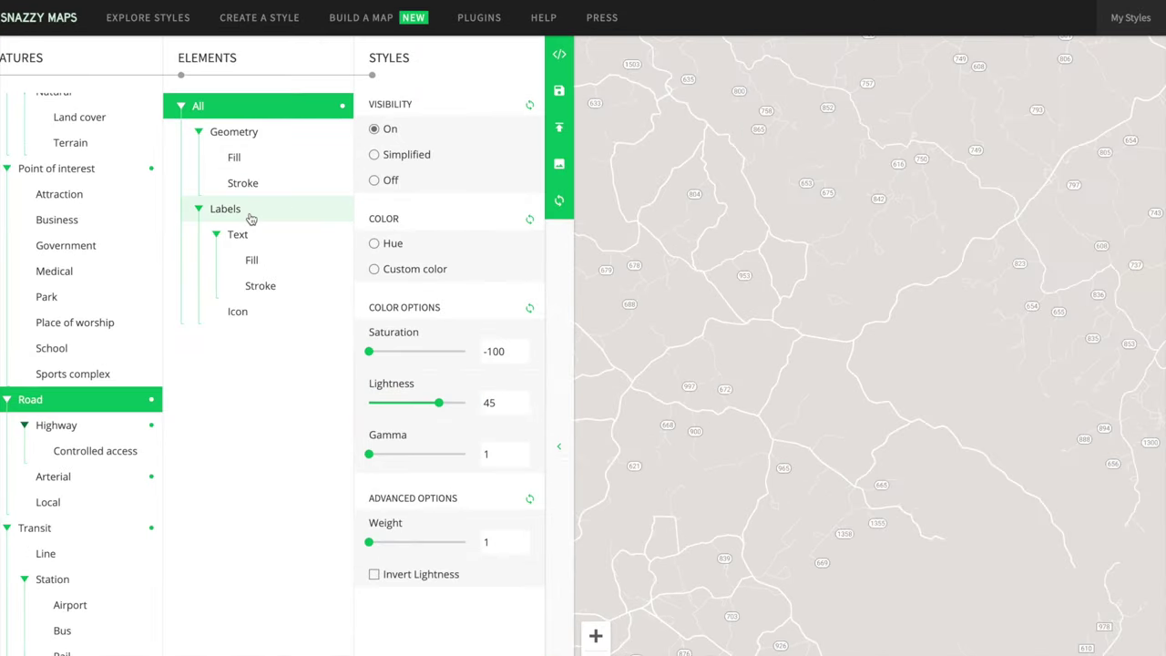
pyautogui.click(221, 224)
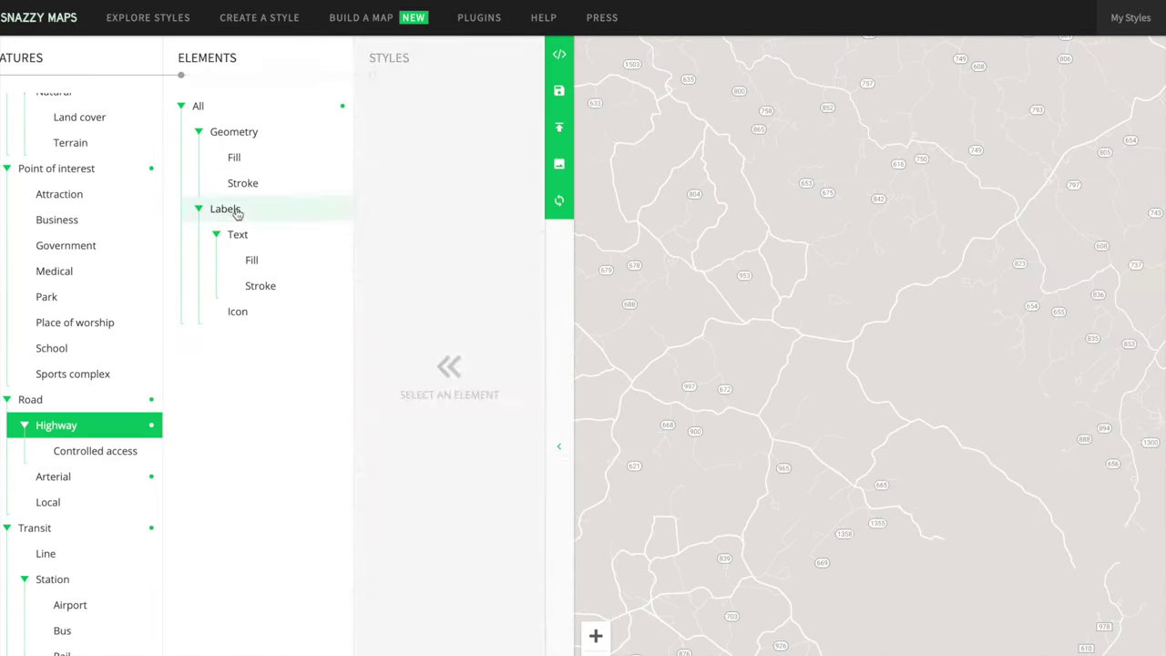
pyautogui.click(228, 209)
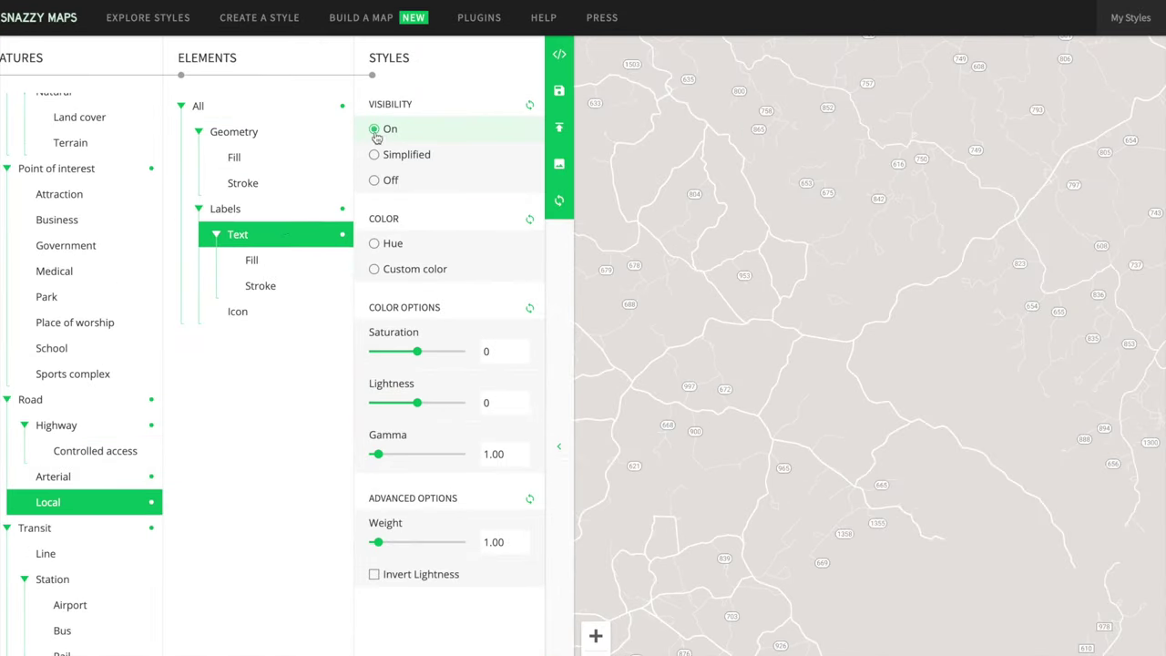
pyautogui.click(374, 181)
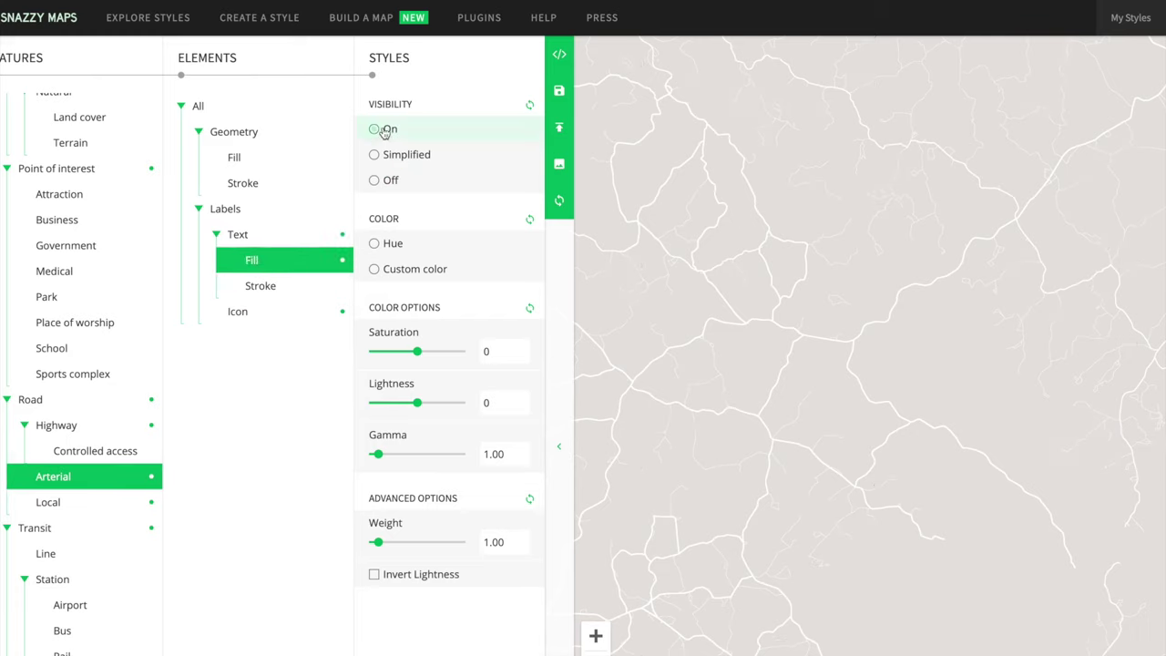
# Step: Turn the arterial roads into thick black lines with their road-shield icons shrunk away
pyautogui.click(230, 215)
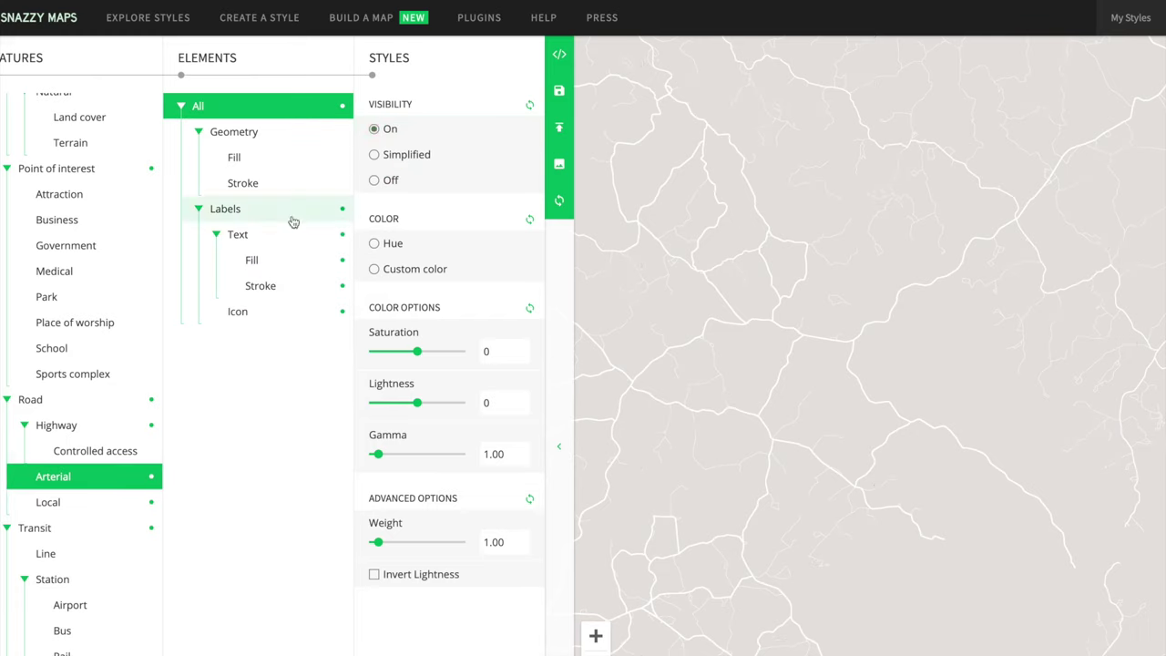
pyautogui.click(374, 130)
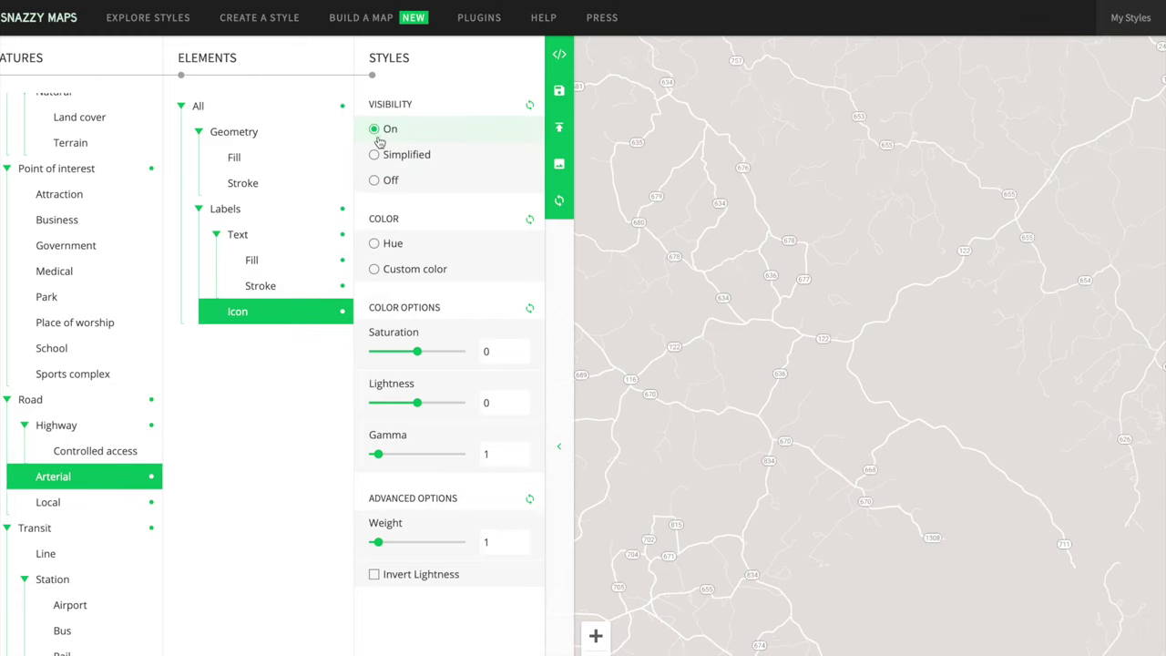
pyautogui.moveTo(377, 542); pyautogui.dragTo(368, 542)
pyautogui.moveTo(374, 463); pyautogui.dragTo(340, 464)
pyautogui.moveTo(417, 402)
pyautogui.mouseDown()
pyautogui.moveTo(465, 403)
pyautogui.moveTo(423, 409)
pyautogui.mouseUp()
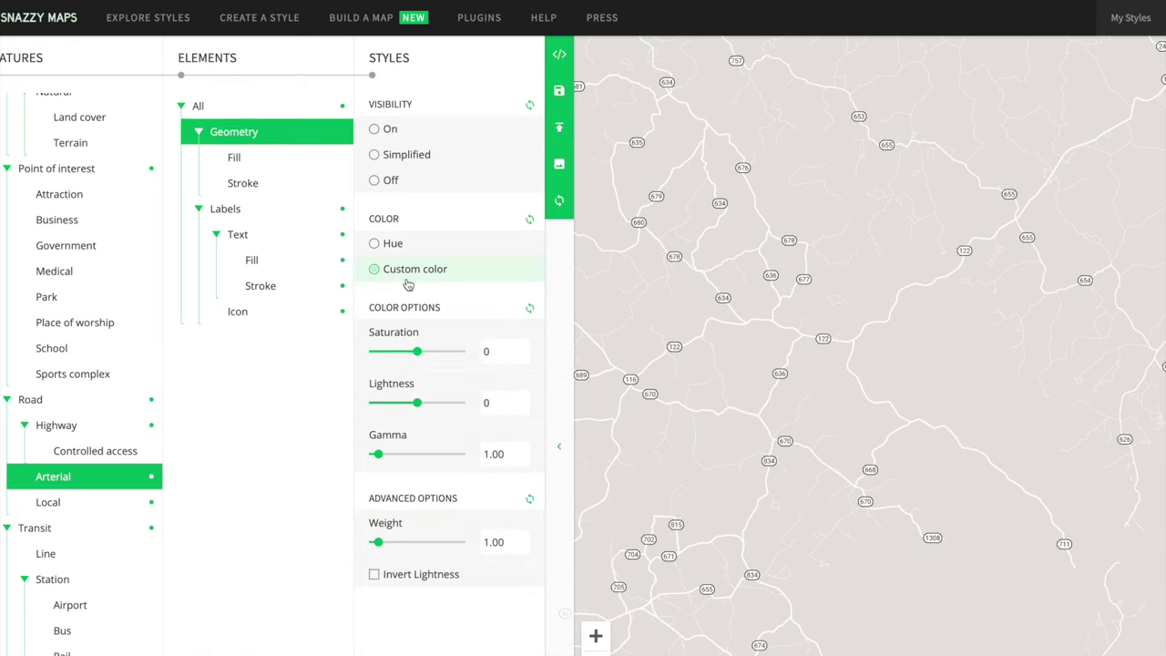
pyautogui.moveTo(417, 402); pyautogui.dragTo(350, 408)
pyautogui.moveTo(382, 545); pyautogui.dragTo(387, 545)
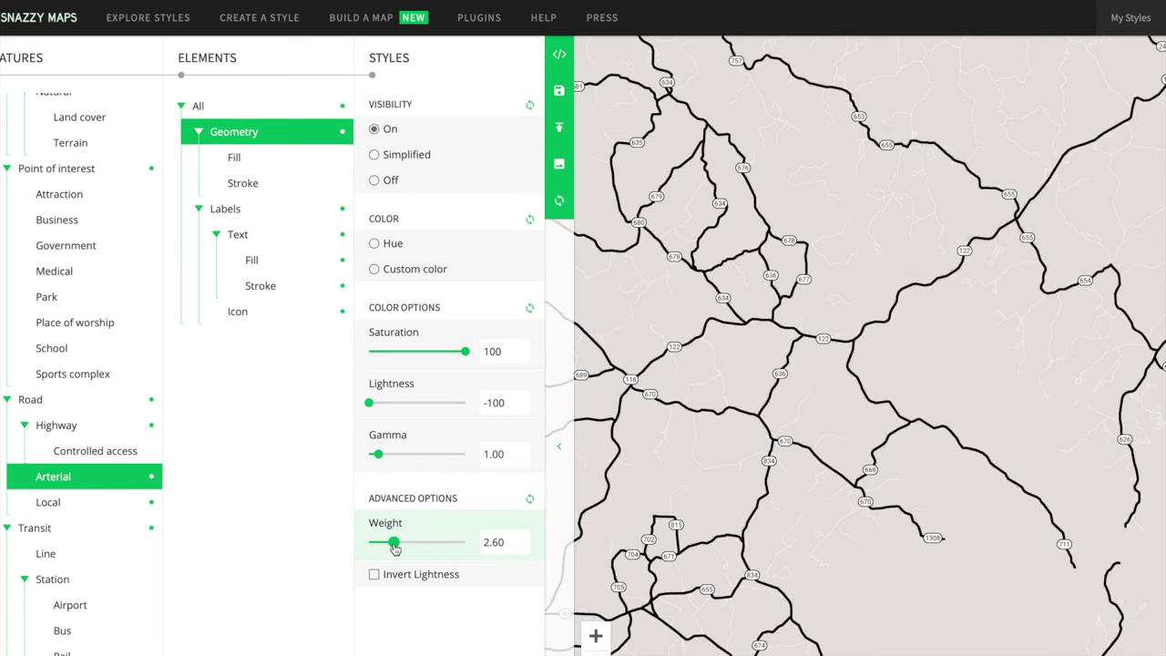
# Step: Hide the local road-shield icons and thicken the local roads slightly
pyautogui.click(48, 501)
pyautogui.click(273, 311)
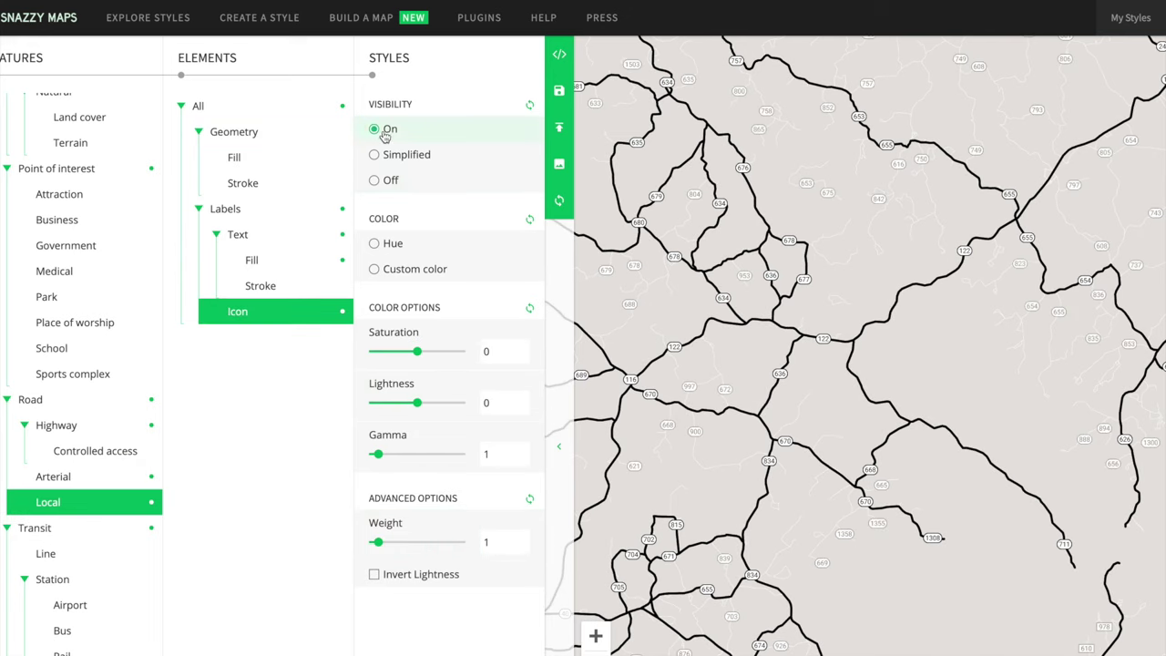
pyautogui.click(382, 181)
pyautogui.click(239, 132)
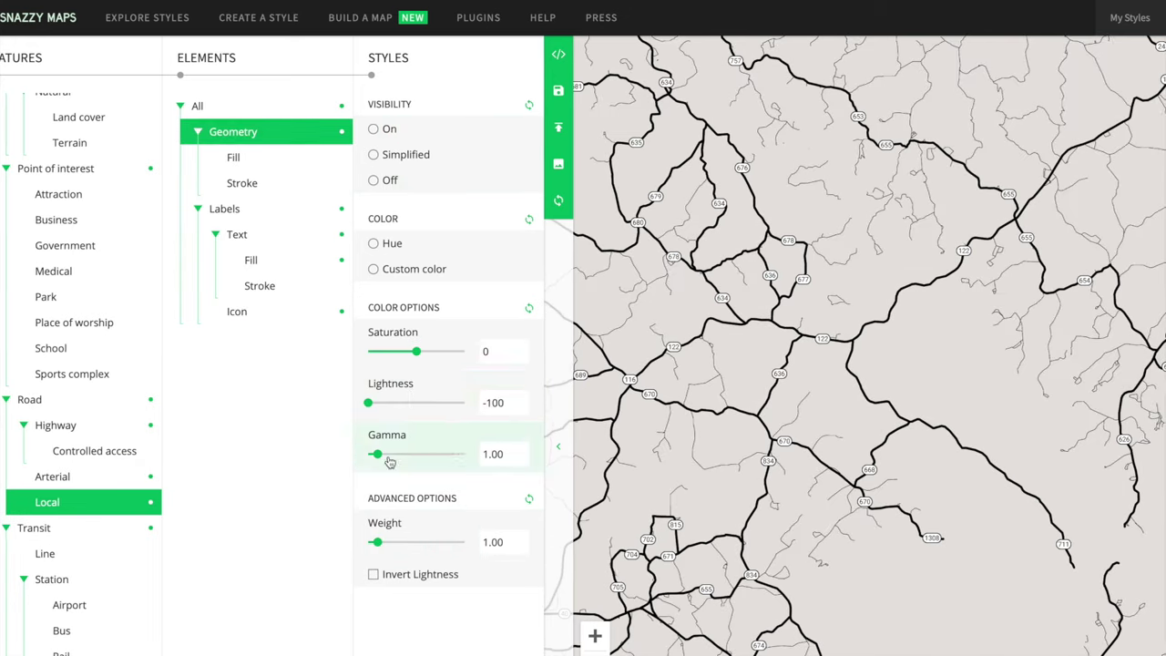
pyautogui.moveTo(377, 542); pyautogui.dragTo(382, 544)
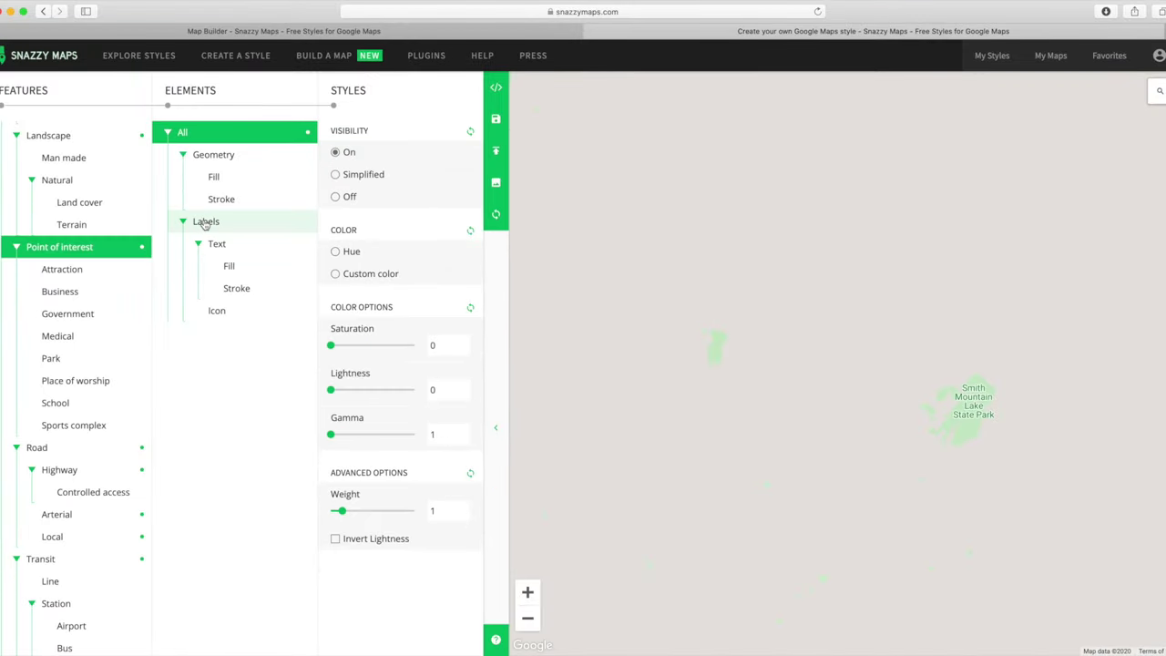
# Step: Turn off point-of-interest labels and set park geometry Lightness to about -98 and Weight 1.31
pyautogui.click(205, 222)
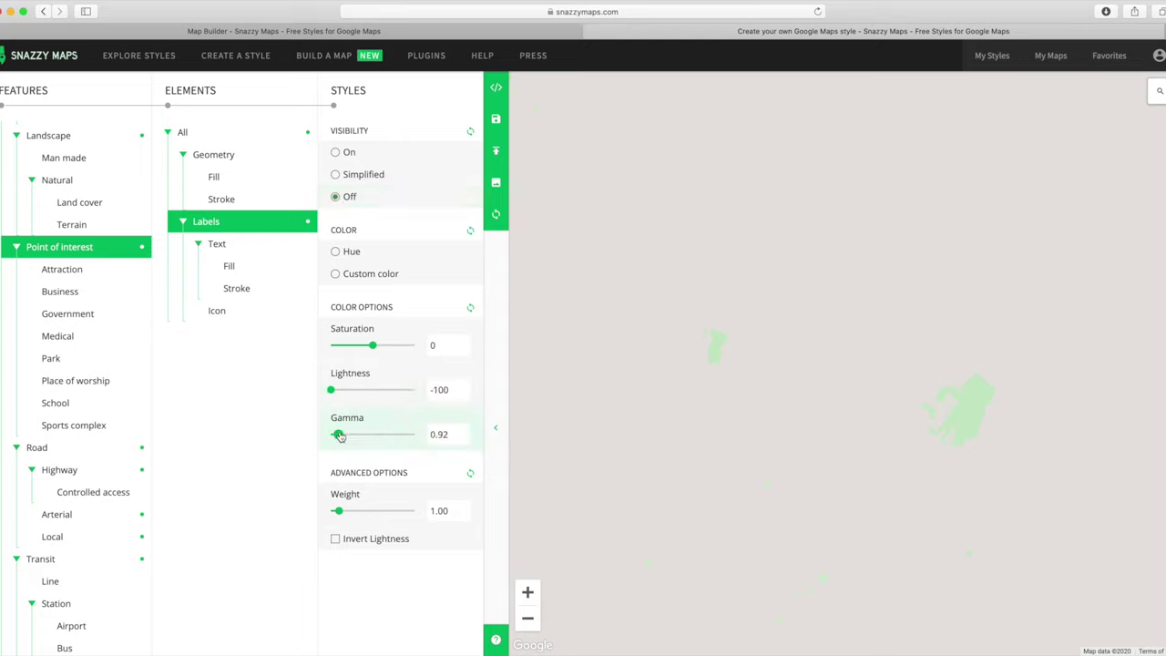
pyautogui.click(218, 156)
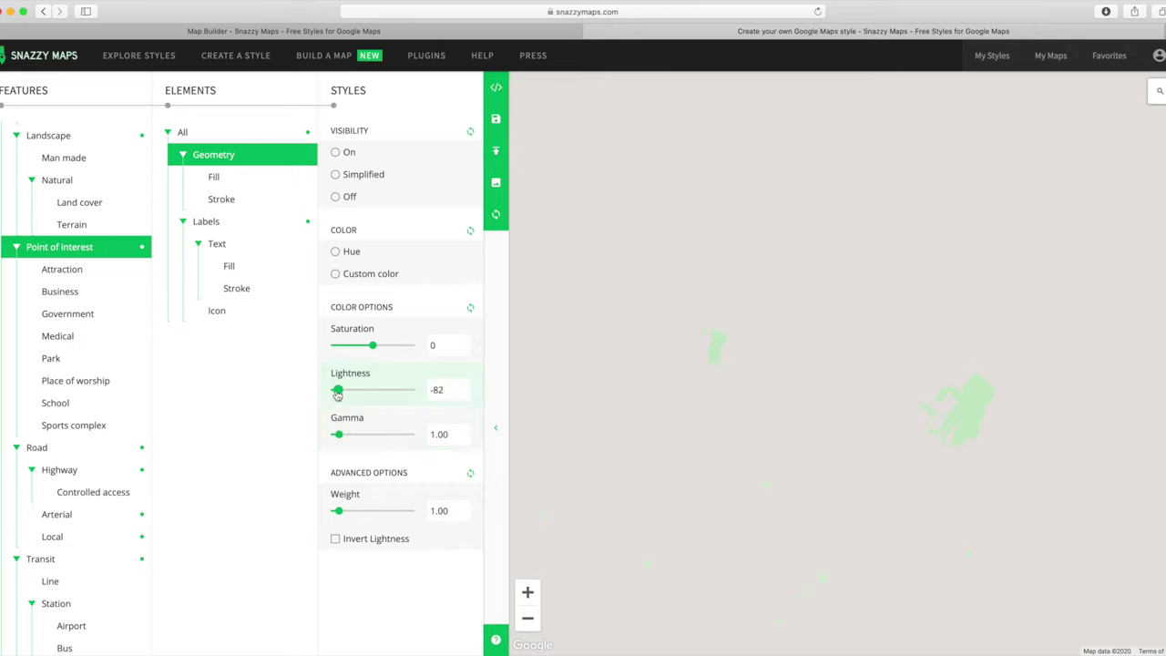
pyautogui.moveTo(337, 394); pyautogui.dragTo(331, 393)
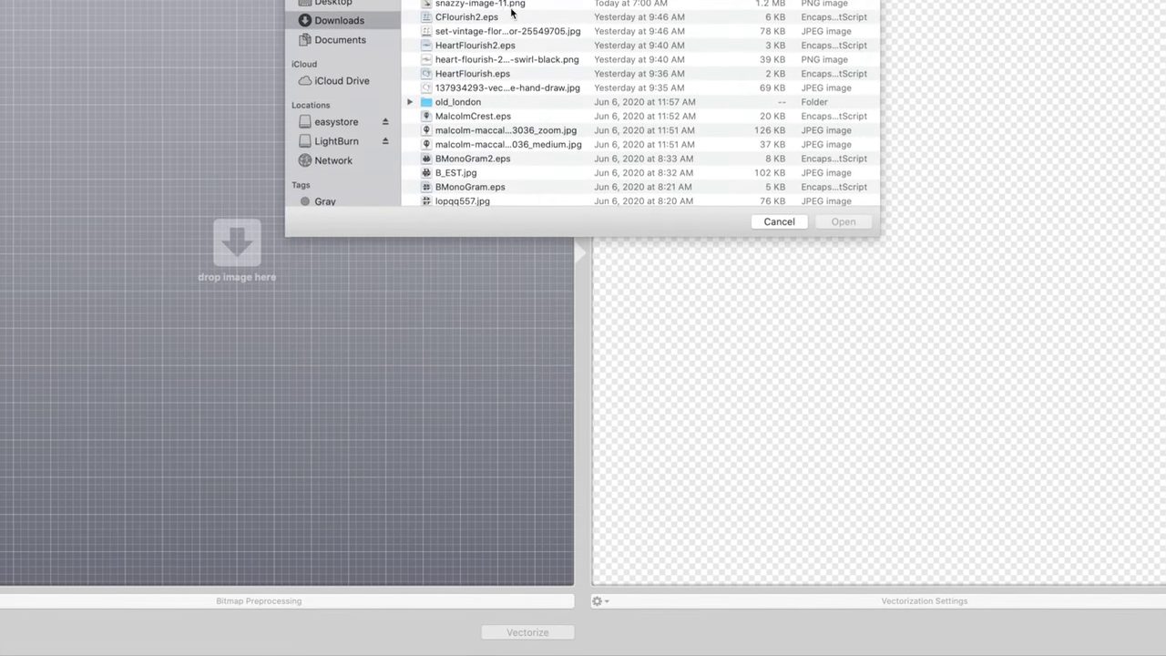
# Step: Load the downloaded lake map image and raise gamma in bitmap preprocessing to darken it
pyautogui.doubleClick(498, 7)
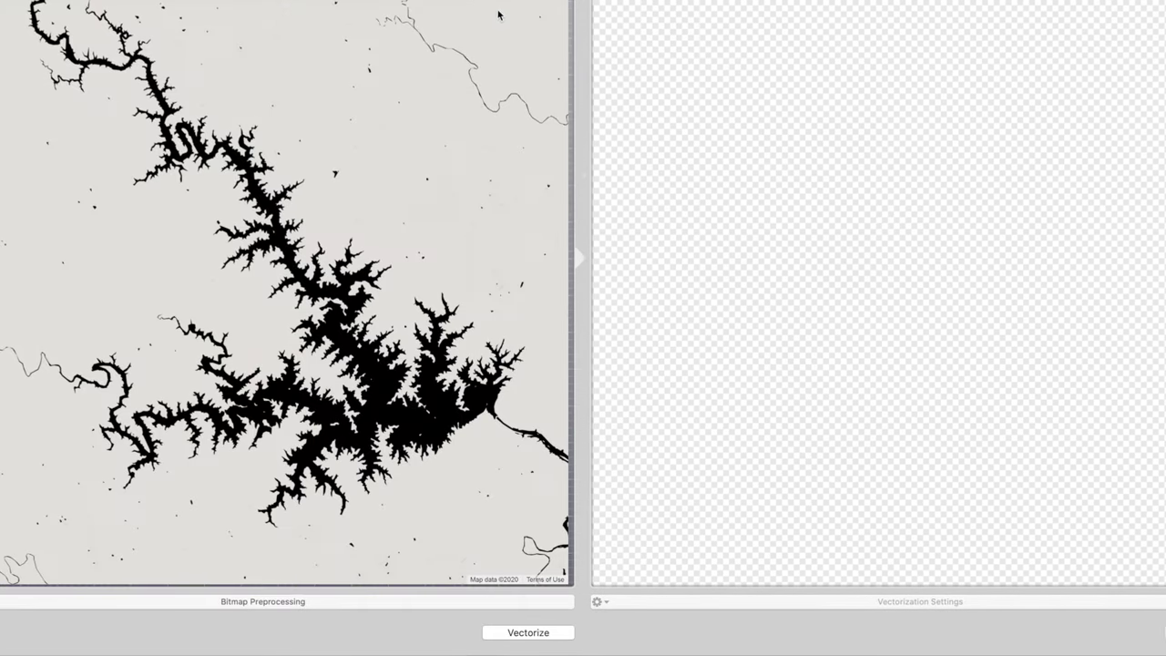
pyautogui.click(304, 603)
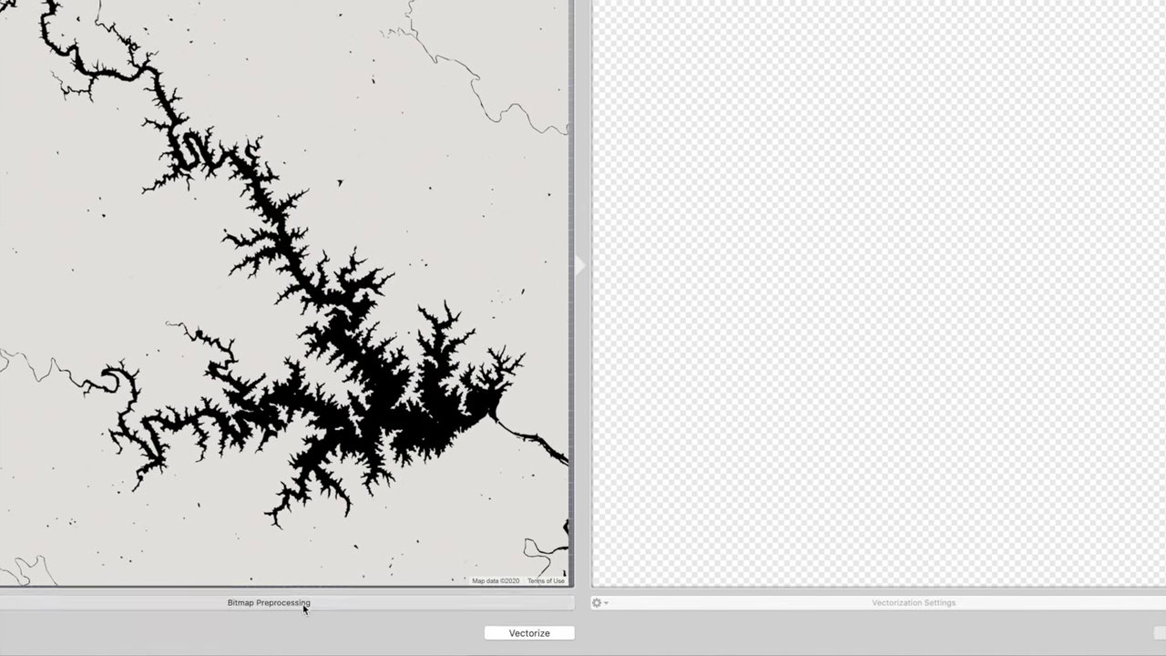
pyautogui.moveTo(698, 432); pyautogui.dragTo(726, 401)
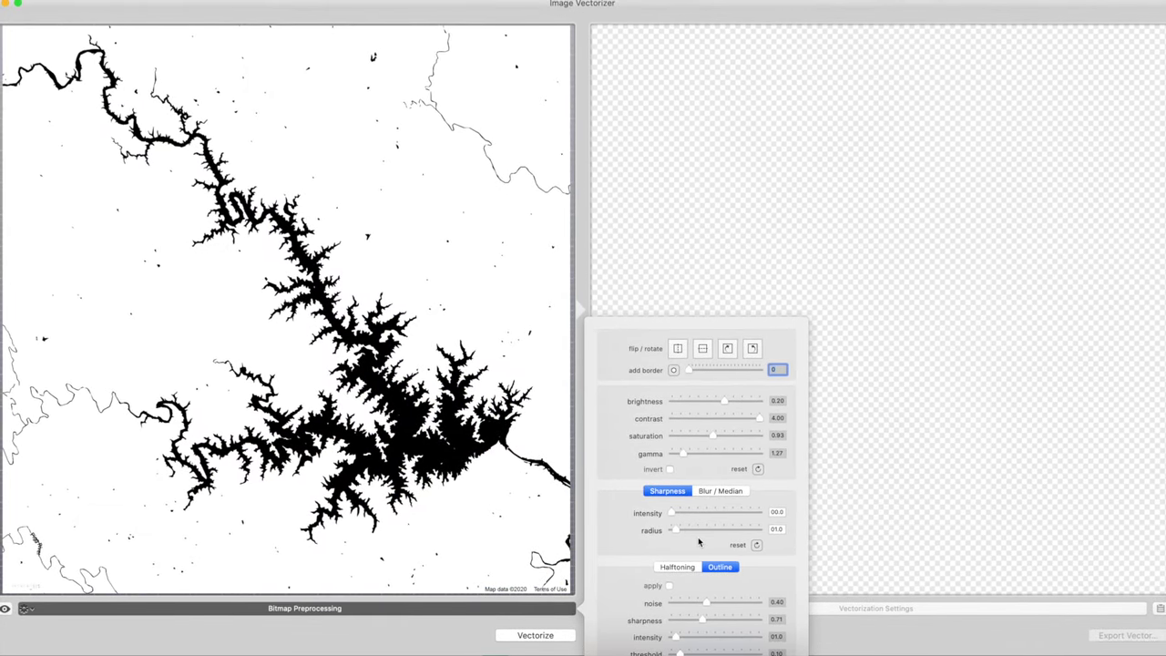
pyautogui.click(449, 617)
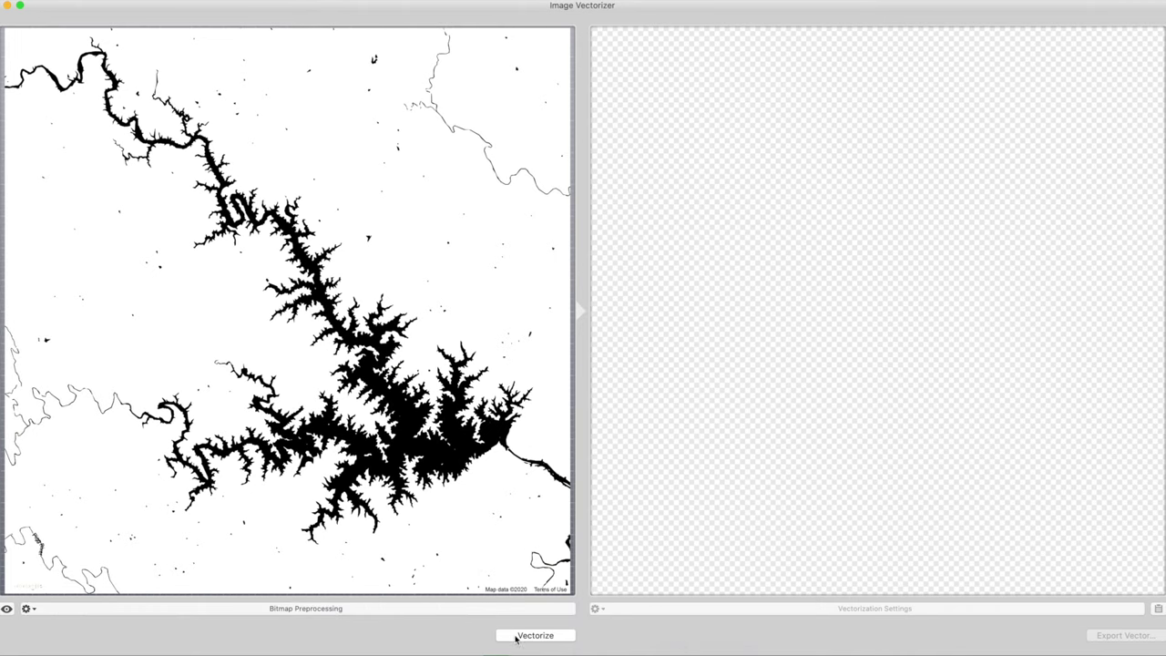
# Step: Trace the lake map and export it as the EPS file SMLLake-Water in Downloads
pyautogui.click(535, 634)
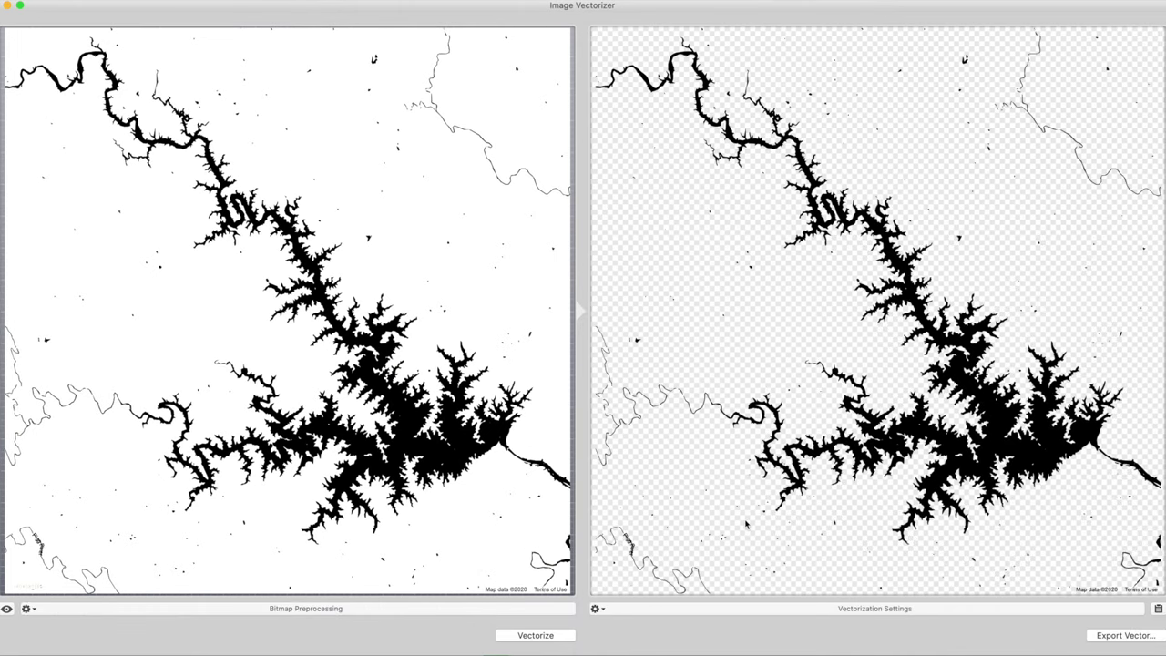
pyautogui.click(1125, 635)
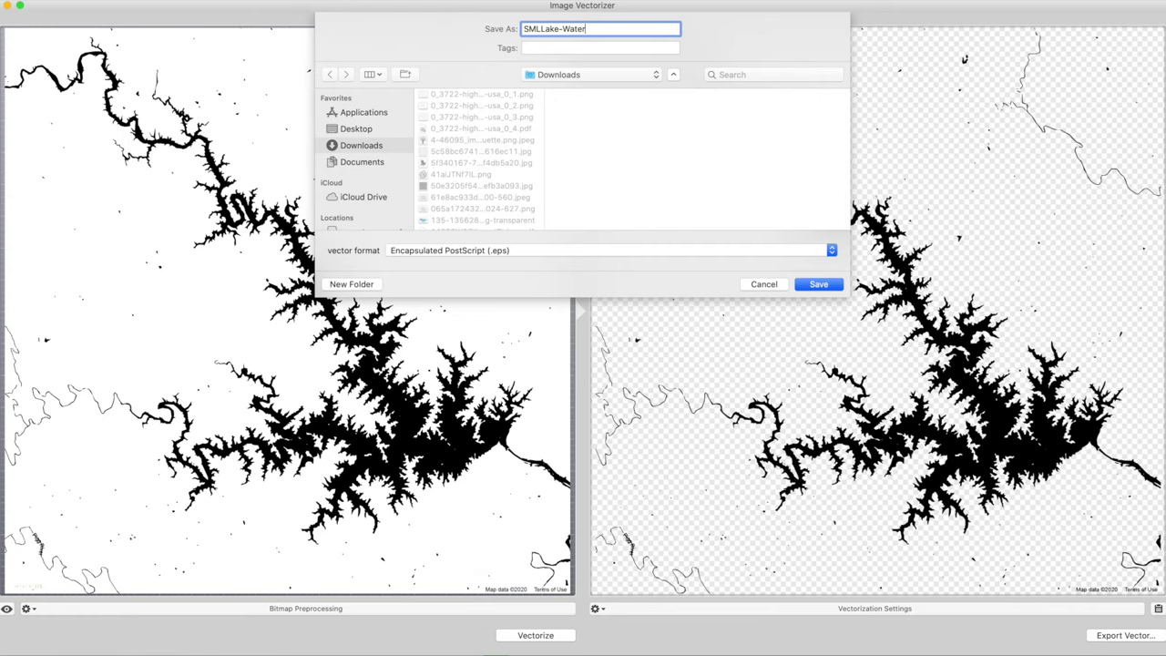
pyautogui.click(833, 288)
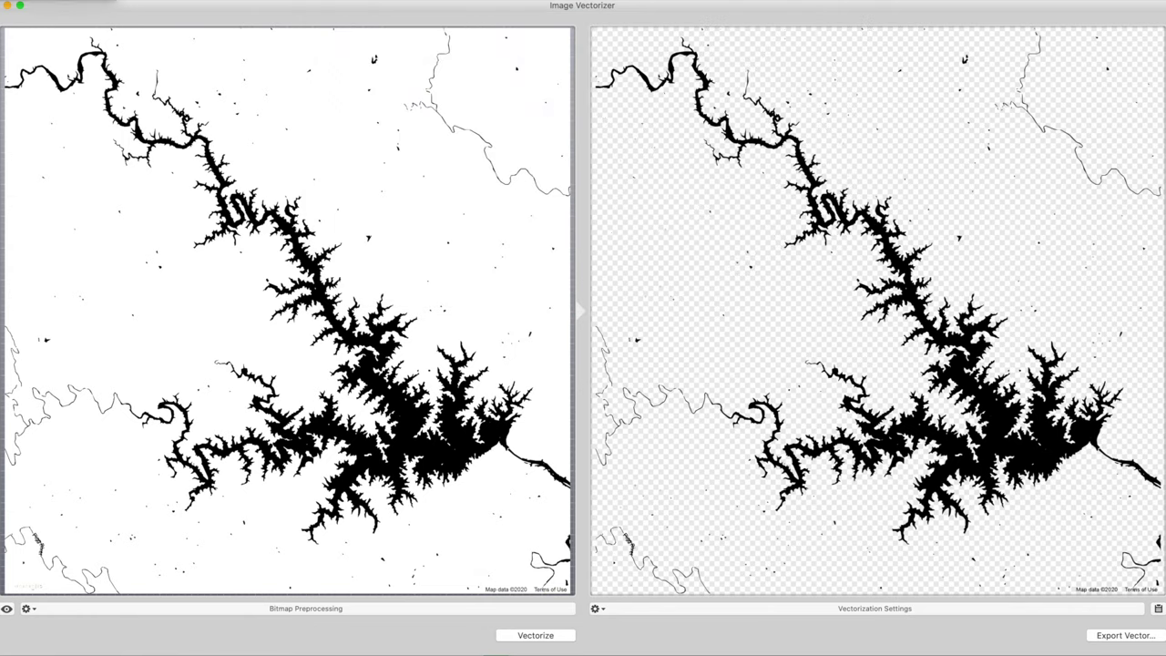
# Step: Load the road map image, vectorize it, and export it as SMLLake-Roads EPS
pyautogui.press('super+o')
pyautogui.doubleClick(510, 104)
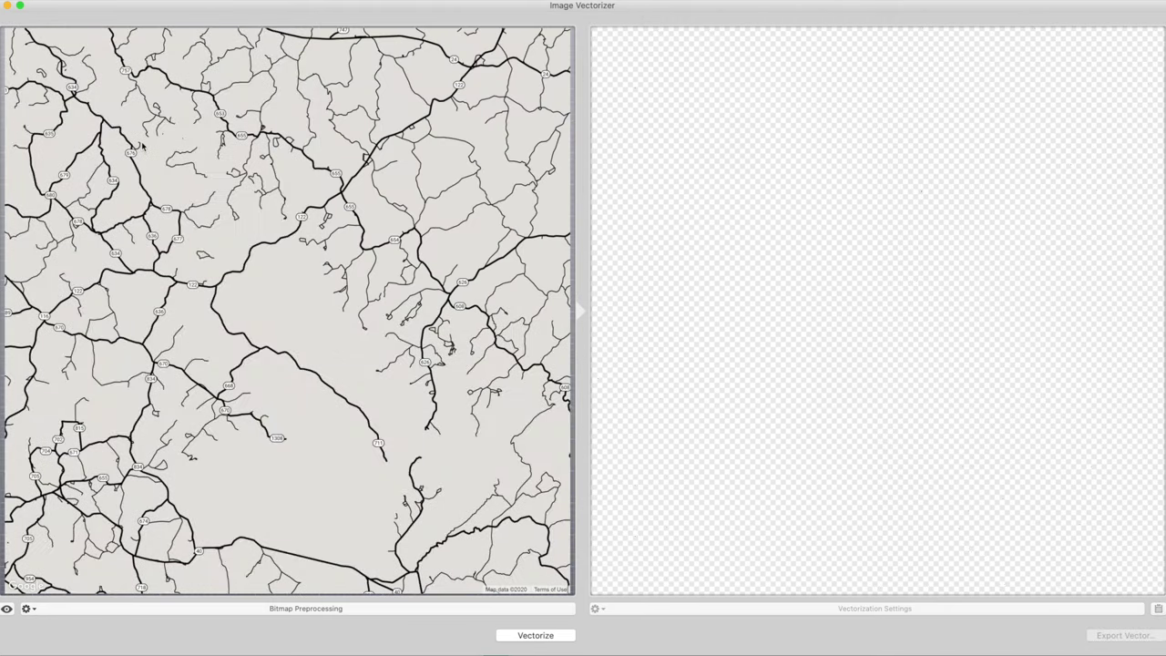
pyautogui.click(534, 635)
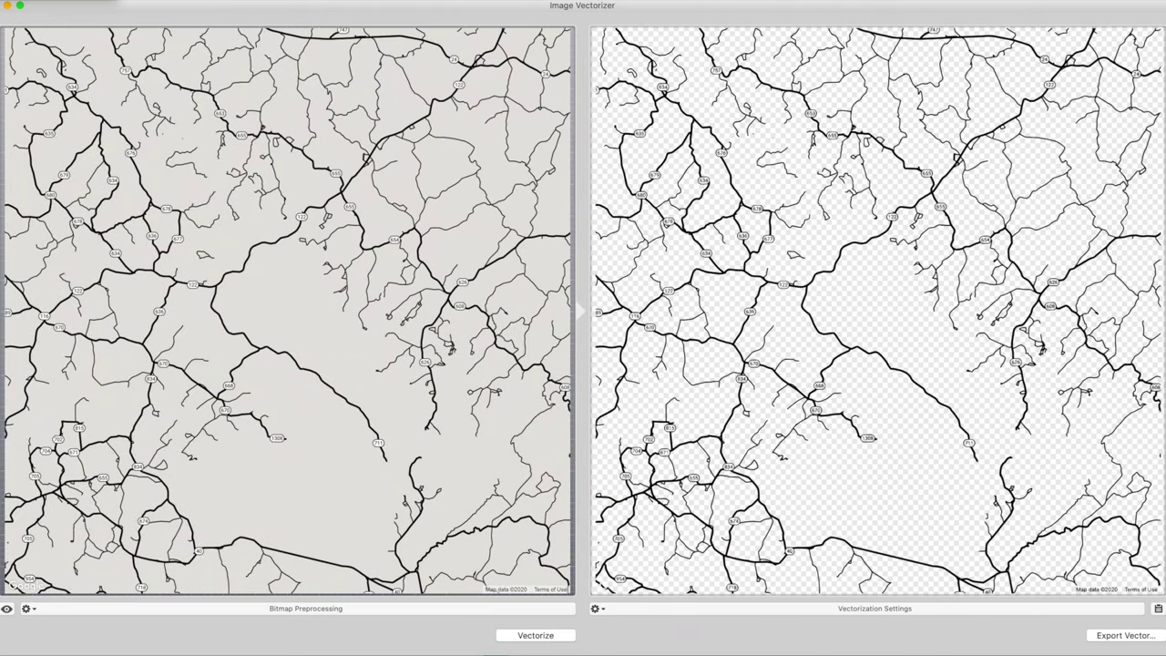
pyautogui.click(1105, 635)
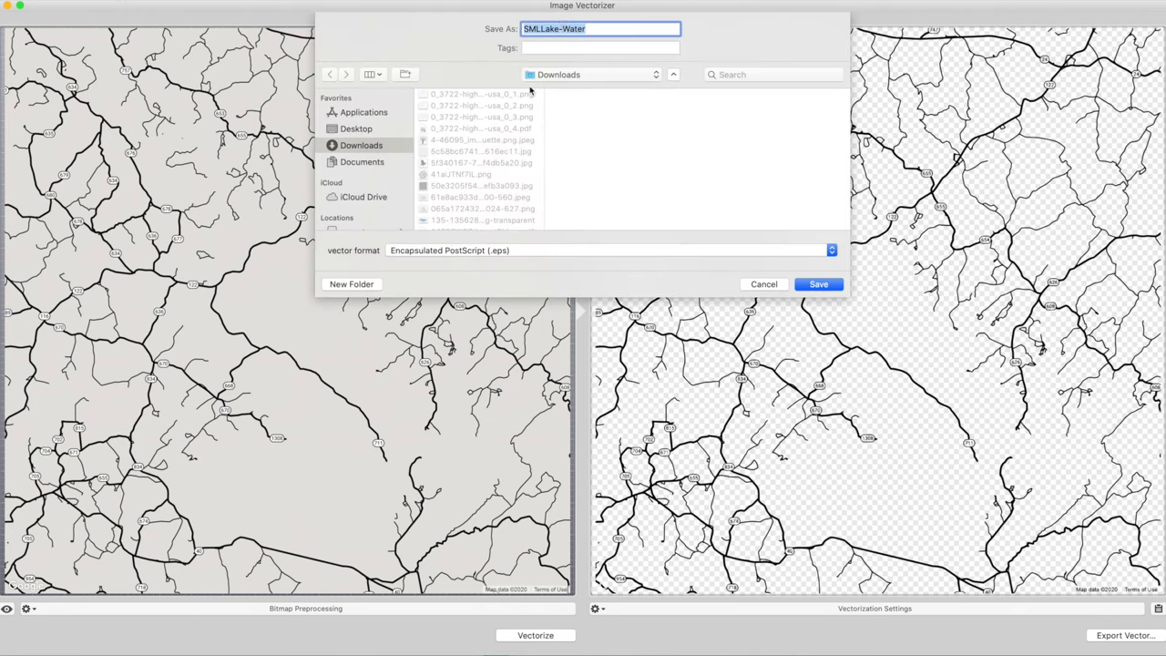
pyautogui.click(566, 29)
pyautogui.doubleClick(566, 29)
pyautogui.write('Roads')
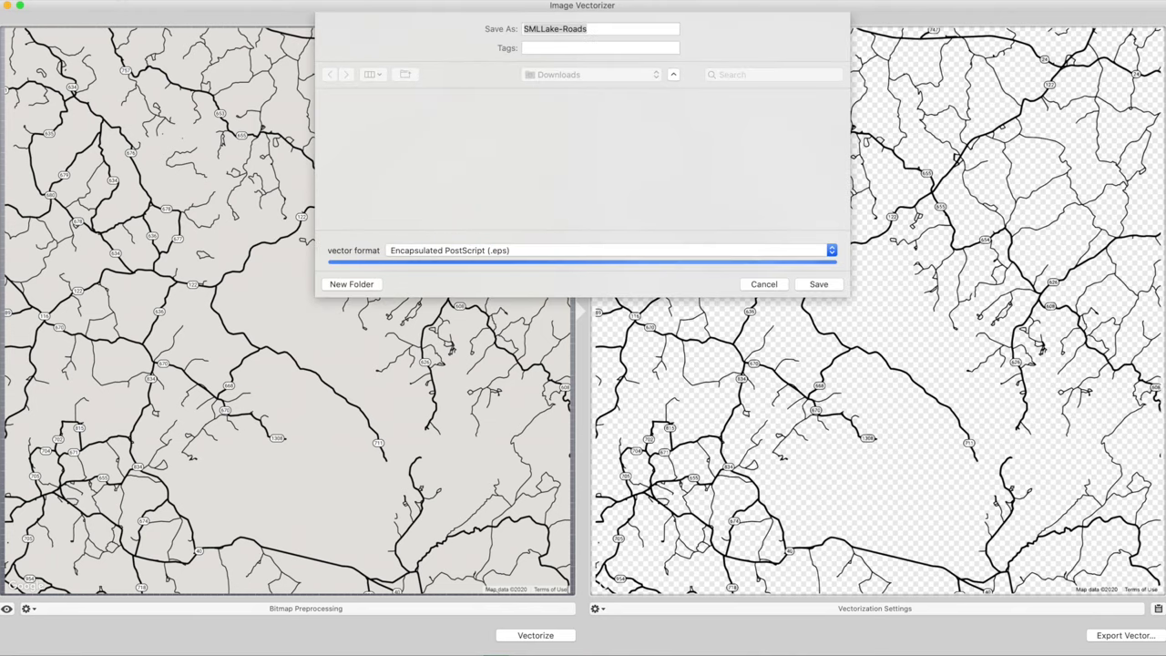
pyautogui.press('Return')
# Step: Load the points-of-interest shapes image, vectorize it, and export it as SMLLake-POI EPS
pyautogui.press('super+o')
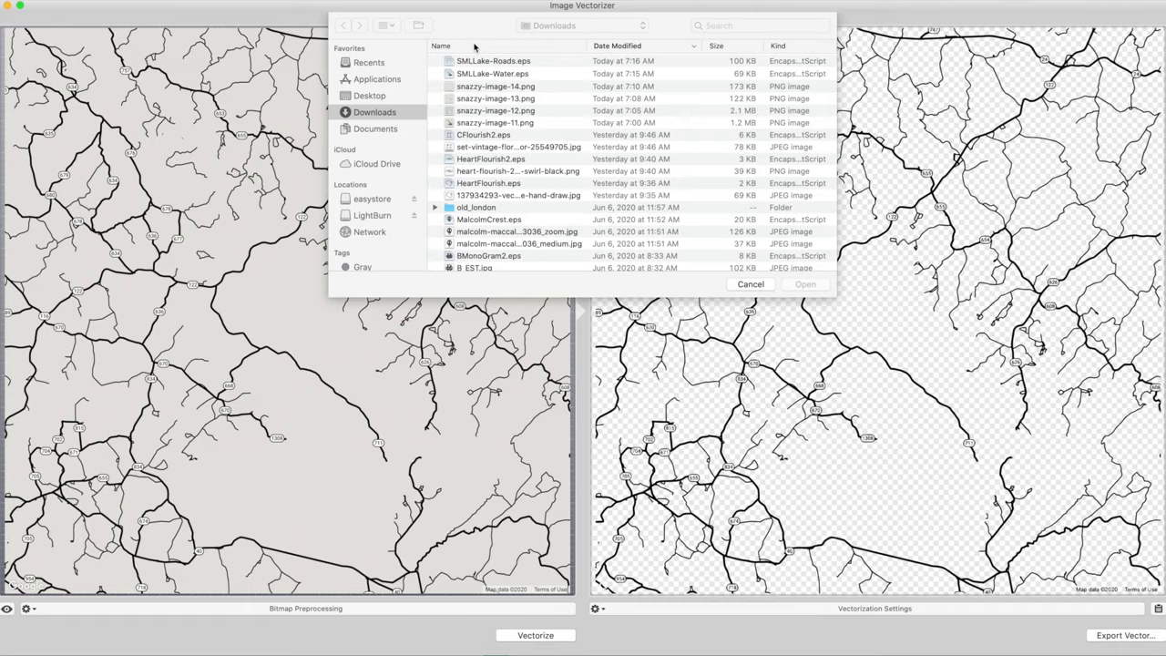
pyautogui.doubleClick(516, 102)
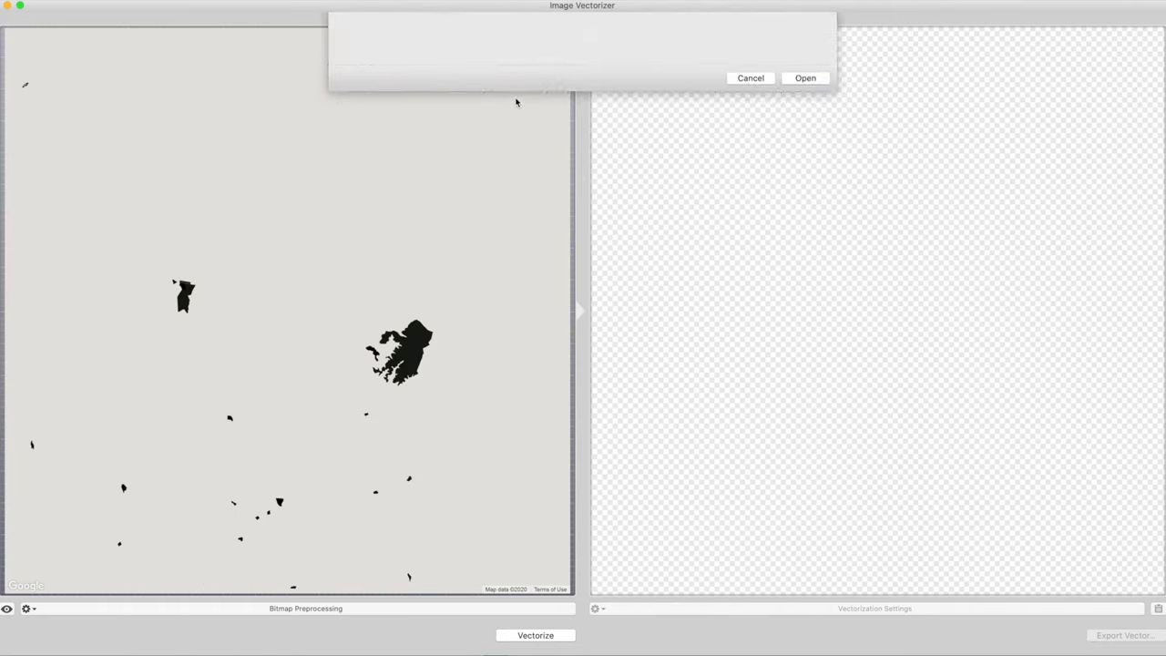
pyautogui.click(534, 635)
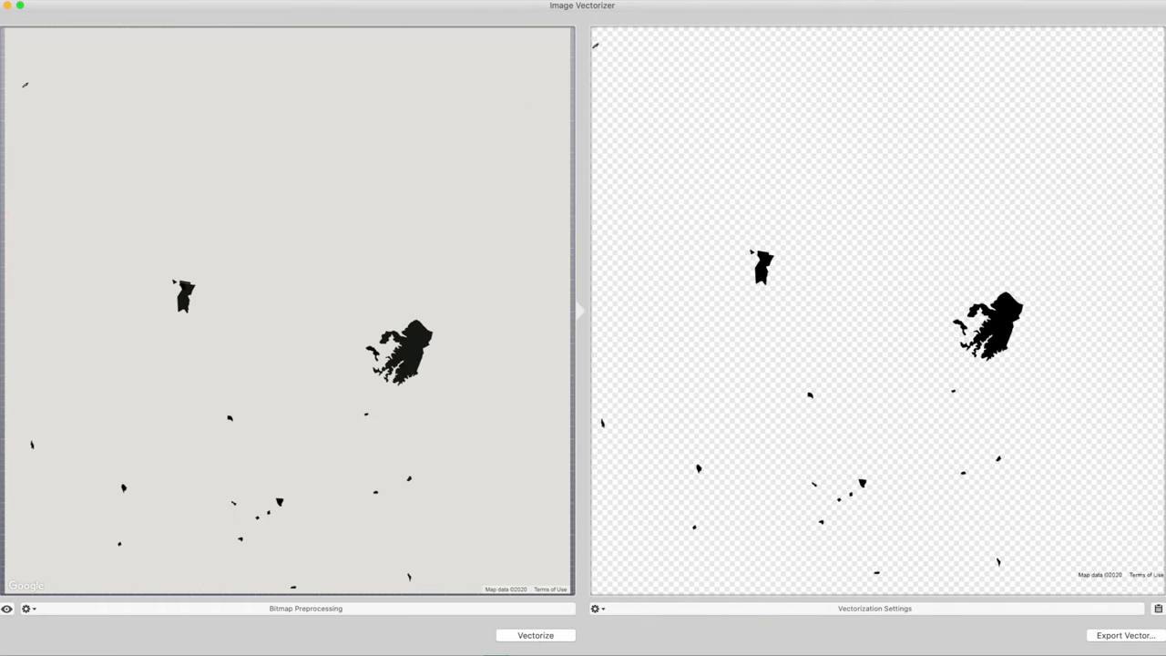
pyautogui.click(1121, 636)
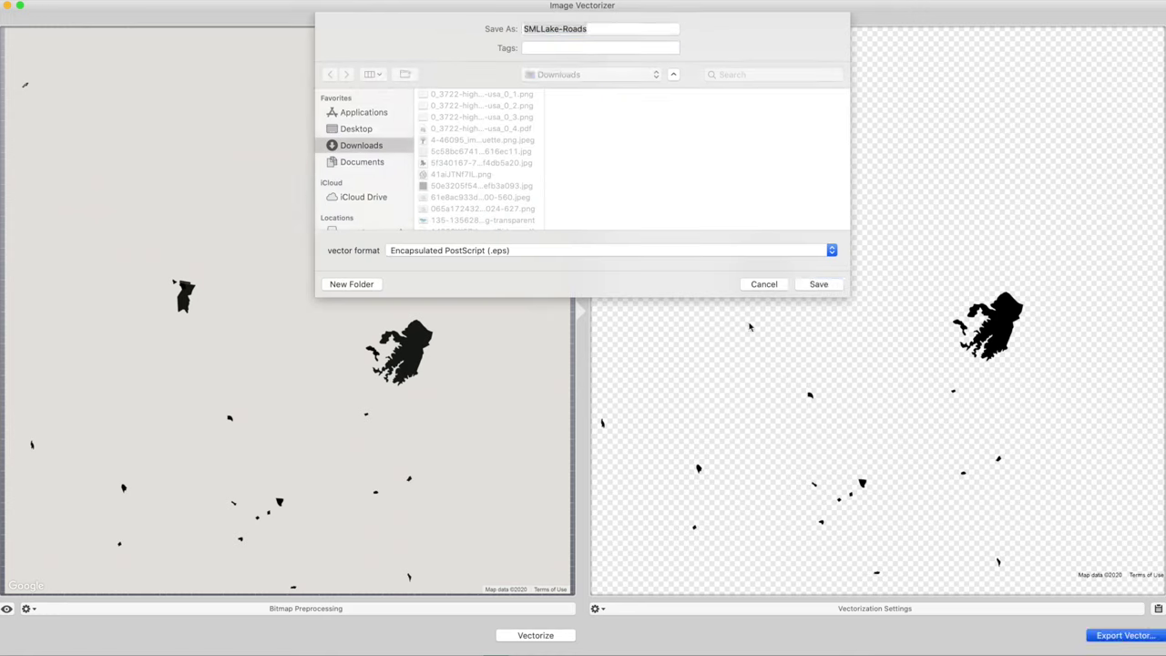
pyautogui.doubleClick(574, 29)
pyautogui.write('POI')
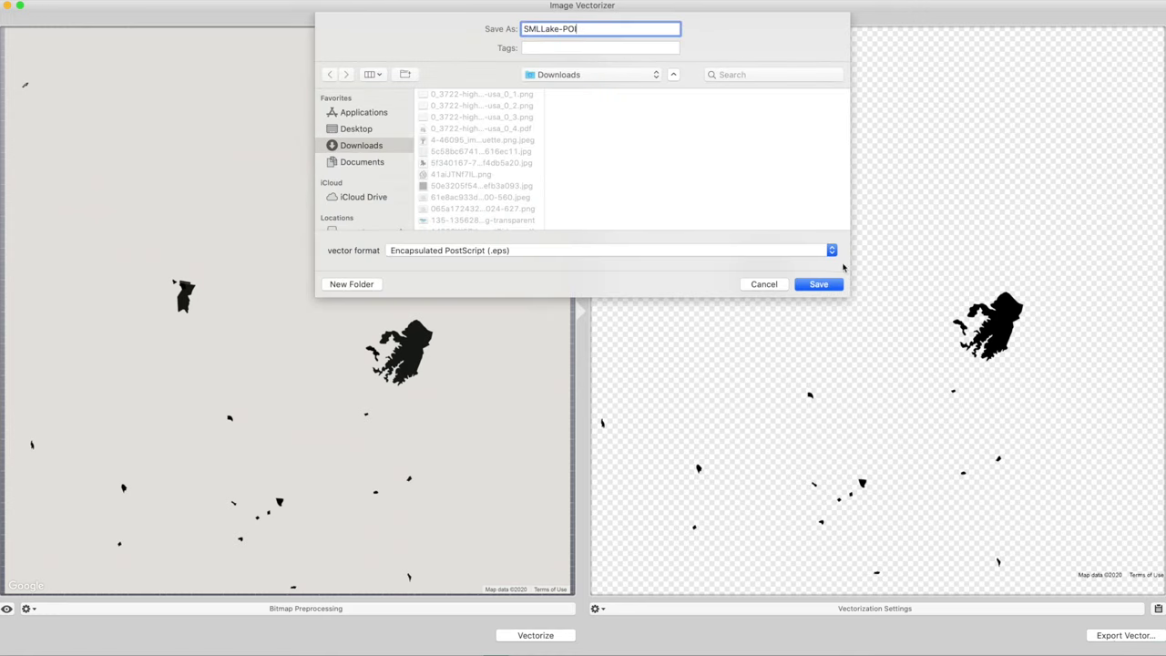
pyautogui.click(818, 284)
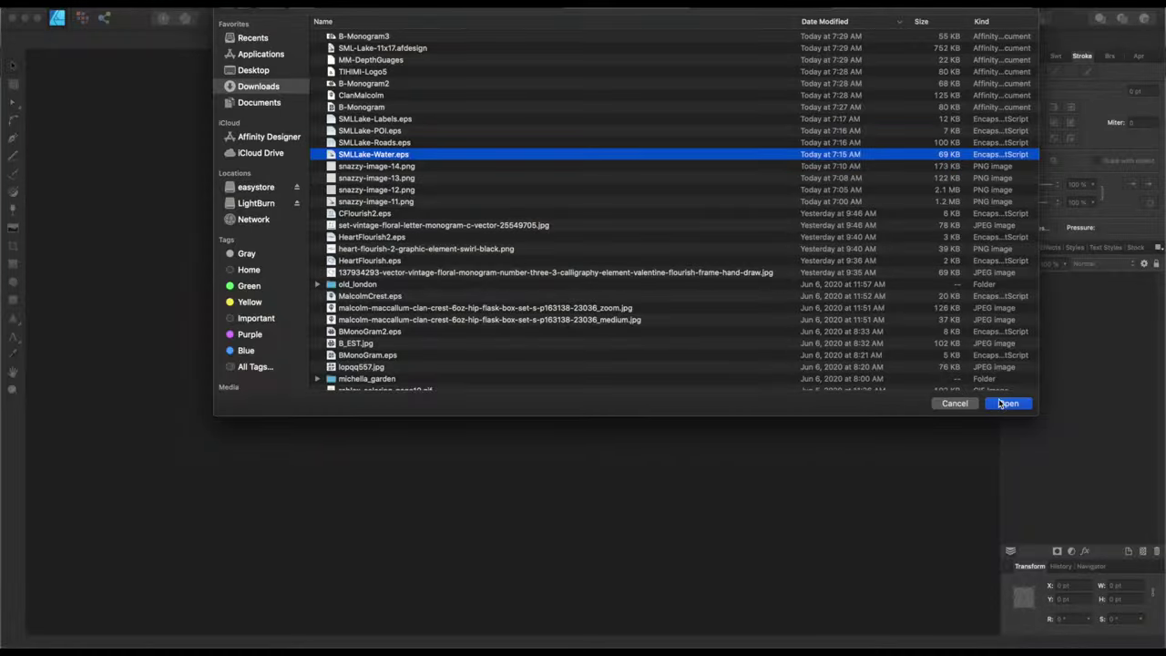
# Step: Open SMLLake-Water.eps, expand its layer, and delete the map credit at the bottom right
pyautogui.click(1007, 406)
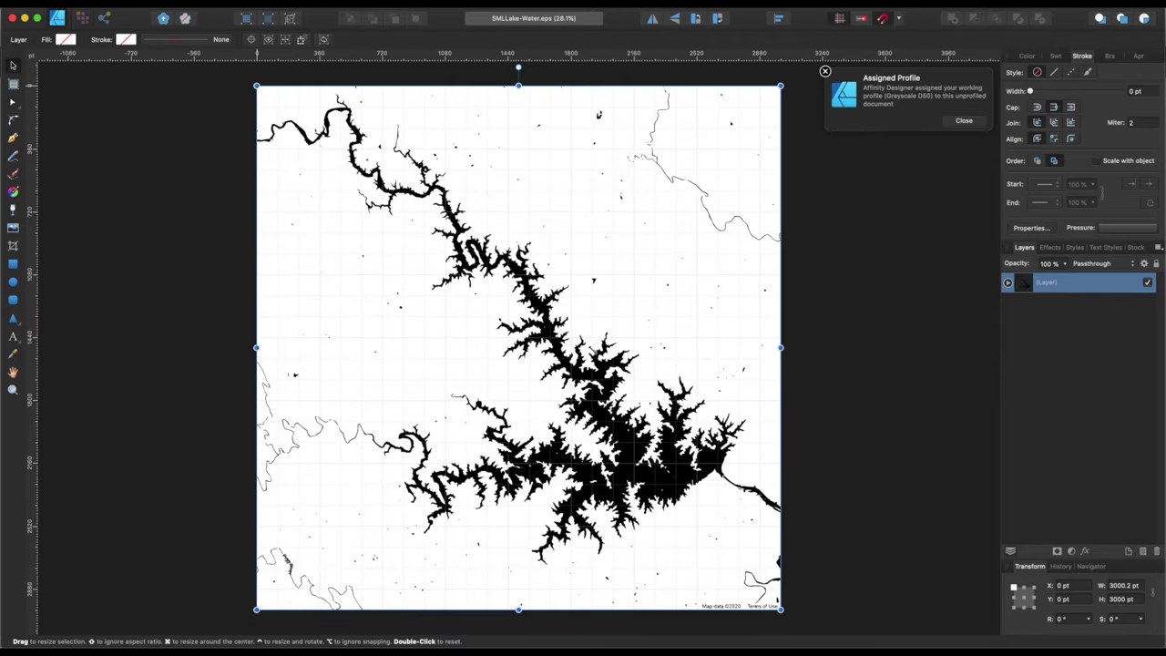
pyautogui.click(1008, 283)
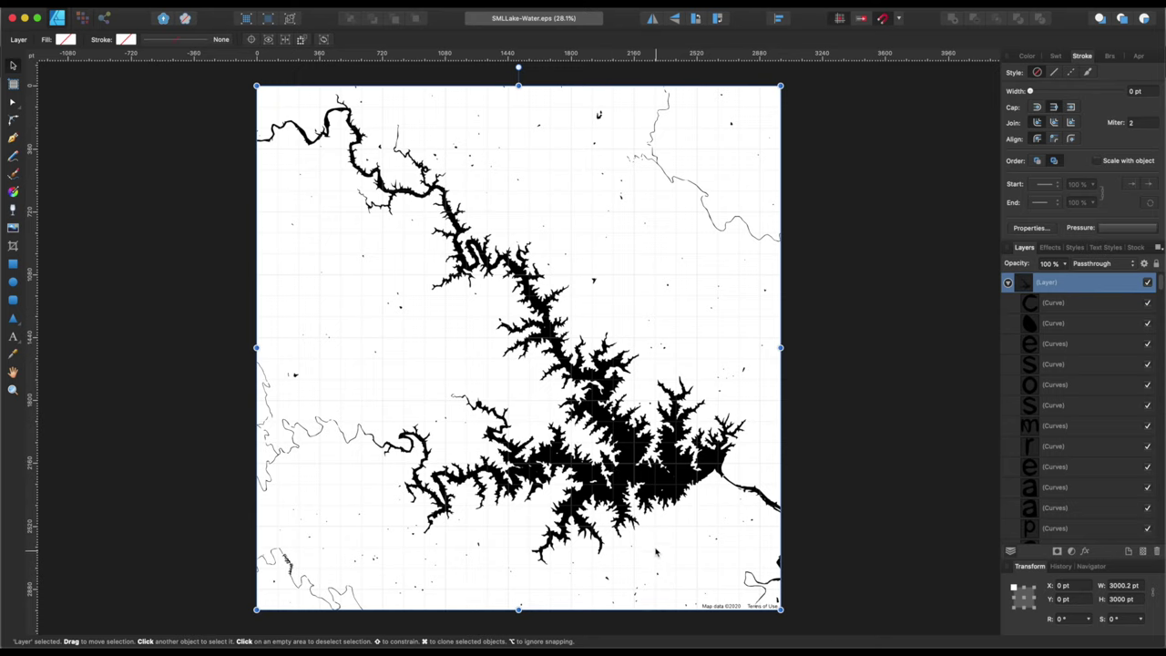
pyautogui.moveTo(655, 547); pyautogui.dragTo(707, 586)
pyautogui.press('super+z')
pyautogui.click(822, 580)
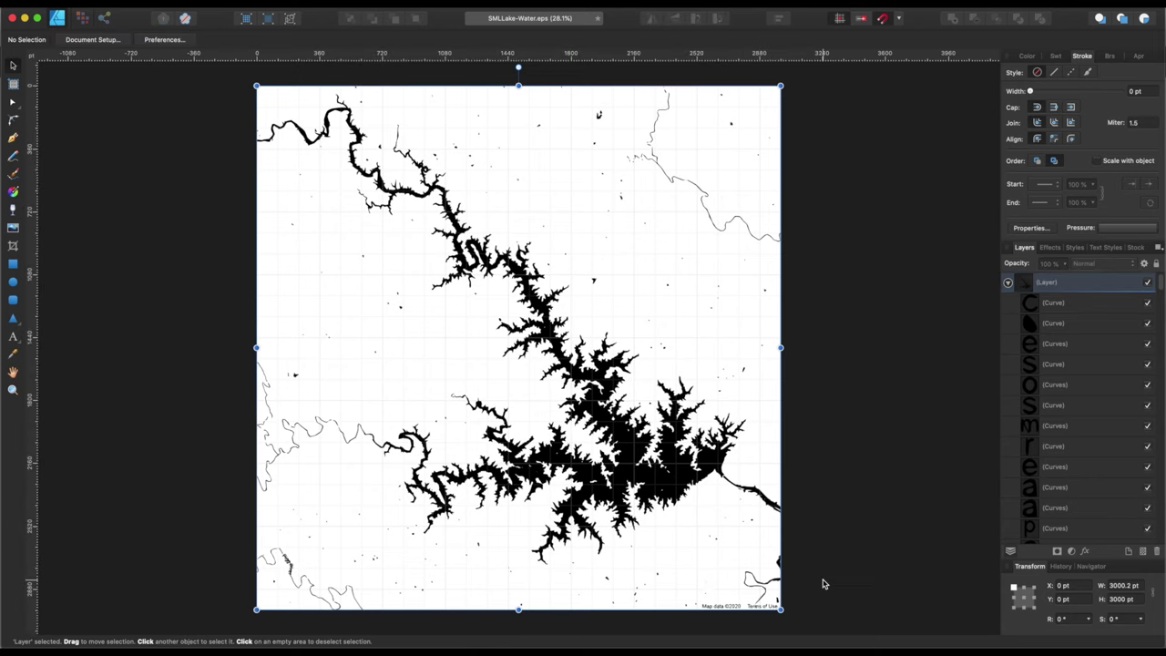
pyautogui.moveTo(683, 551); pyautogui.dragTo(818, 628)
pyautogui.press('Delete')
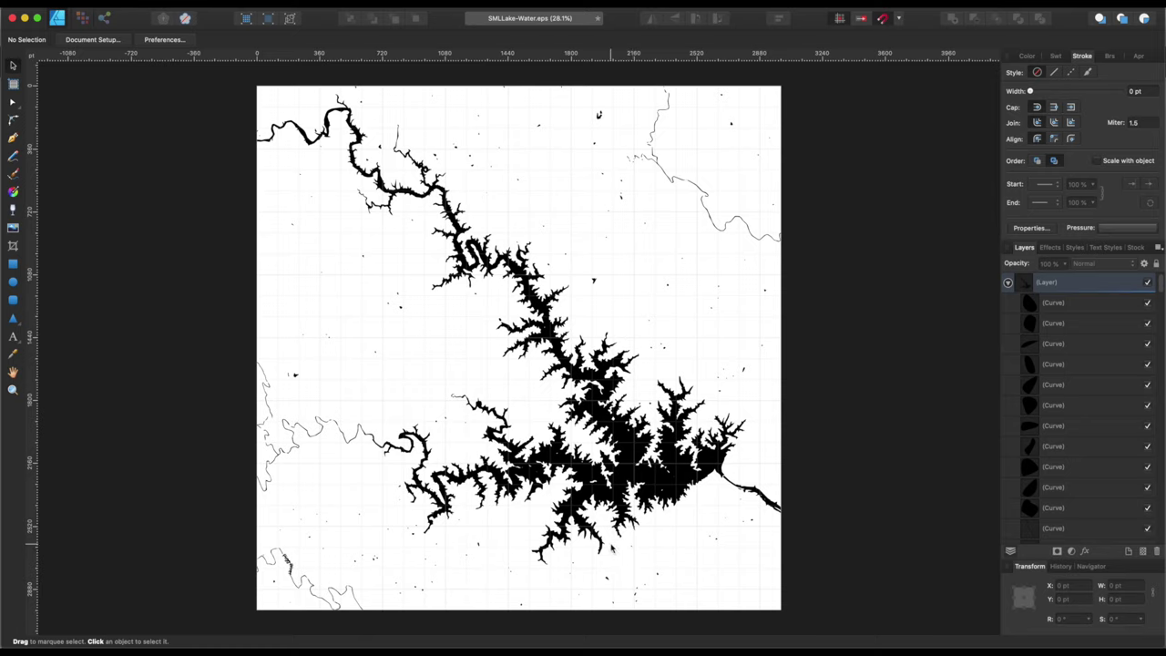
# Step: Delete the stray specks and curves along the bottom and lower left of the page
pyautogui.moveTo(610, 545); pyautogui.dragTo(693, 619)
pyautogui.press('Delete')
pyautogui.moveTo(696, 521); pyautogui.dragTo(793, 590)
pyautogui.press('Delete')
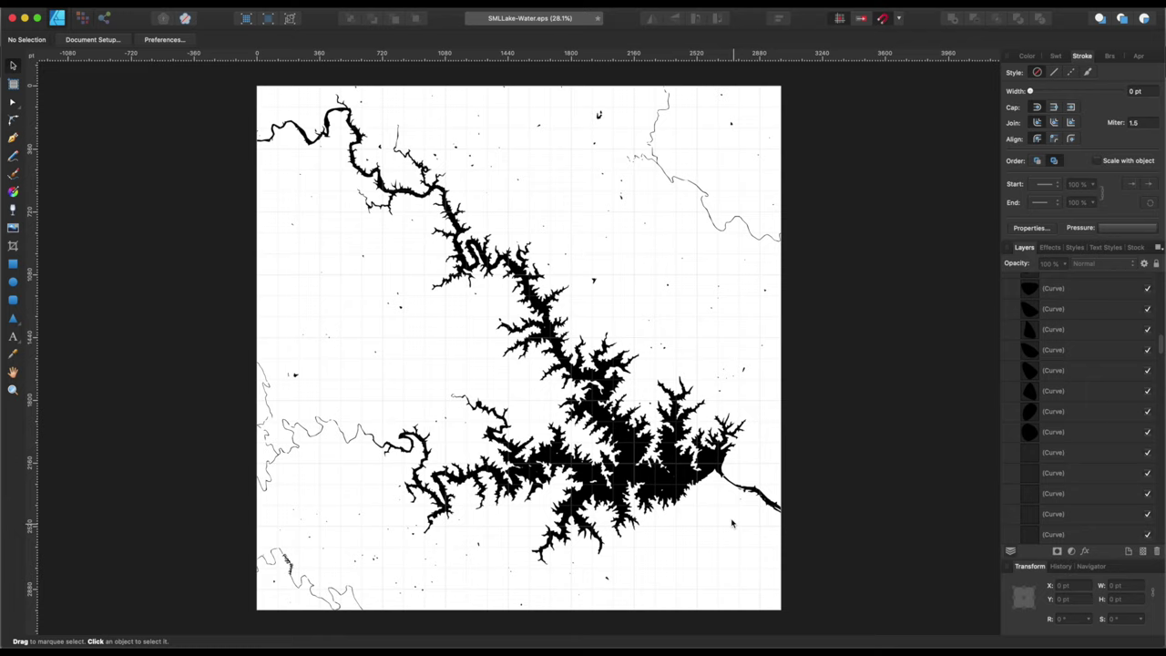
pyautogui.moveTo(728, 497); pyautogui.dragTo(756, 535)
pyautogui.press('Delete')
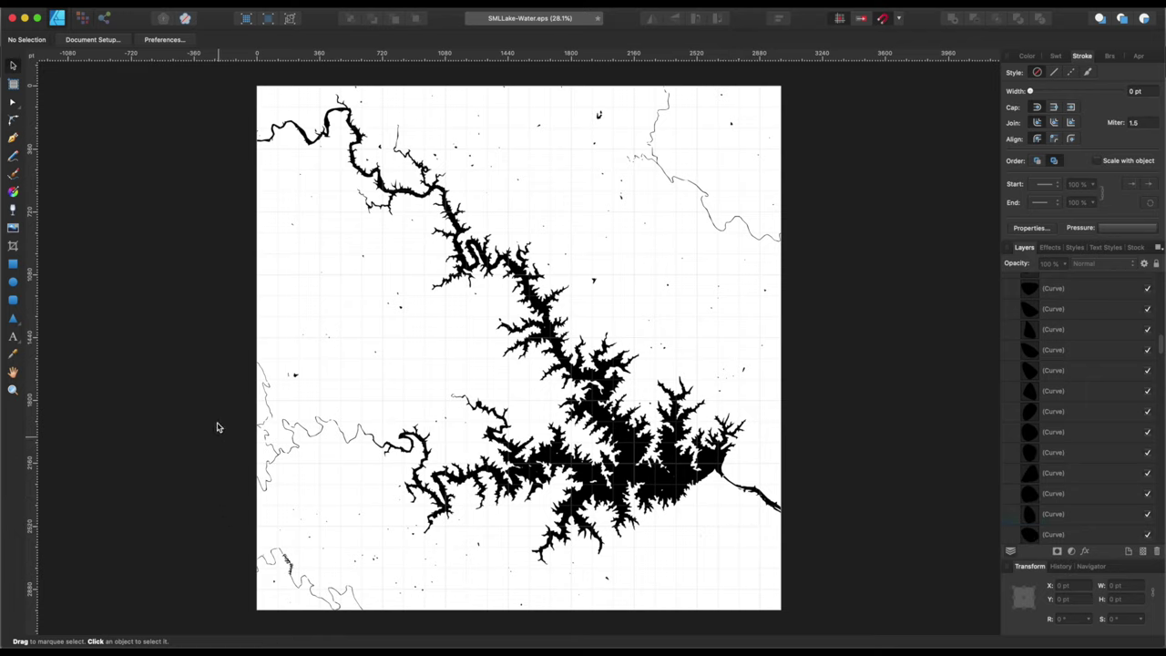
pyautogui.moveTo(218, 328); pyautogui.dragTo(637, 636)
pyautogui.press('Delete')
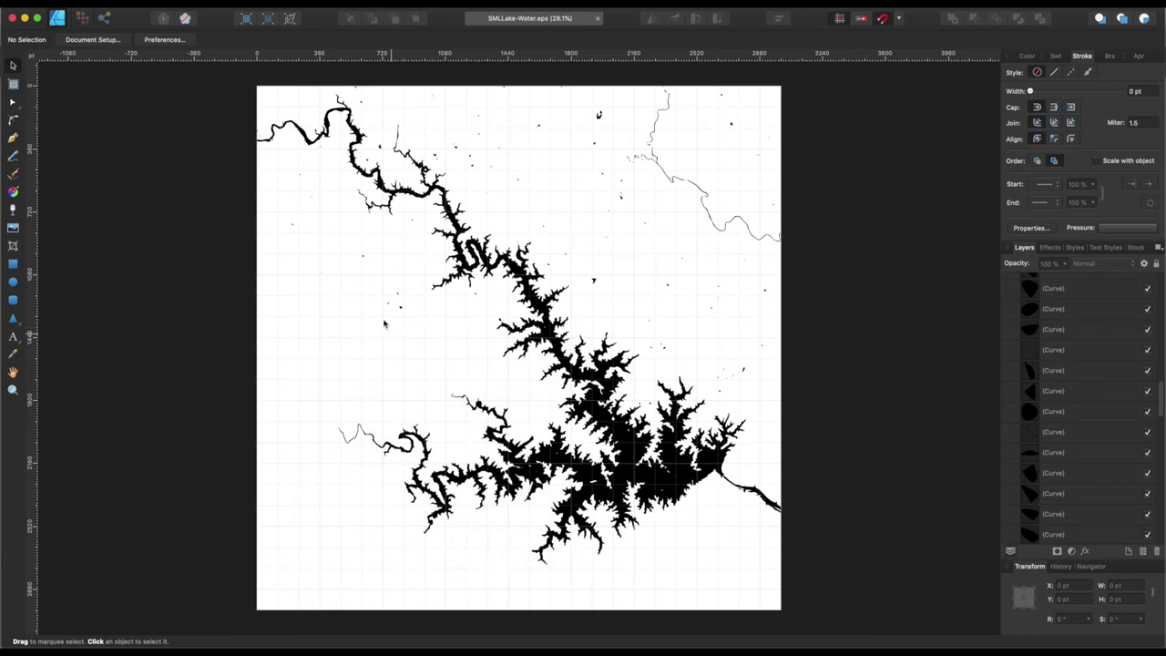
# Step: Delete the stray specks, lines and right-side tail in the upper and right areas
pyautogui.moveTo(237, 84); pyautogui.dragTo(541, 374)
pyautogui.press('Delete')
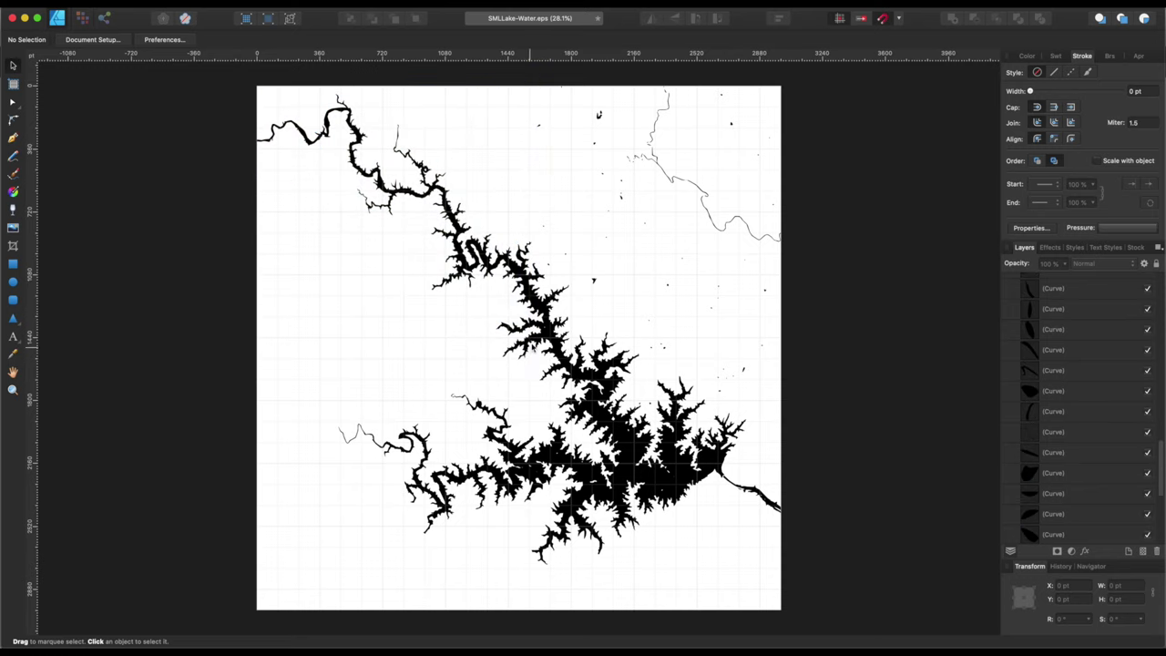
pyautogui.moveTo(508, 79); pyautogui.dragTo(873, 320)
pyautogui.press('Delete')
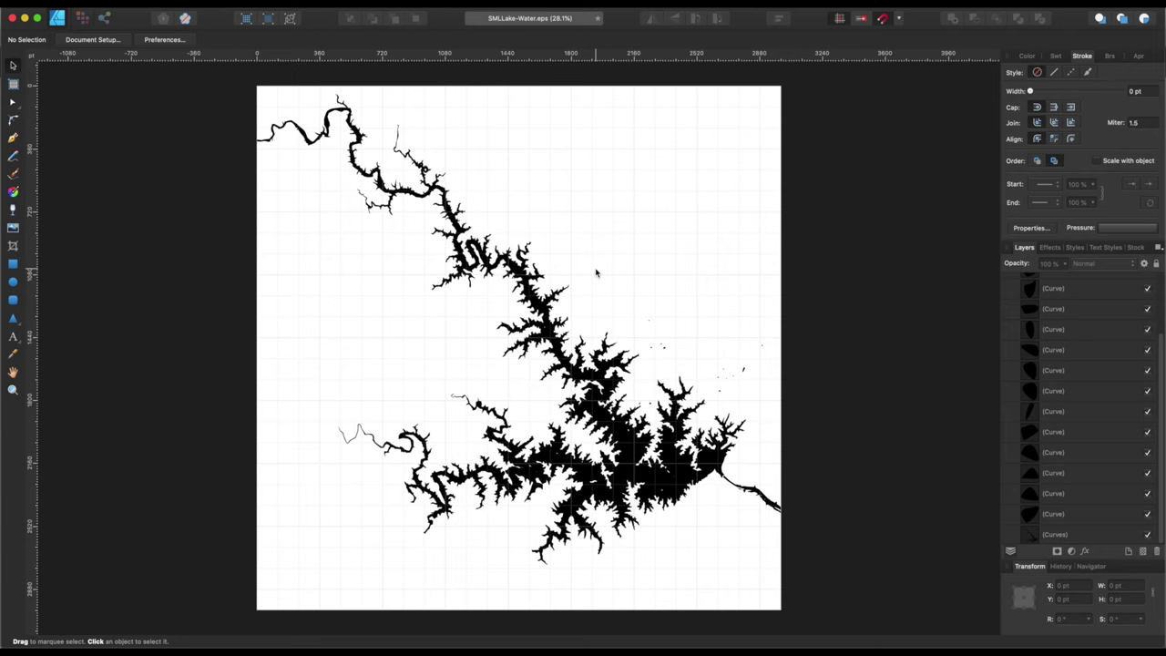
pyautogui.moveTo(597, 271); pyautogui.dragTo(884, 528)
pyautogui.press('Delete')
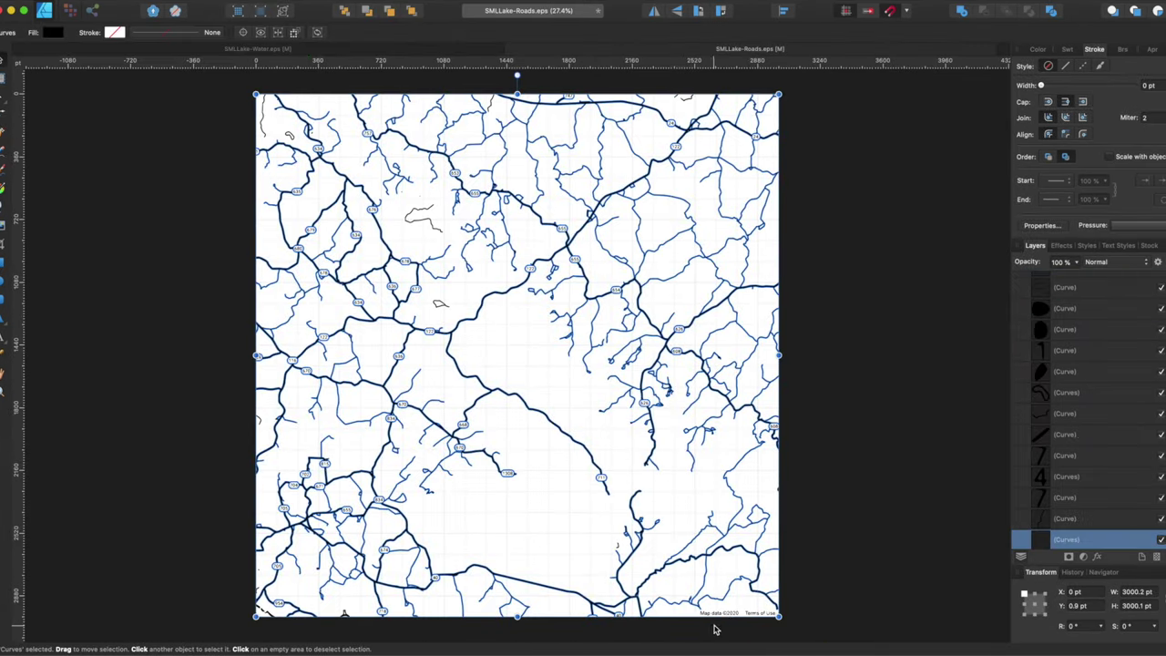
# Step: Inspect the SMLLake-Roads road network up close at 100% zoom
pyautogui.click(720, 627)
pyautogui.press('super+1')
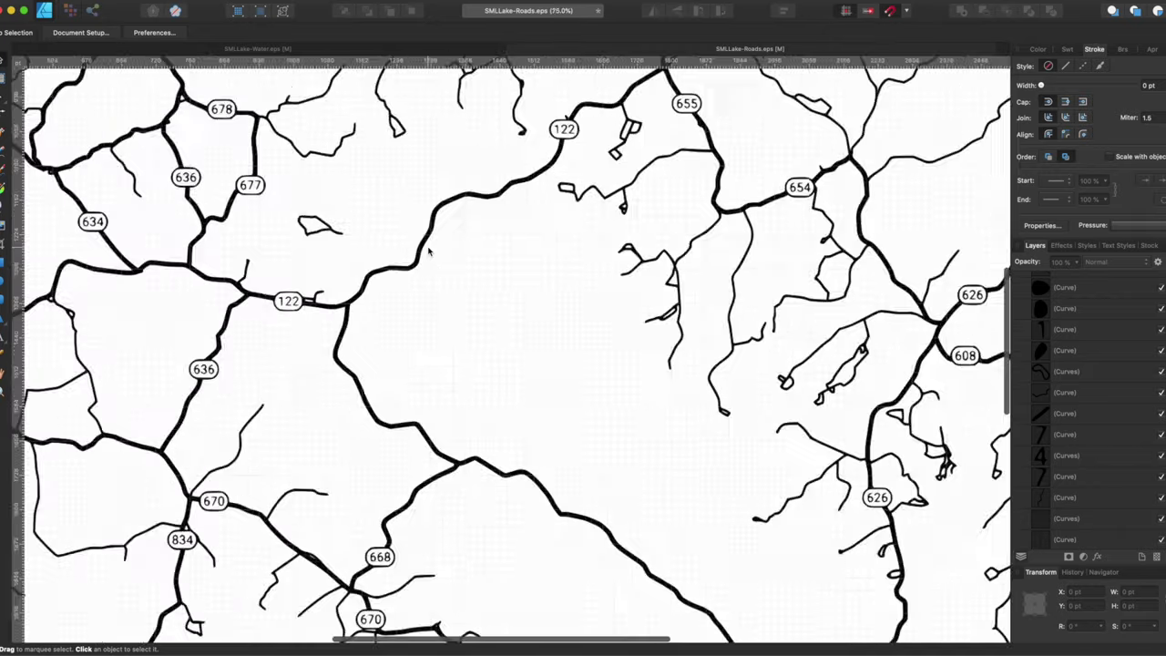
pyautogui.scroll(-10, 195, 527)
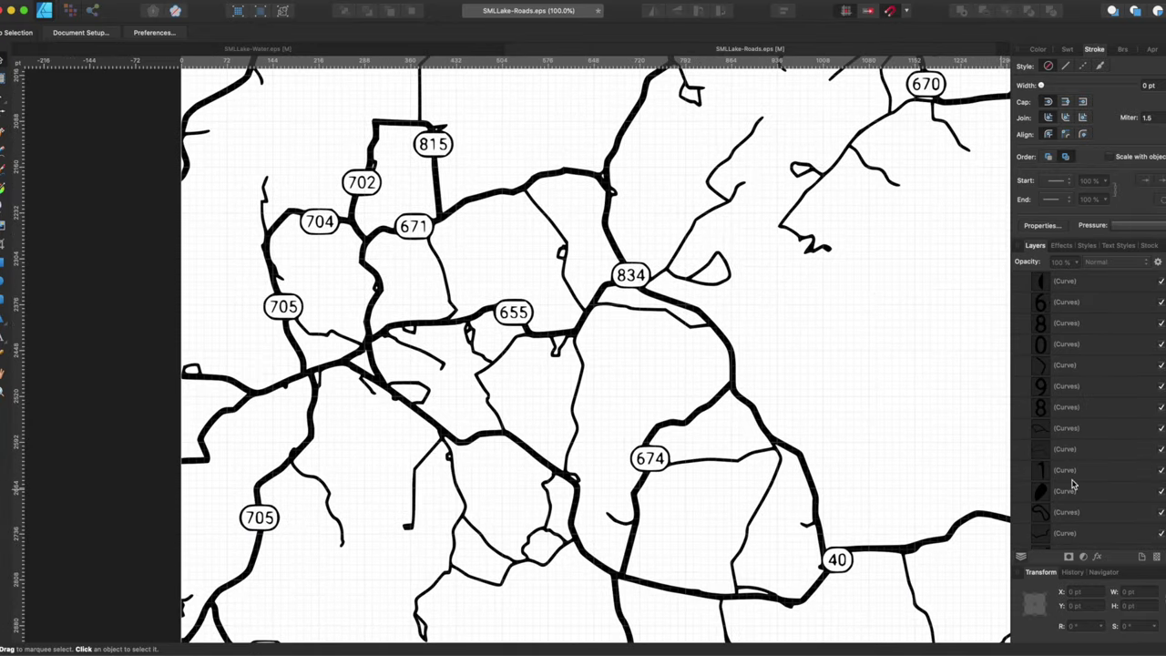
pyautogui.click(194, 527)
pyautogui.hscroll(10, 769, 398)
pyautogui.scroll(15, 770, 398)
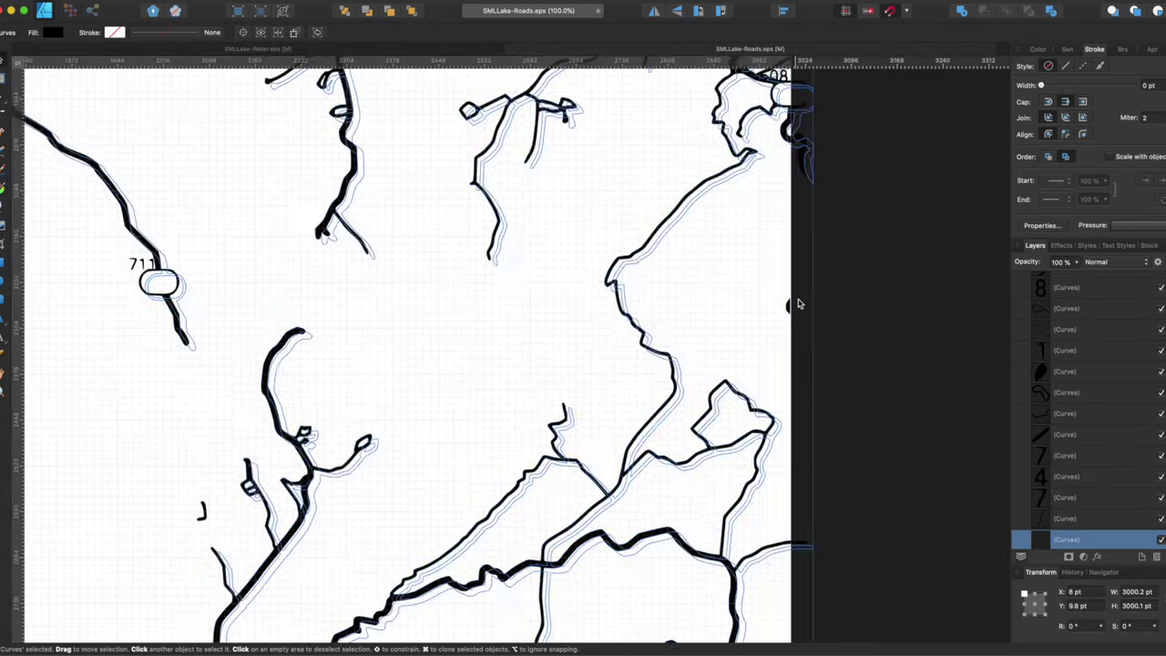
pyautogui.click(807, 325)
pyautogui.scroll(-15, 809, 325)
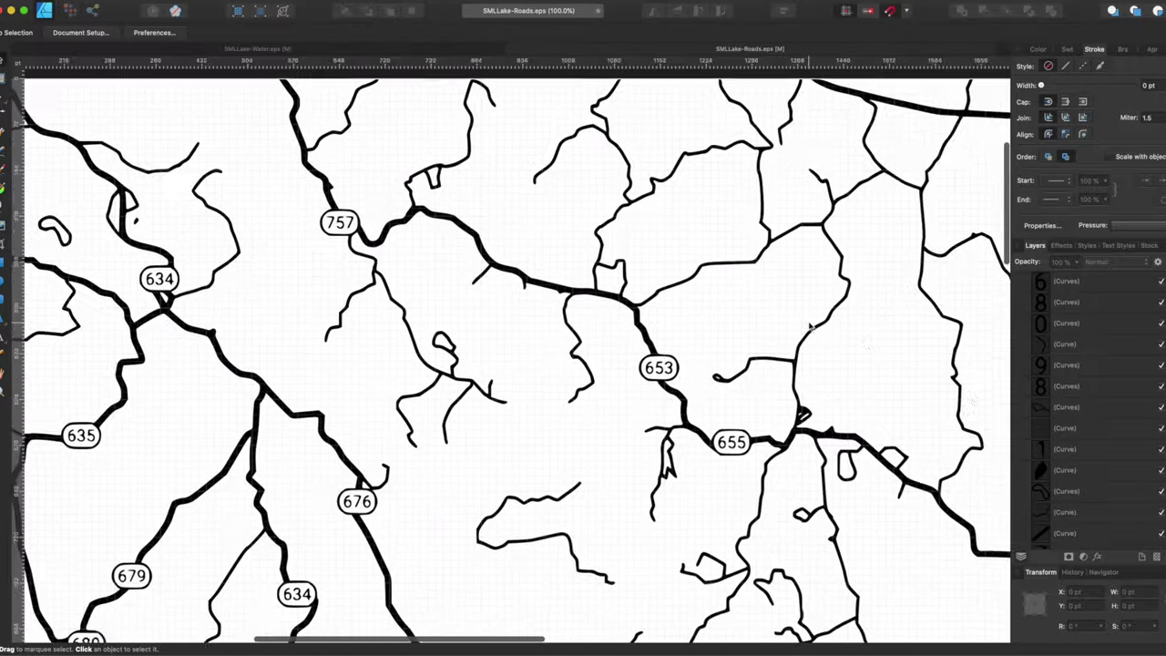
pyautogui.scroll(-5, 279, 307)
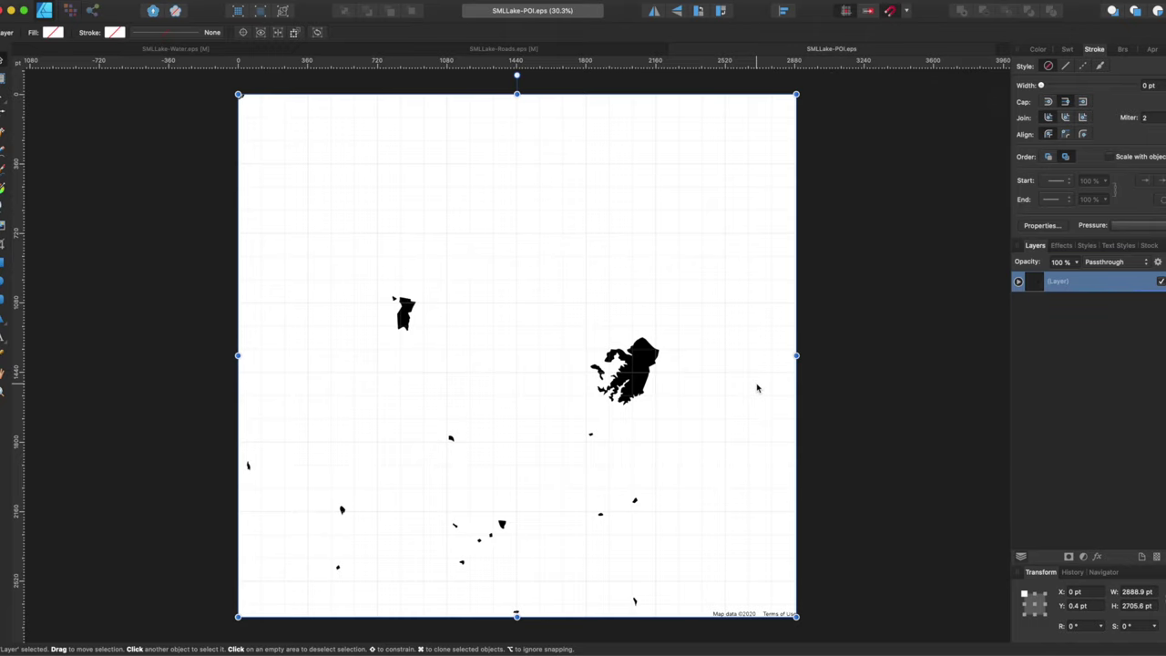
pyautogui.hscroll(2, 865, 383)
# Step: Delete the map credit curves from SMLLake-POI.eps and start a new document
pyautogui.click(1018, 282)
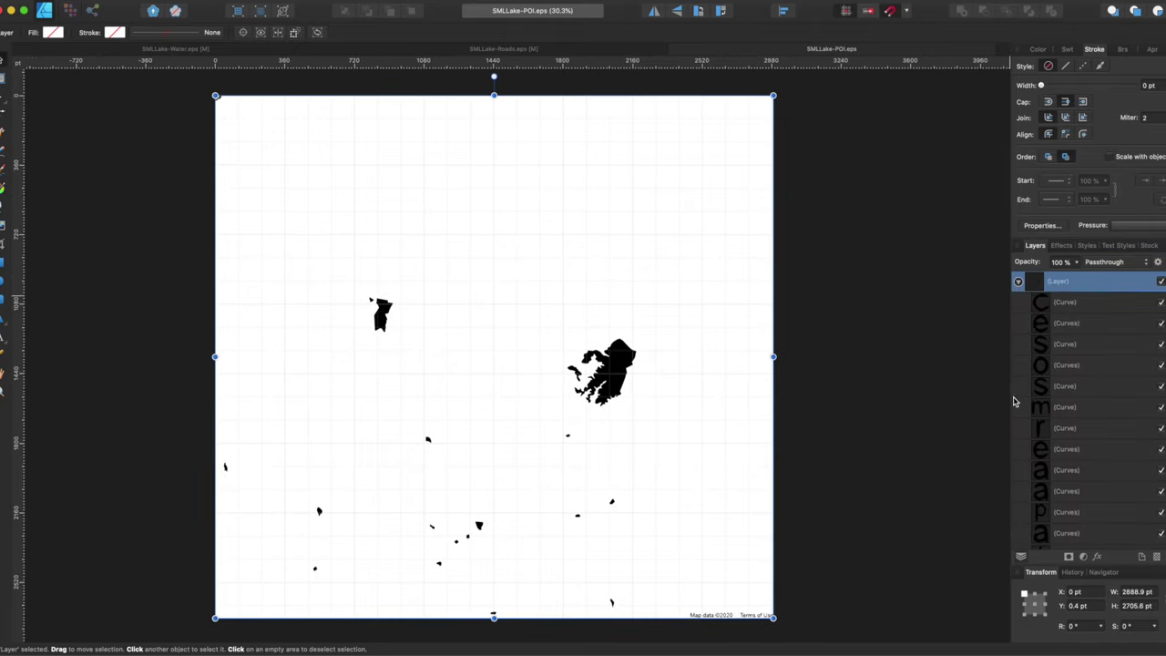
pyautogui.click(920, 497)
pyautogui.moveTo(678, 606); pyautogui.dragTo(815, 640)
pyautogui.press('Delete')
pyautogui.press('super+n')
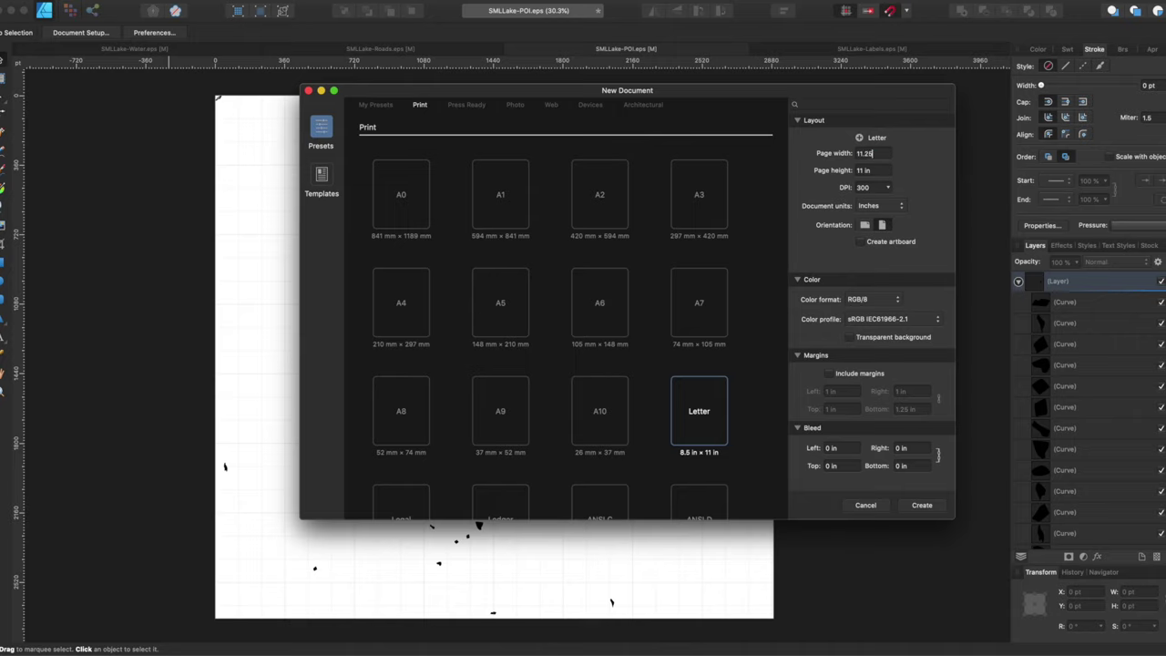
# Step: Create an 11.25 × 17.5 in document at 400 DPI
pyautogui.write('11.25')
pyautogui.press('Tab')
pyautogui.click(868, 156)
pyautogui.click(887, 188)
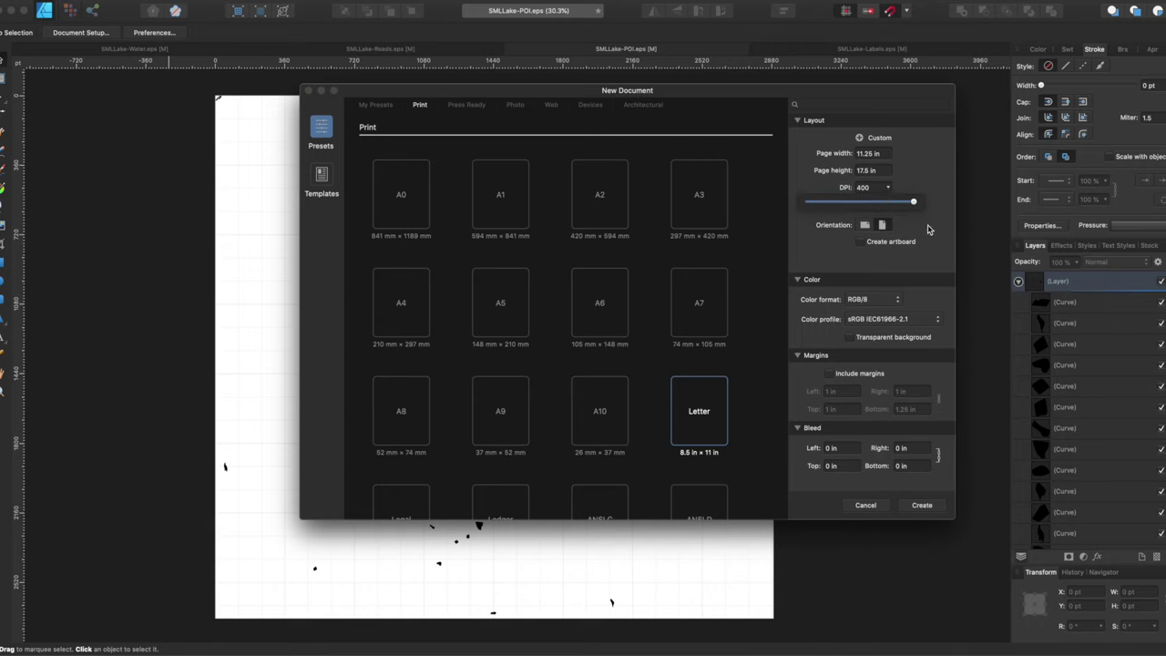
pyautogui.click(921, 505)
# Step: Paste the lake curves from SMLLake-Water.eps into the new document and name the layer Lake
pyautogui.click(127, 51)
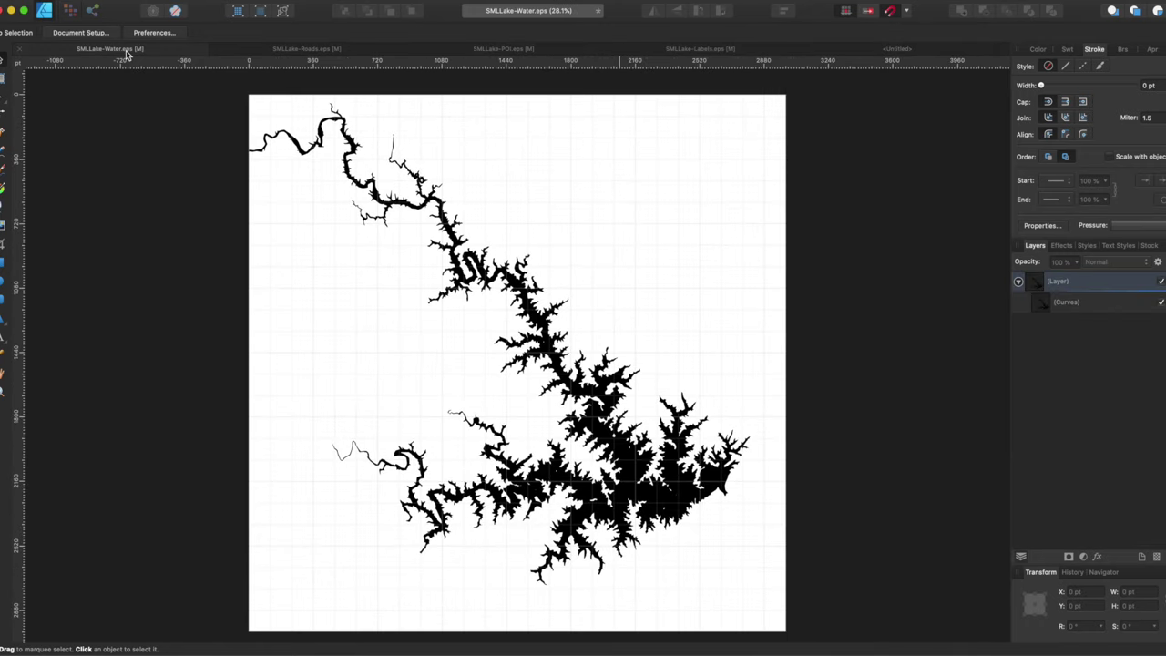
pyautogui.click(1071, 310)
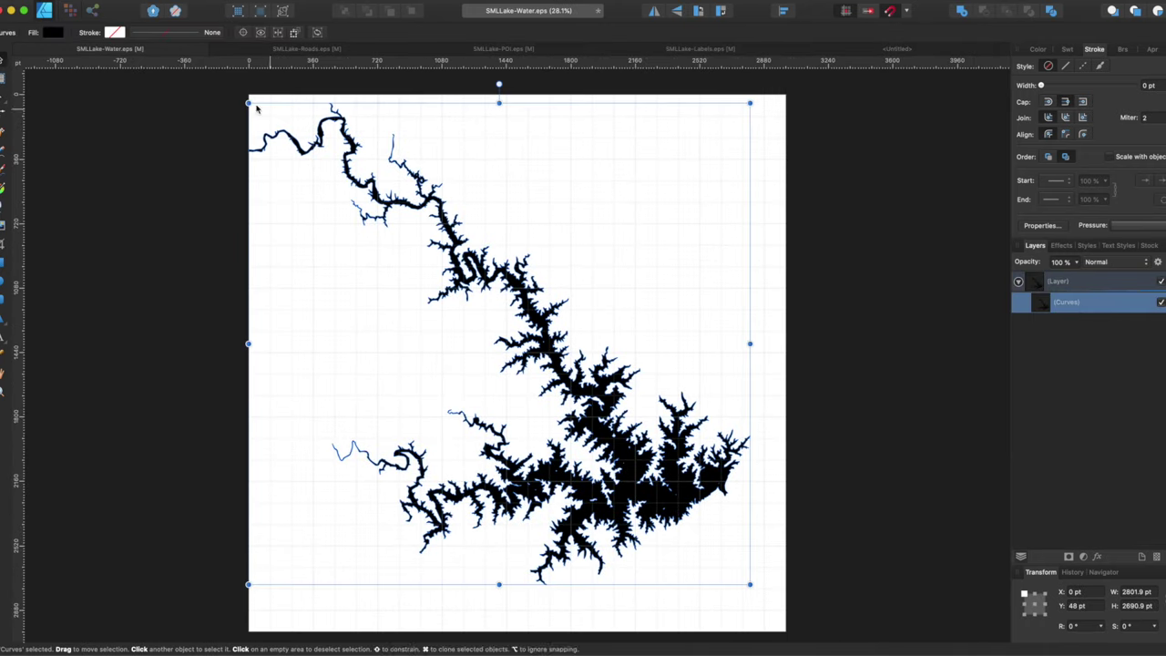
pyautogui.click(896, 48)
pyautogui.press('super+v')
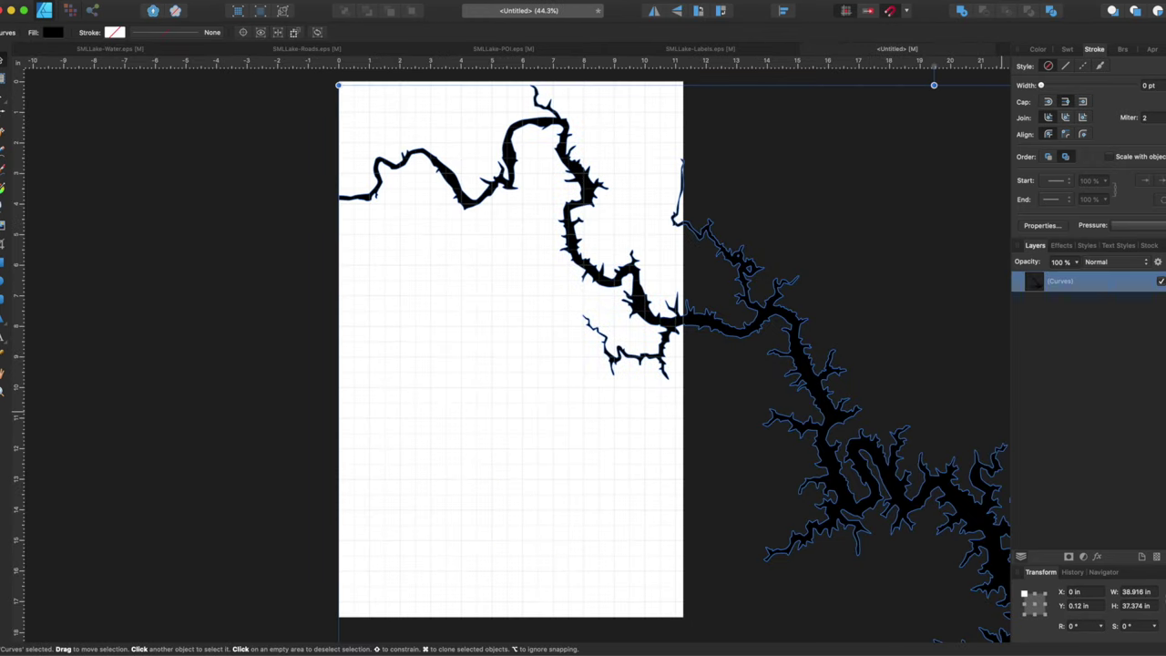
pyautogui.doubleClick(1060, 282)
pyautogui.write('Lake')
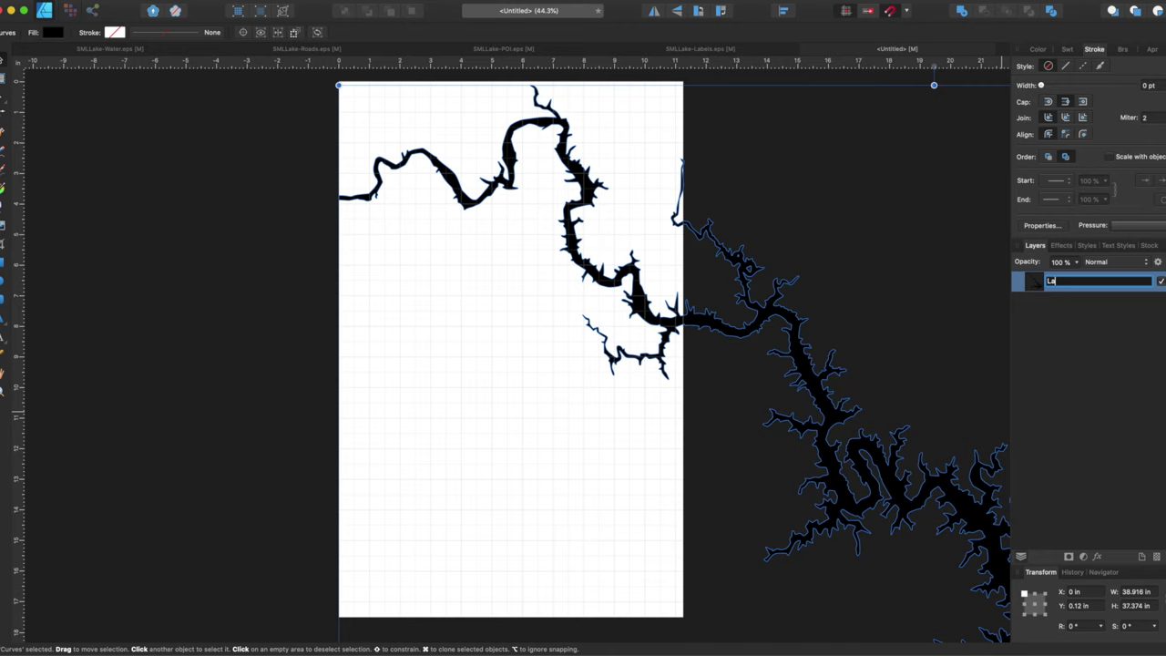
pyautogui.press('Return')
pyautogui.click(923, 318)
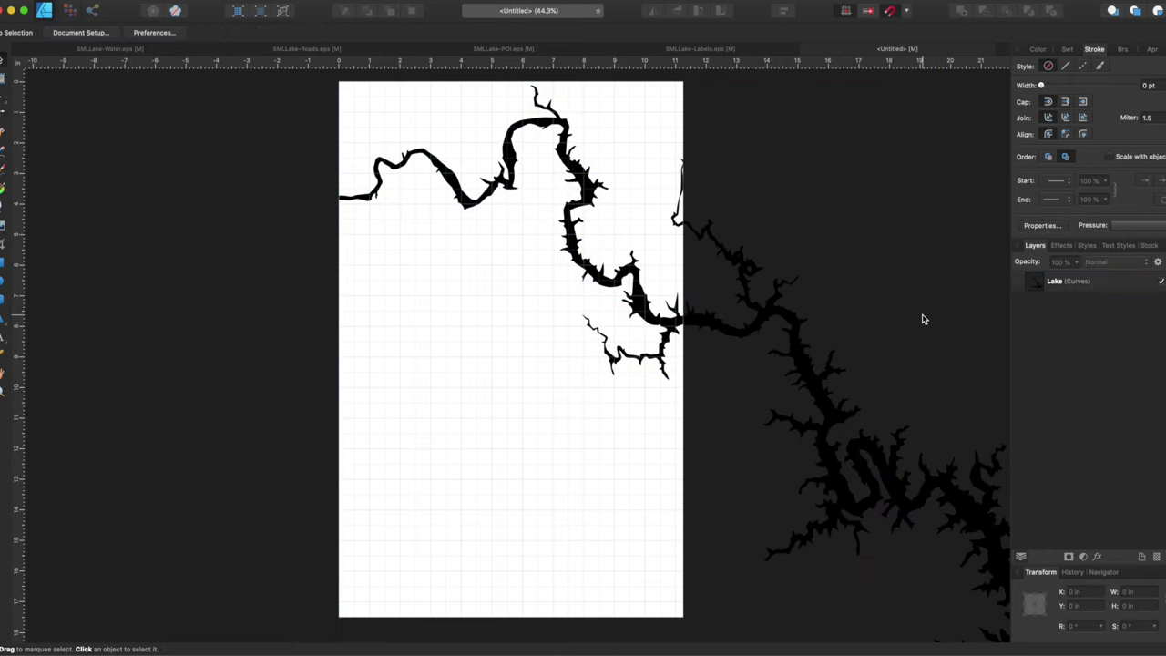
# Step: Rename the SMLLake-Roads layer to Roads and paste it into the lake map
pyautogui.click(320, 49)
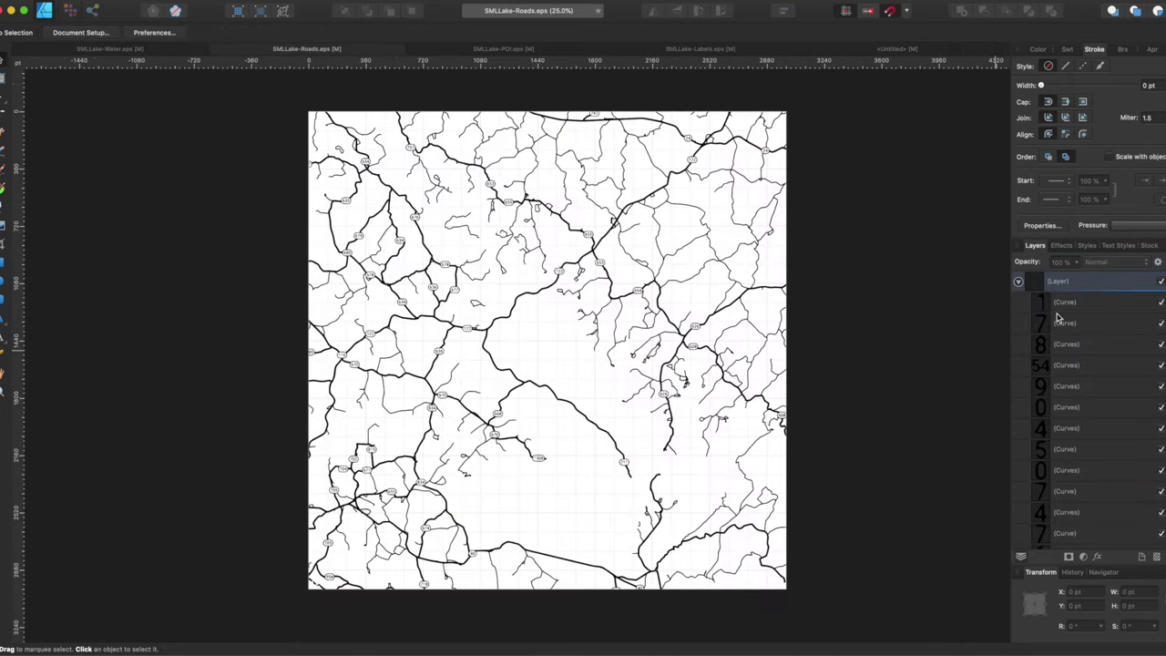
pyautogui.click(1017, 282)
pyautogui.doubleClick(1086, 285)
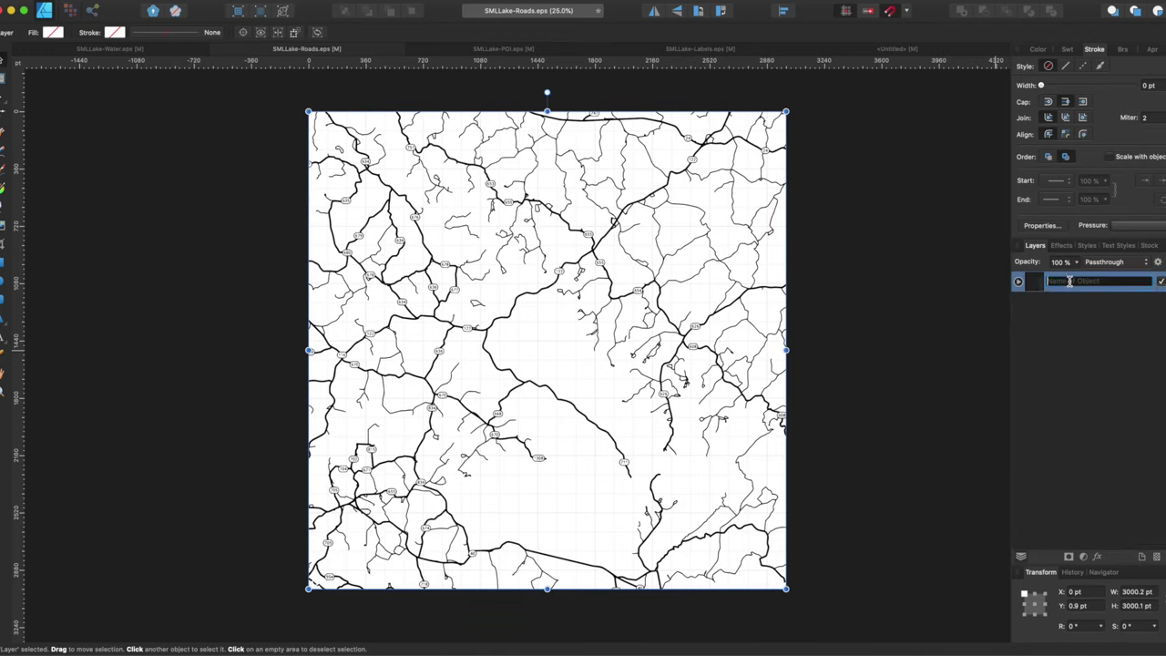
pyautogui.write('Roads')
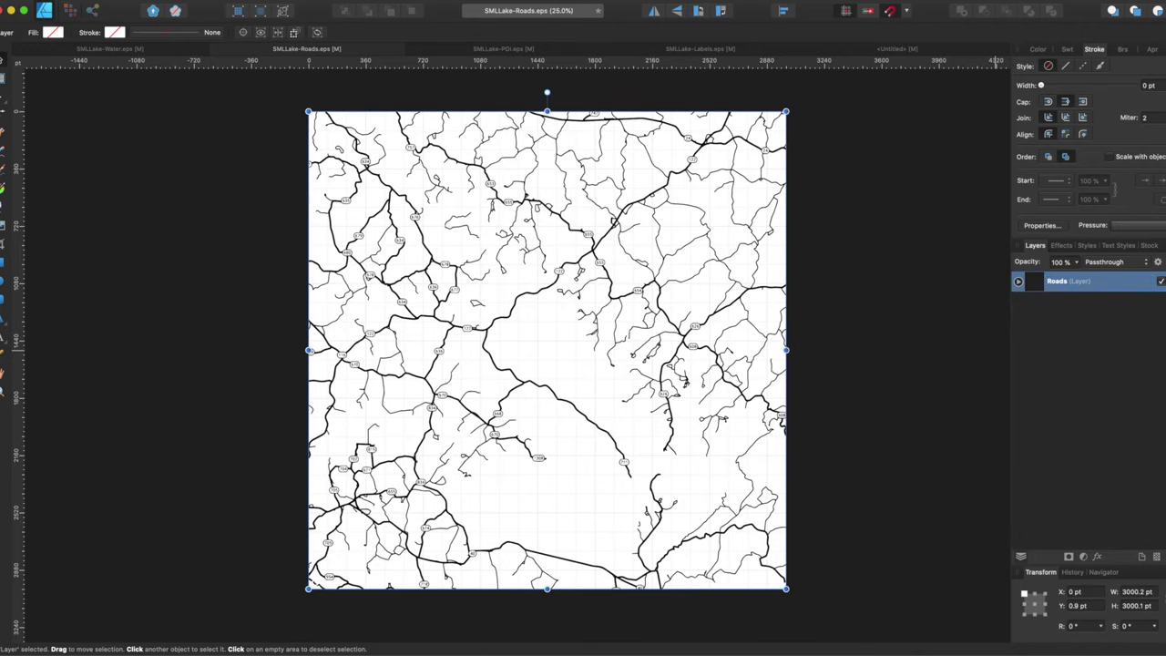
pyautogui.click(1082, 318)
pyautogui.click(1083, 287)
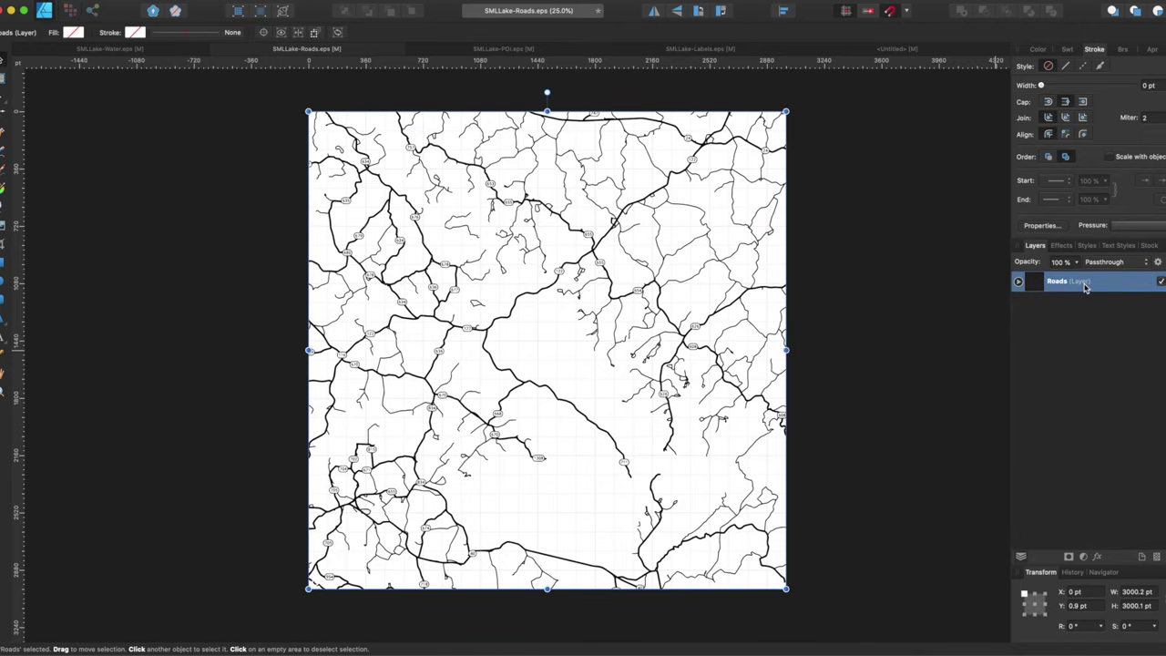
pyautogui.click(886, 50)
pyautogui.press('super+v')
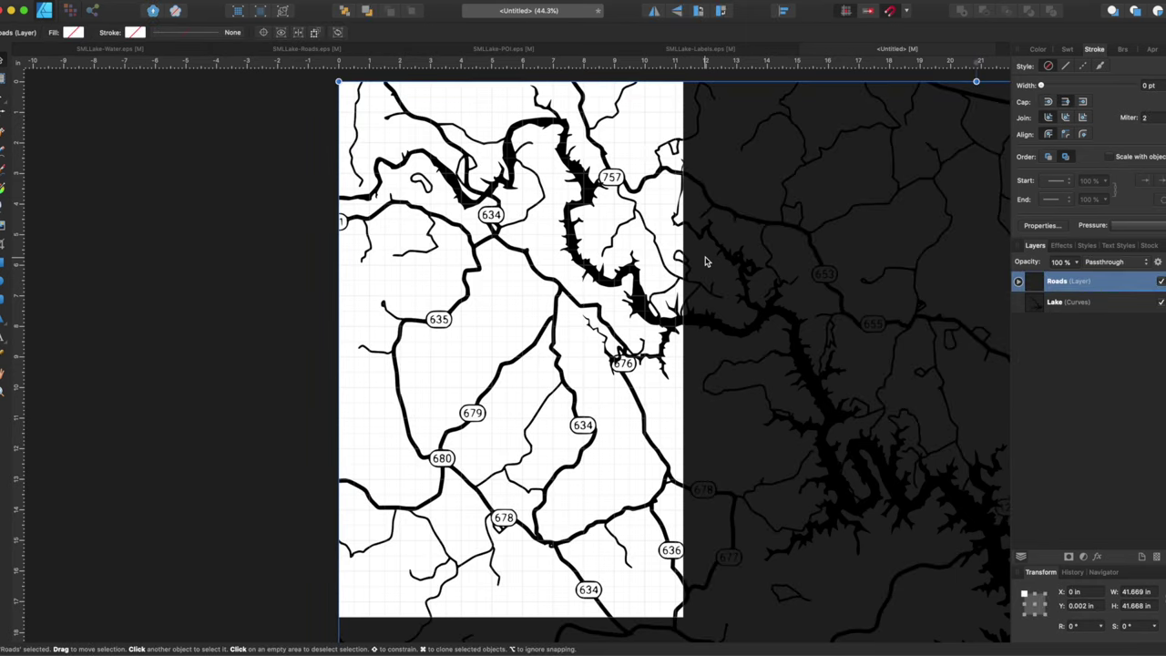
pyautogui.keyDown('shift'); pyautogui.click(1083, 305); pyautogui.keyUp('shift')
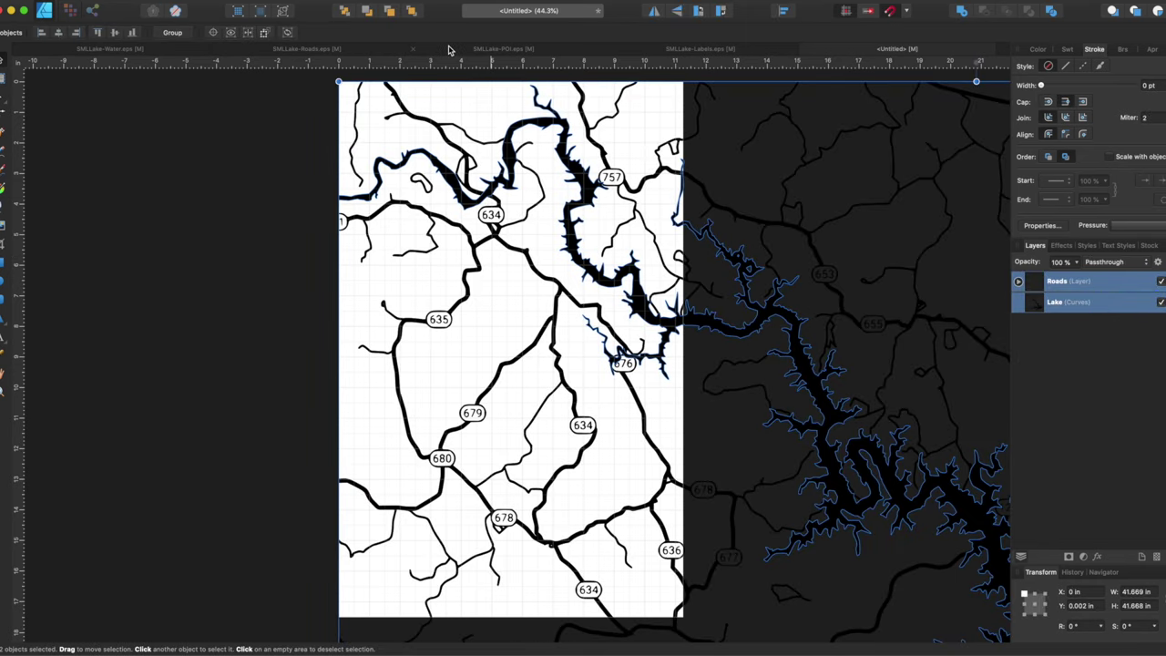
pyautogui.click(637, 71)
# Step: Name the SMLLake-POI layer POI and drag it into the lake map
pyautogui.click(526, 51)
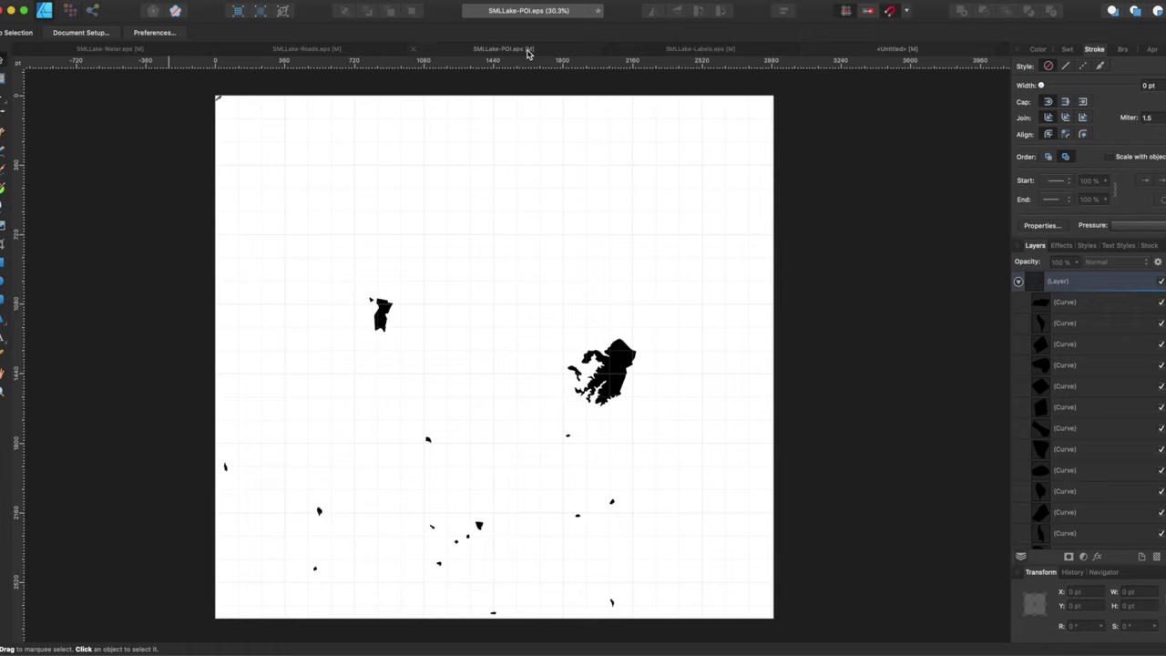
pyautogui.click(1017, 281)
pyautogui.doubleClick(1089, 283)
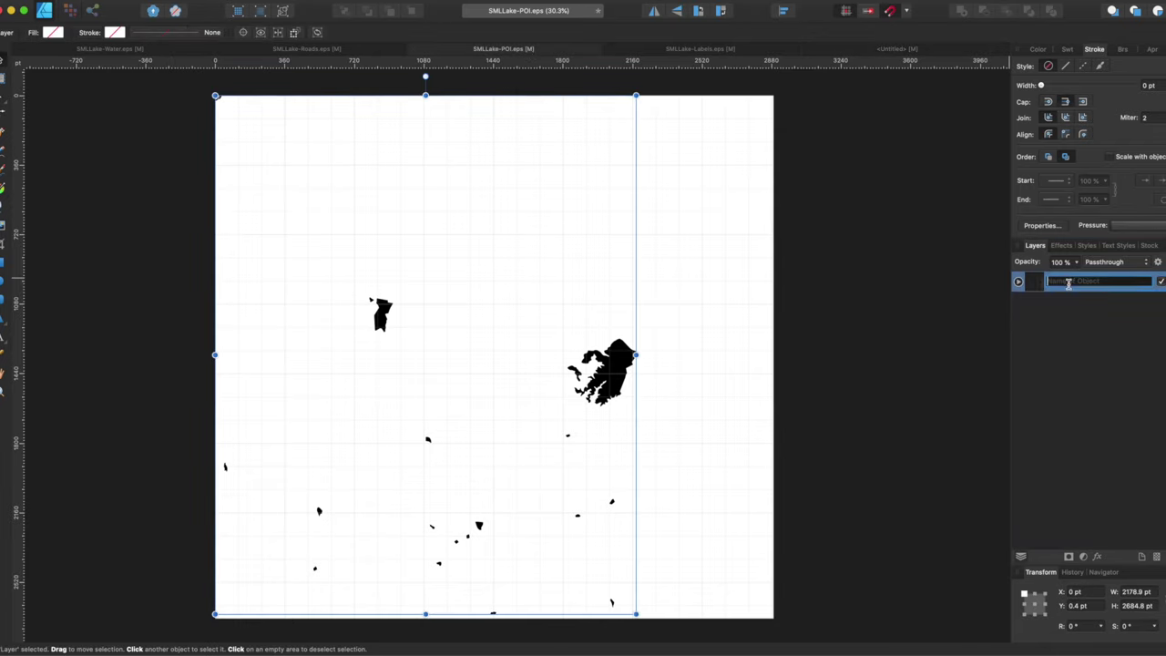
pyautogui.press('Return')
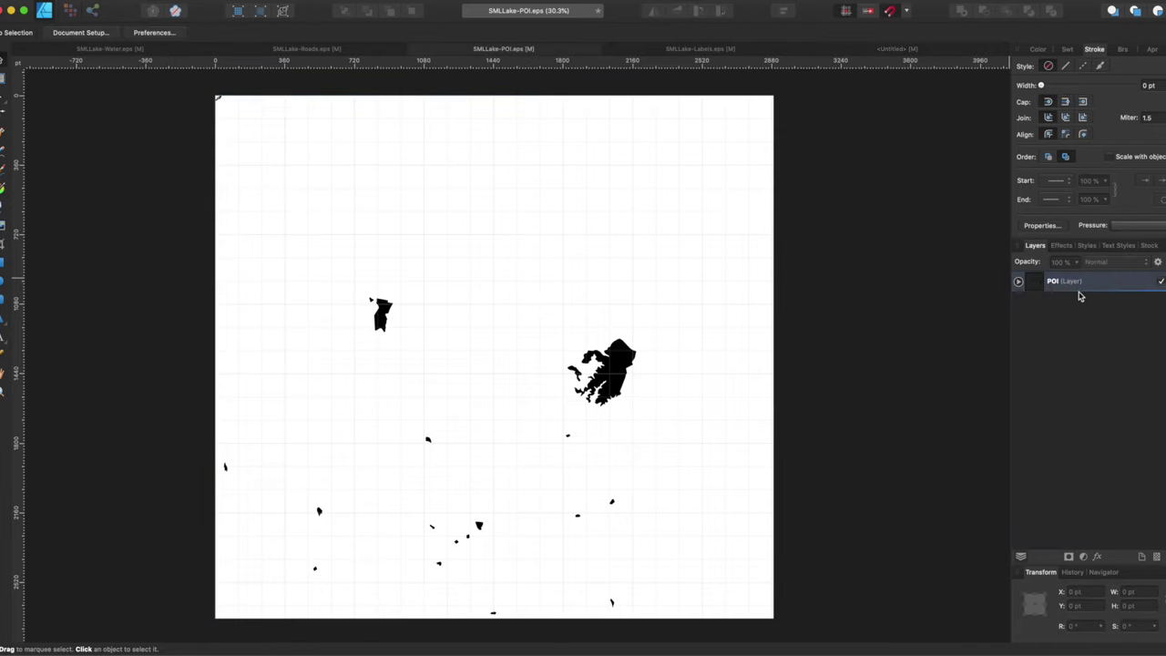
pyautogui.moveTo(904, 56); pyautogui.dragTo(1106, 351)
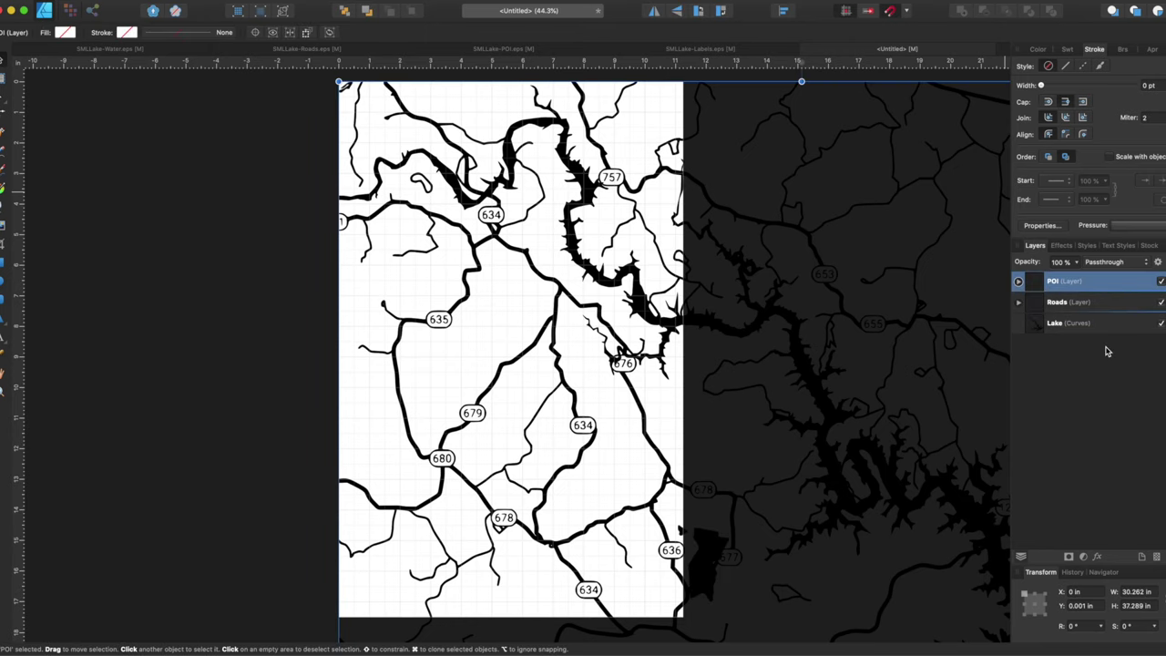
pyautogui.click(1092, 380)
pyautogui.scroll(-2, 828, 326)
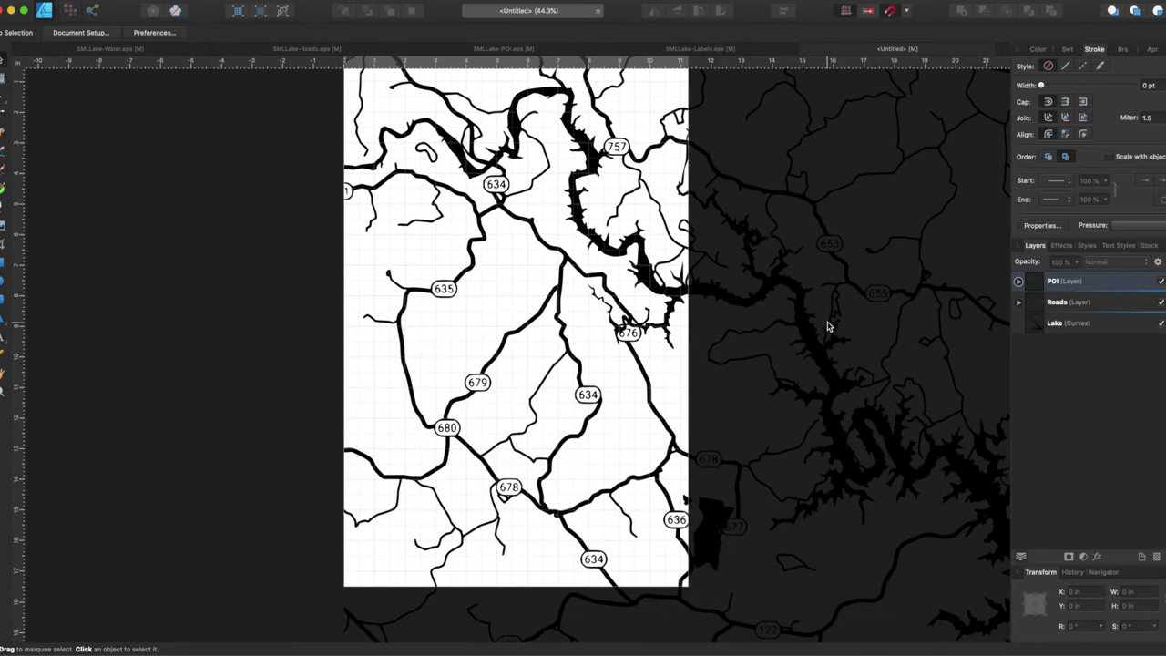
# Step: Scale the selected lake and roads together to about 17.5 in and slide them left to X -5.6 in
pyautogui.press('super+a')
pyautogui.press('super+minus')
pyautogui.press('super+minus')
pyautogui.press('super+minus')
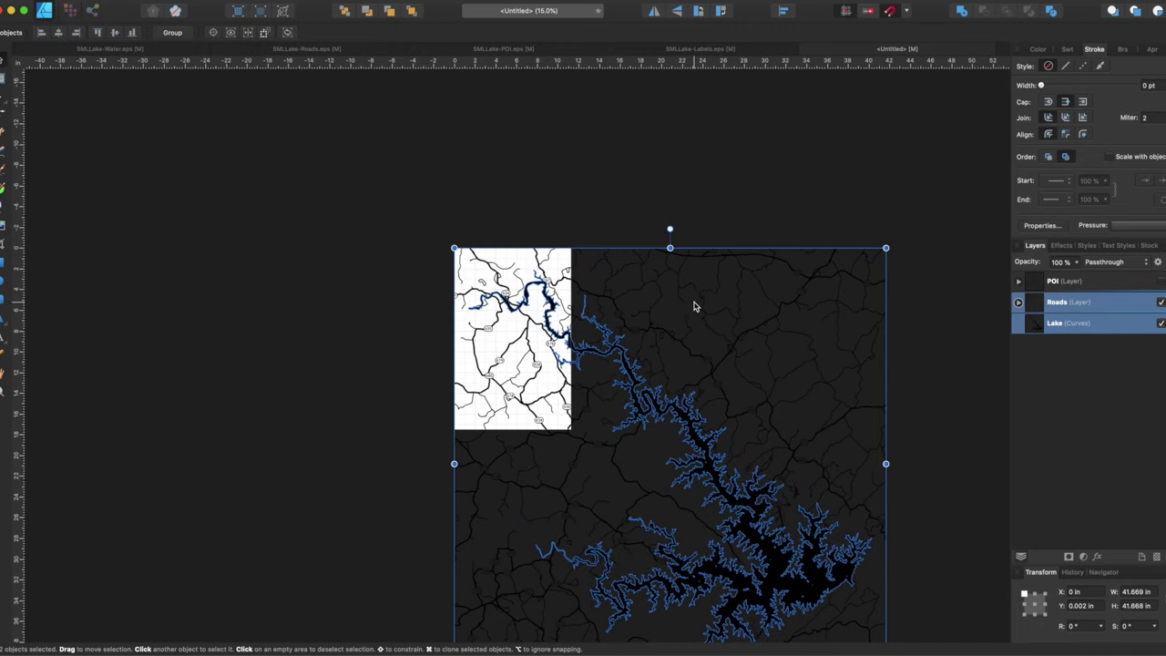
pyautogui.scroll(-5, 692, 304)
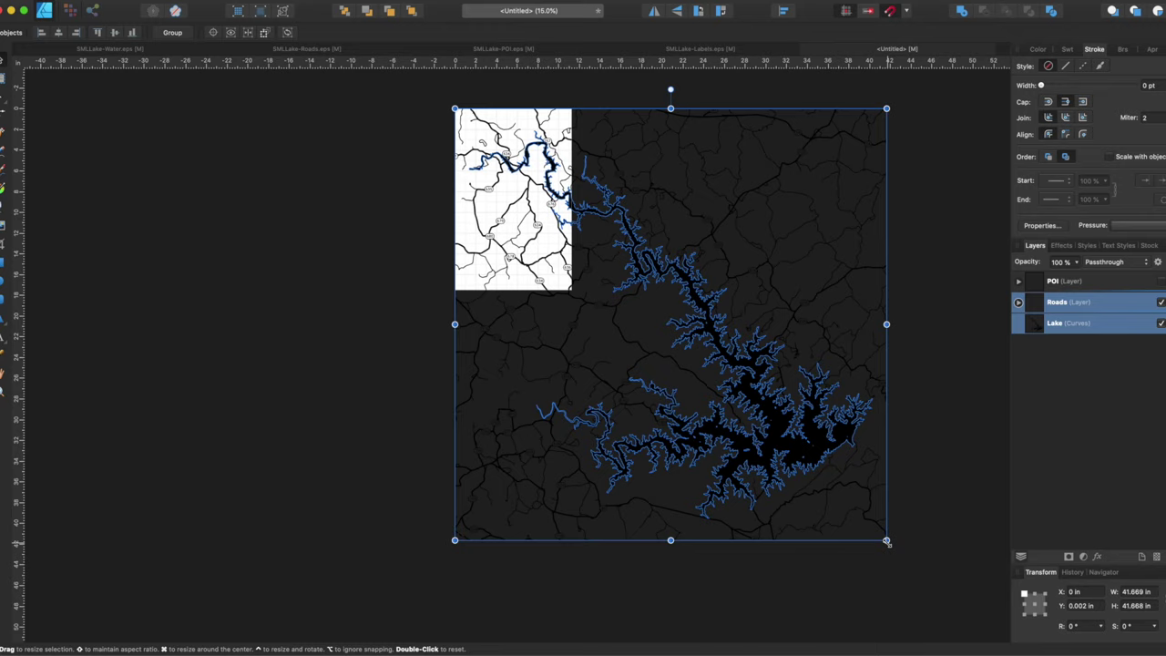
pyautogui.moveTo(886, 540); pyautogui.dragTo(564, 362)
pyautogui.scroll(5, 492, 153)
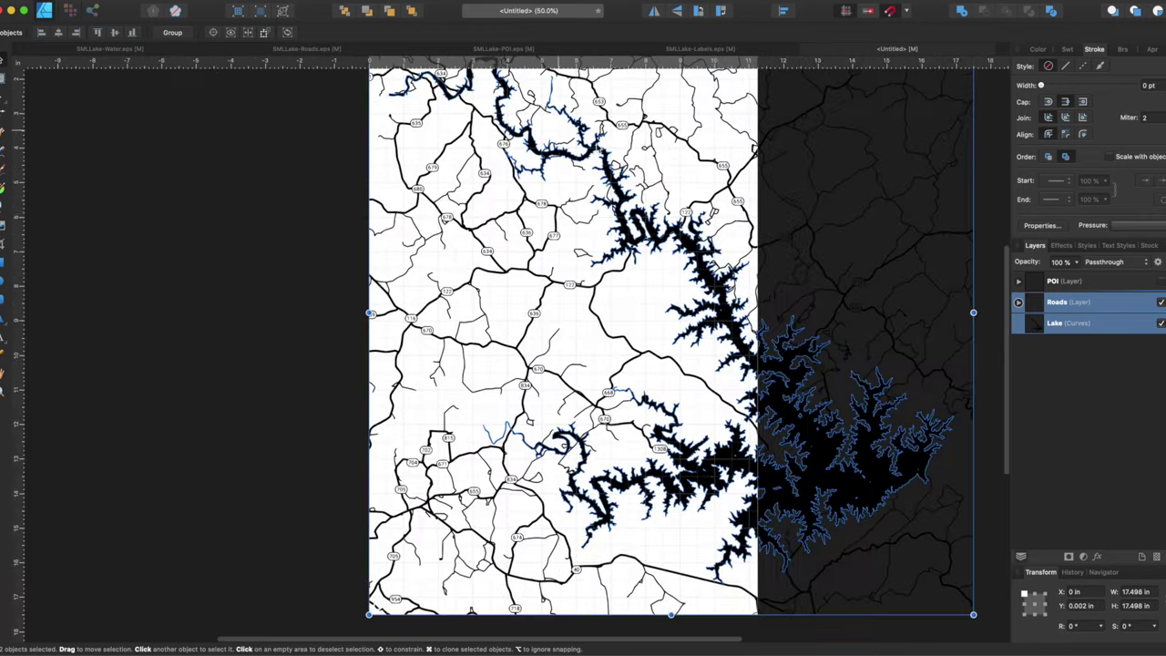
pyautogui.moveTo(759, 298); pyautogui.dragTo(564, 298)
pyautogui.scroll(-2, 783, 591)
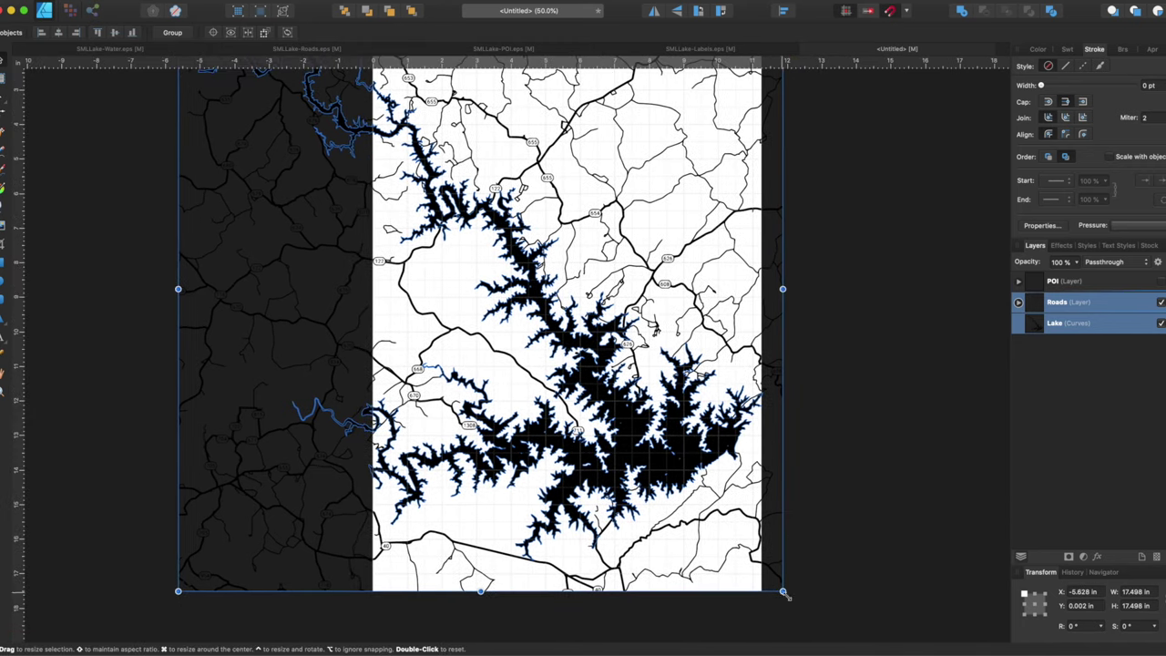
pyautogui.moveTo(783, 591)
pyautogui.mouseDown()
pyautogui.moveTo(837, 610)
pyautogui.moveTo(793, 587)
pyautogui.mouseUp()
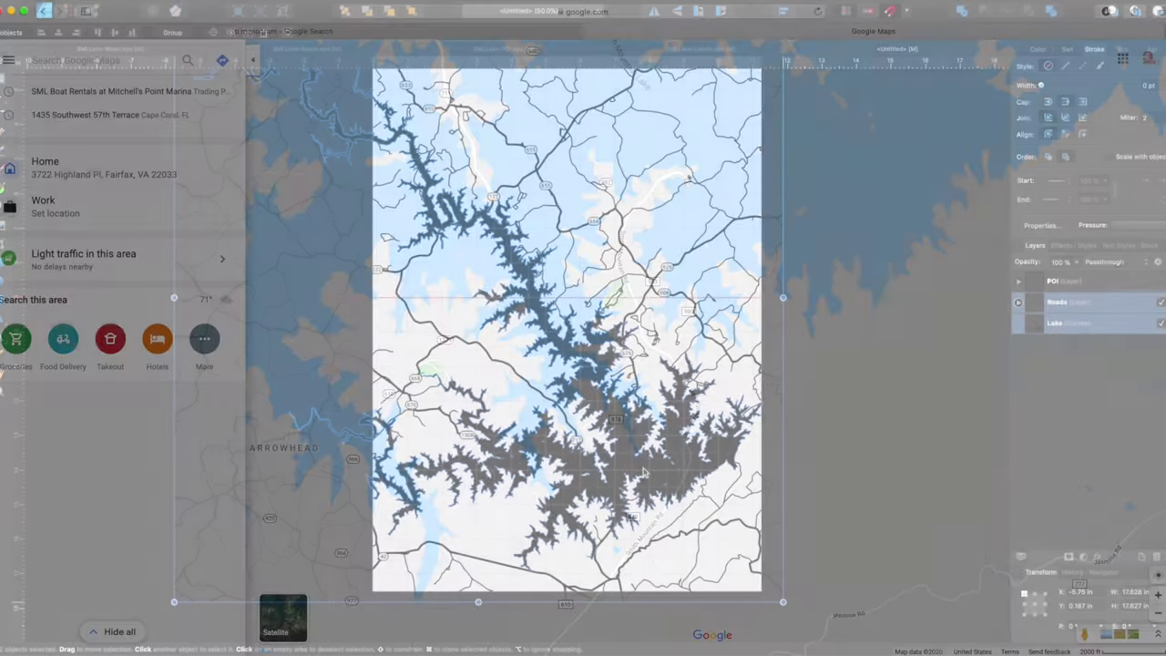
pyautogui.press('super+Tab')
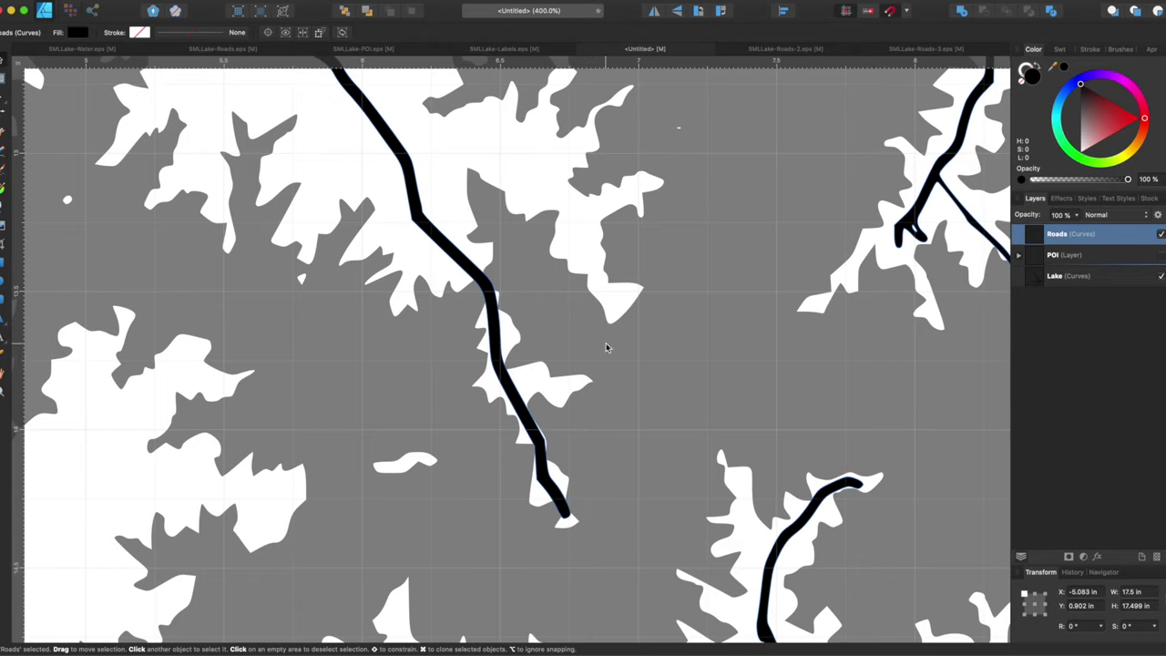
# Step: Compare the map against Google Maps, then set the Roads width to 17.53 in
pyautogui.scroll(-5, 606, 346)
pyautogui.scroll(3, 606, 346)
pyautogui.scroll(-8, 606, 346)
pyautogui.scroll(3, 606, 346)
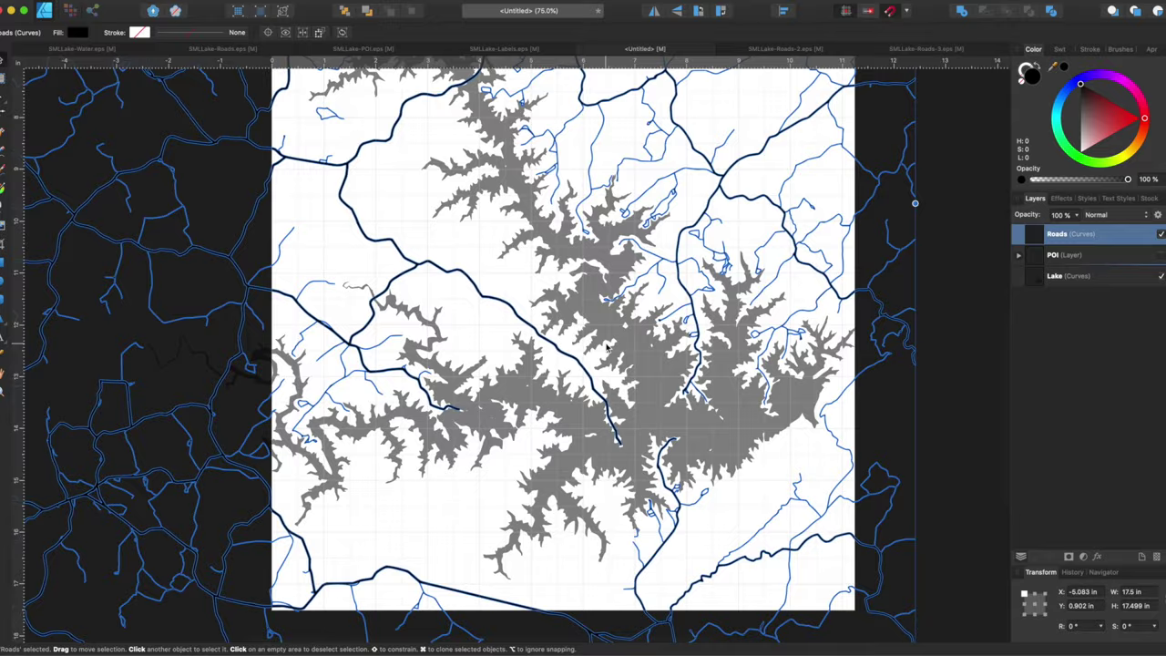
pyautogui.scroll(3, 607, 346)
pyautogui.hscroll(-2, 607, 346)
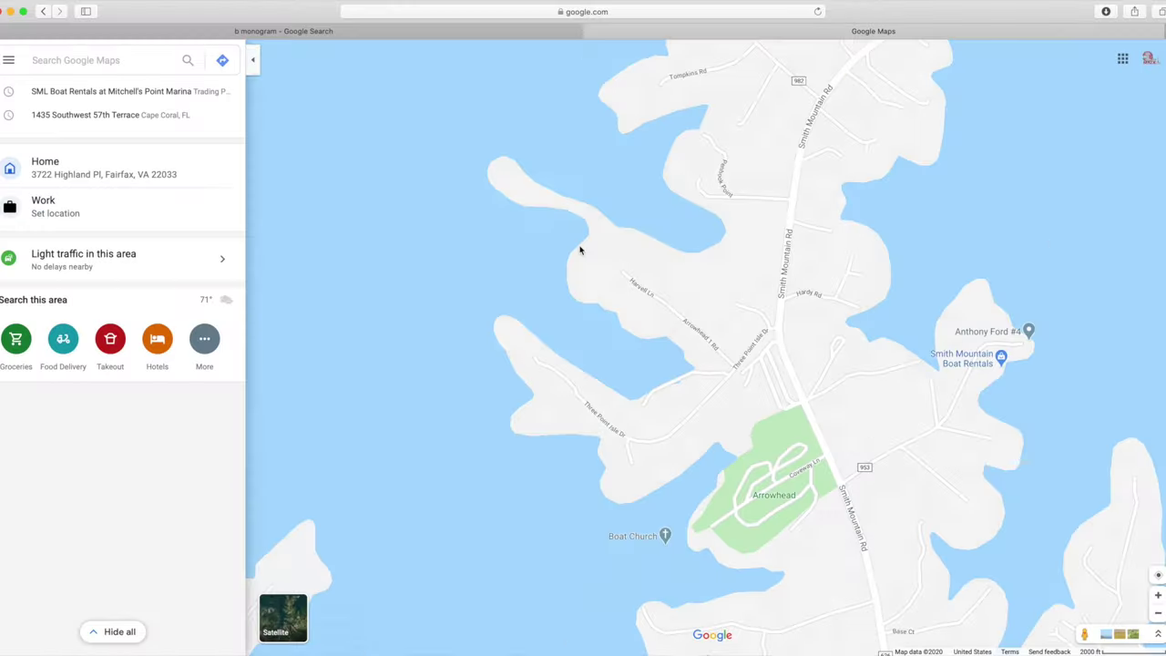
pyautogui.scroll(-5, 577, 247)
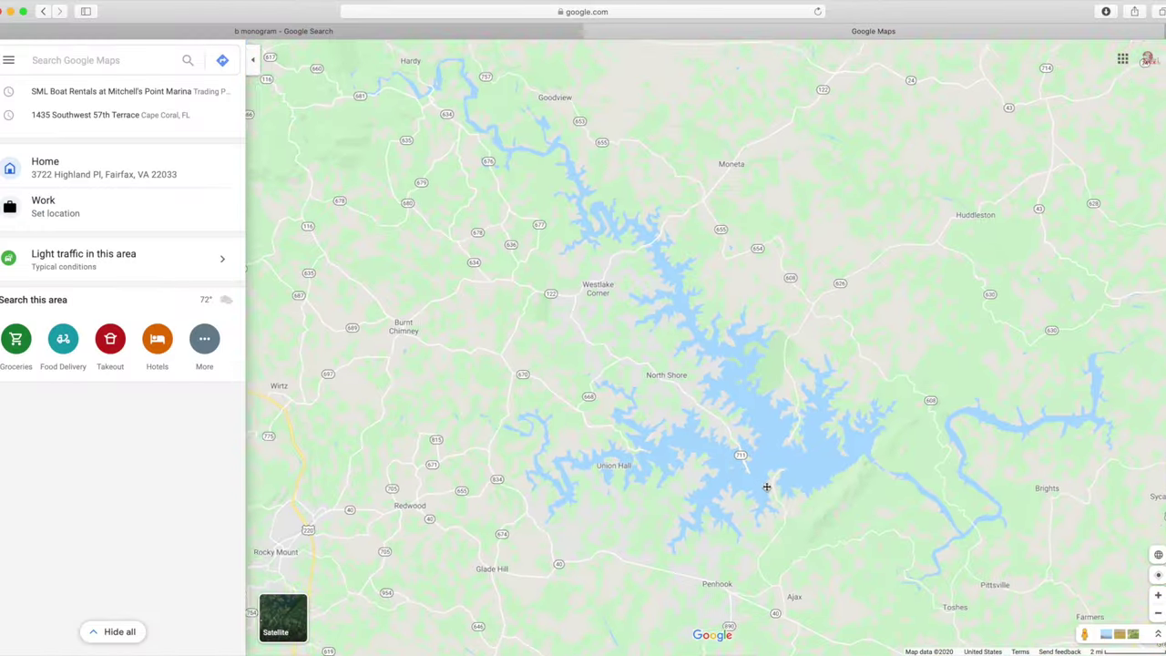
pyautogui.scroll(3, 560, 182)
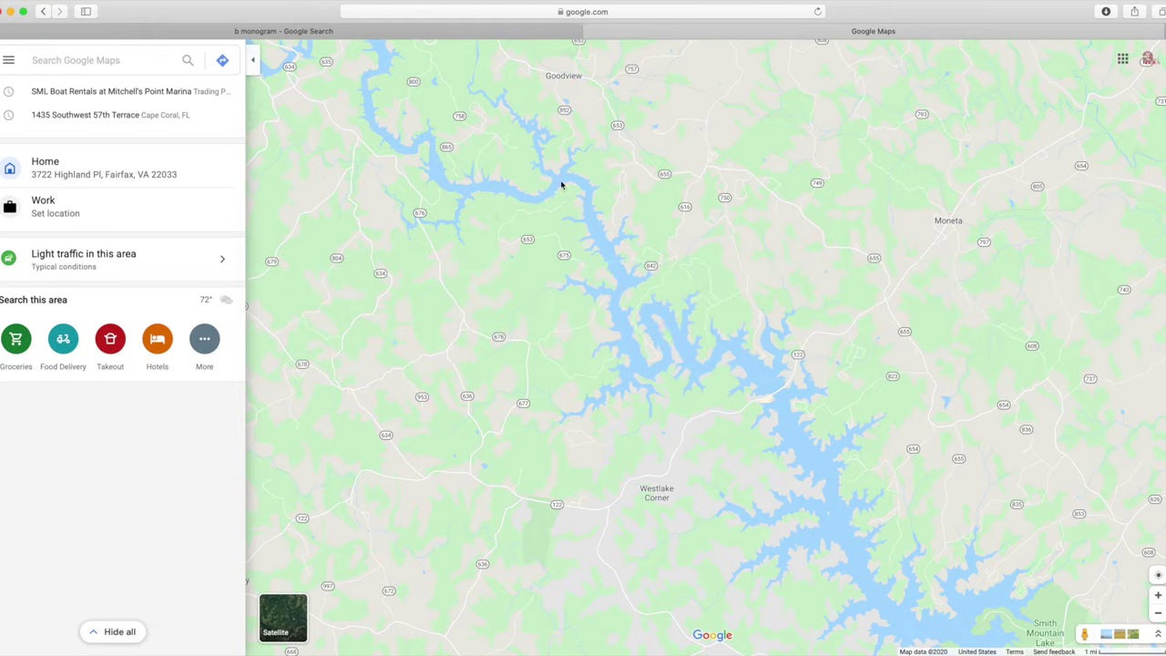
pyautogui.scroll(5, 650, 356)
pyautogui.press('super+Tab')
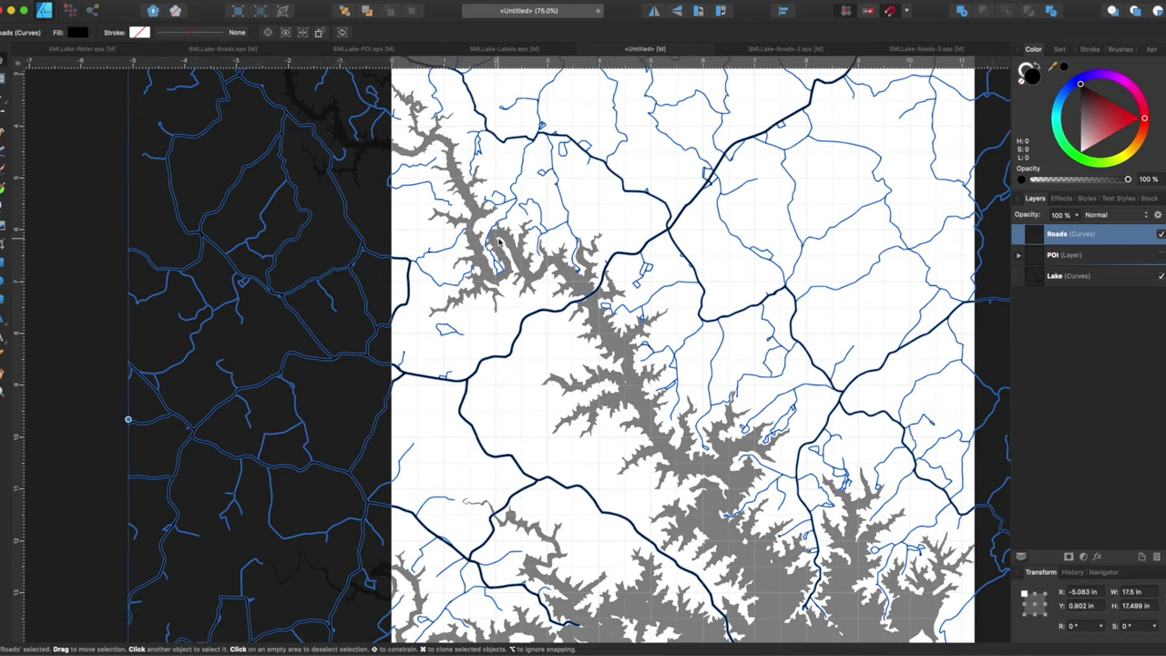
pyautogui.scroll(3, 504, 222)
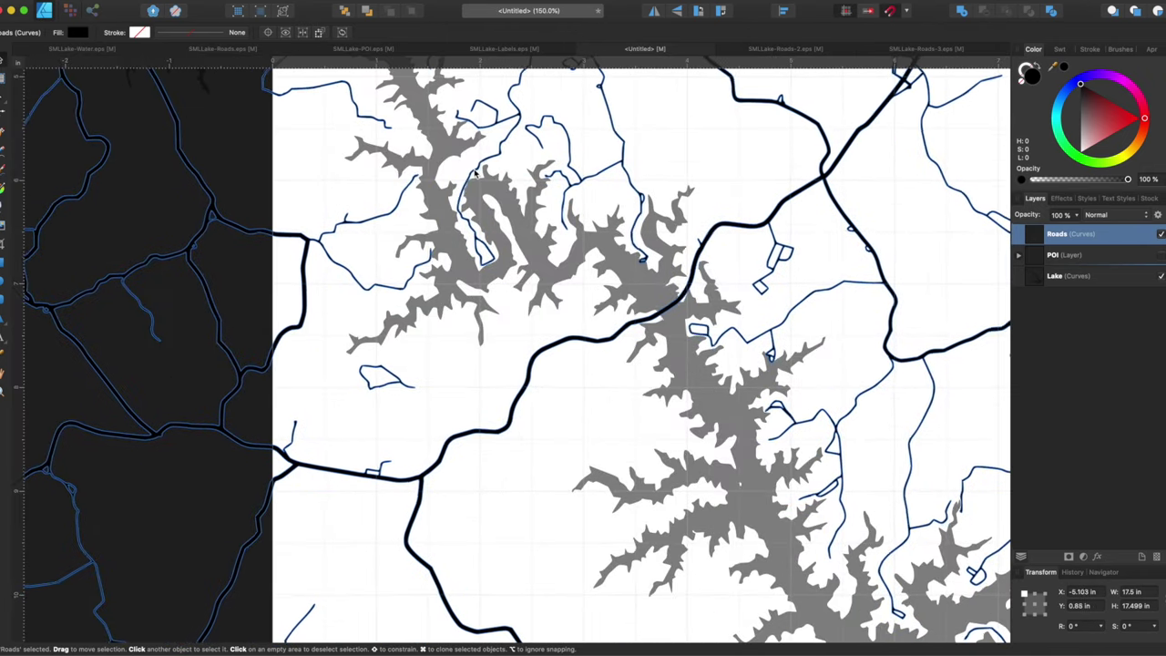
pyautogui.scroll(-3, 473, 173)
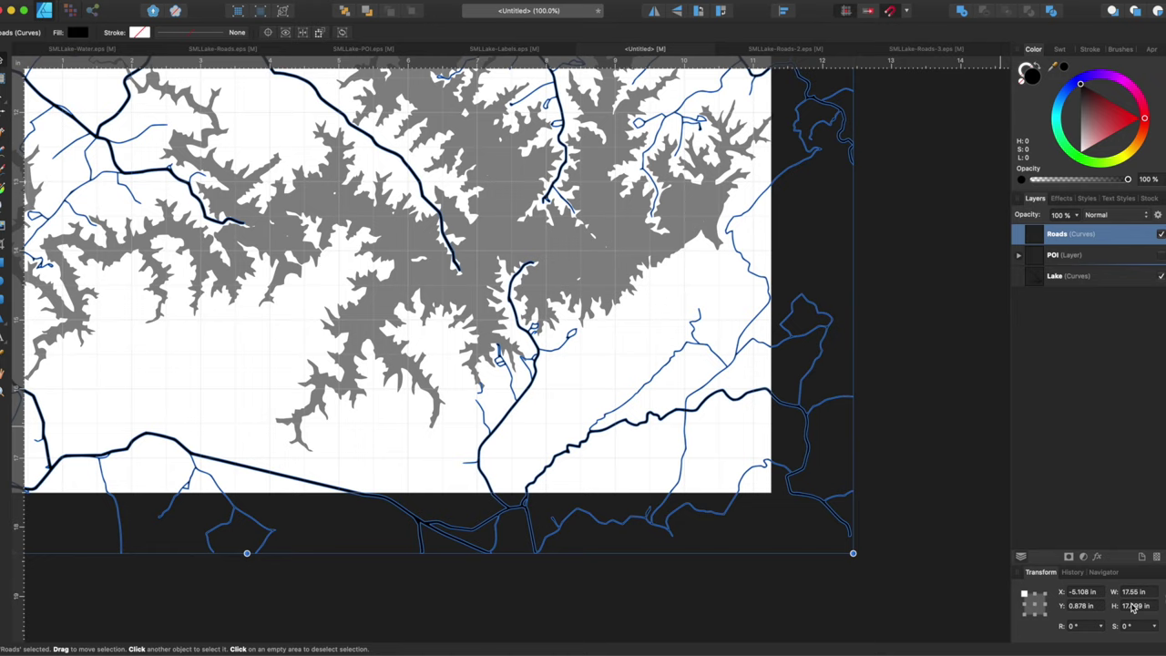
pyautogui.press('Return')
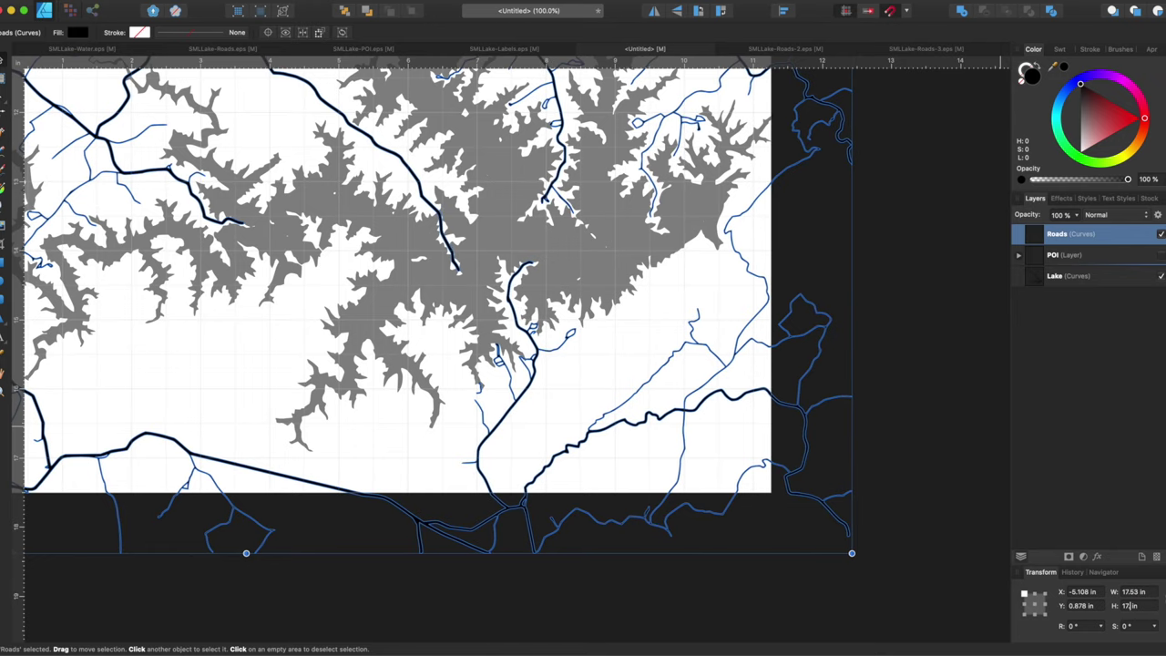
# Step: Shrink the POI shapes to about 12.5 in wide and align their edges over the map
pyautogui.scroll(-5, 544, 410)
pyautogui.click(806, 469)
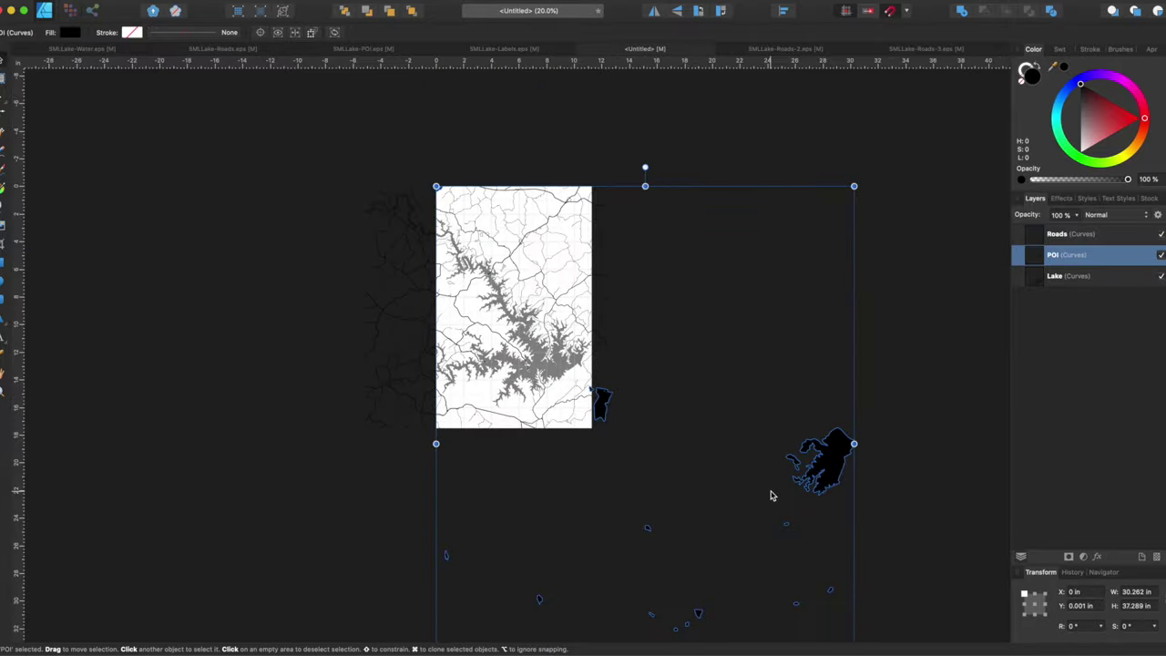
pyautogui.moveTo(770, 495); pyautogui.dragTo(555, 352)
pyautogui.scroll(5, 555, 352)
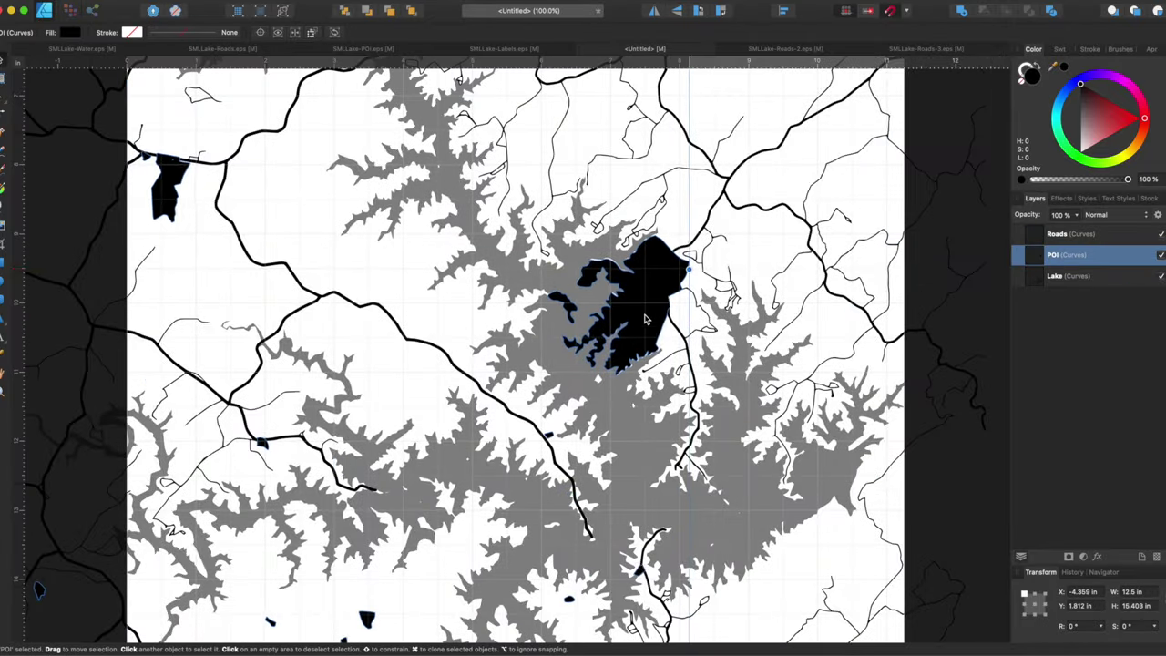
pyautogui.scroll(2, 645, 318)
pyautogui.scroll(-1, 645, 319)
pyautogui.scroll(-4, 644, 319)
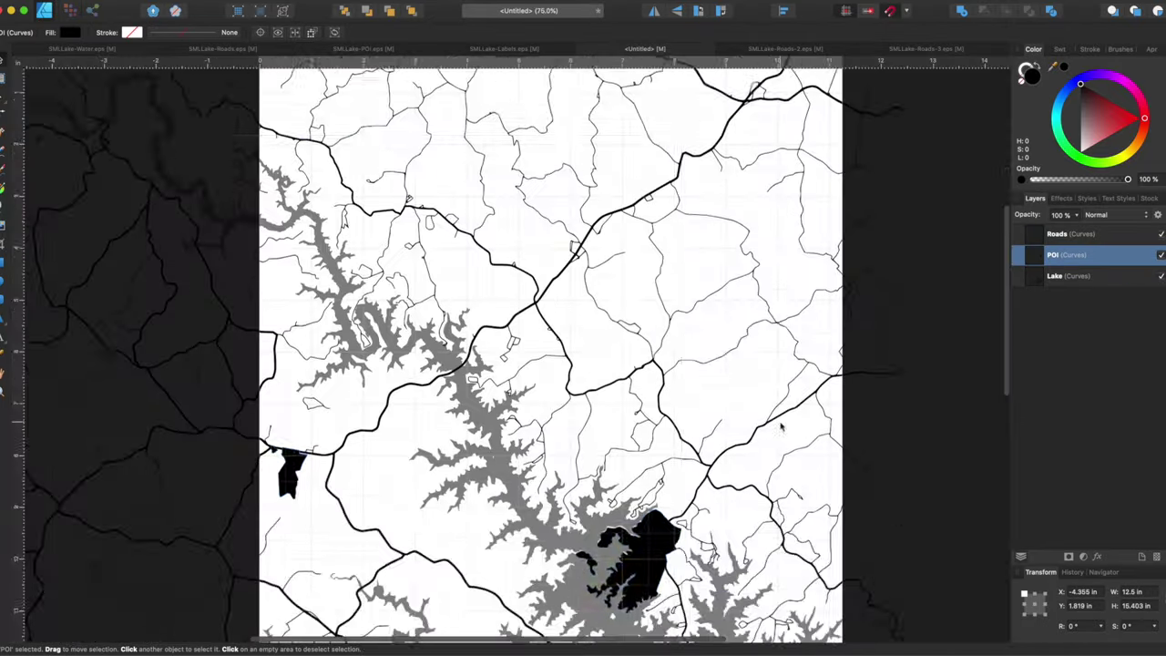
pyautogui.scroll(1, 547, 364)
pyautogui.moveTo(358, 197); pyautogui.dragTo(357, 180)
pyautogui.scroll(-4, 357, 180)
pyautogui.scroll(2, 208, 408)
pyautogui.moveTo(143, 495); pyautogui.dragTo(139, 492)
# Step: Fade the POI shapes to 22% opacity after nudging their top edge
pyautogui.press('4')
pyautogui.press('4')
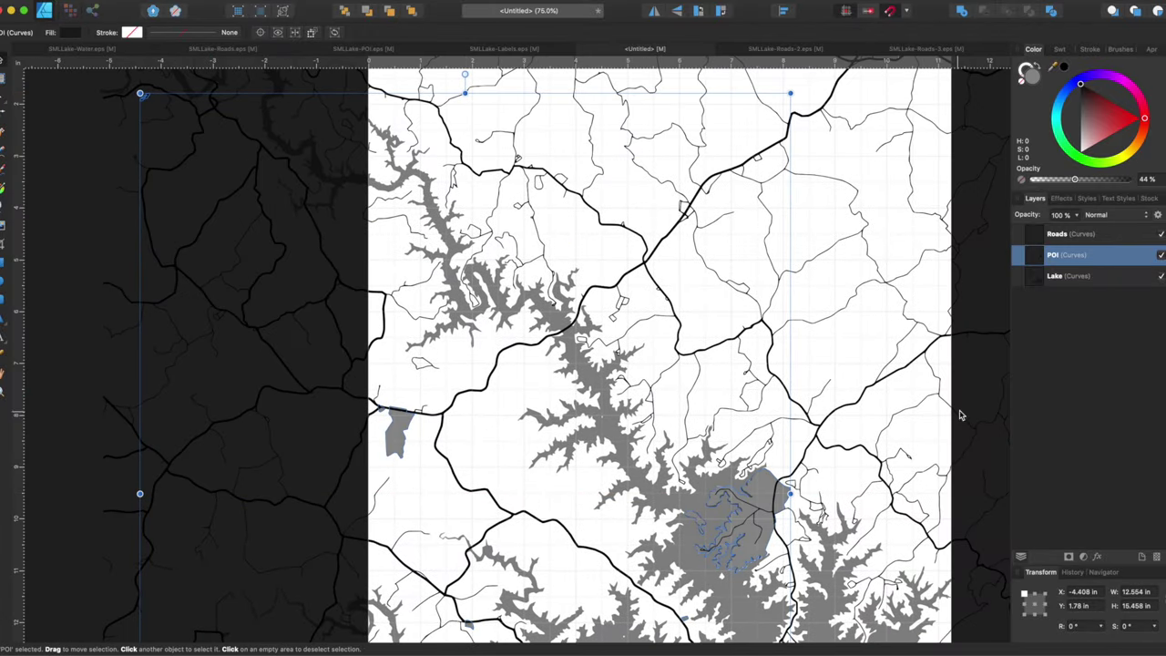
pyautogui.moveTo(465, 92); pyautogui.dragTo(466, 104)
pyautogui.scroll(3, 687, 405)
pyautogui.scroll(-3, 687, 405)
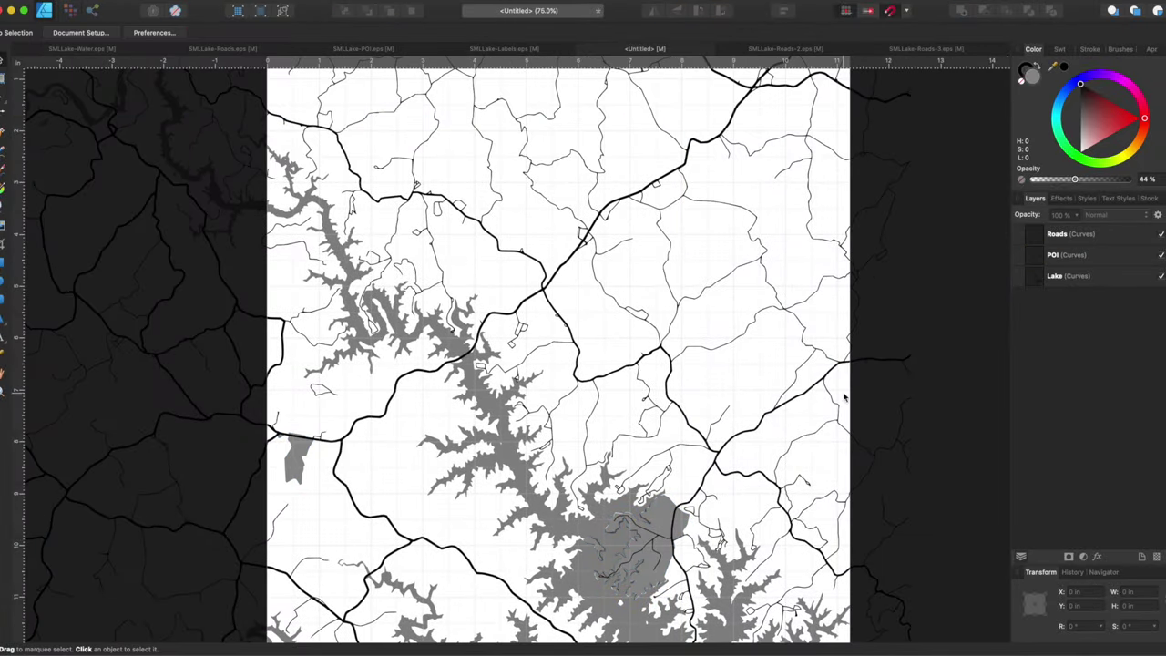
pyautogui.moveTo(1076, 181); pyautogui.dragTo(1055, 180)
pyautogui.click(966, 329)
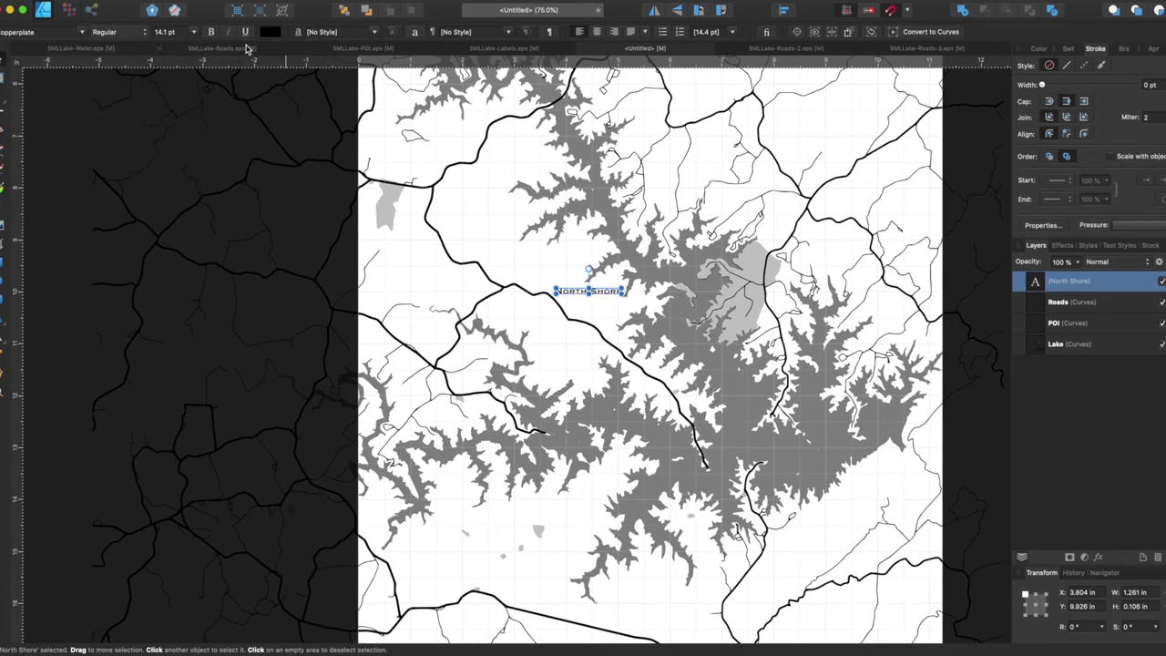
# Step: Reduce the North Shore label's font size to 11 pt
pyautogui.click(193, 31)
pyautogui.click(168, 146)
pyautogui.scroll(-3, 583, 314)
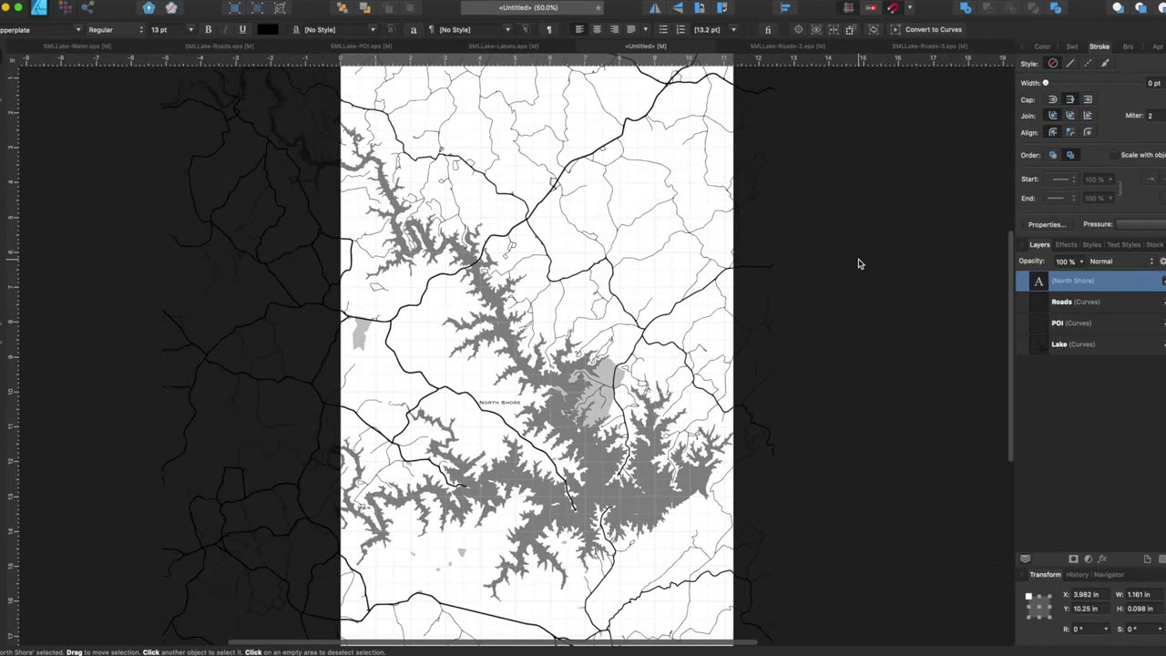
pyautogui.click(187, 29)
pyautogui.click(169, 156)
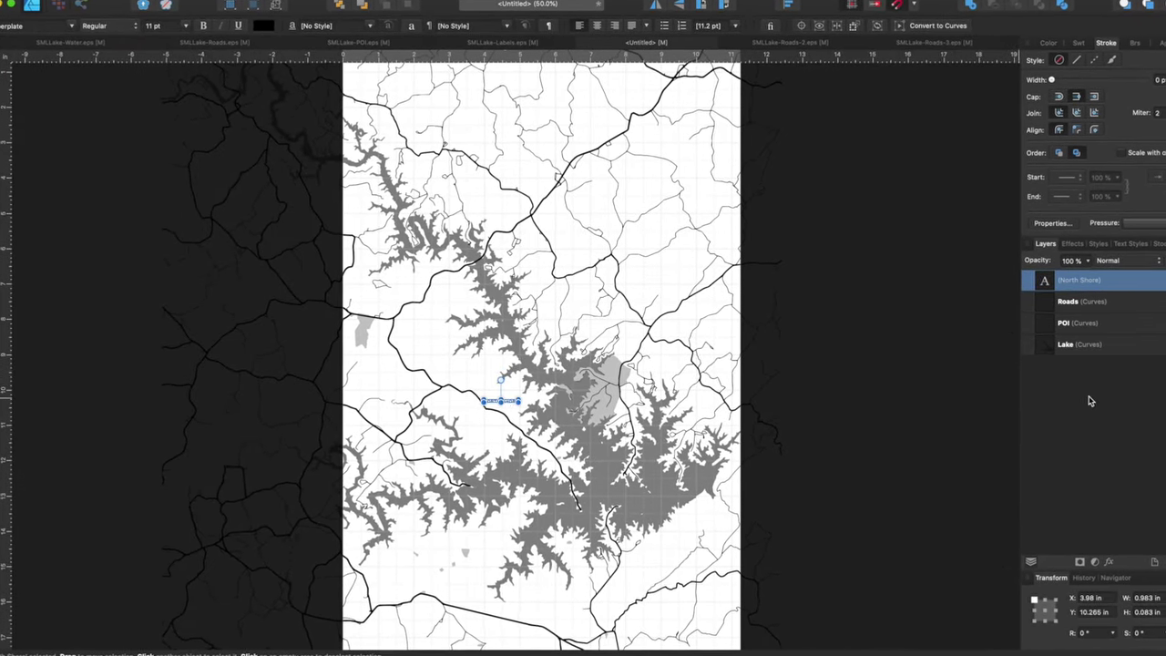
# Step: Copy North Shore up and left, then group both labels as 'Area Text'
pyautogui.click(1089, 401)
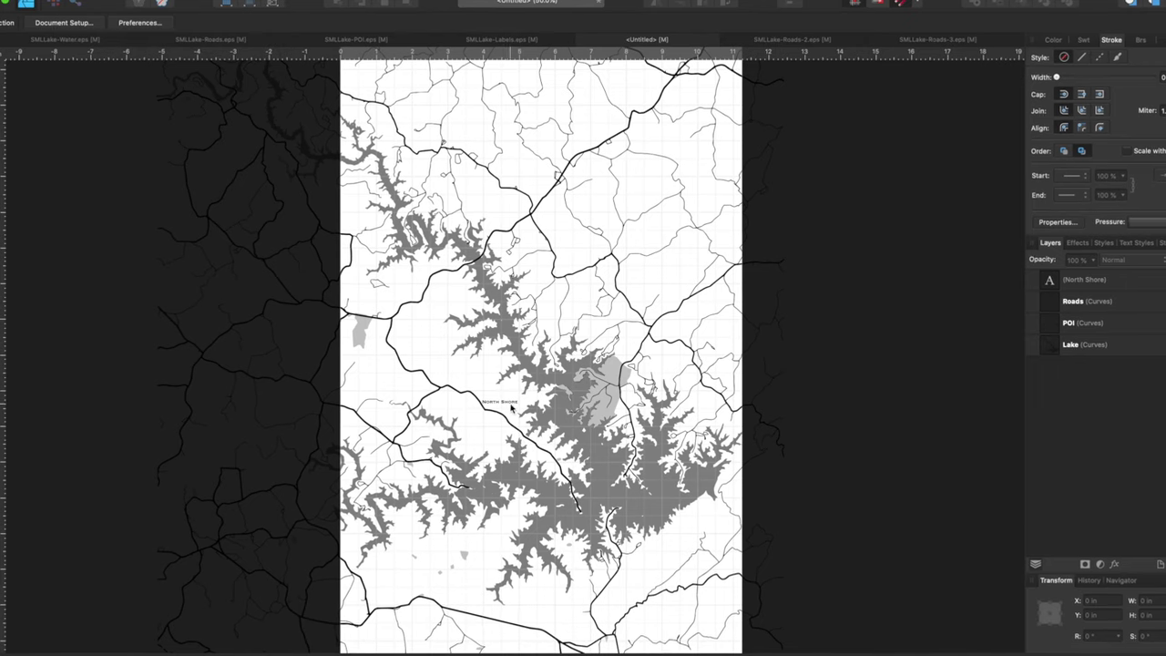
pyautogui.moveTo(500, 401); pyautogui.dragTo(429, 314)
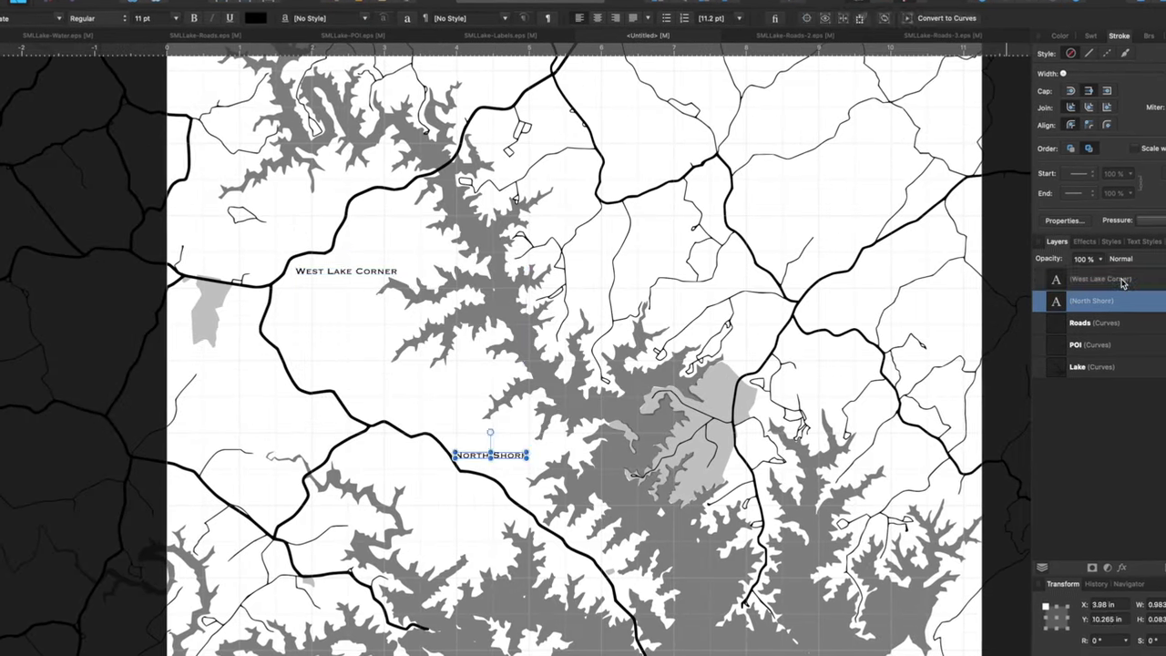
pyautogui.keyDown('shift'); pyautogui.click(1071, 282); pyautogui.keyUp('shift')
pyautogui.hotkey('ctrl', 'g')
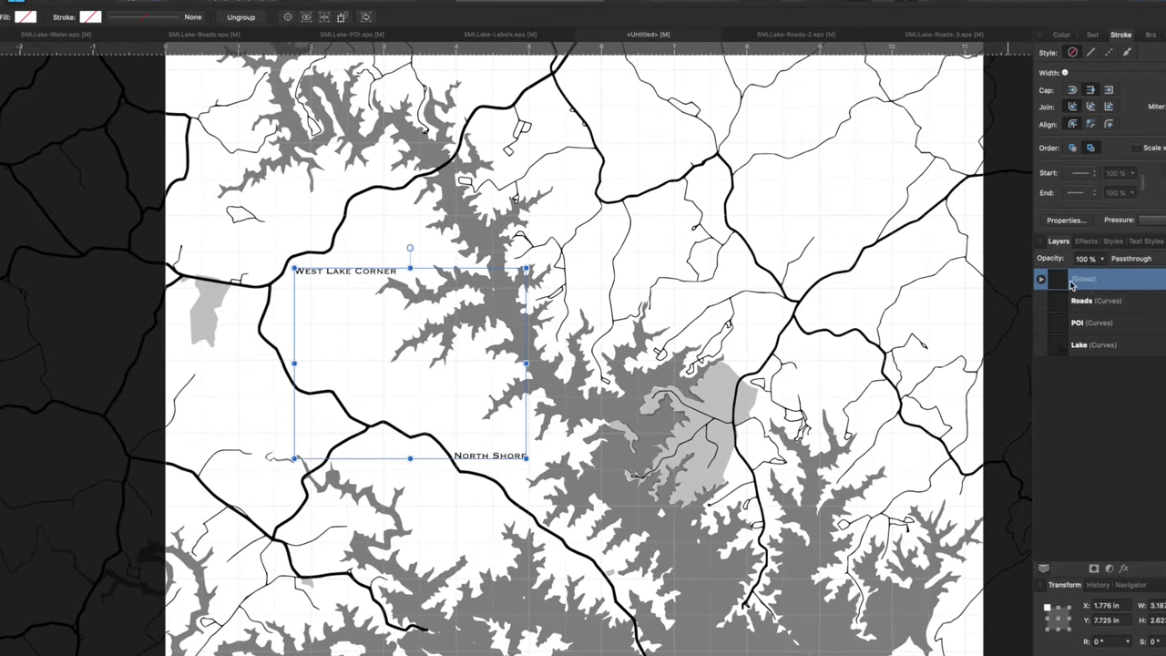
pyautogui.doubleClick(1080, 279)
pyautogui.write('Area Text')
pyautogui.press('Return')
pyautogui.press('Escape')
# Step: Move a label copy to Union Hall's spot and retype it as 'Union Hall'
pyautogui.press('super+minus')
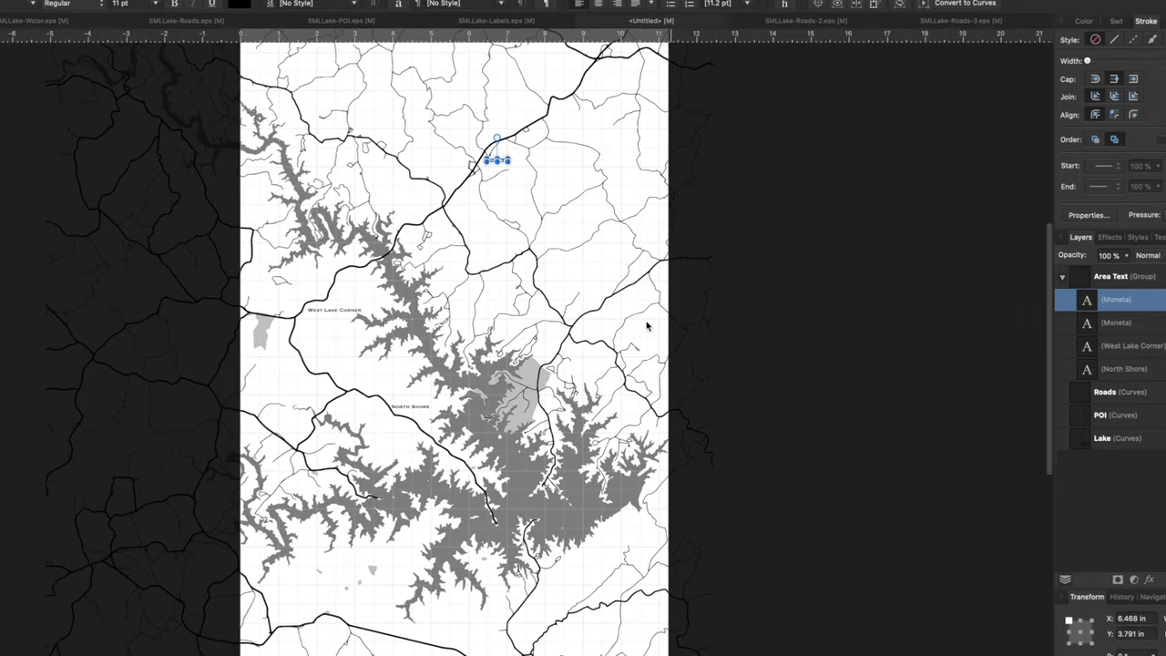
pyautogui.moveTo(494, 162); pyautogui.dragTo(341, 481)
pyautogui.scroll(5, 340, 482)
pyautogui.write('Union Hall')
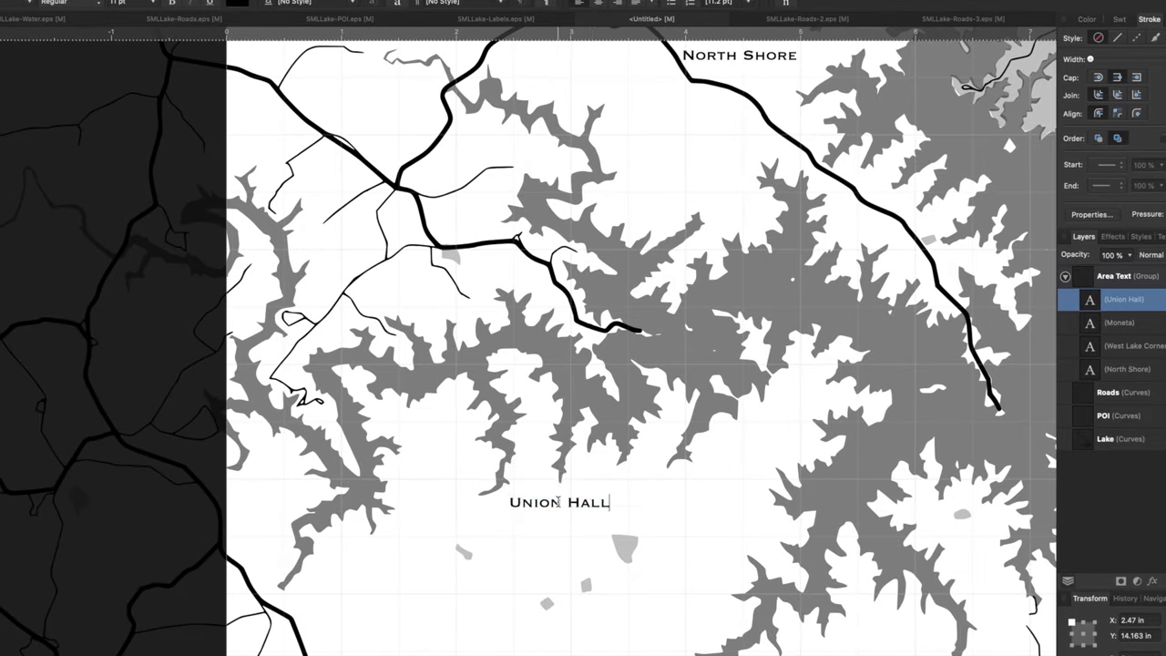
pyautogui.press('Escape')
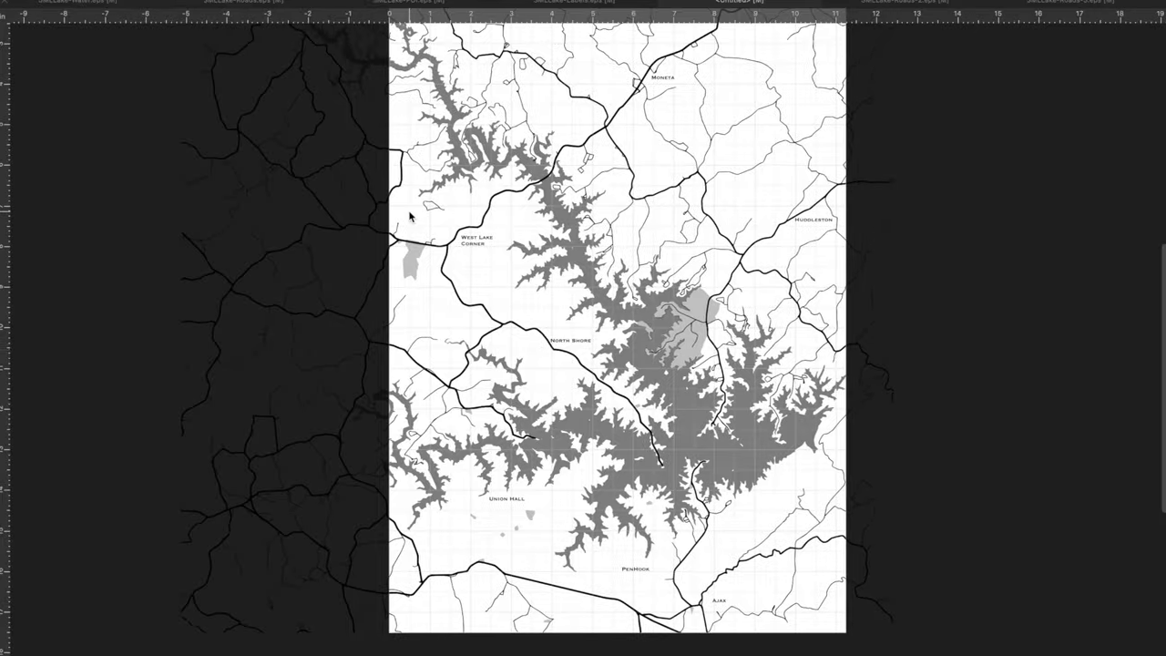
# Step: Add a smaller 'Booker T. Washington National Monument' label on the grey area
pyautogui.scroll(5, 710, 186)
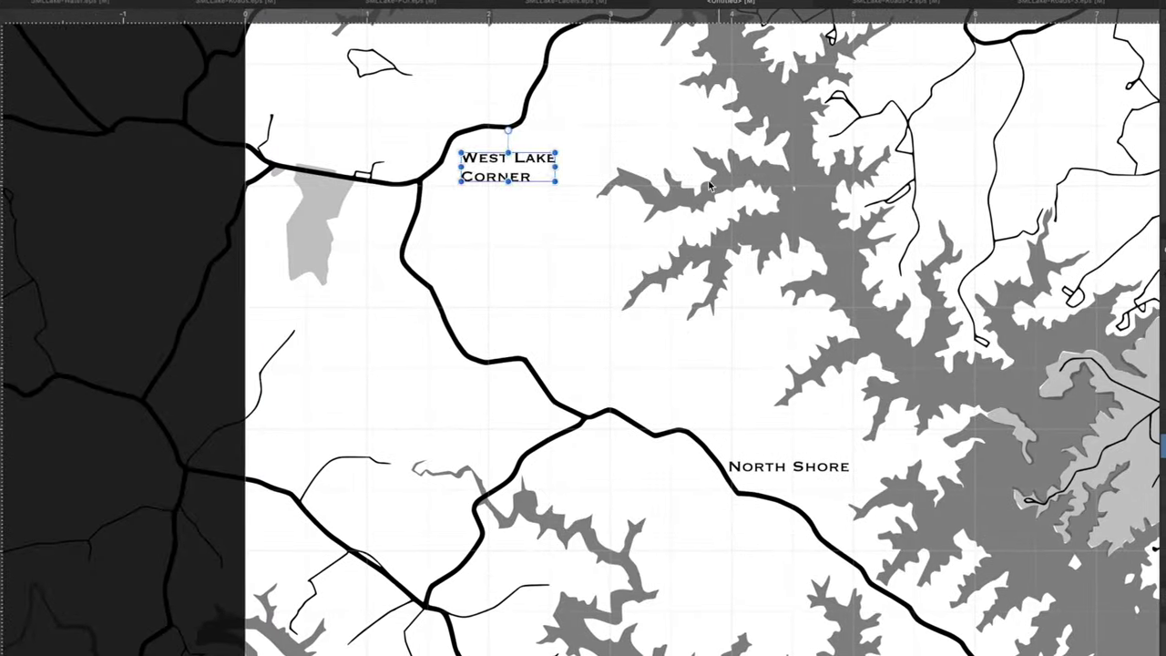
pyautogui.hotkey('ctrl', 'j')
pyautogui.moveTo(508, 167); pyautogui.dragTo(304, 222)
pyautogui.write('Booker T. Washington')
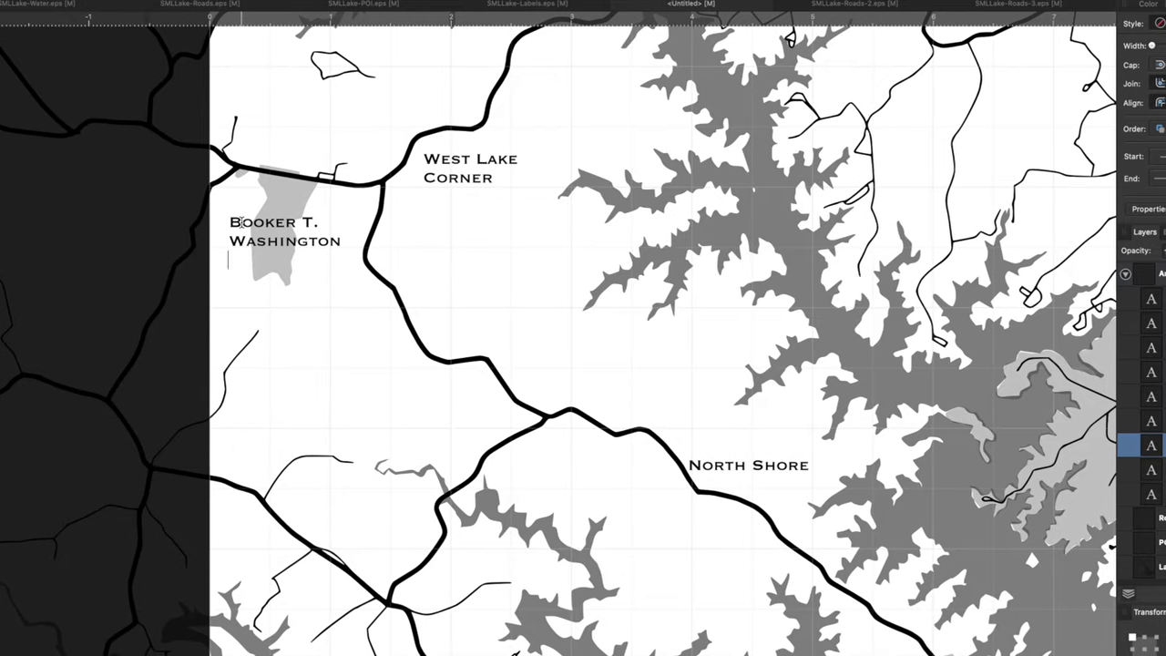
pyautogui.write('National Monument')
pyautogui.click(118, 5)
pyautogui.click(146, 236)
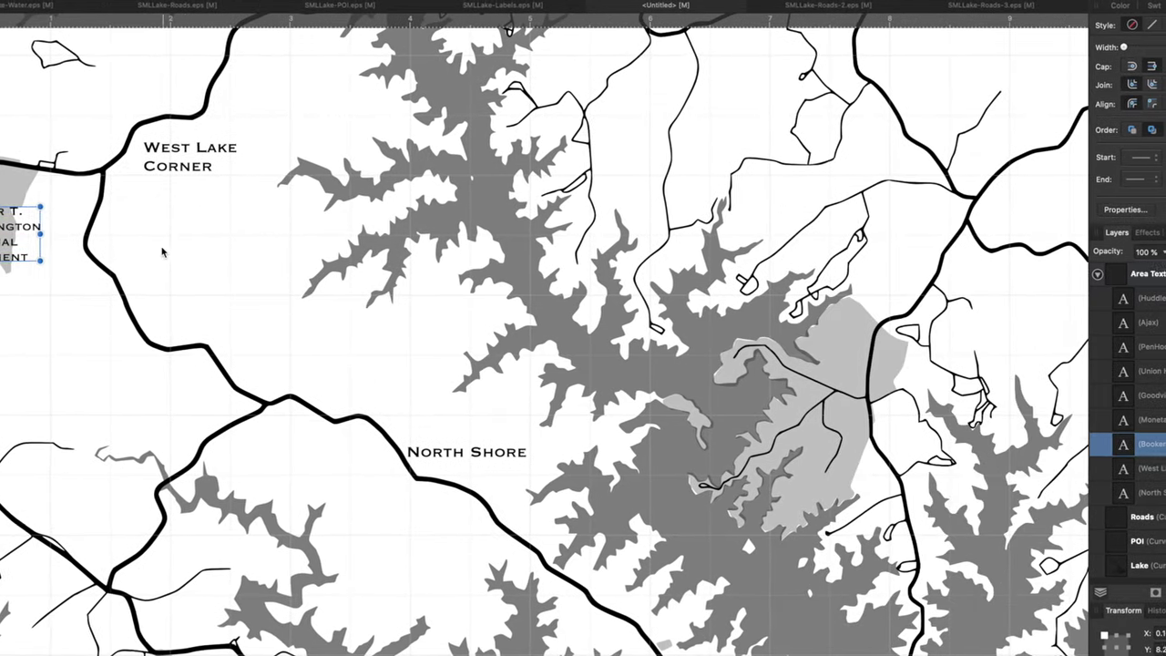
# Step: Add a 'Smith Mountain Lake State Park' label on the light-grey park area
pyautogui.hotkey('ctrl', 'j')
pyautogui.moveTo(20, 235); pyautogui.dragTo(405, 234)
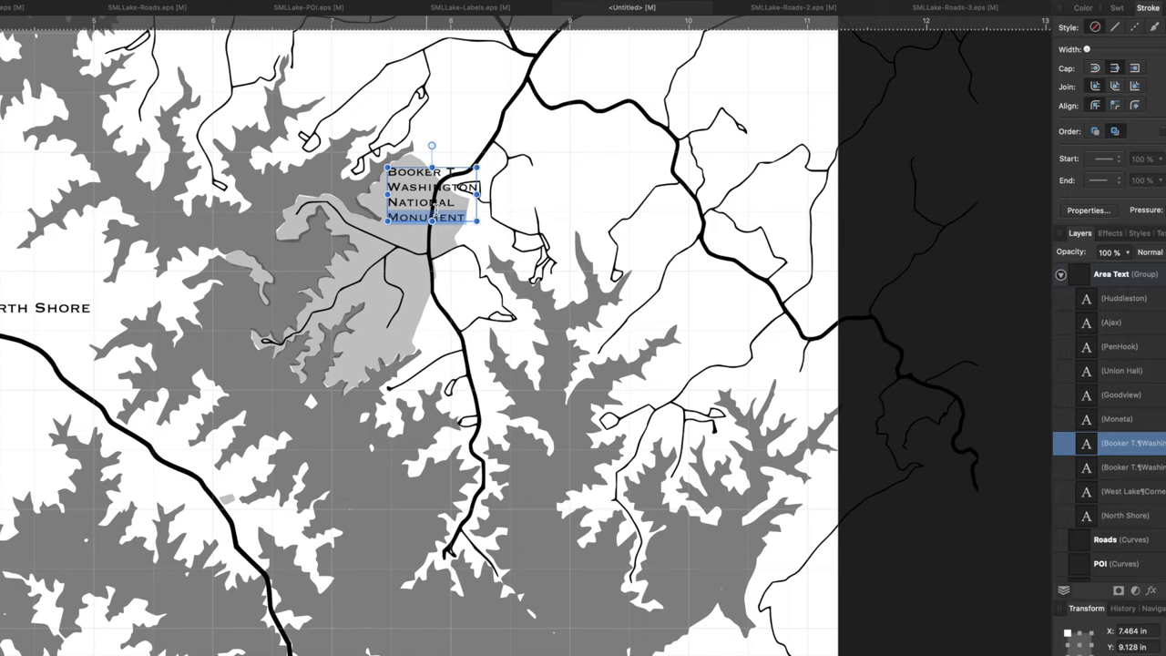
pyautogui.write('Smith Mountain Lake State Park')
pyautogui.press('Escape')
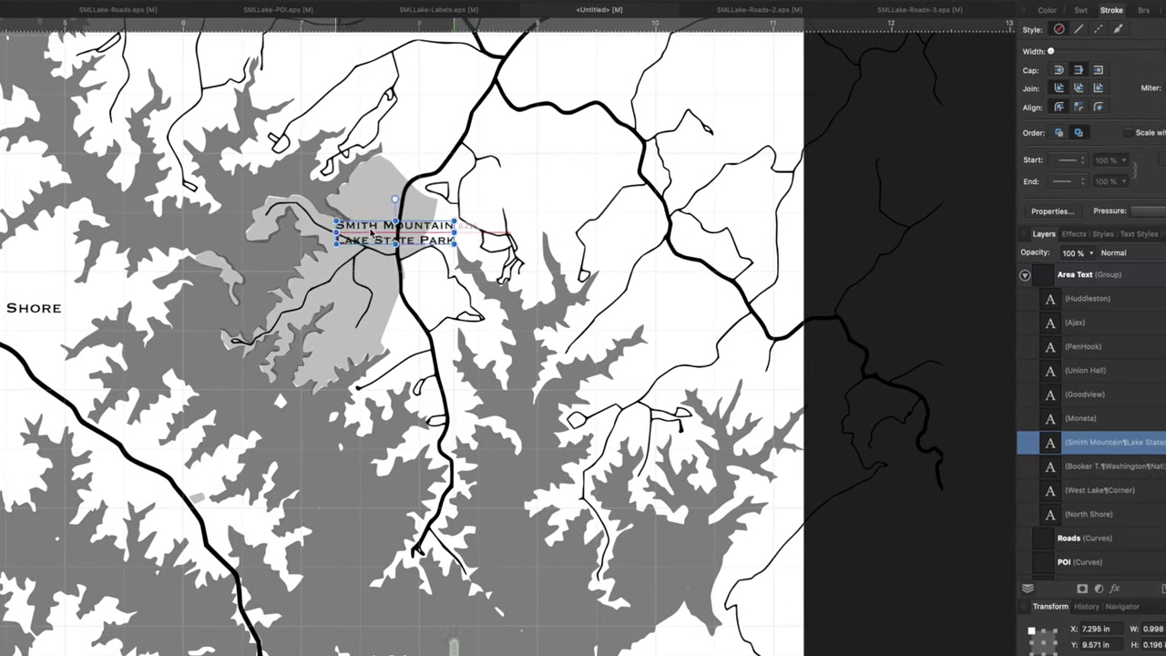
# Step: Colour the Roads layer grey in the Color panel
pyautogui.click(1070, 538)
pyautogui.click(1046, 10)
pyautogui.click(1095, 95)
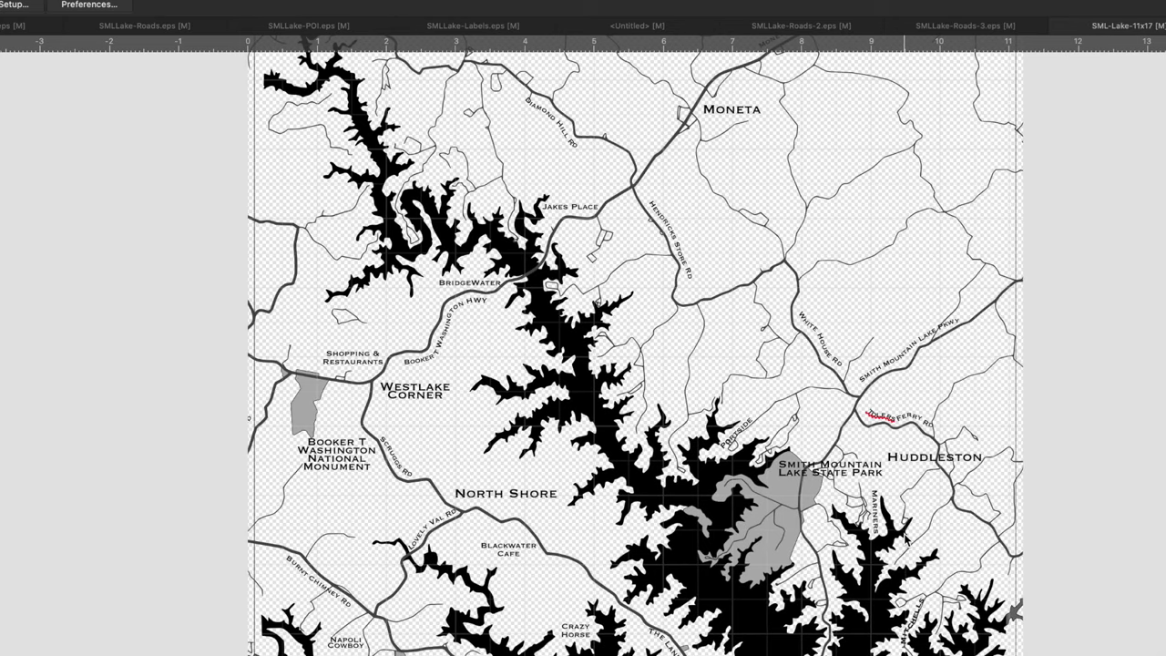
# Step: Move the old Moneta Rd label up and off the road
pyautogui.scroll(2, 566, 429)
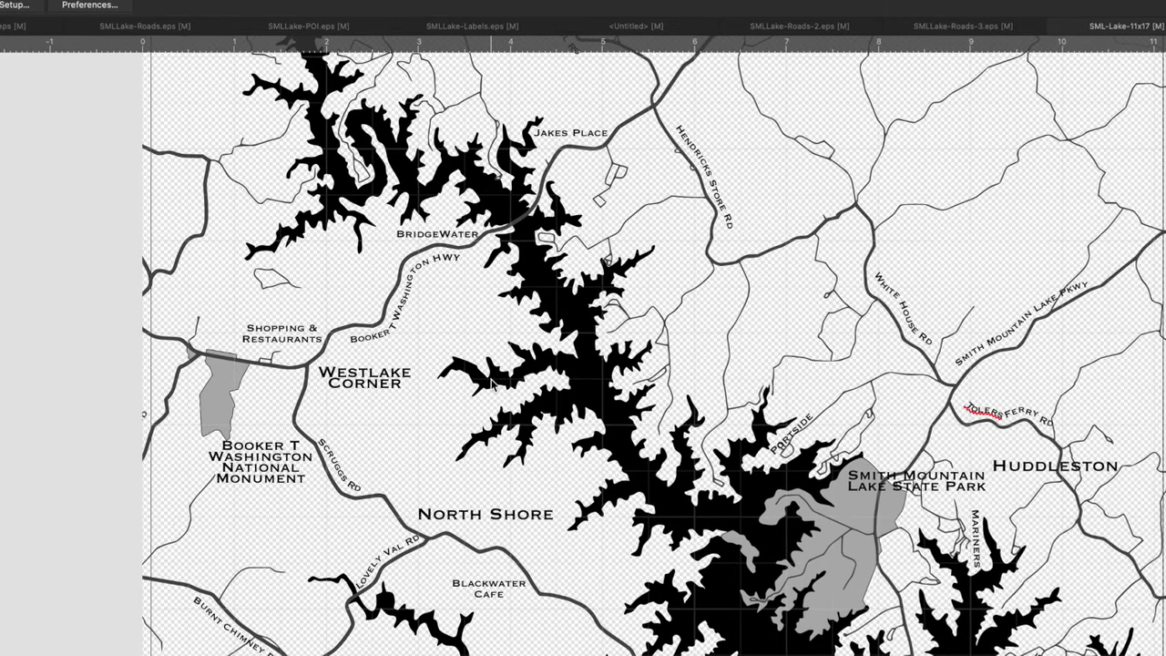
pyautogui.scroll(5, 491, 382)
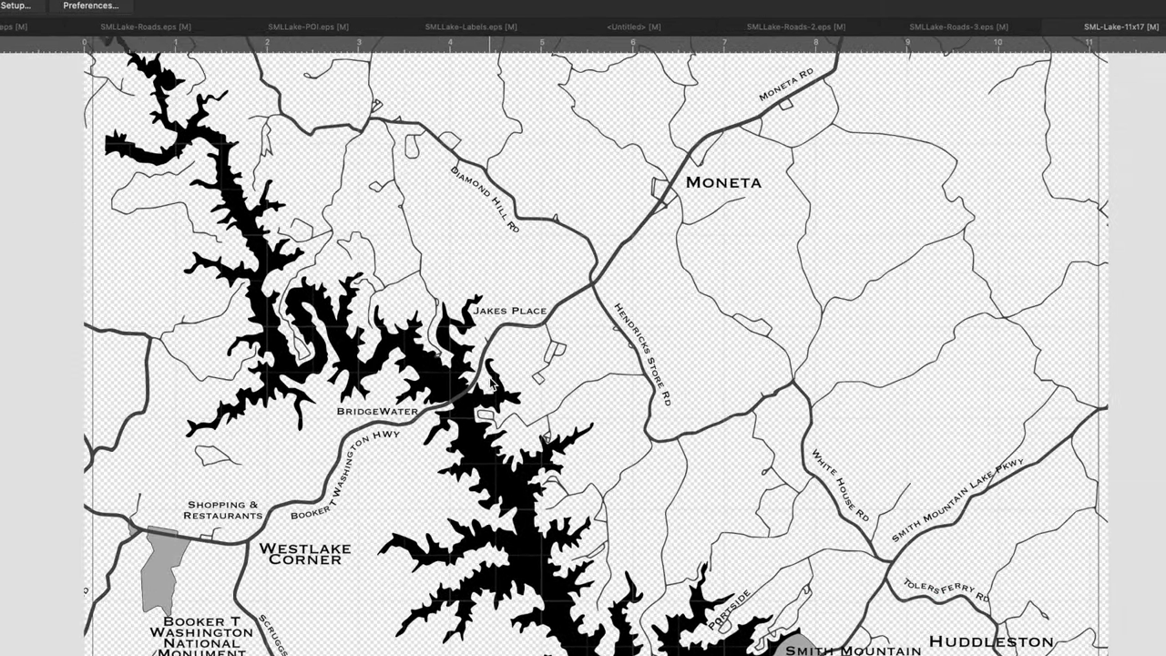
pyautogui.scroll(2, 491, 382)
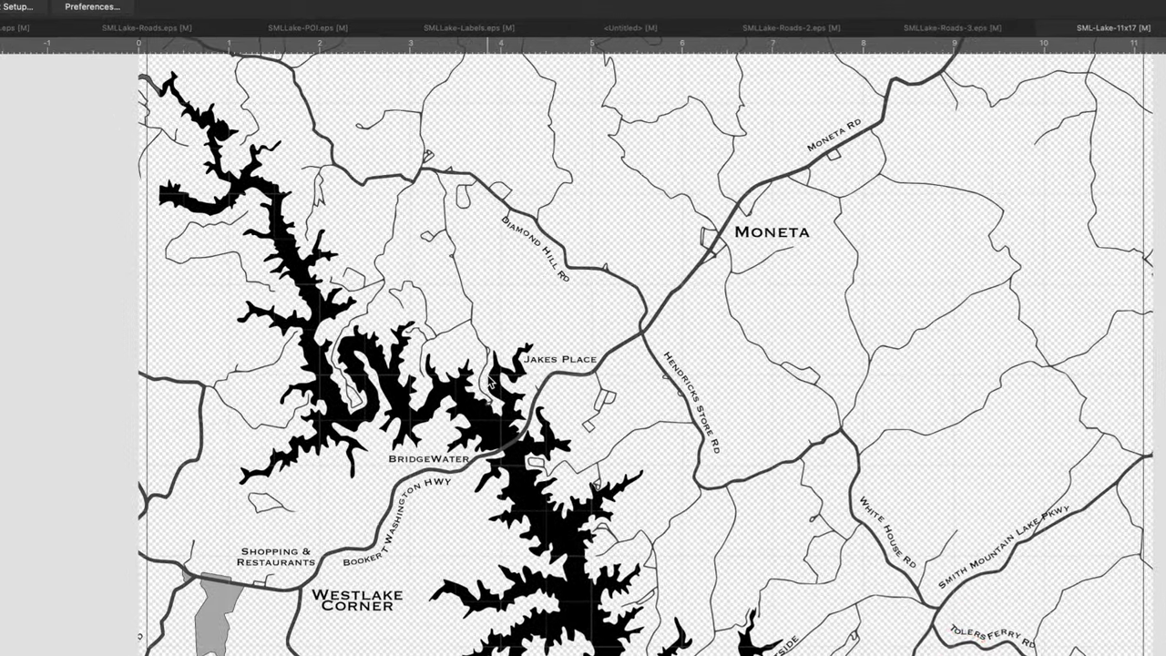
pyautogui.scroll(5, 489, 383)
pyautogui.hscroll(3, 488, 382)
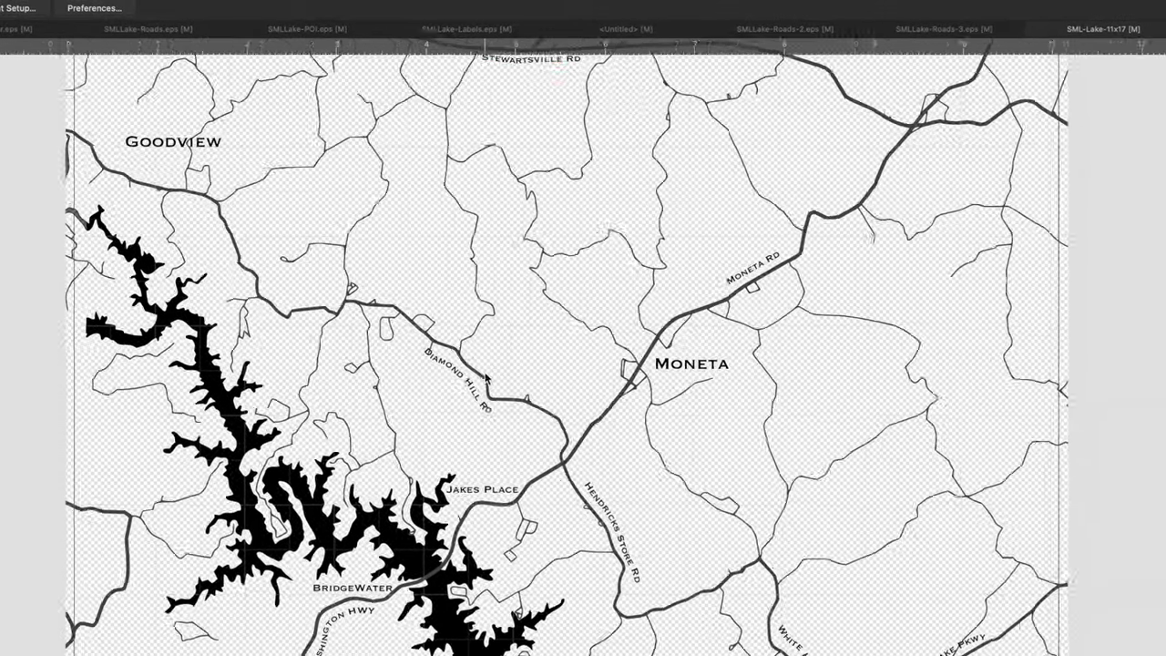
pyautogui.hscroll(2, 486, 379)
pyautogui.click(731, 267)
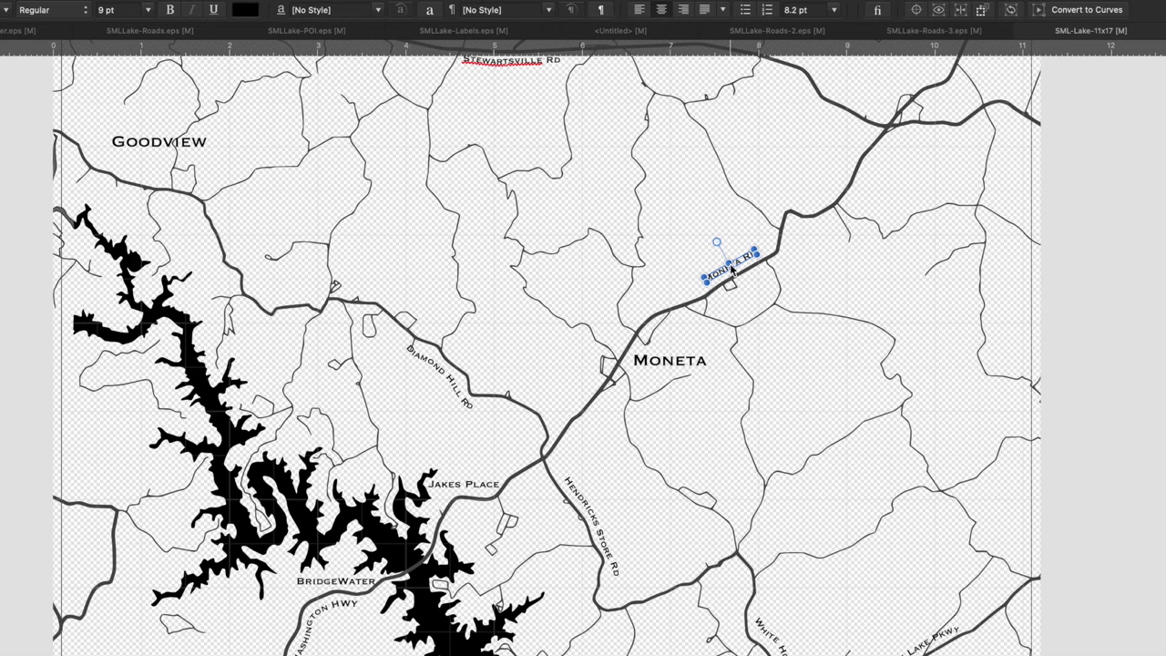
pyautogui.moveTo(731, 268)
pyautogui.mouseDown()
pyautogui.moveTo(715, 248)
pyautogui.moveTo(728, 244)
pyautogui.moveTo(703, 218)
pyautogui.mouseUp()
# Step: Draw a Pen path along Moneta Rd, starting near Moneta, for path text
pyautogui.click(87, 283)
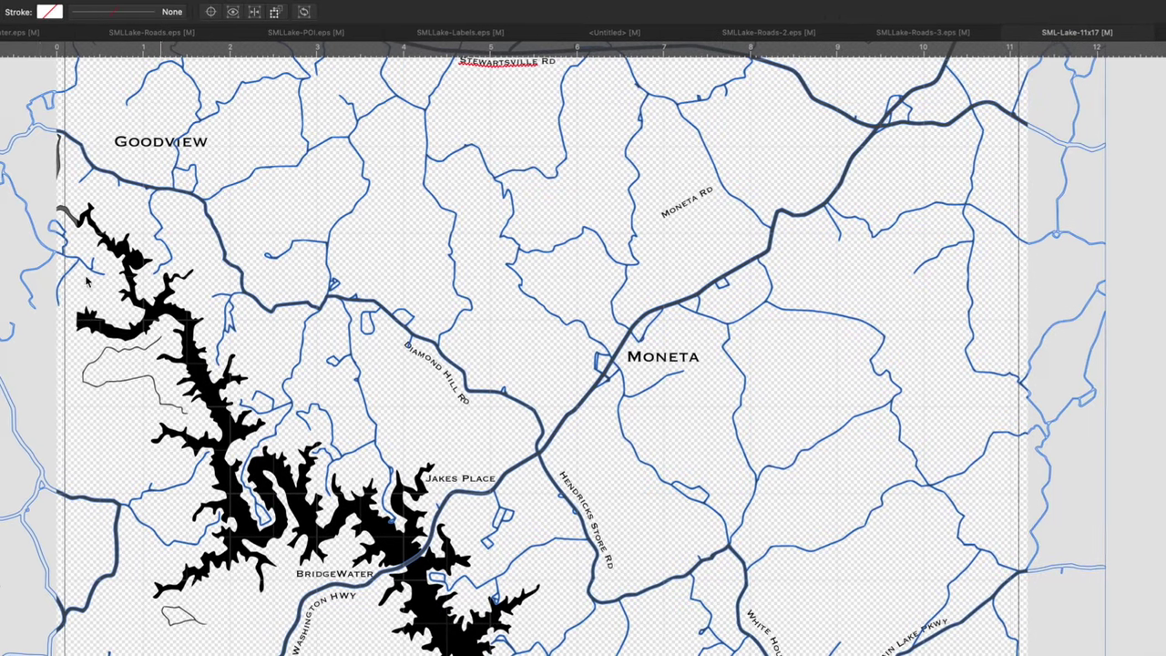
pyautogui.press('super+d')
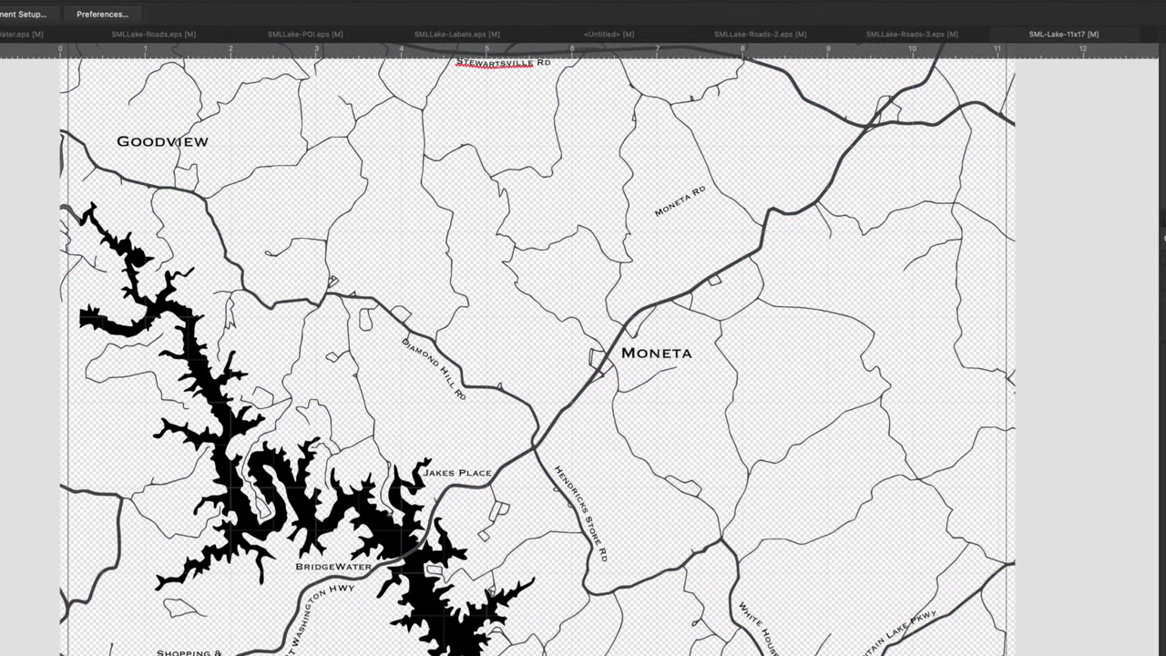
pyautogui.press('p')
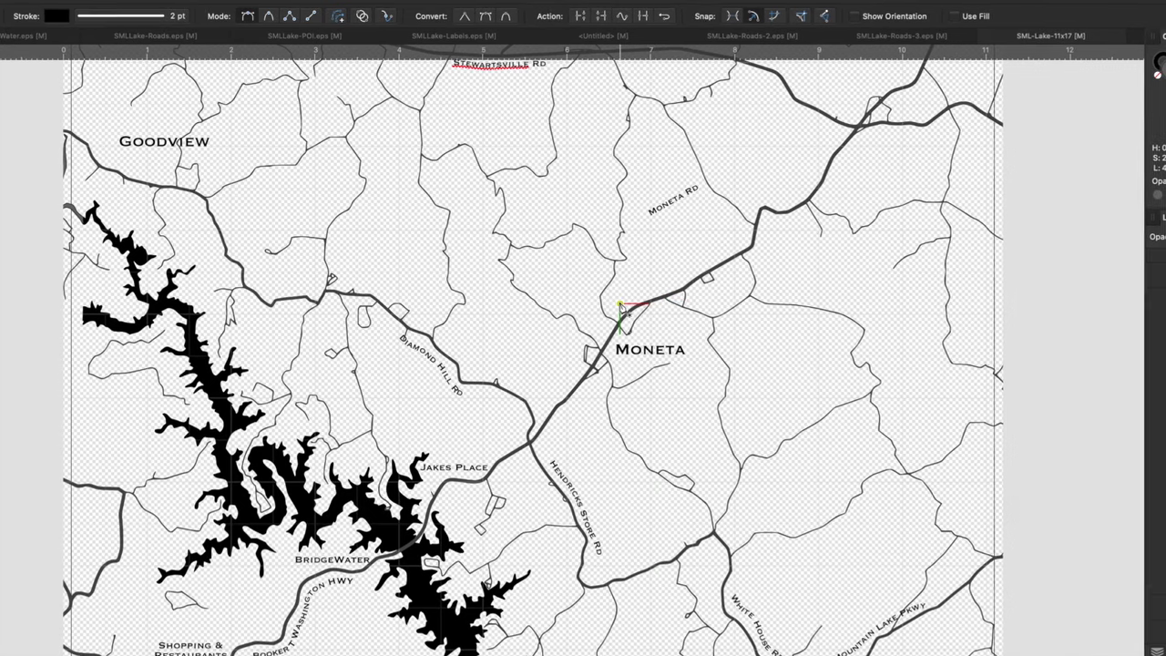
pyautogui.moveTo(616, 297); pyautogui.dragTo(634, 290)
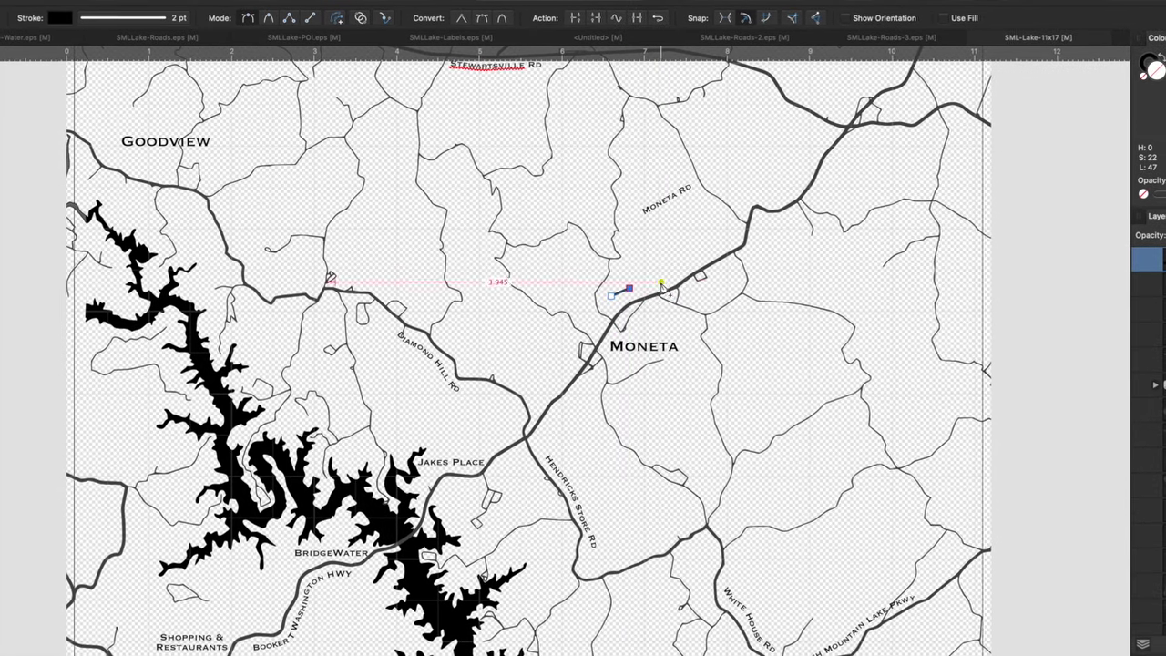
pyautogui.click(662, 284)
pyautogui.click(691, 261)
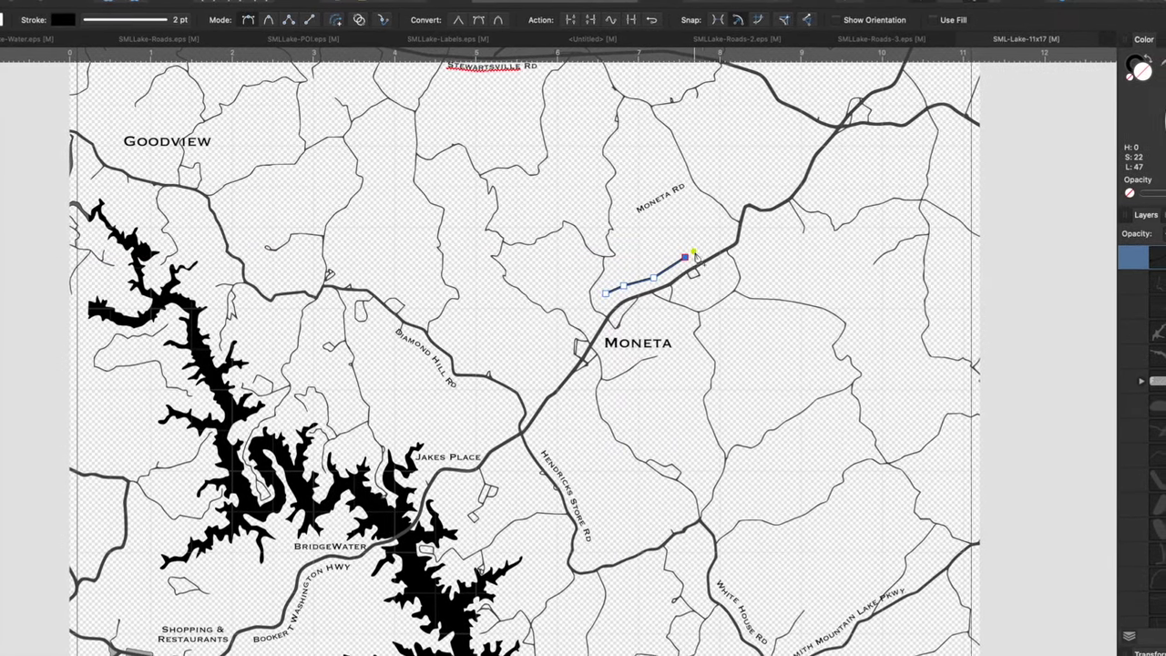
pyautogui.click(719, 236)
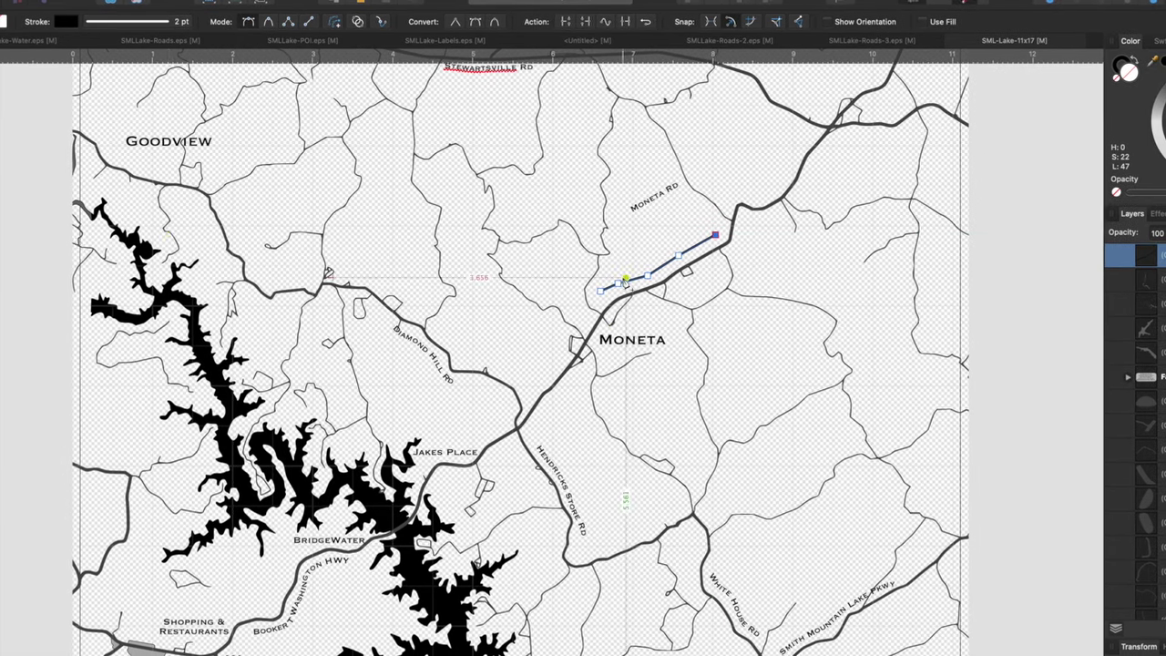
pyautogui.press('t')
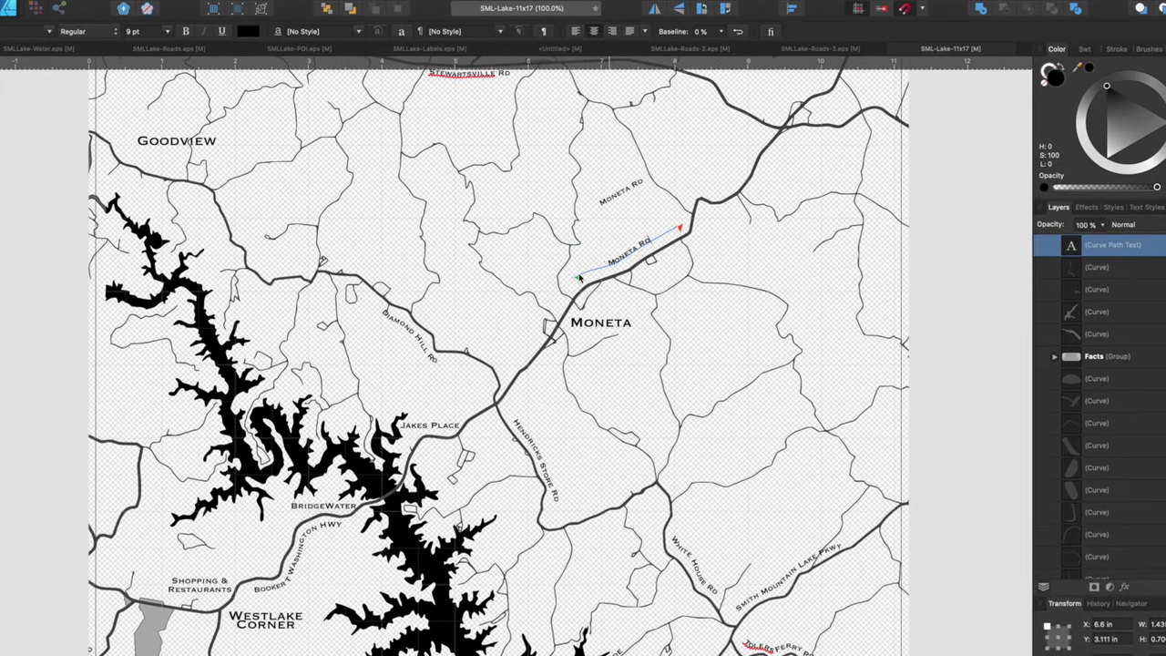
# Step: Trim the Moneta Rd path text and file it with the other road labels
pyautogui.moveTo(678, 228); pyautogui.dragTo(661, 239)
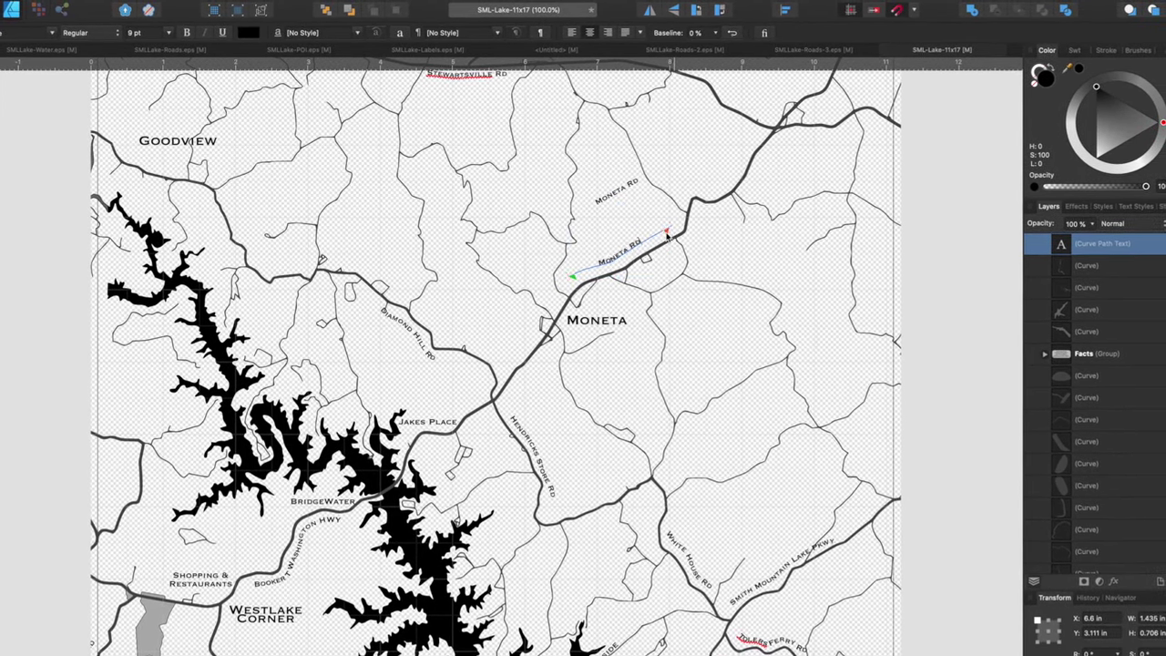
pyautogui.press('Escape')
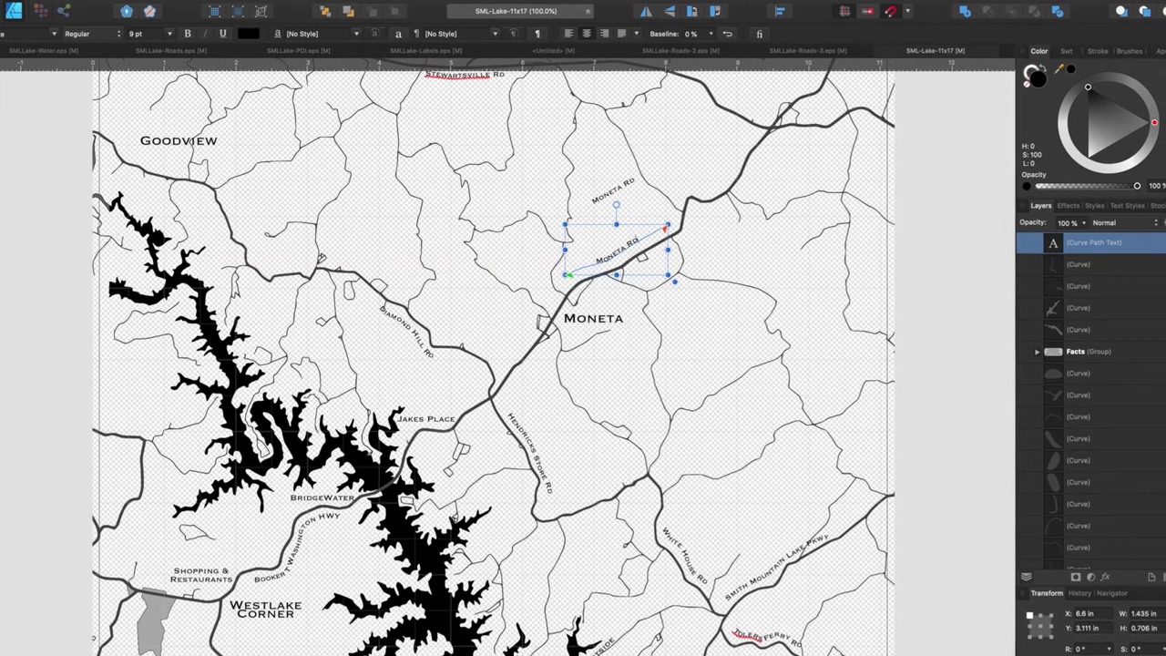
pyautogui.click(730, 248)
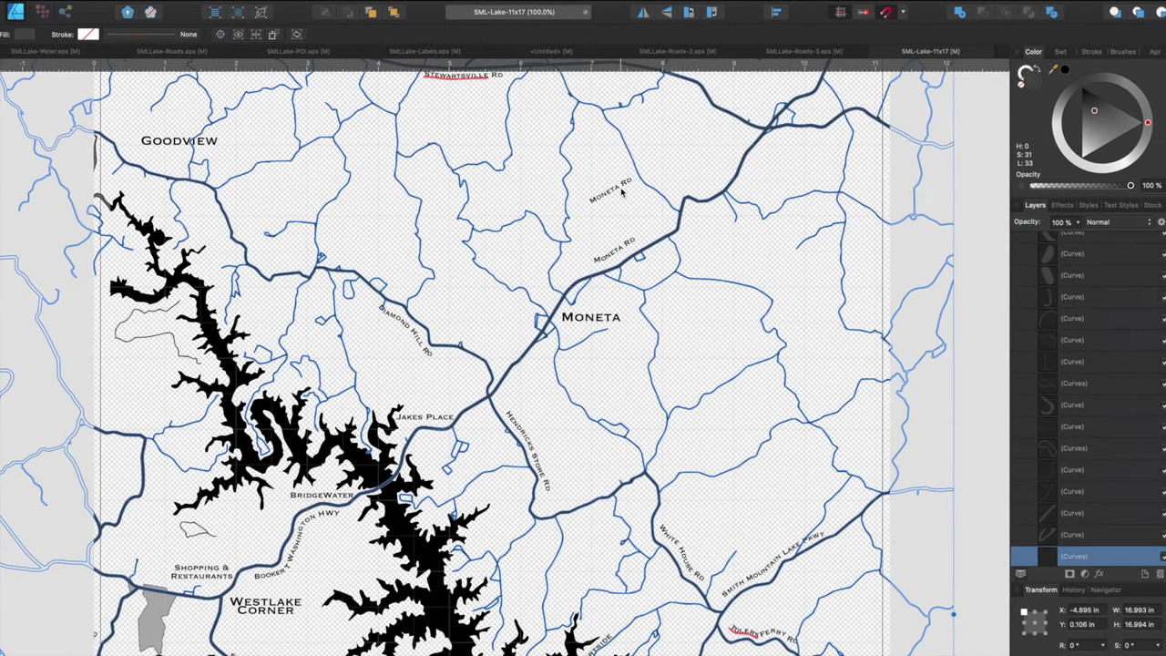
pyautogui.click(617, 254)
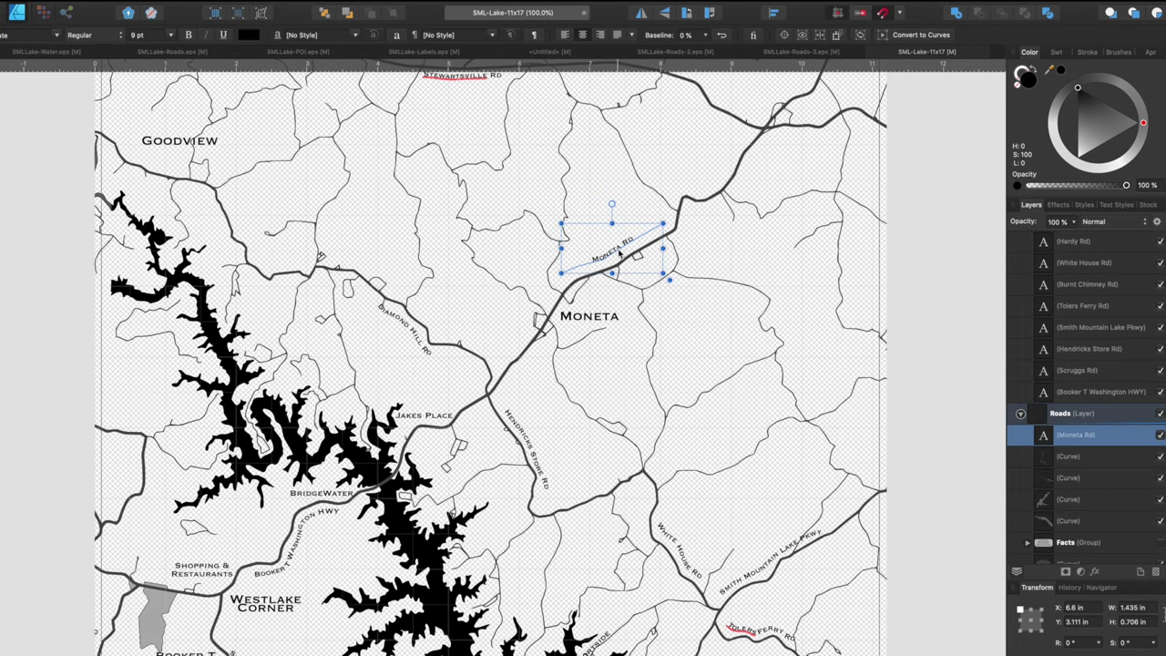
pyautogui.moveTo(1079, 435); pyautogui.dragTo(1093, 435)
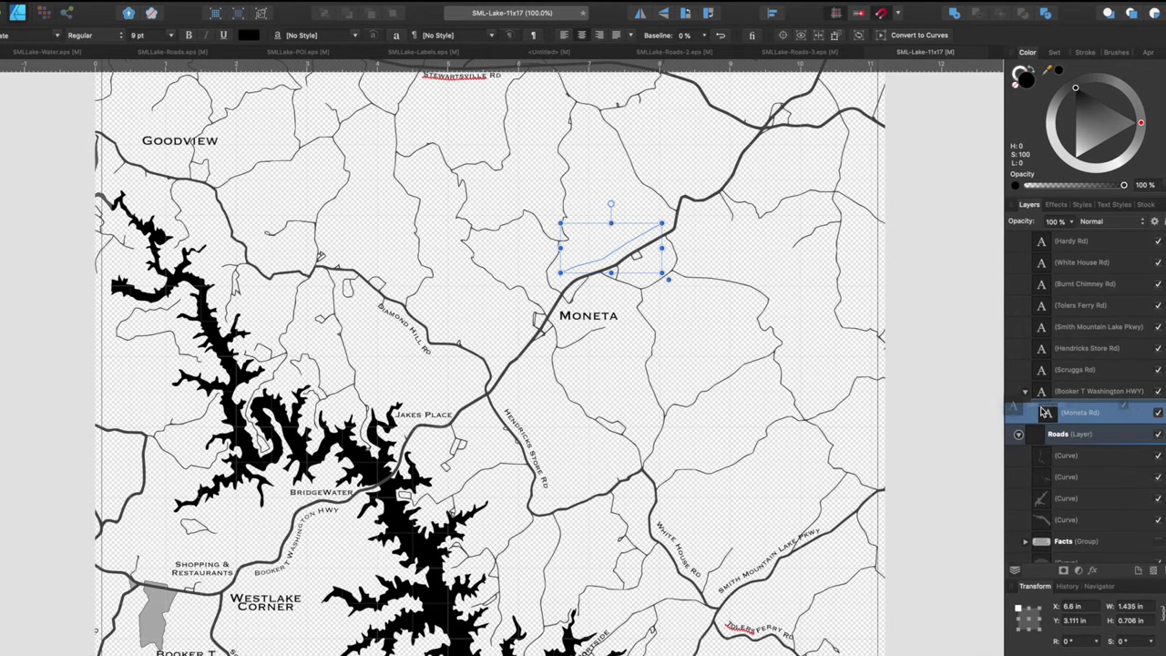
pyautogui.click(868, 407)
pyautogui.press('super+minus')
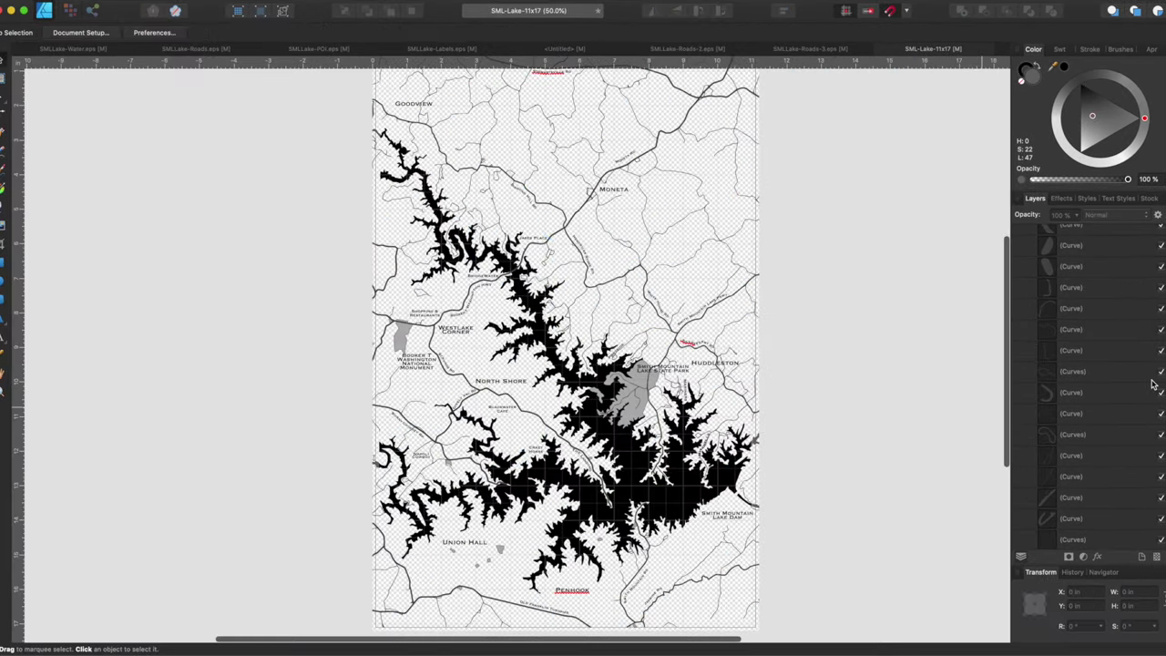
# Step: Show the Facts box and the compass rose on the map
pyautogui.scroll(10, 1151, 385)
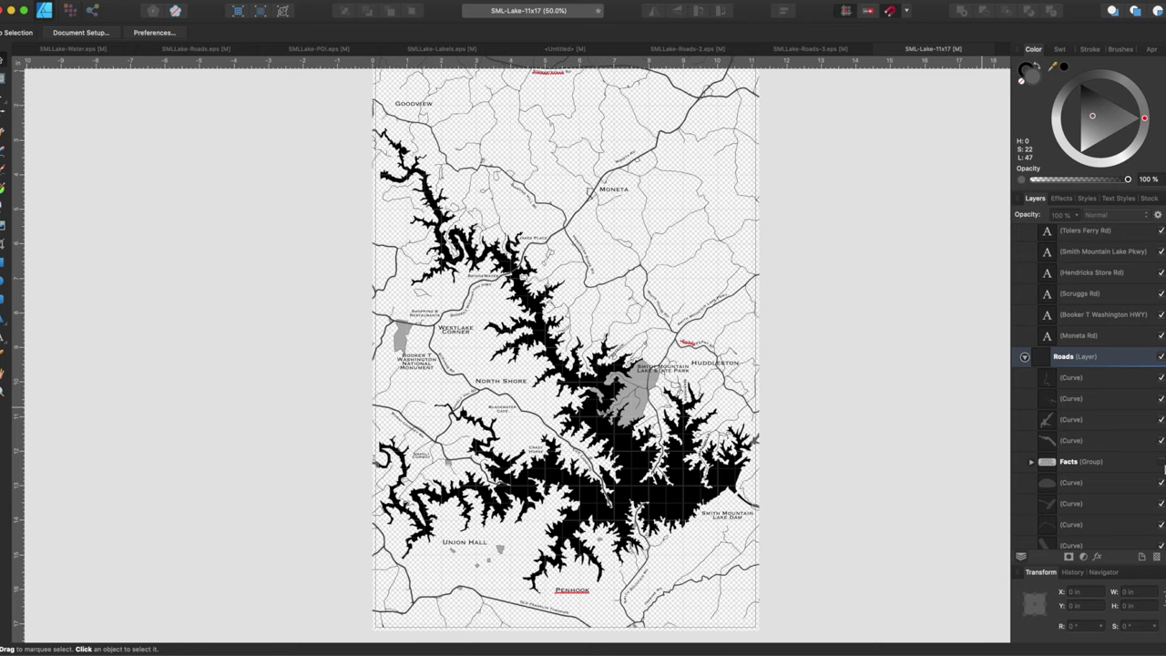
pyautogui.click(1160, 462)
pyautogui.scroll(-5, 491, 596)
pyautogui.hscroll(-2, 492, 595)
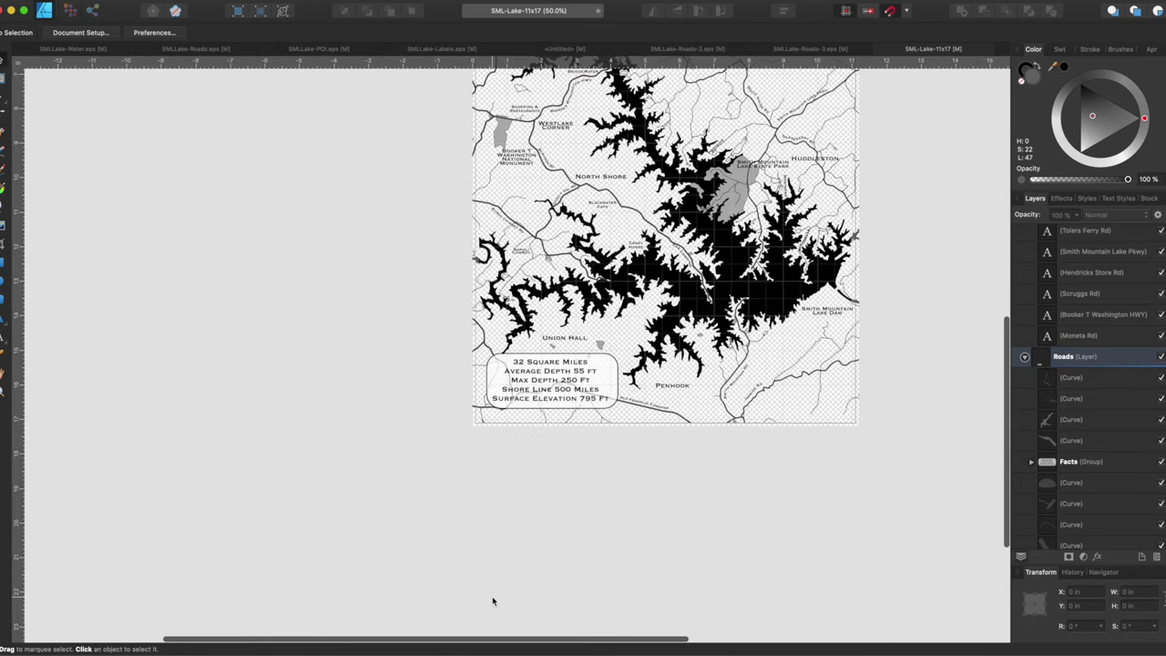
pyautogui.press('super+plus')
pyautogui.press('super+plus')
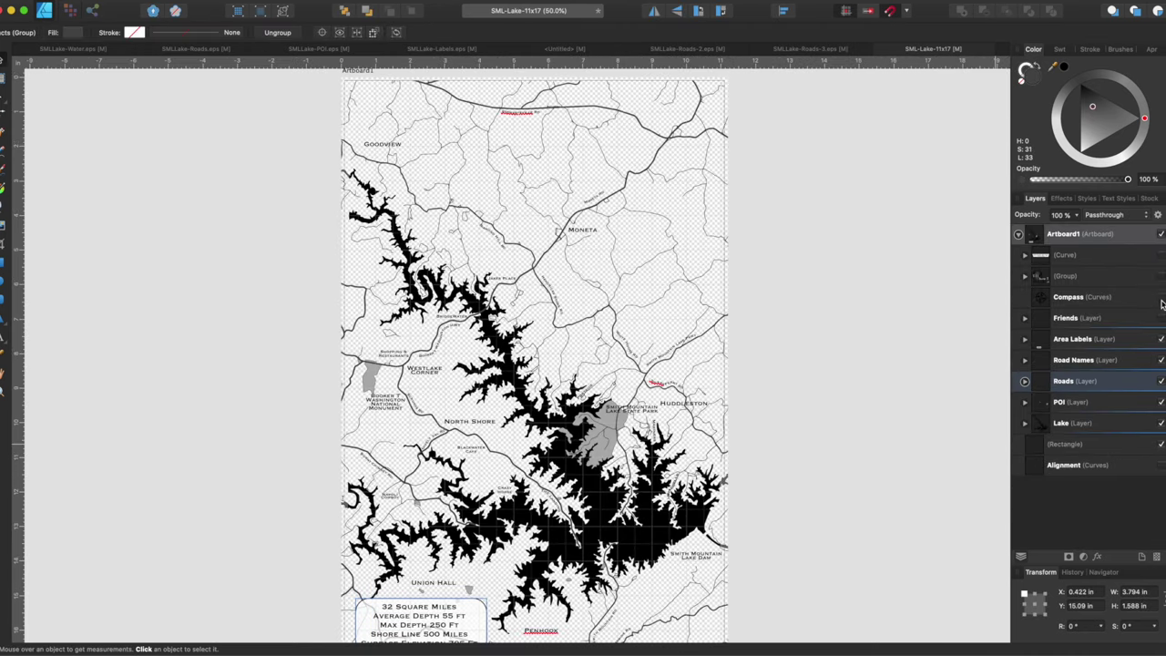
pyautogui.click(1161, 302)
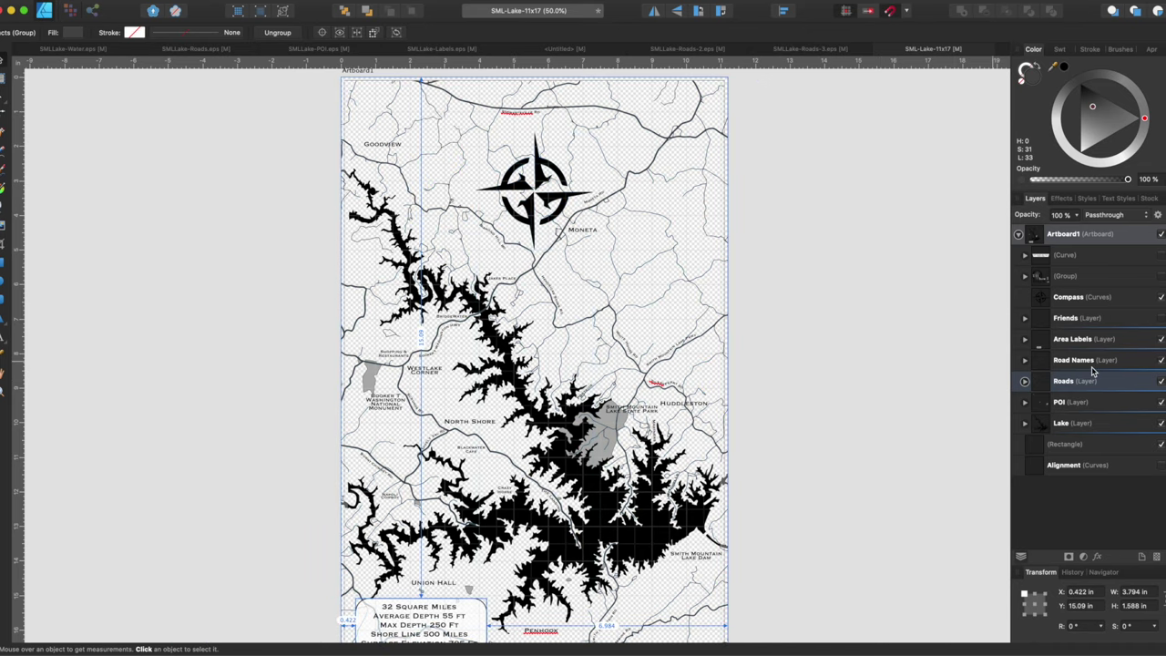
# Step: Paste the Smith Mountain Lake Virginia title banner back at the poster top
pyautogui.scroll(5, 677, 396)
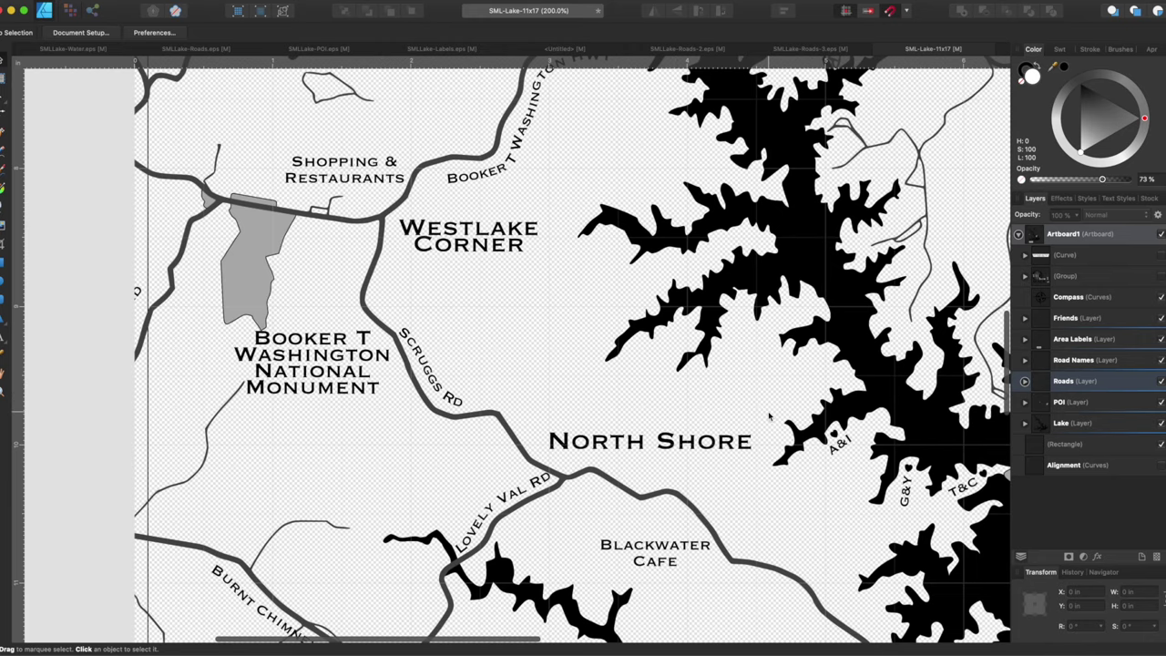
pyautogui.hscroll(5, 770, 416)
pyautogui.scroll(-1, 769, 416)
pyautogui.scroll(5, 770, 417)
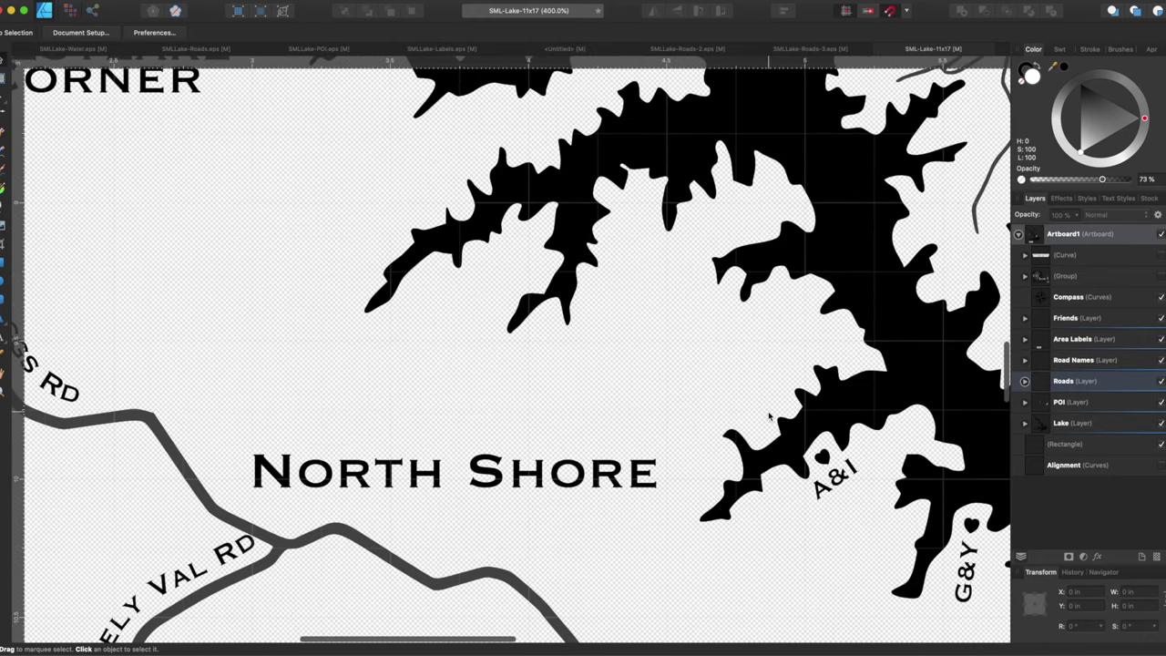
pyautogui.scroll(-5, 770, 416)
pyautogui.hscroll(5, 769, 416)
pyautogui.hscroll(2, 770, 416)
pyautogui.scroll(1, 769, 416)
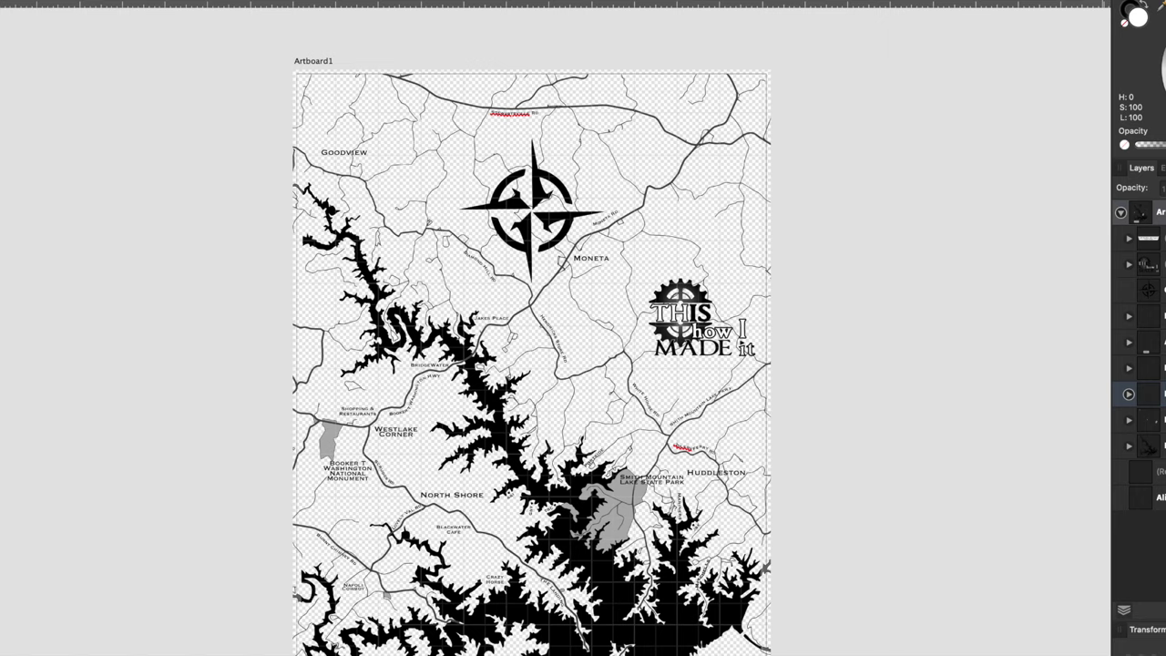
pyautogui.hotkey('ctrl', 'v')
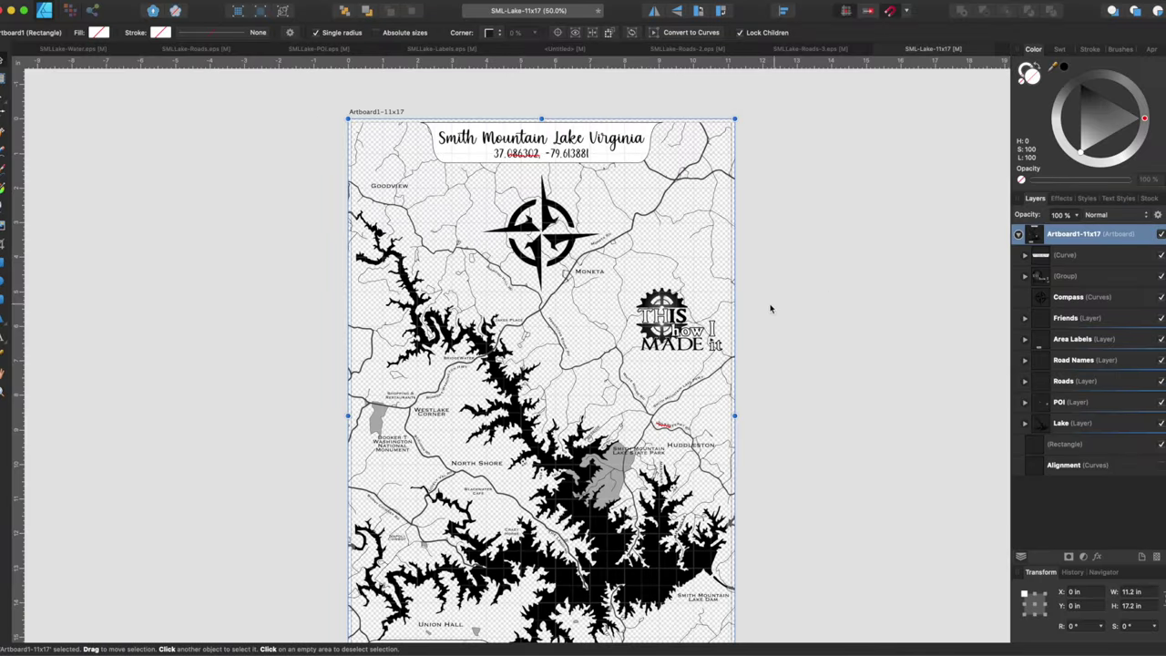
# Step: Hide the title banner, the THIS how I MADE it logo and the compass
pyautogui.click(818, 289)
pyautogui.scroll(-3, 817, 288)
pyautogui.hscroll(-2, 818, 289)
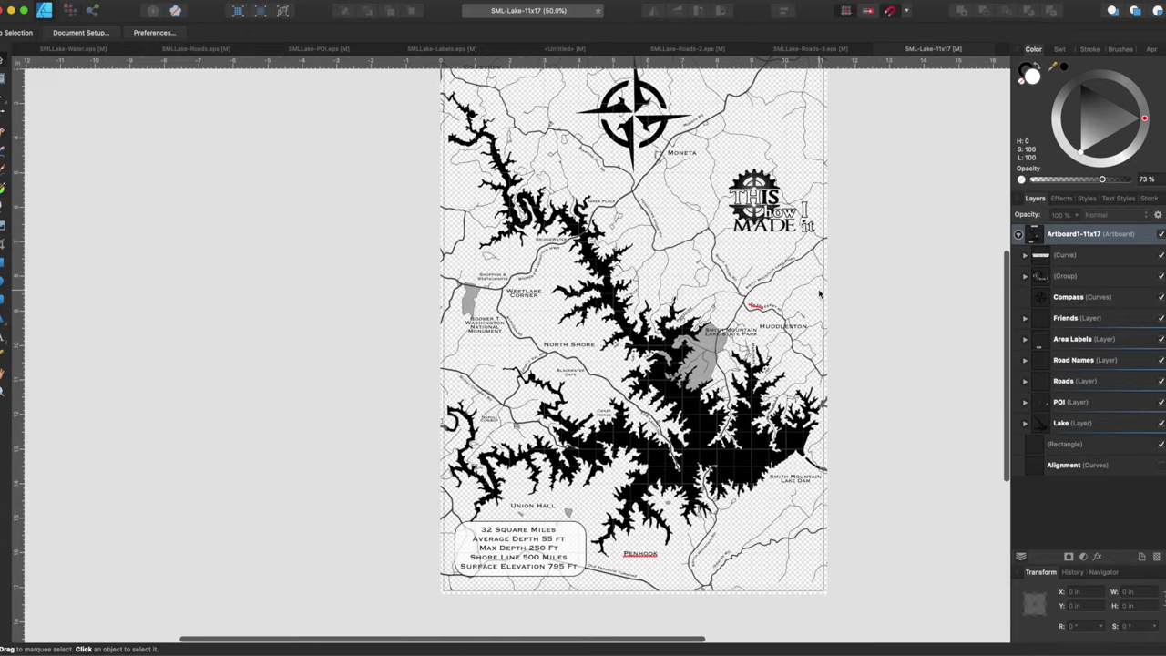
pyautogui.hscroll(2, 818, 293)
pyautogui.scroll(2, 819, 293)
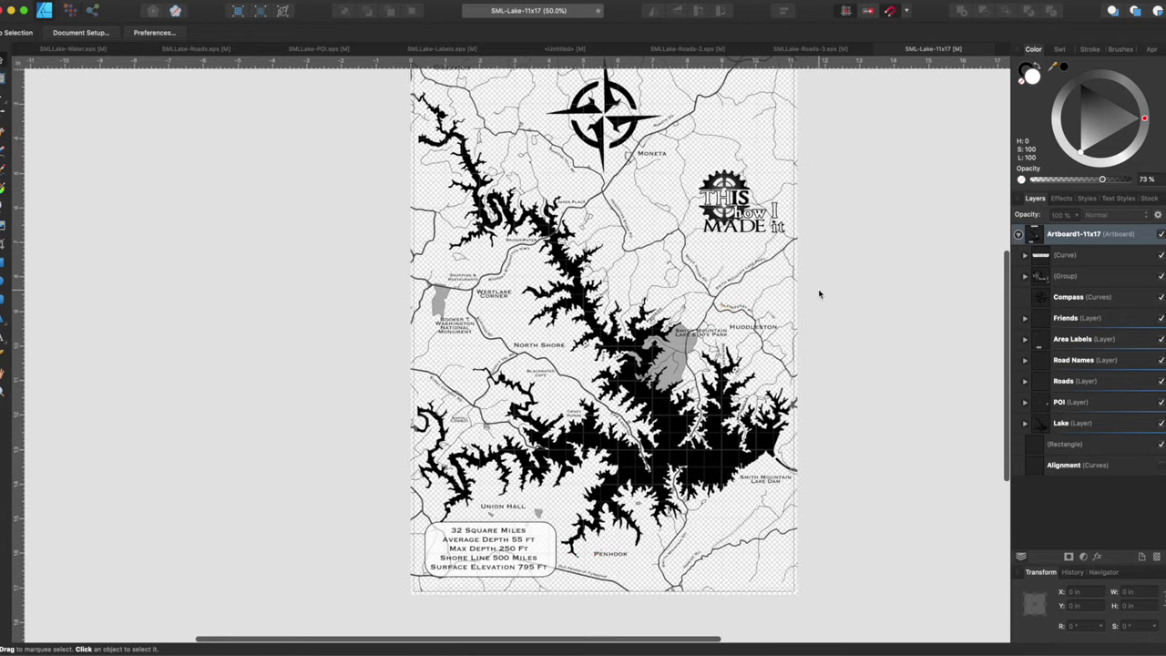
pyautogui.hscroll(1, 819, 294)
pyautogui.scroll(3, 819, 293)
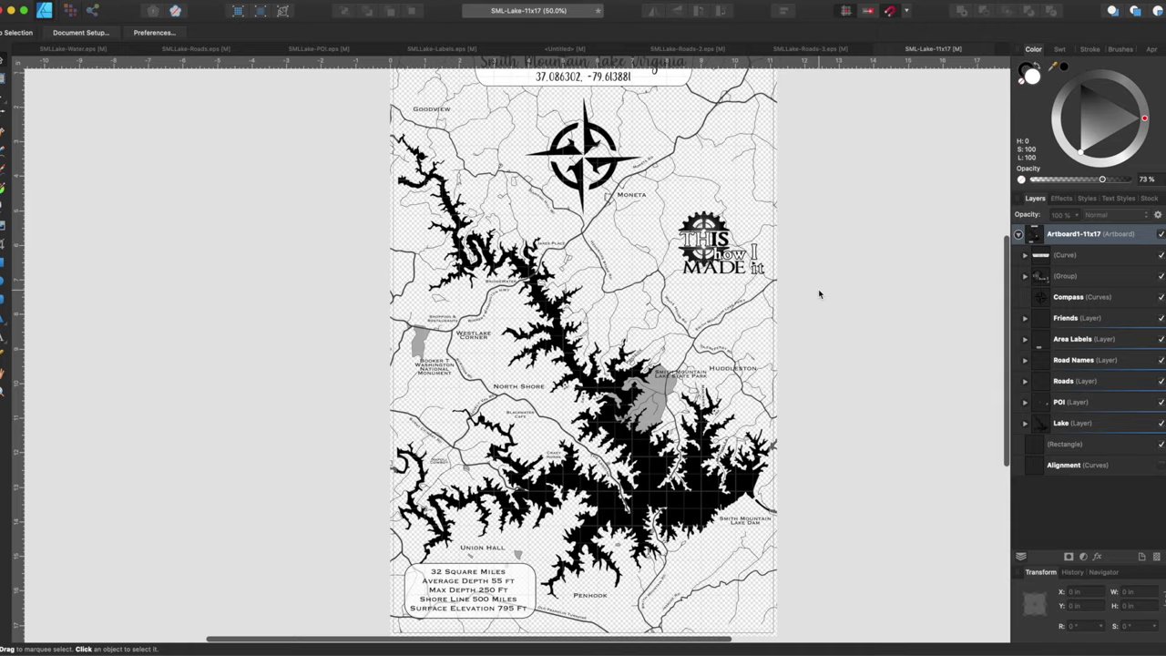
pyautogui.scroll(-1, 817, 288)
pyautogui.hscroll(1, 818, 289)
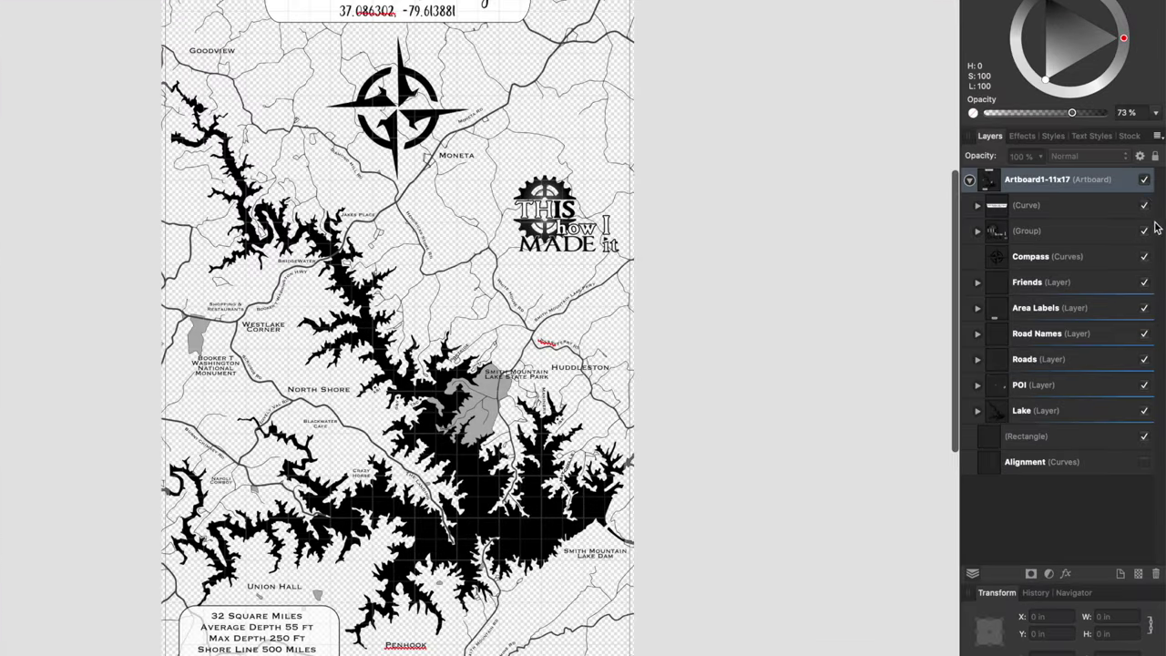
pyautogui.click(1161, 255)
pyautogui.click(1160, 276)
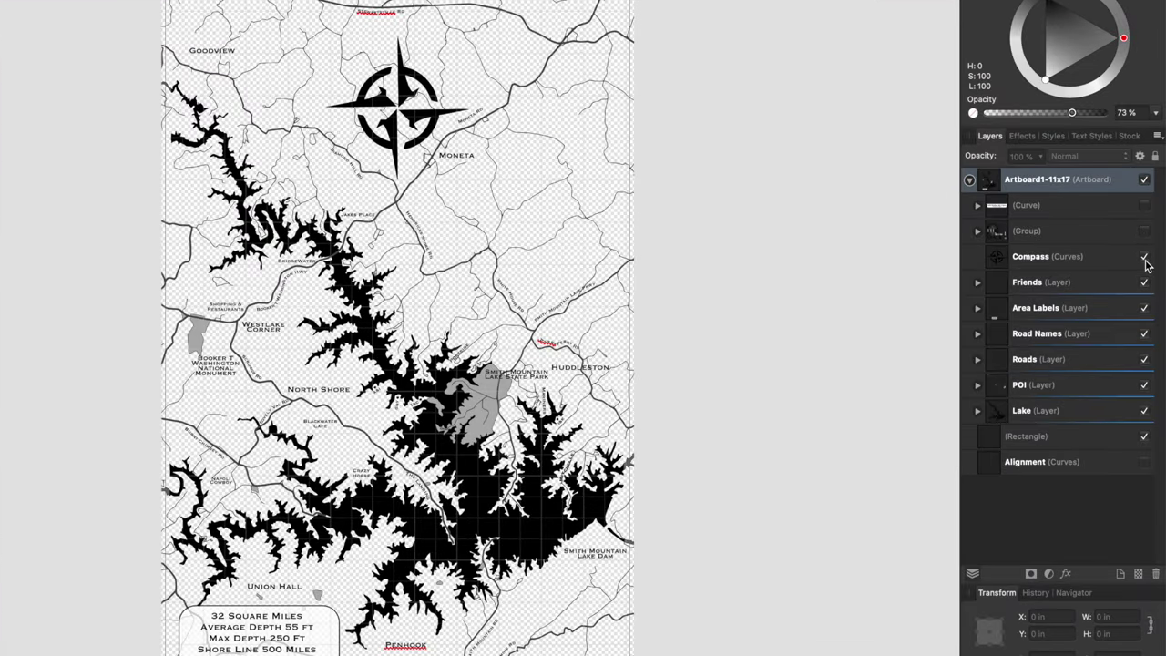
pyautogui.click(1145, 259)
# Step: Hide the area labels, road names, roads and points of interest layers
pyautogui.click(1145, 309)
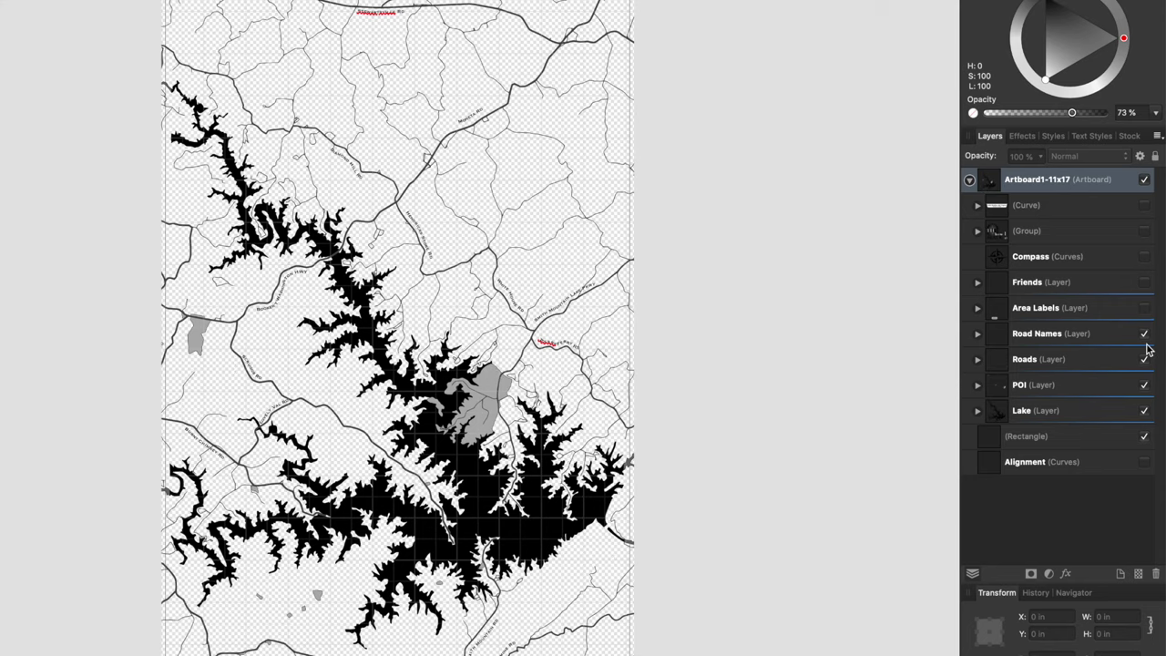
pyautogui.click(1145, 335)
pyautogui.click(1146, 361)
pyautogui.click(1146, 385)
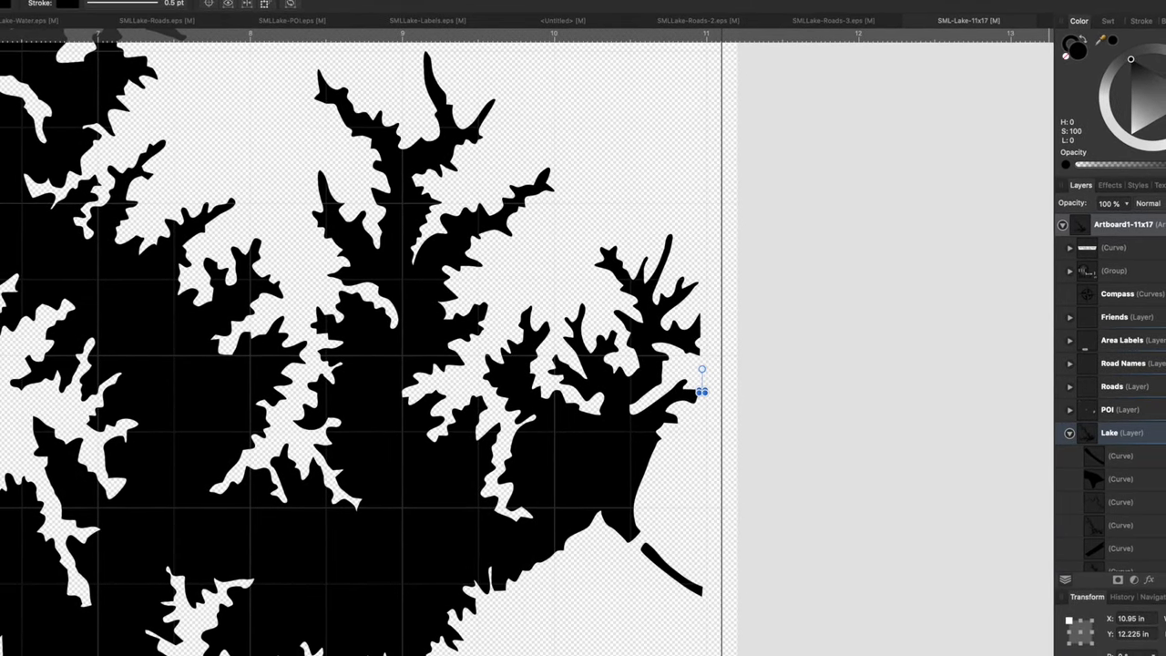
# Step: Show Roads to pick the grey shape at the lake edge, hide it, then use the Node tool
pyautogui.click(1155, 405)
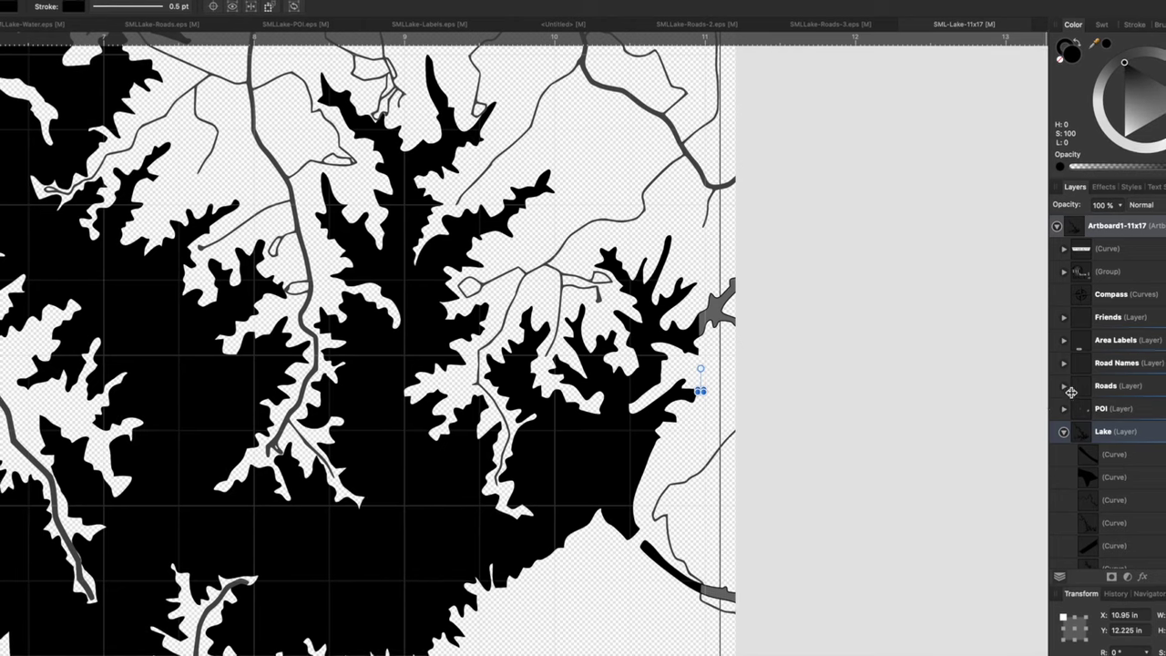
pyautogui.click(723, 301)
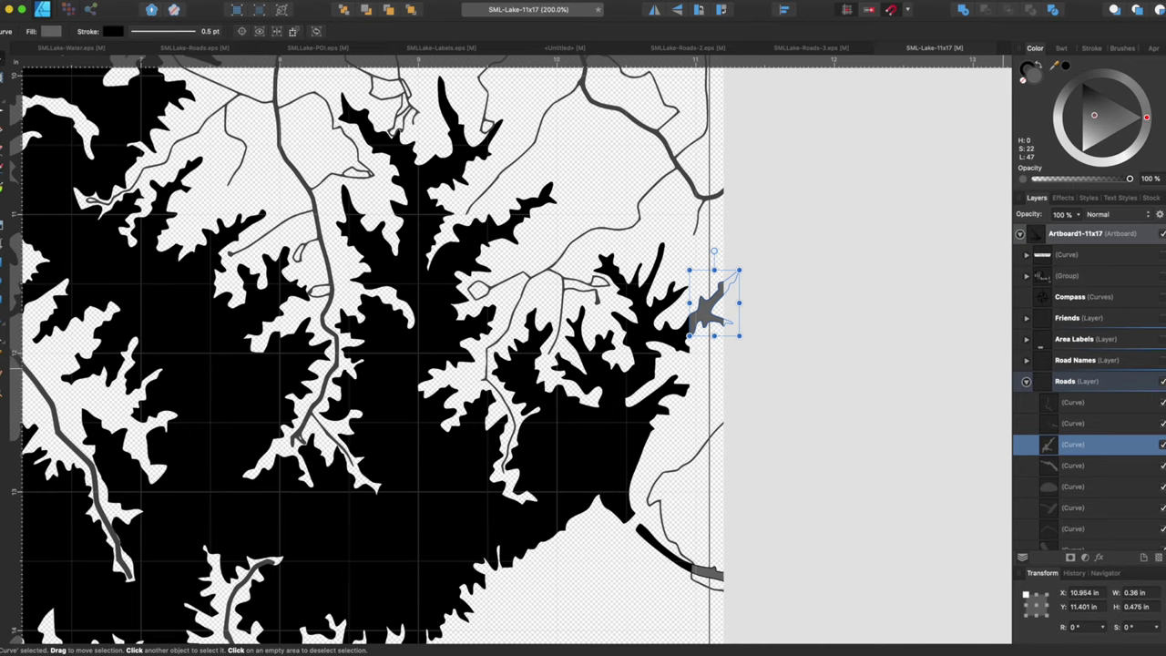
pyautogui.click(1162, 382)
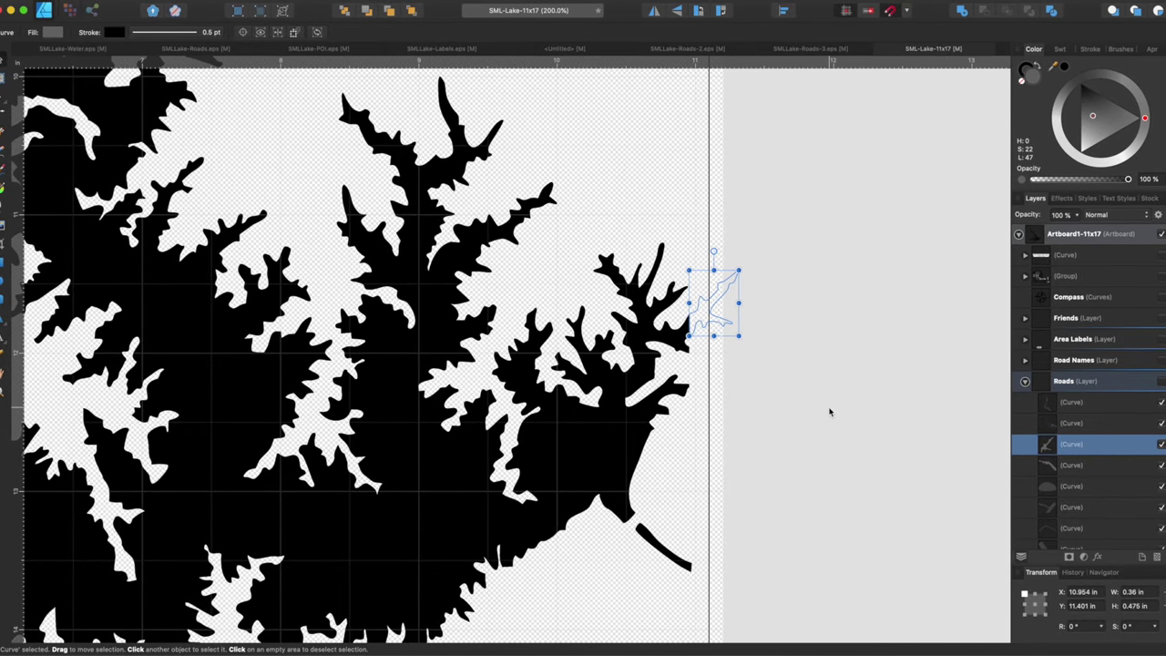
pyautogui.press('a')
pyautogui.scroll(6, 637, 364)
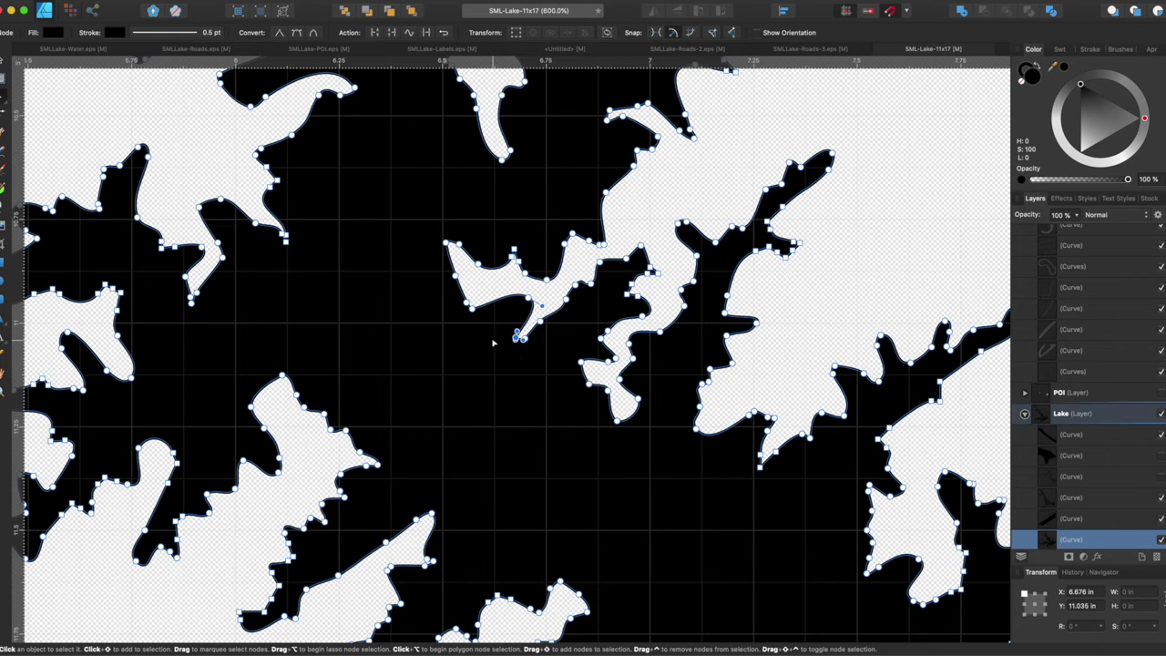
# Step: Select the white strip crossing the lake near BridgeWater
pyautogui.hscroll(-8, 493, 344)
pyautogui.scroll(4, 493, 343)
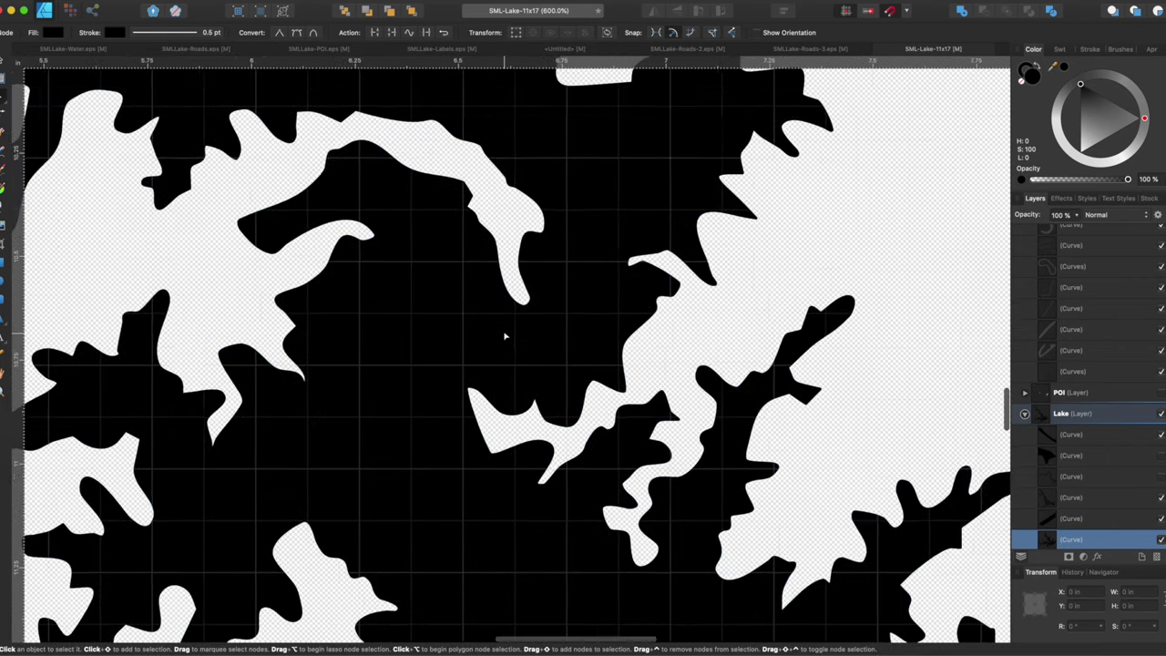
pyautogui.hscroll(-3, 503, 336)
pyautogui.scroll(2, 503, 336)
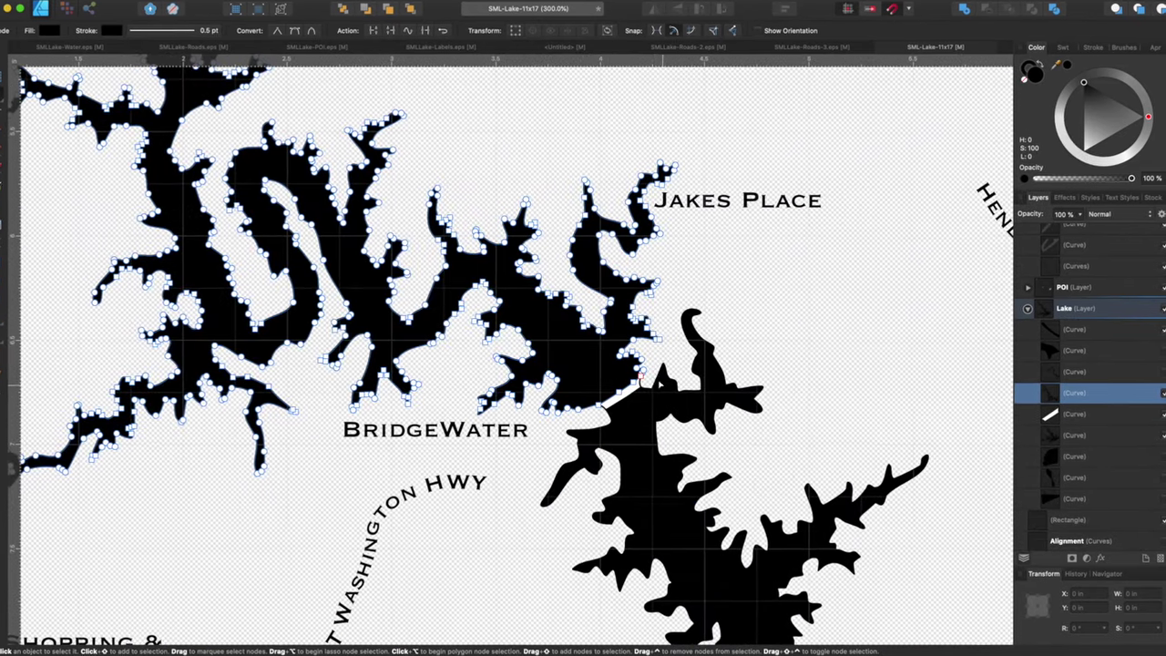
pyautogui.click(664, 437)
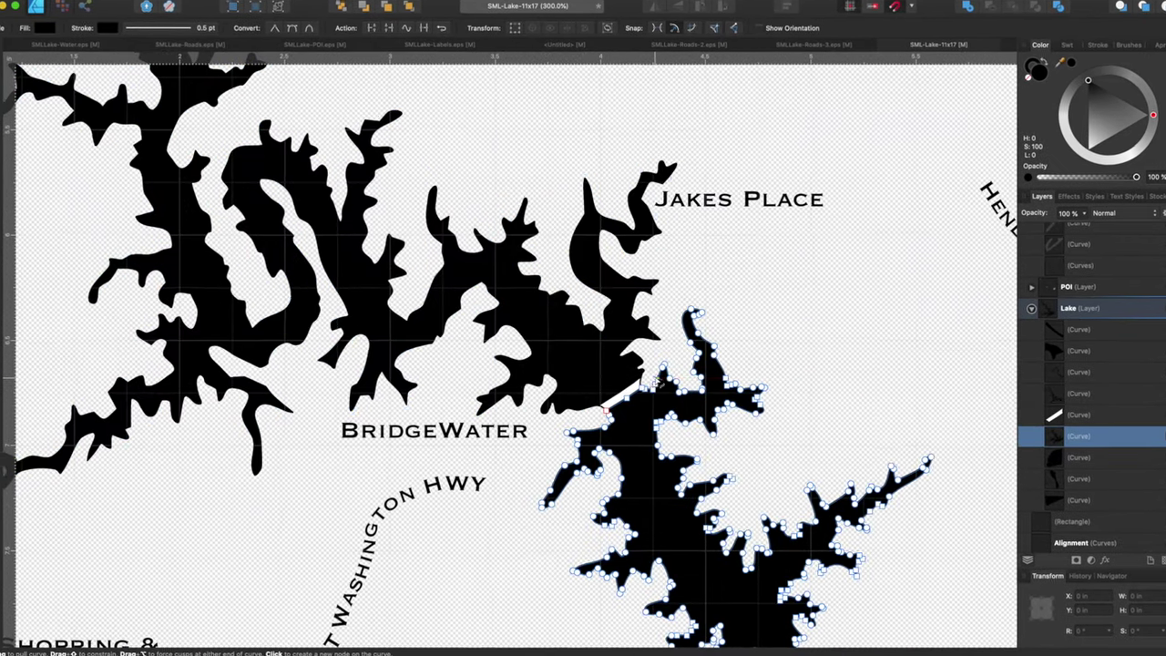
pyautogui.press('super+d')
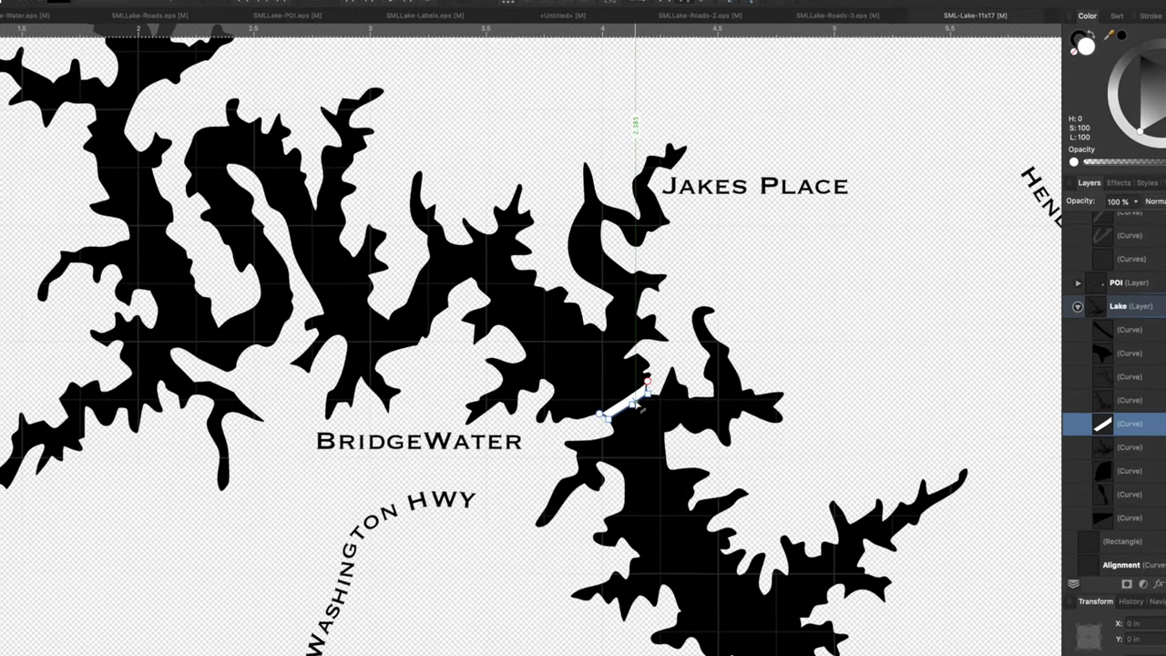
pyautogui.click(635, 403)
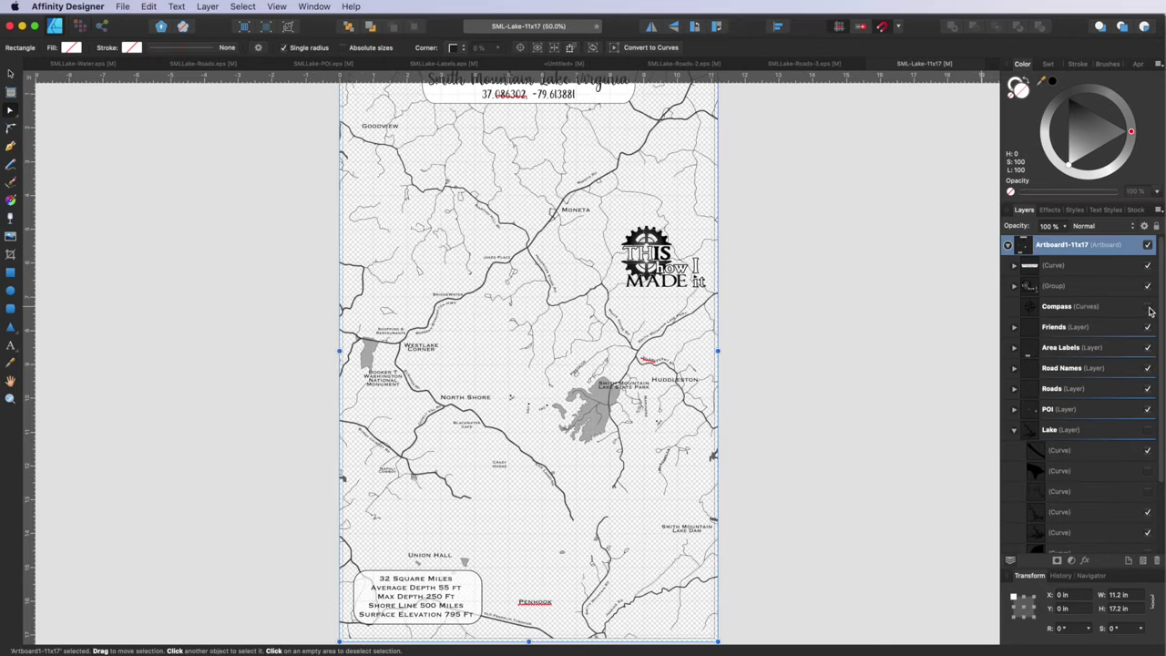
# Step: Export the selection without background as PNG 'SML-Lake-11x17-Etch' to Documents
pyautogui.click(170, 216)
pyautogui.click(581, 215)
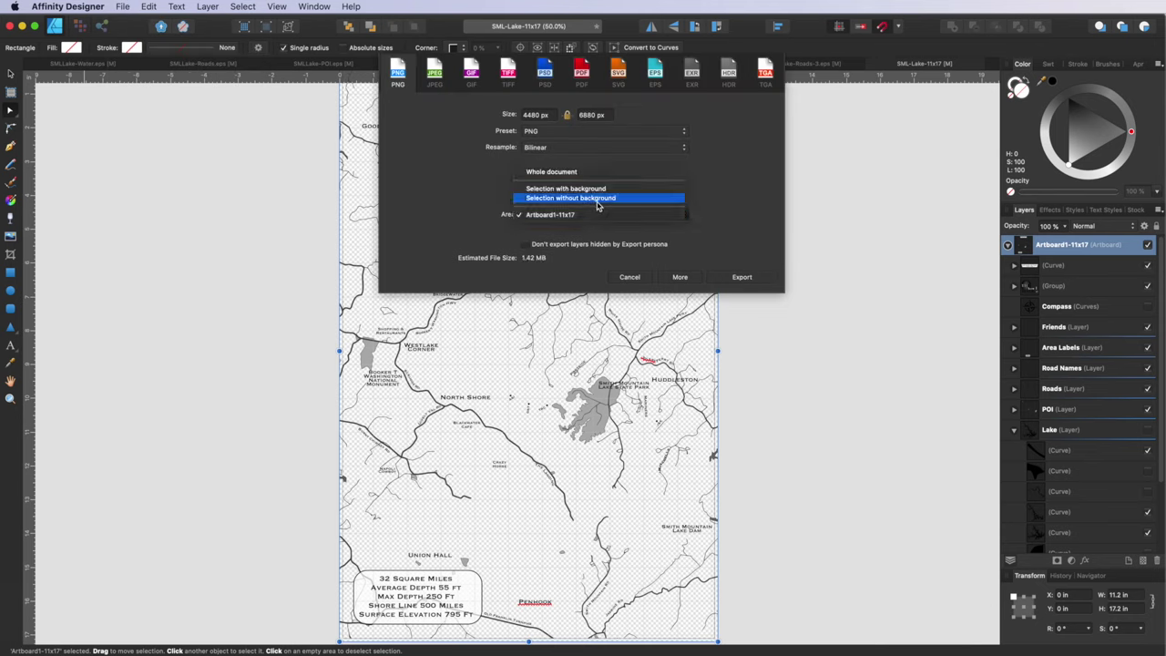
pyautogui.click(596, 198)
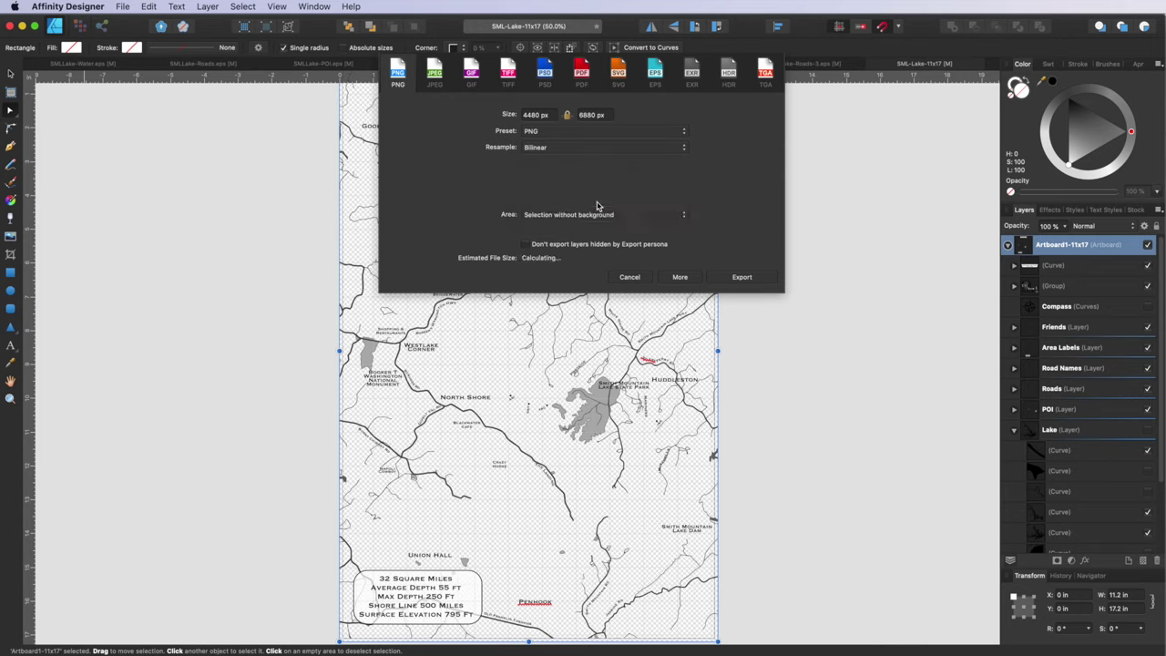
pyautogui.click(738, 276)
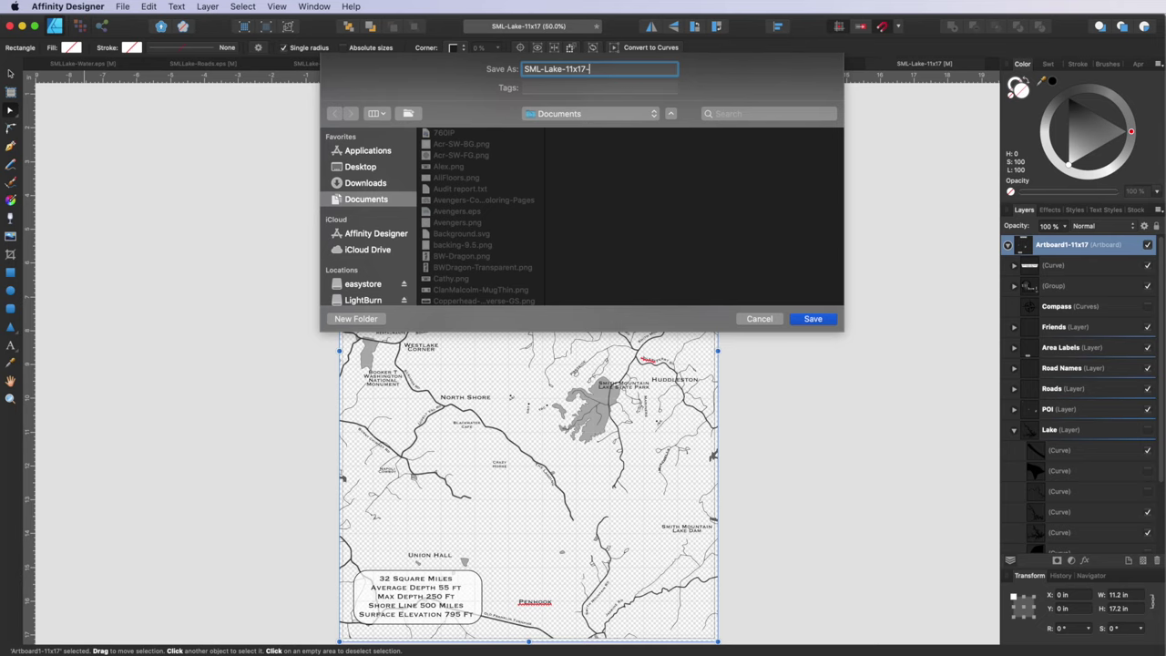
pyautogui.click(811, 319)
# Step: Leave only the Lake and Compass layers visible, hiding all the others
pyautogui.click(1147, 429)
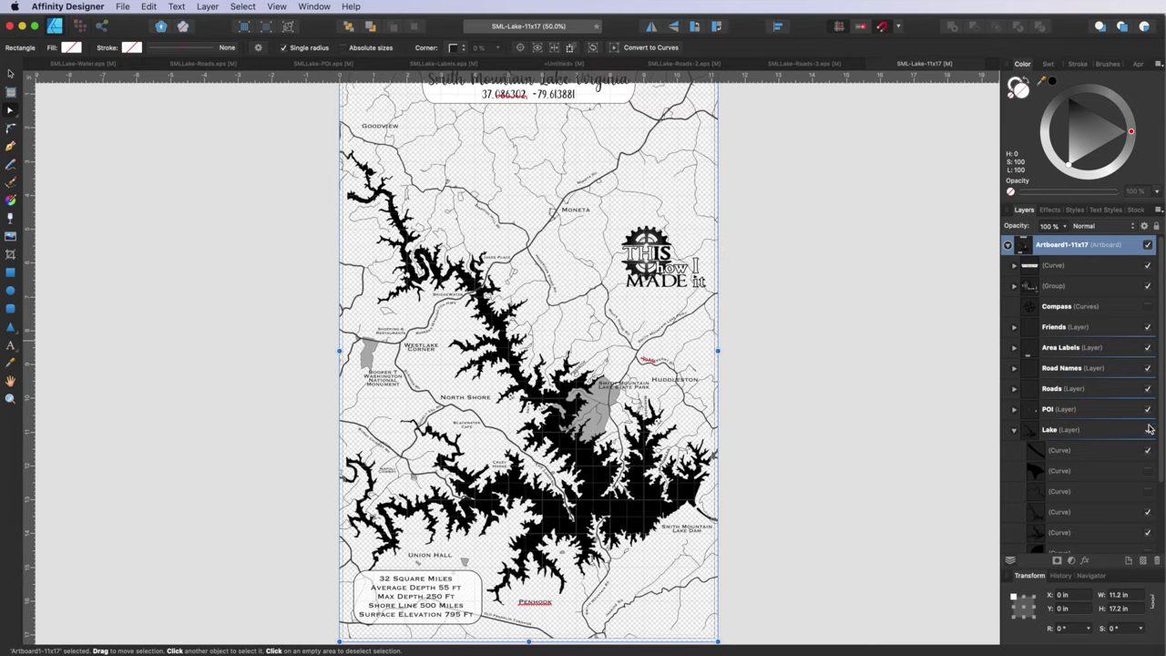
pyautogui.click(1147, 409)
pyautogui.click(1147, 388)
pyautogui.click(1147, 368)
pyautogui.click(1146, 347)
pyautogui.click(1146, 326)
pyautogui.click(1147, 306)
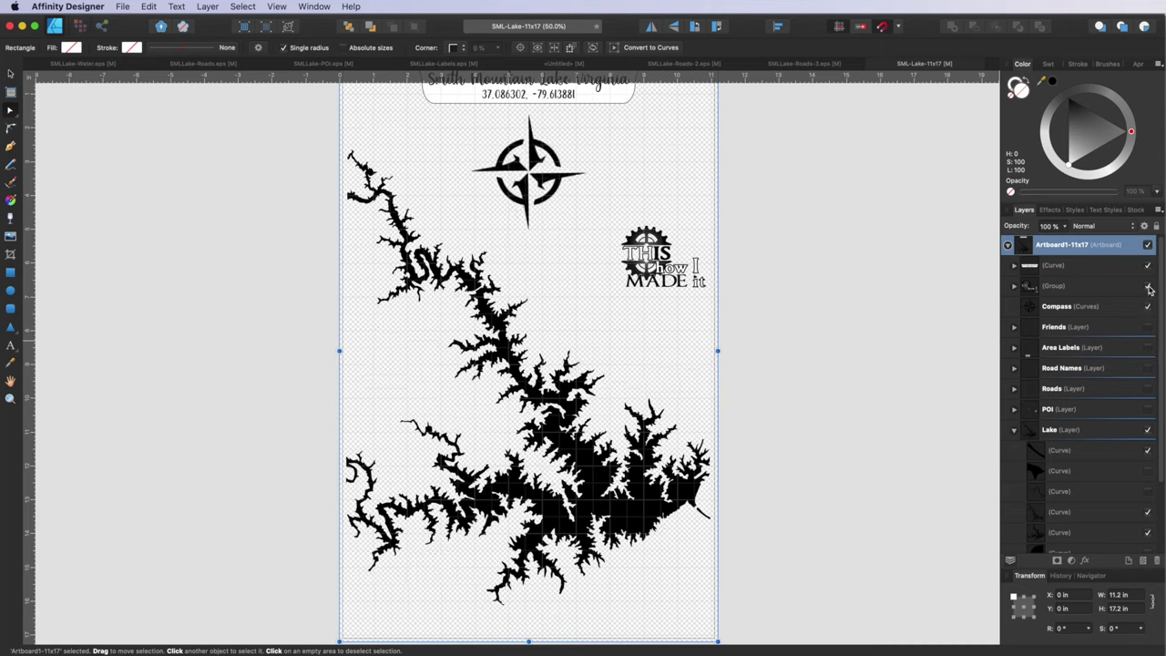
pyautogui.click(1147, 285)
pyautogui.click(1146, 265)
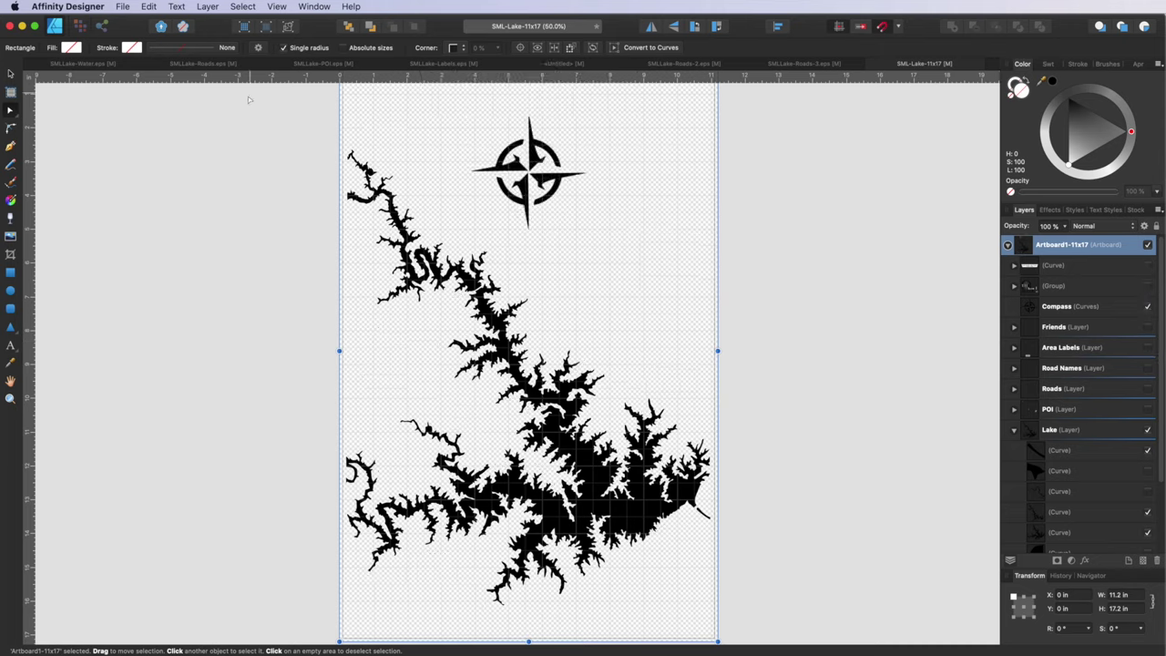
# Step: Start a PNG export of the lake-and-compass selection without background
pyautogui.click(121, 6)
pyautogui.click(177, 220)
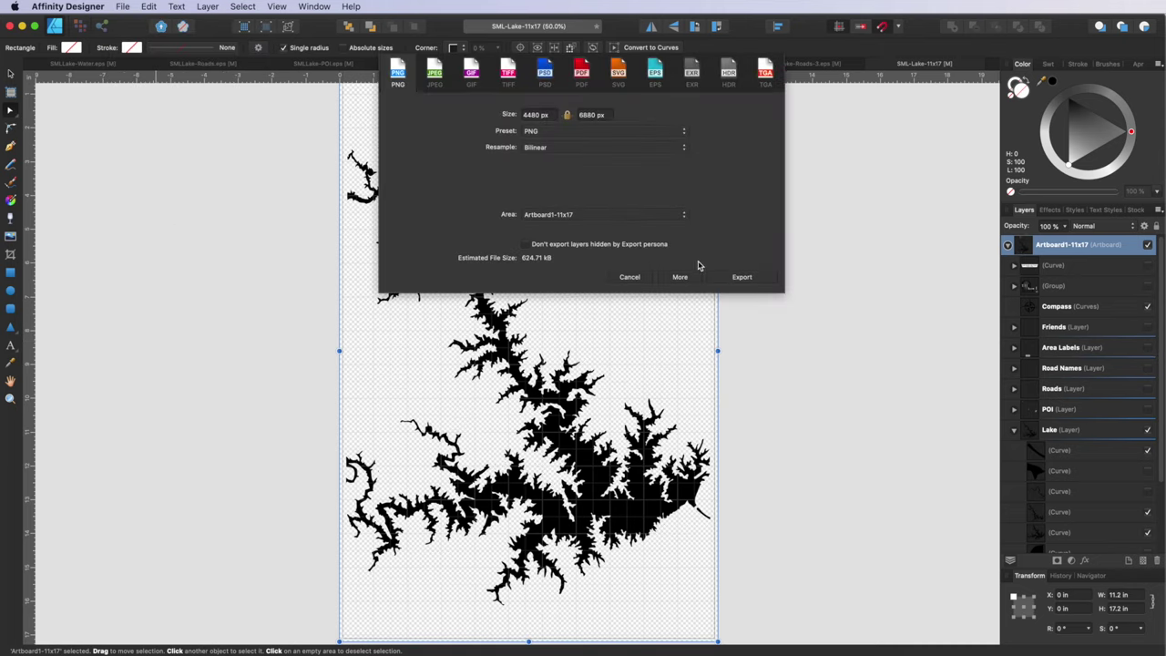
pyautogui.click(635, 219)
pyautogui.click(627, 200)
pyautogui.click(712, 278)
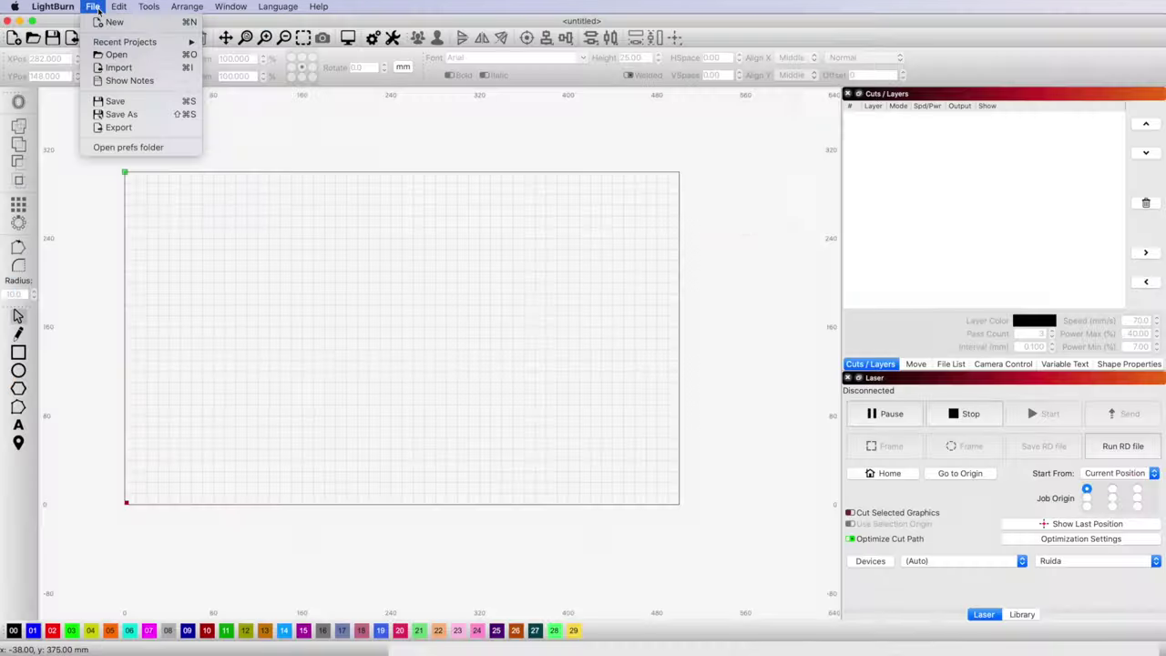
# Step: Import the etch map PNG, rotate it to landscape and centre it on the page
pyautogui.click(125, 78)
pyautogui.click(562, 263)
pyautogui.doubleClick(742, 213)
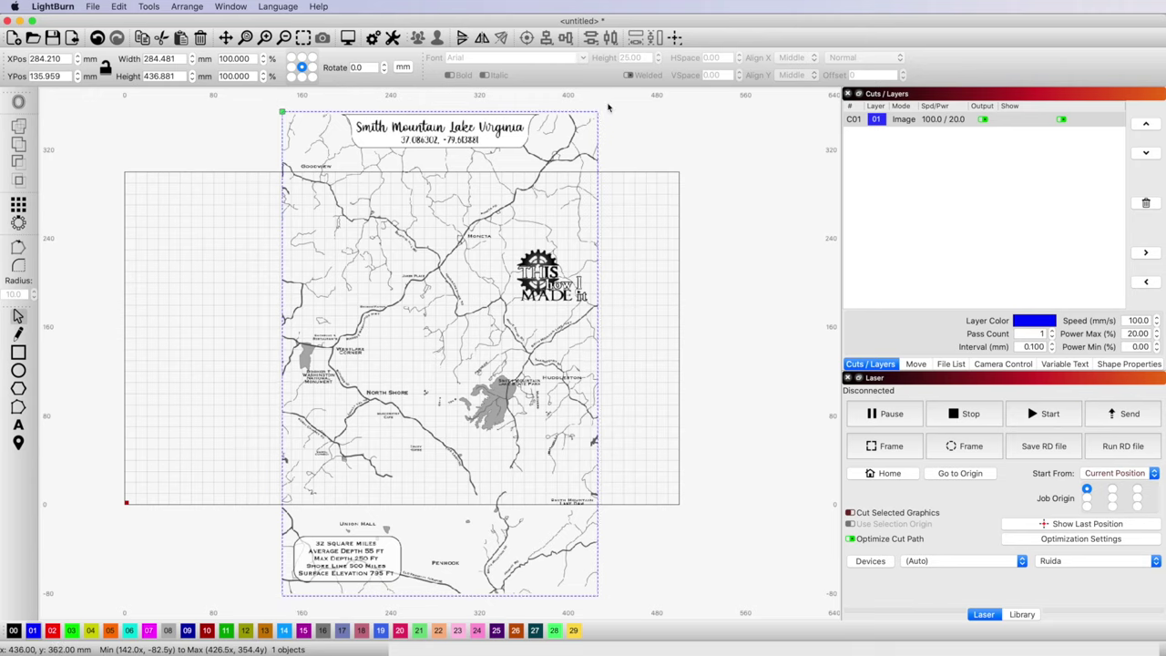
pyautogui.moveTo(600, 107); pyautogui.dragTo(688, 516)
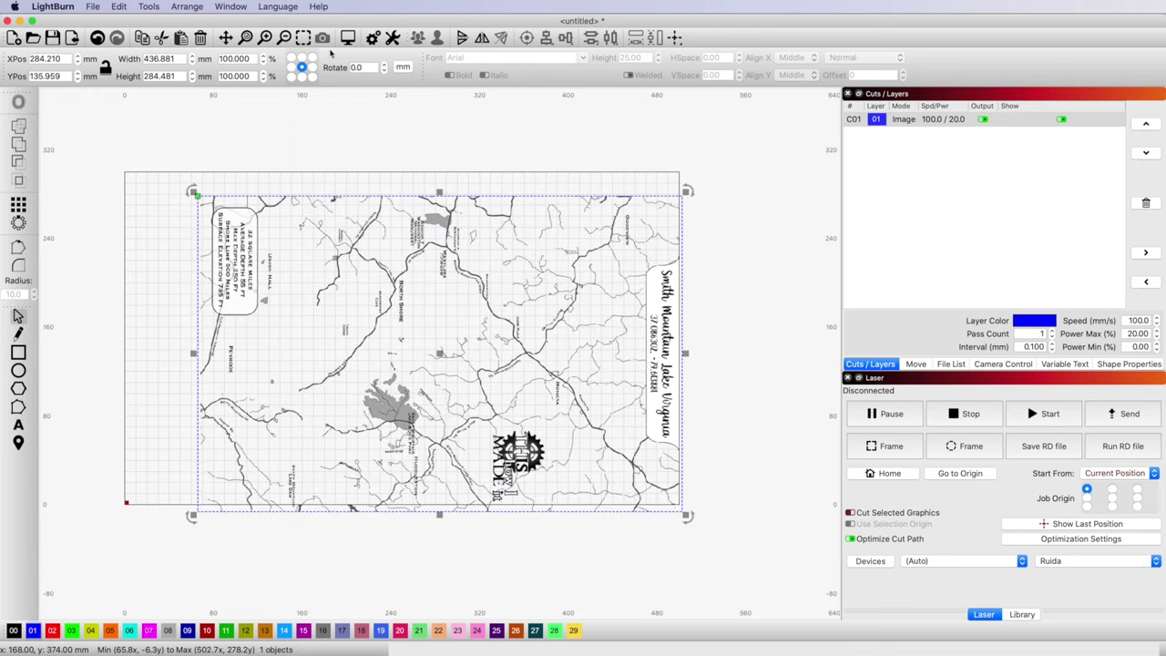
pyautogui.click(185, 5)
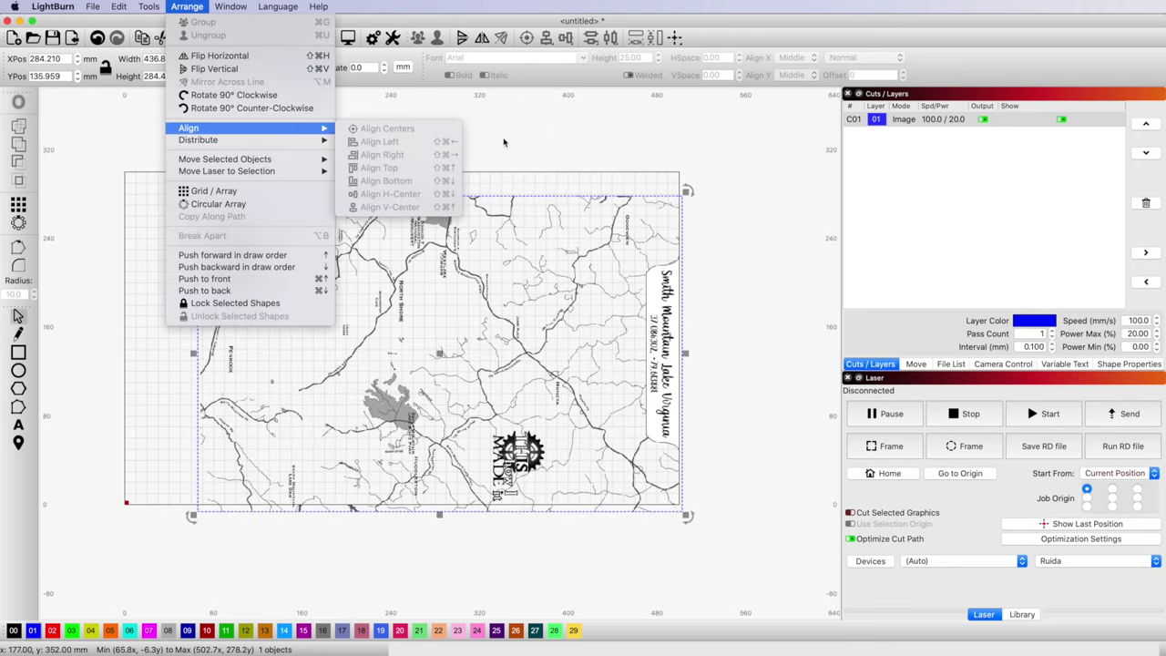
pyautogui.click(373, 219)
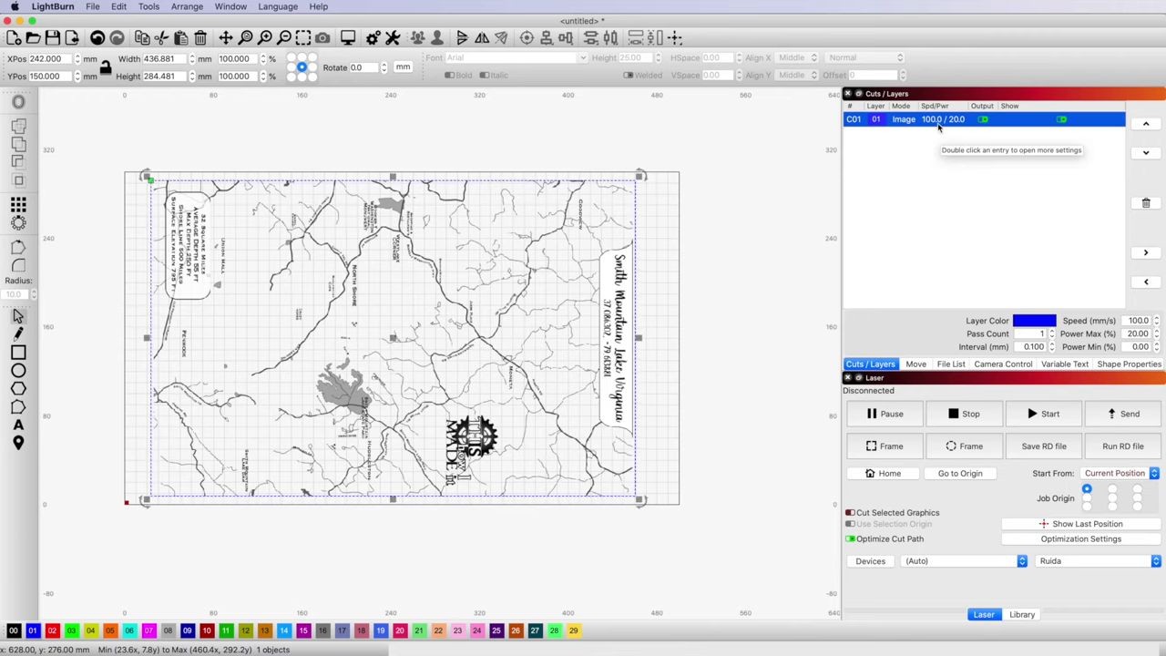
pyautogui.moveTo(761, 112); pyautogui.dragTo(143, 183)
pyautogui.moveTo(755, 182); pyautogui.dragTo(474, 273)
# Step: Import the lake cut PNG and centre it over the road map
pyautogui.click(72, 39)
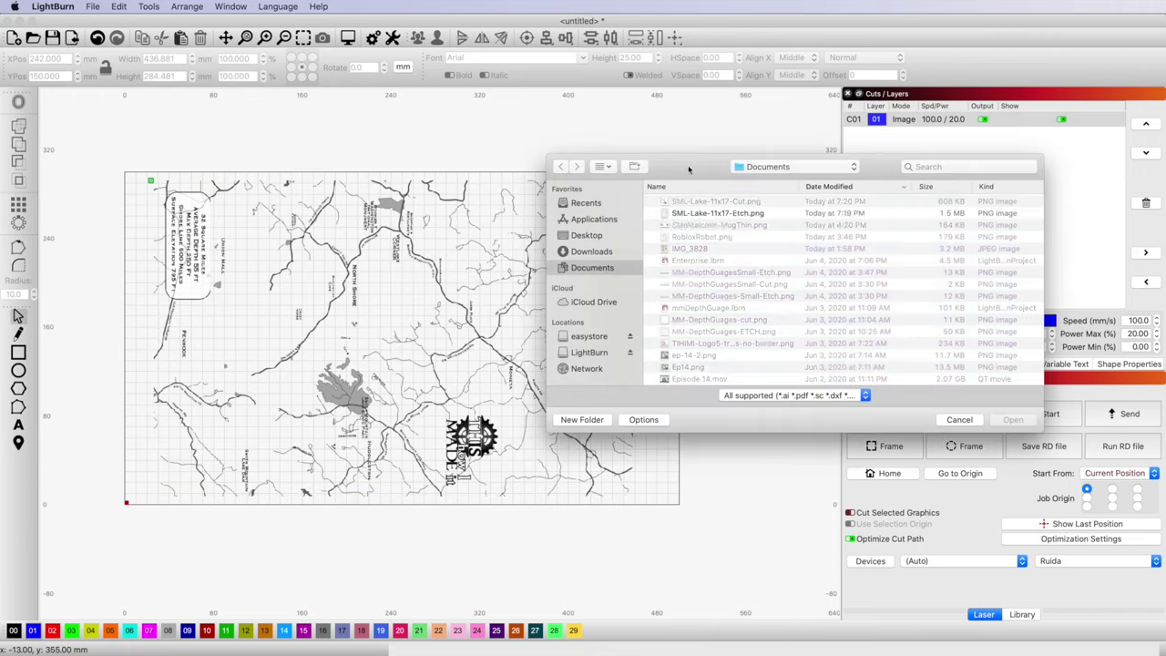
pyautogui.doubleClick(711, 204)
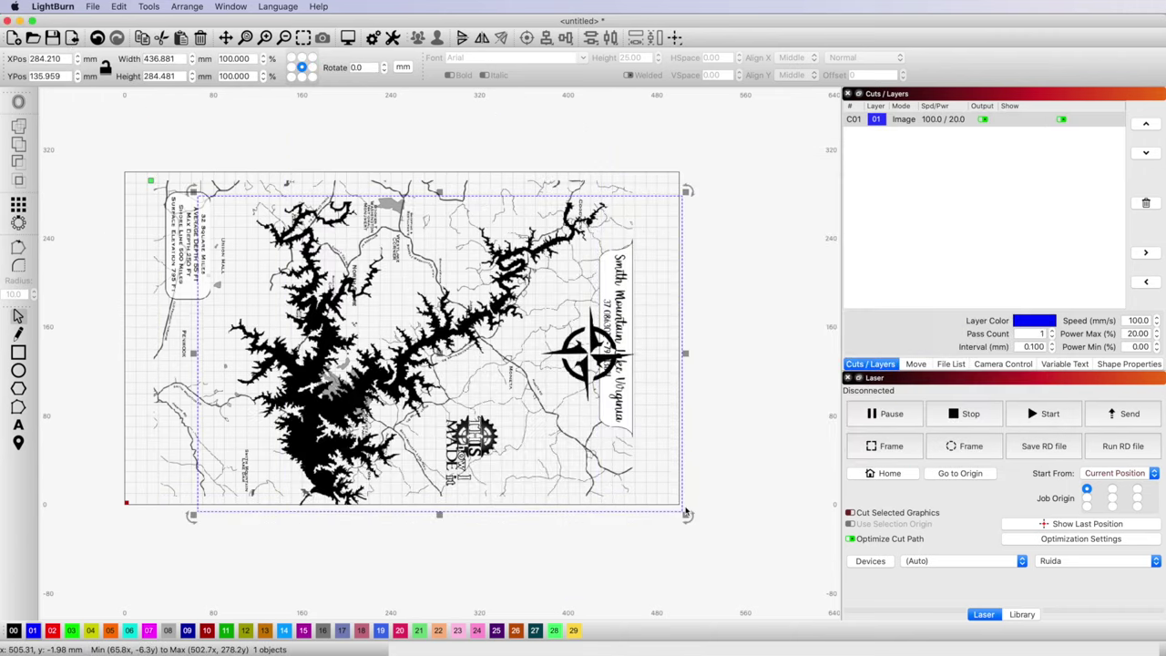
pyautogui.press('p')
pyautogui.hotkey('ctrl', 'a')
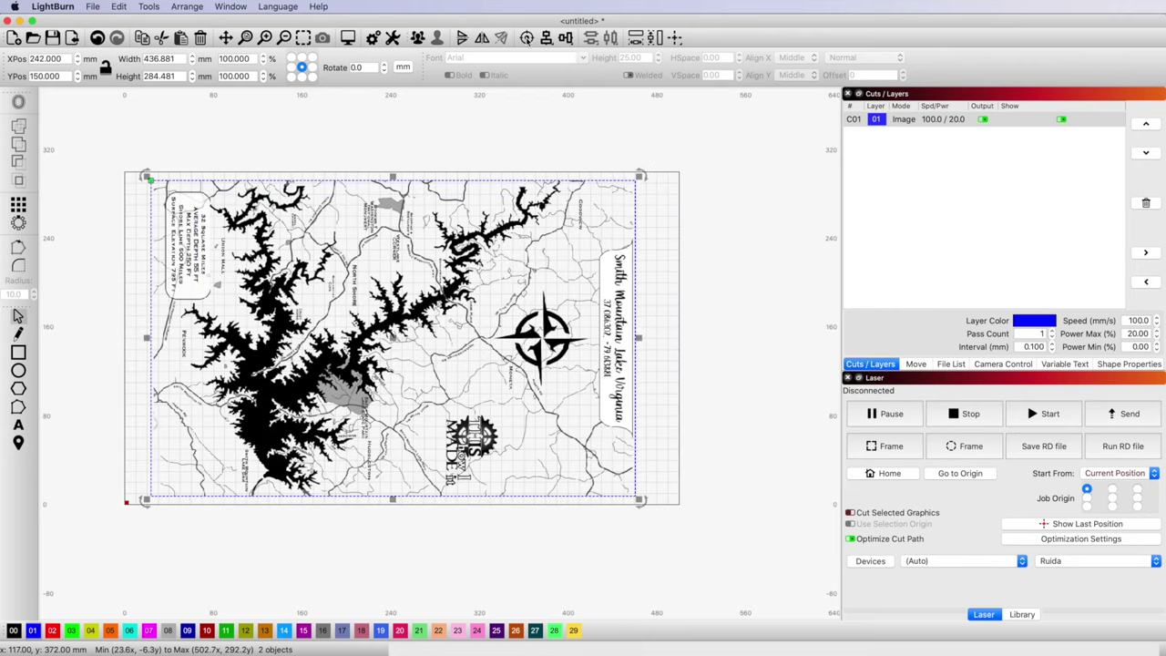
pyautogui.scroll(5, 325, 349)
pyautogui.scroll(2, 325, 349)
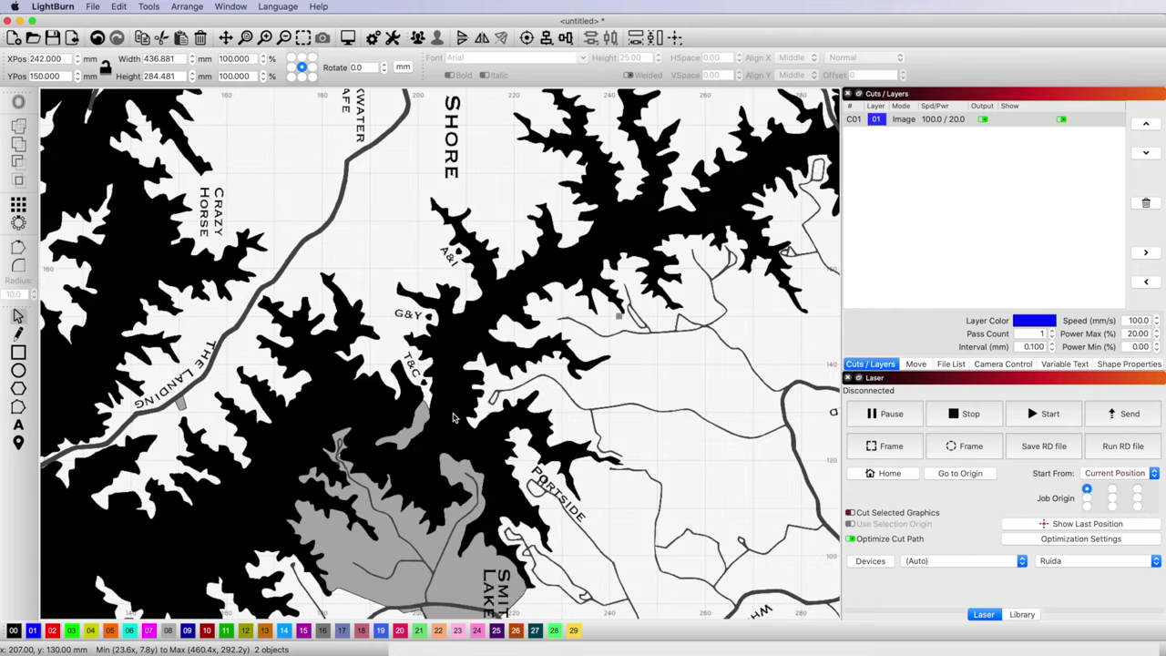
pyautogui.hotkey('ctrl', 'shift', 'a')
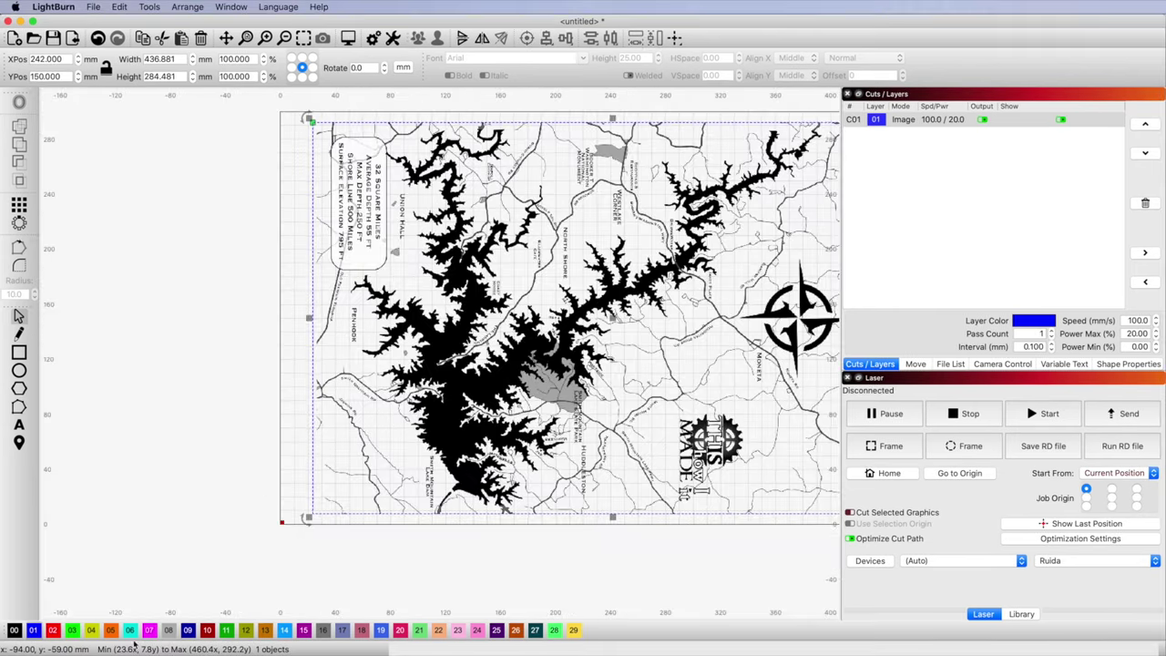
# Step: Put the lake image on layer 02, hide the road map layer, and enable lake output
pyautogui.click(53, 630)
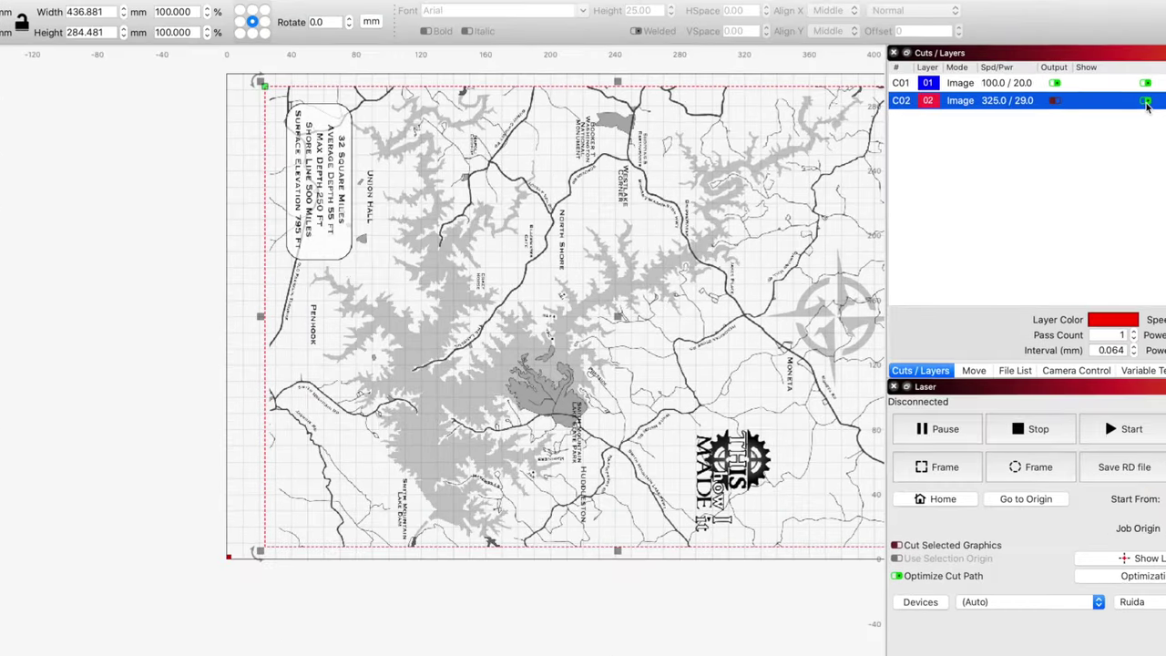
pyautogui.click(1061, 134)
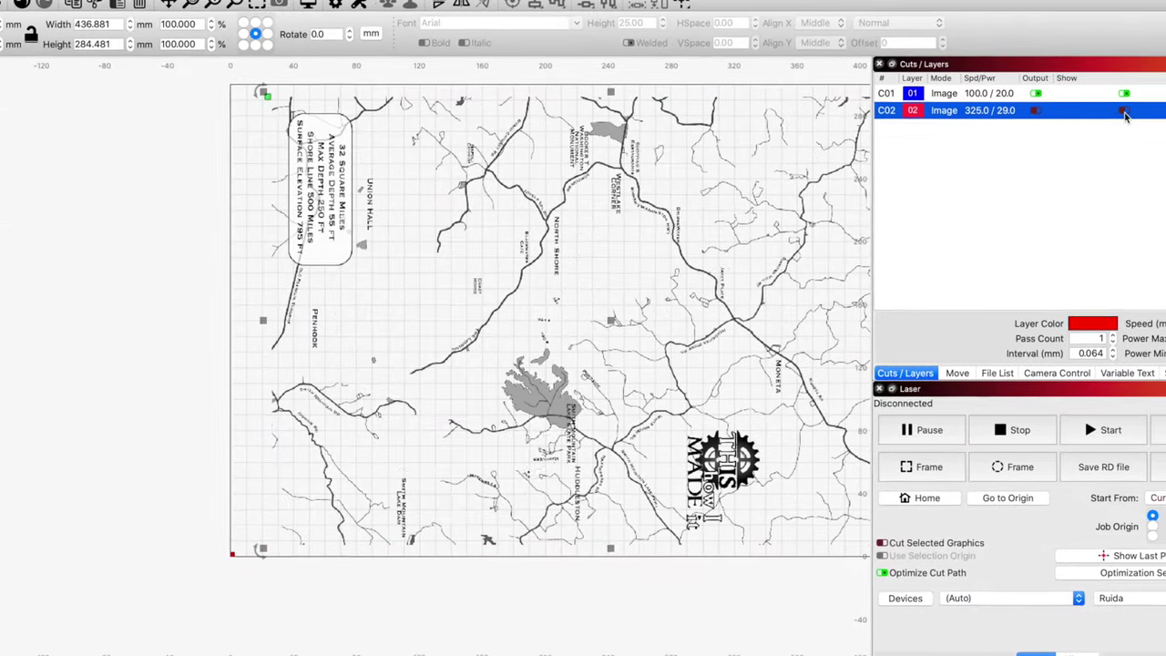
pyautogui.click(1125, 110)
pyautogui.click(1125, 93)
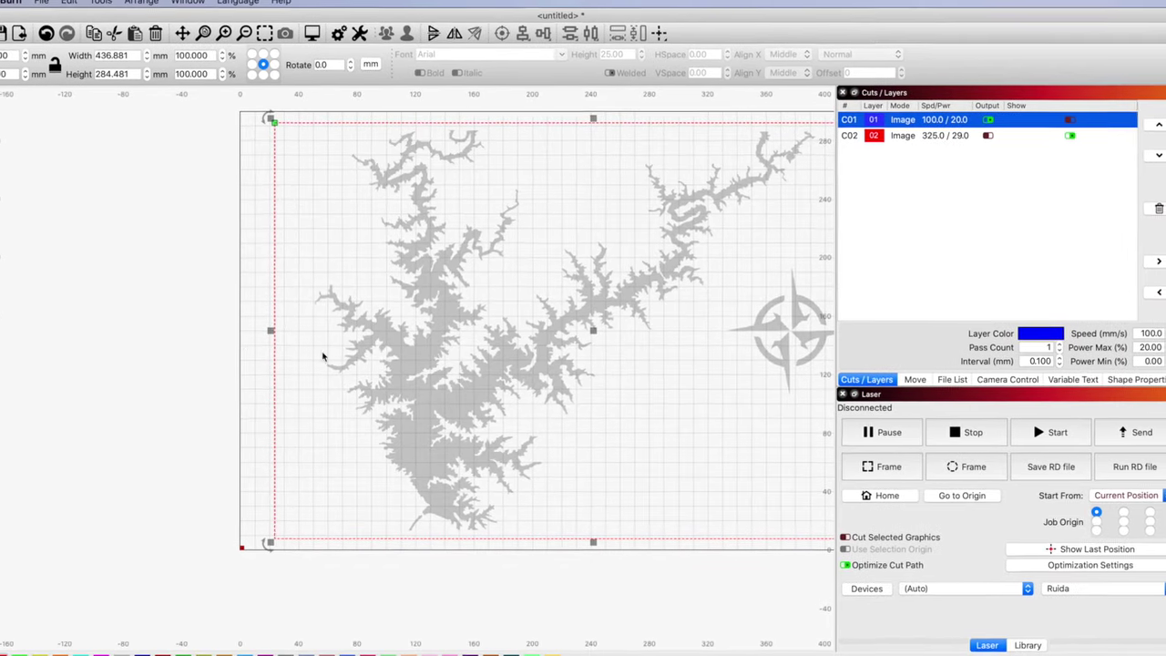
pyautogui.click(988, 135)
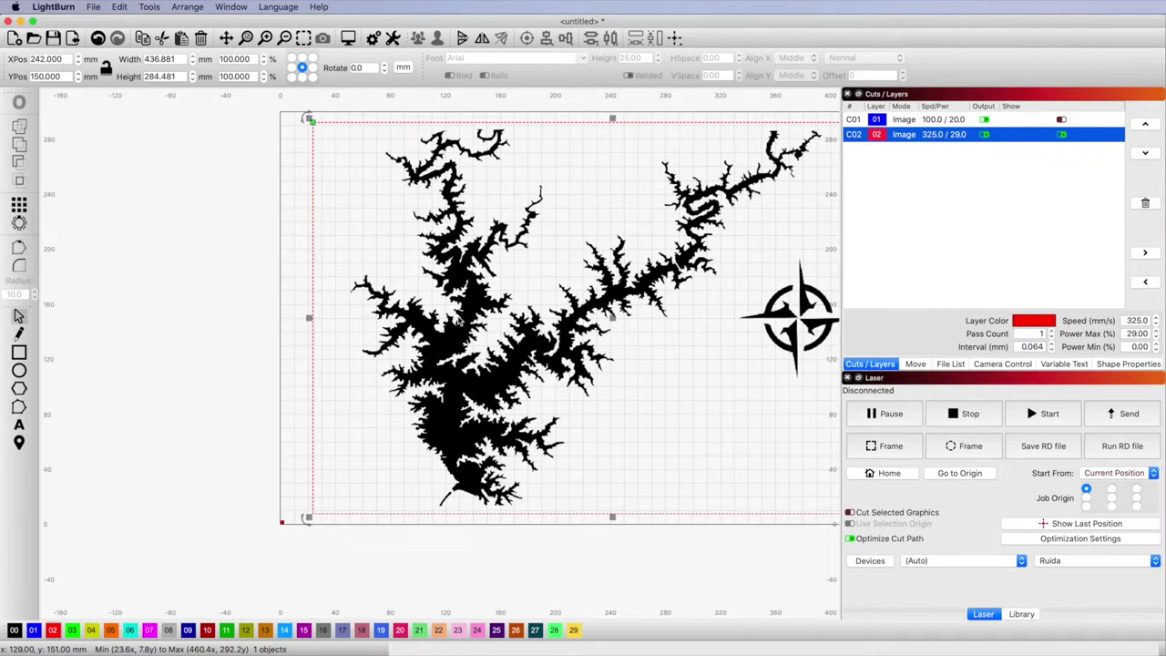
pyautogui.click(456, 318)
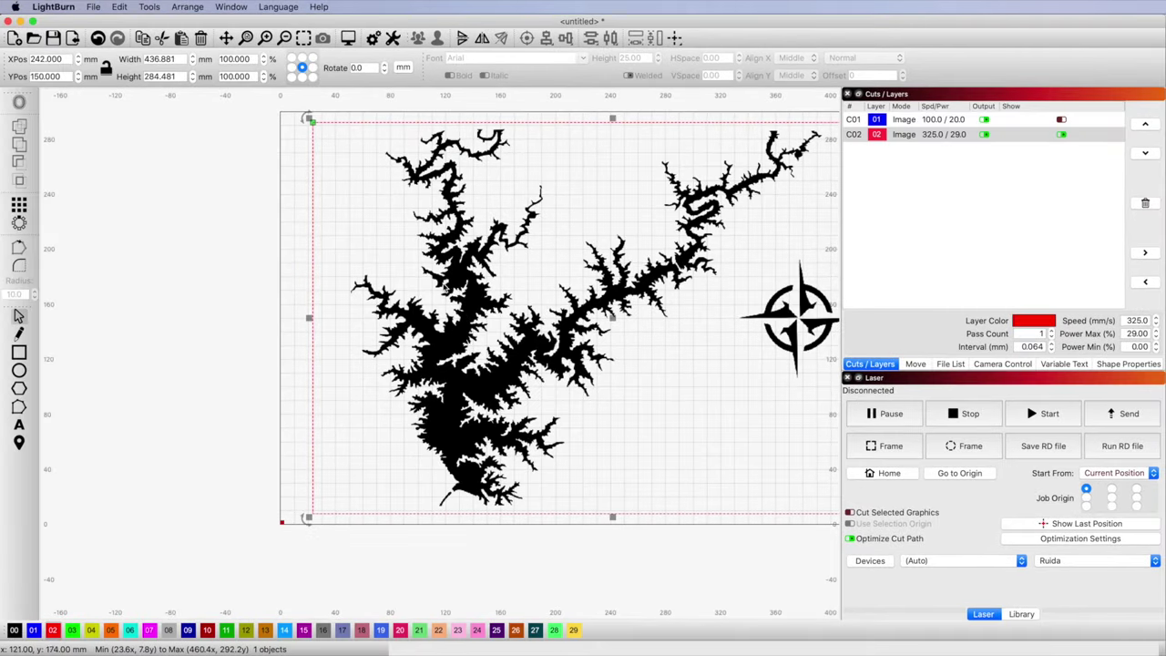
# Step: Trace the lake-and-compass image into vector outlines, deleting the original image after tracing
pyautogui.click(119, 8)
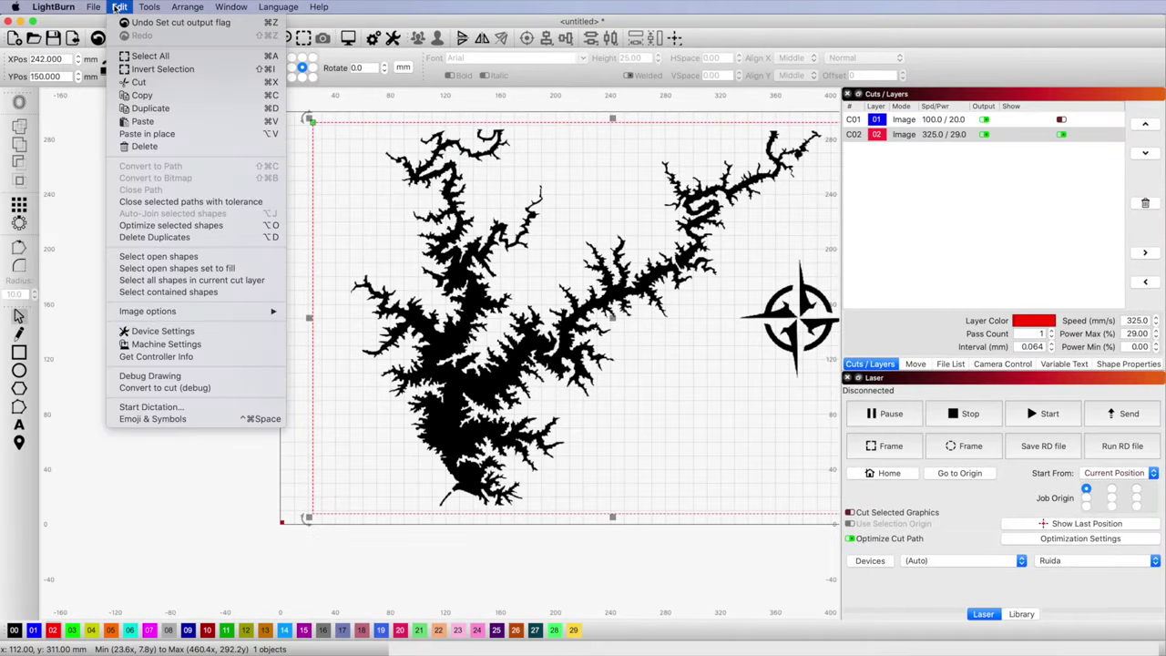
pyautogui.moveTo(148, 7)
pyautogui.click(164, 187)
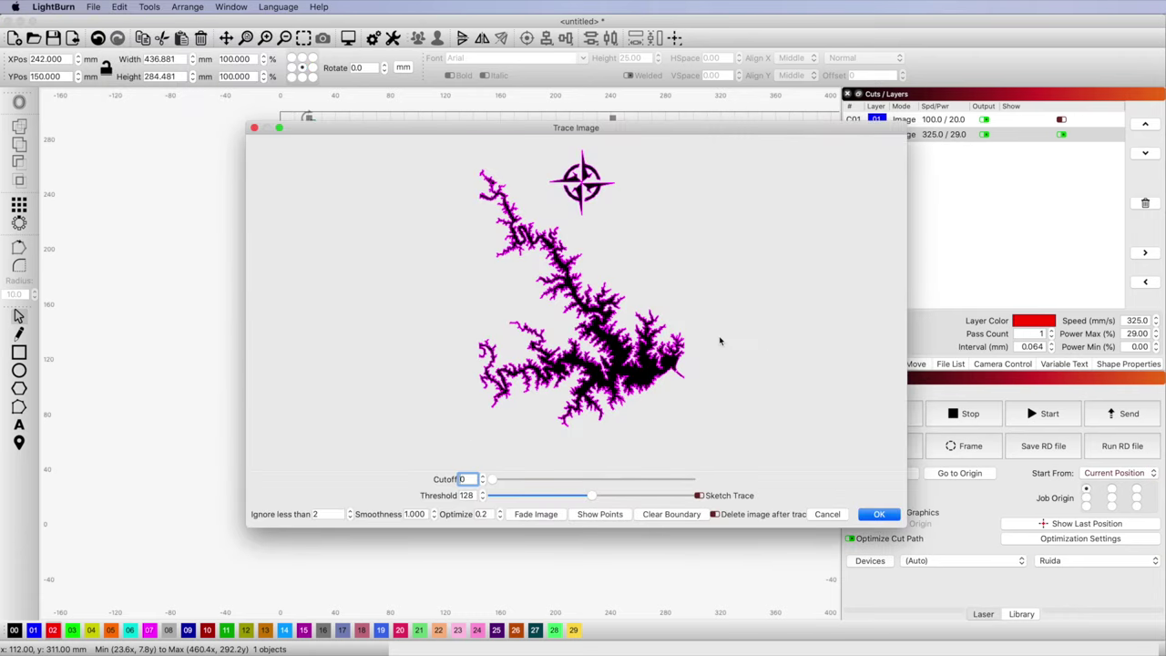
pyautogui.scroll(10, 610, 299)
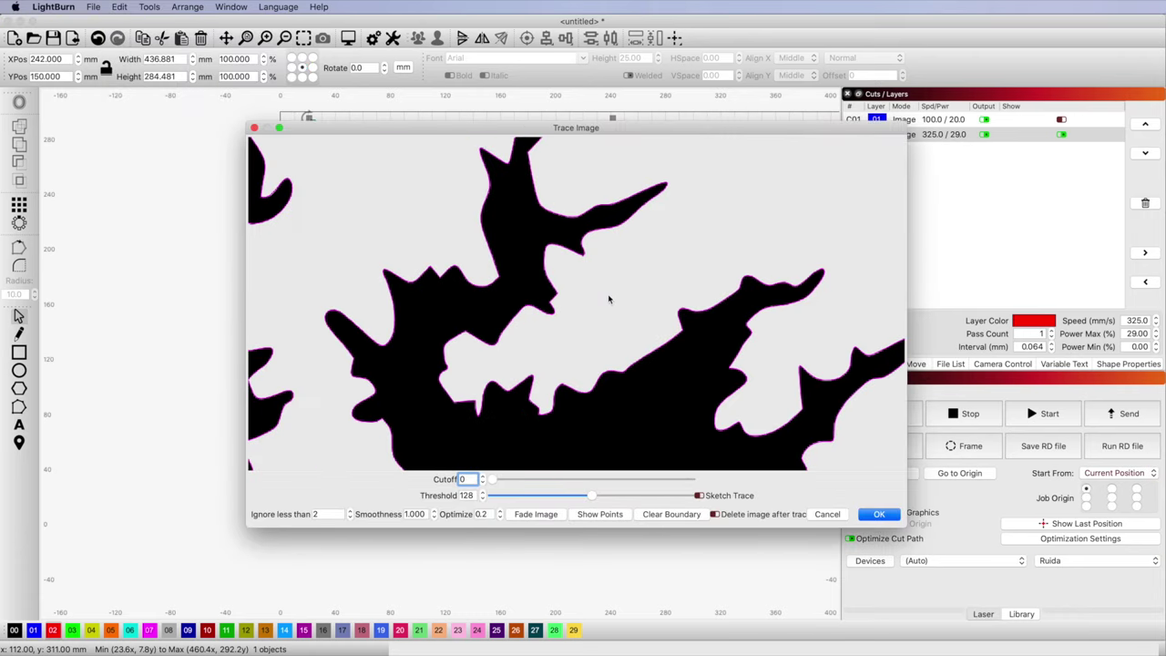
pyautogui.scroll(-10, 609, 299)
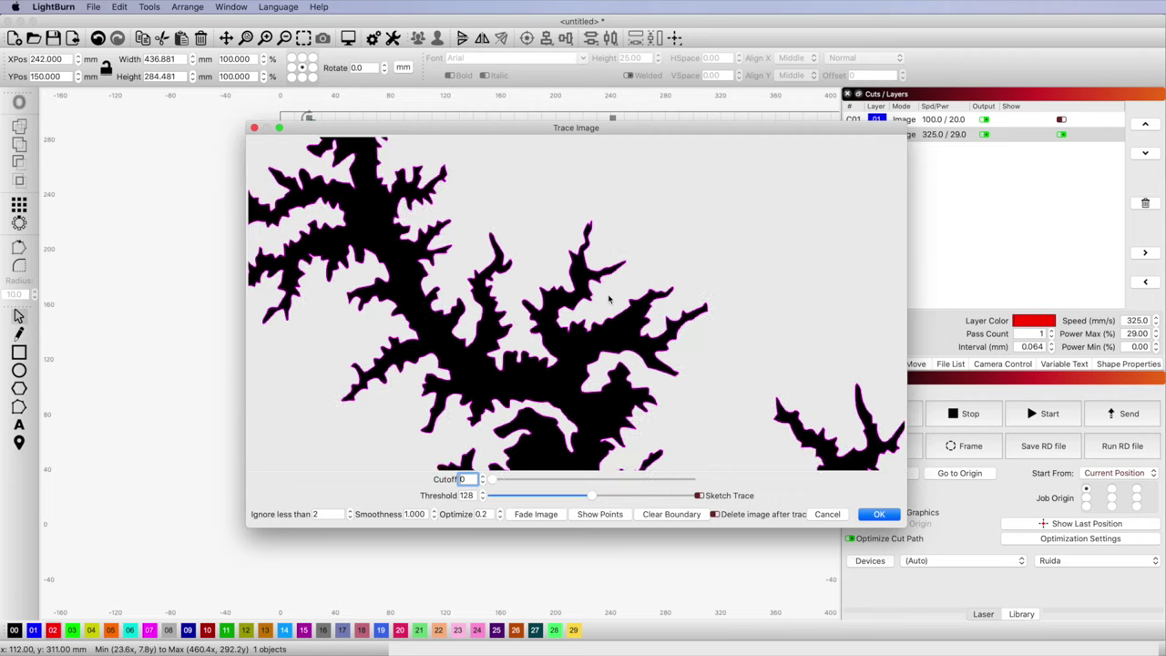
pyautogui.scroll(-5, 727, 442)
pyautogui.scroll(5, 583, 300)
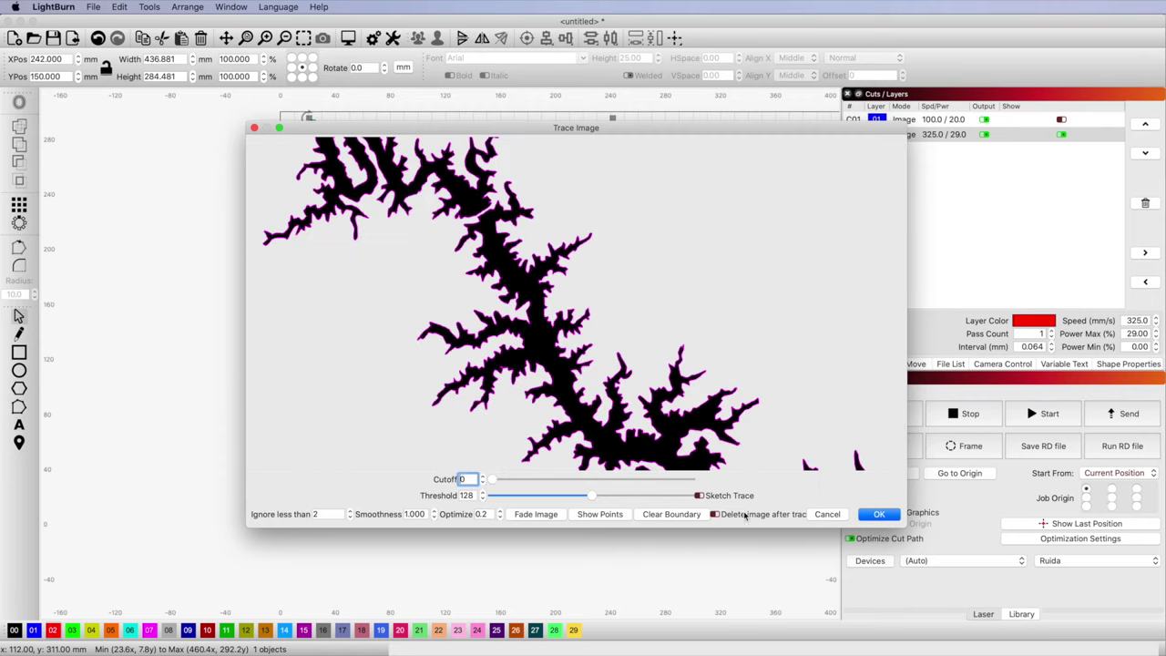
pyautogui.scroll(-5, 696, 390)
pyautogui.scroll(5, 747, 446)
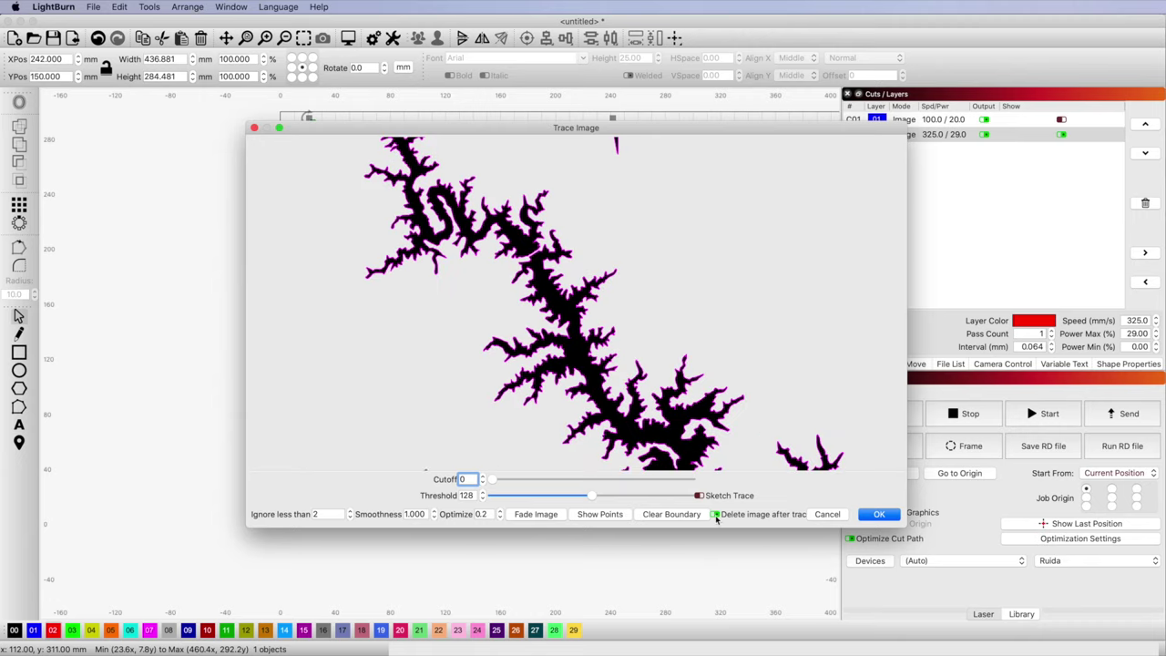
pyautogui.press('Return')
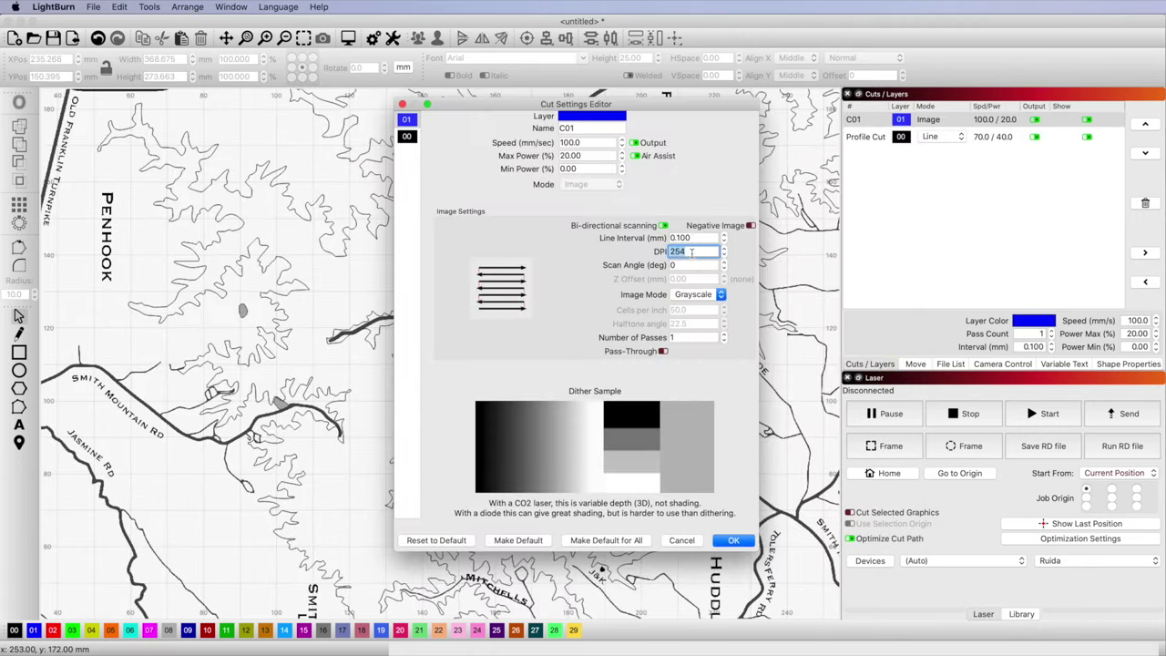
# Step: Set image layer C01 to 400 DPI, speed 350, max power 35 and min power 9
pyautogui.click(692, 253)
pyautogui.write('40.0')
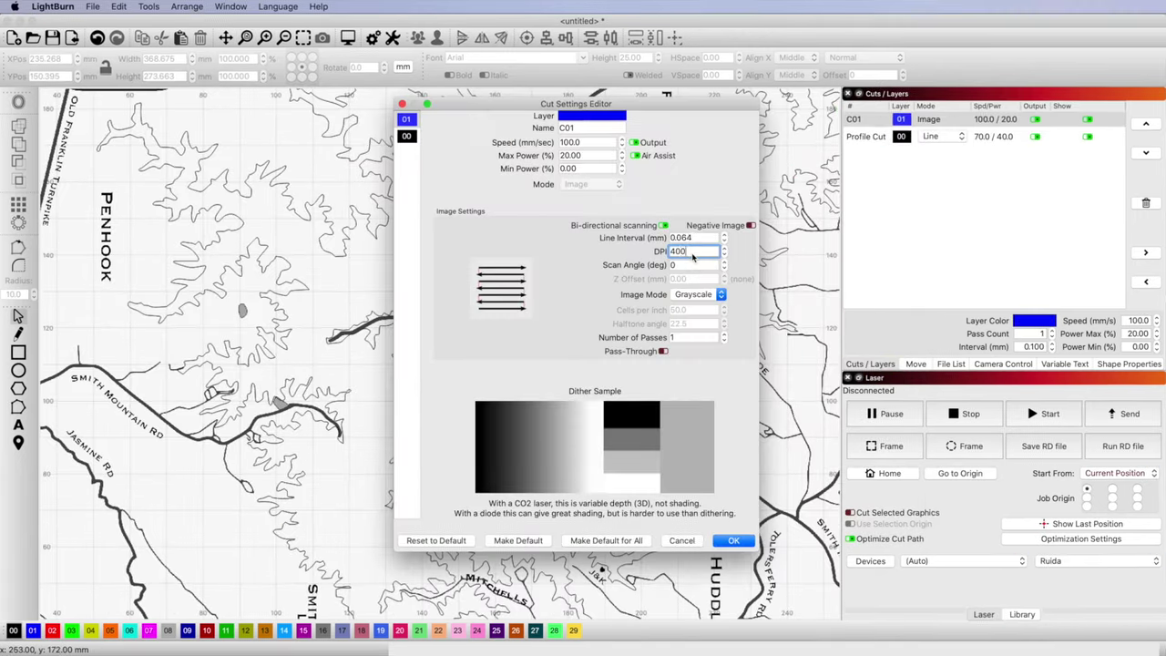
pyautogui.press('Return')
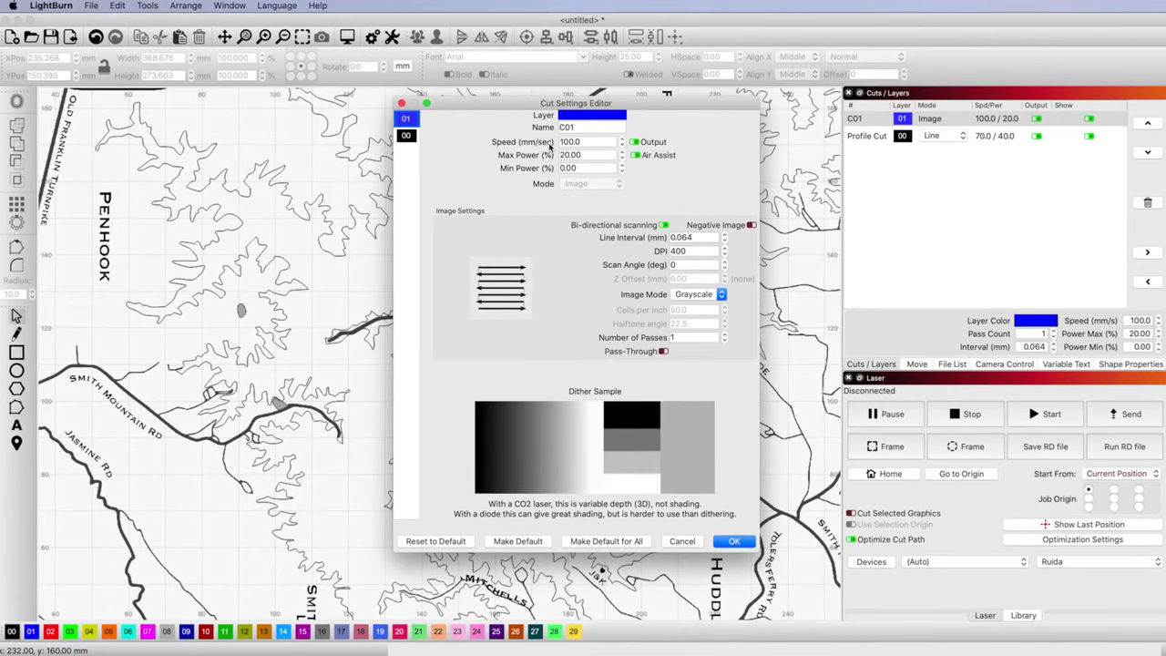
pyautogui.write('350.0')
pyautogui.press('Tab')
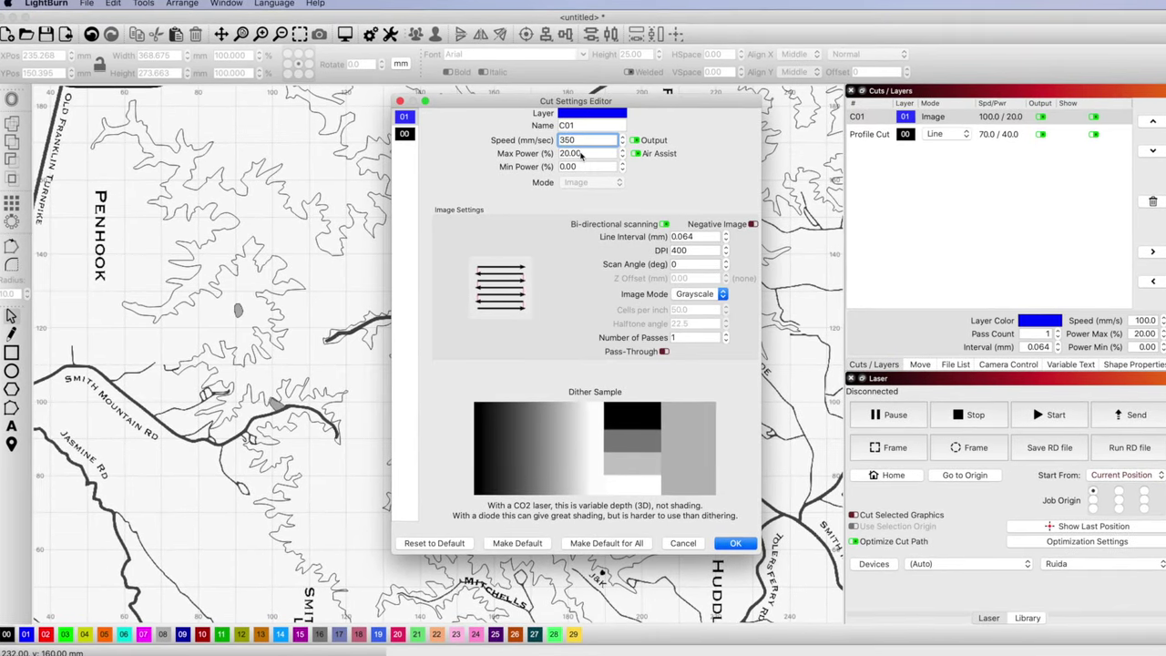
pyautogui.write('35.00')
pyautogui.press('Tab')
pyautogui.write('9.00')
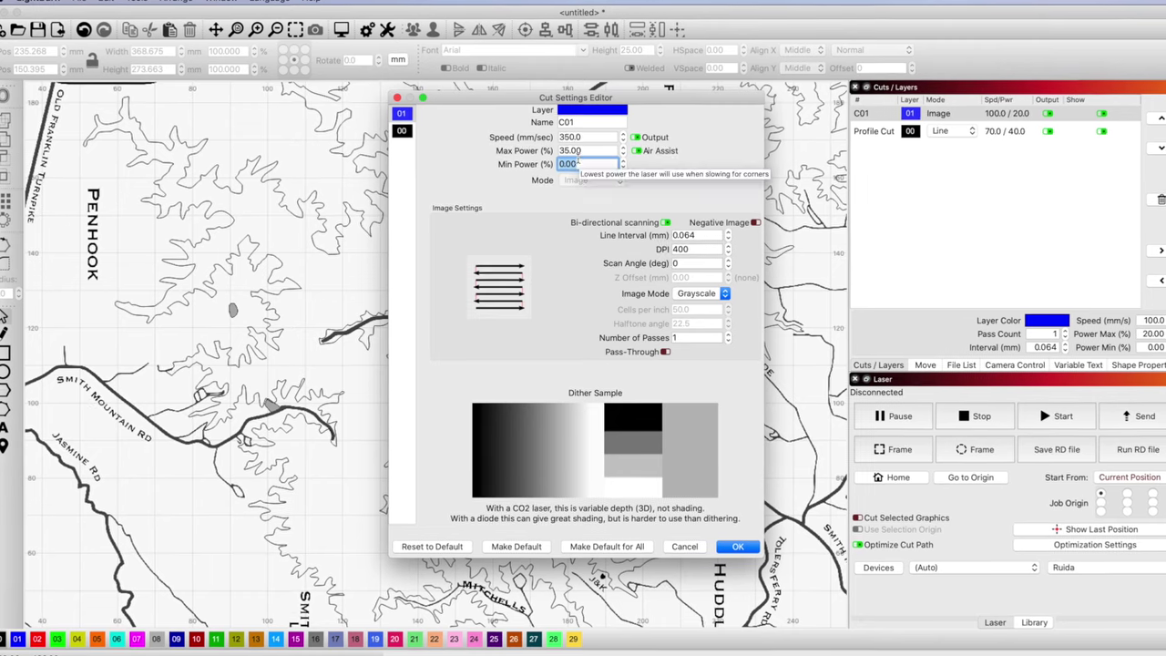
pyautogui.press('Tab')
pyautogui.press('Return')
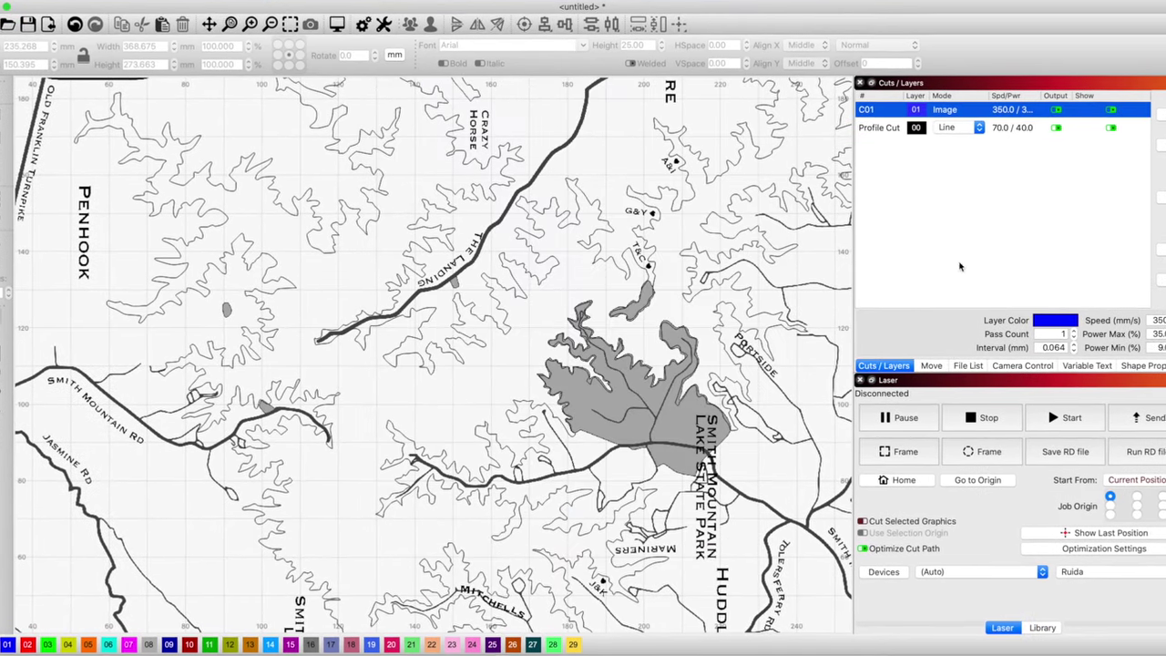
# Step: Set the Profile Cut layer to 1 pass, speed 12, max power 55 and min power 50
pyautogui.doubleClick(1014, 127)
pyautogui.doubleClick(670, 300)
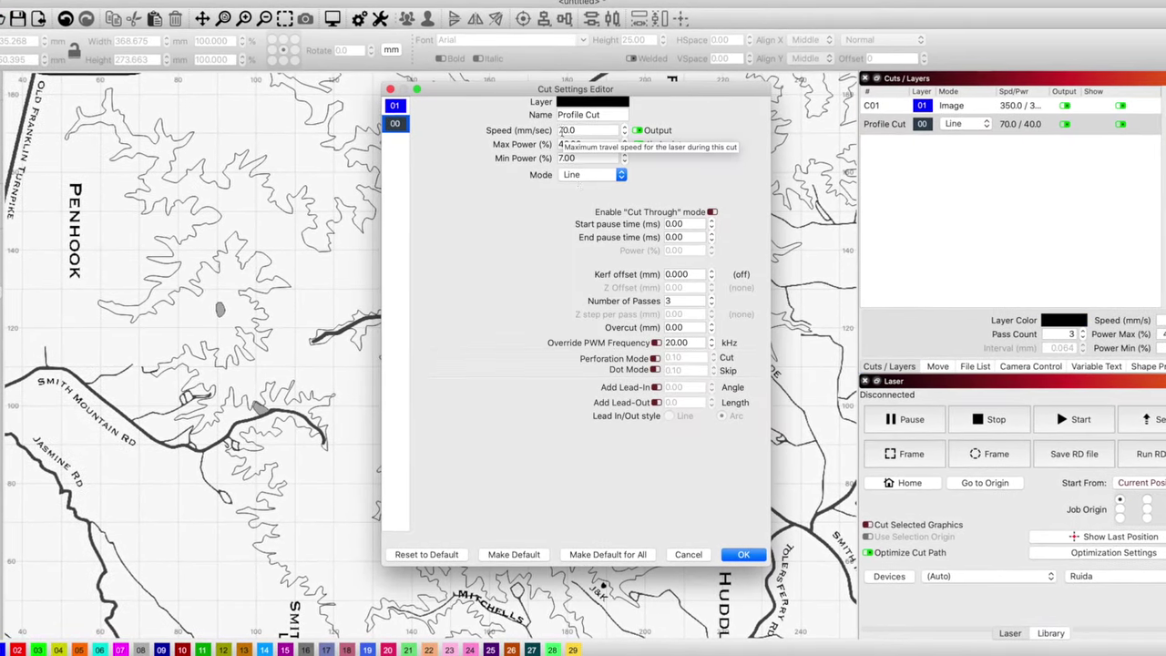
pyautogui.write('3')
pyautogui.press('BackSpace')
pyautogui.write('1')
pyautogui.doubleClick(562, 130)
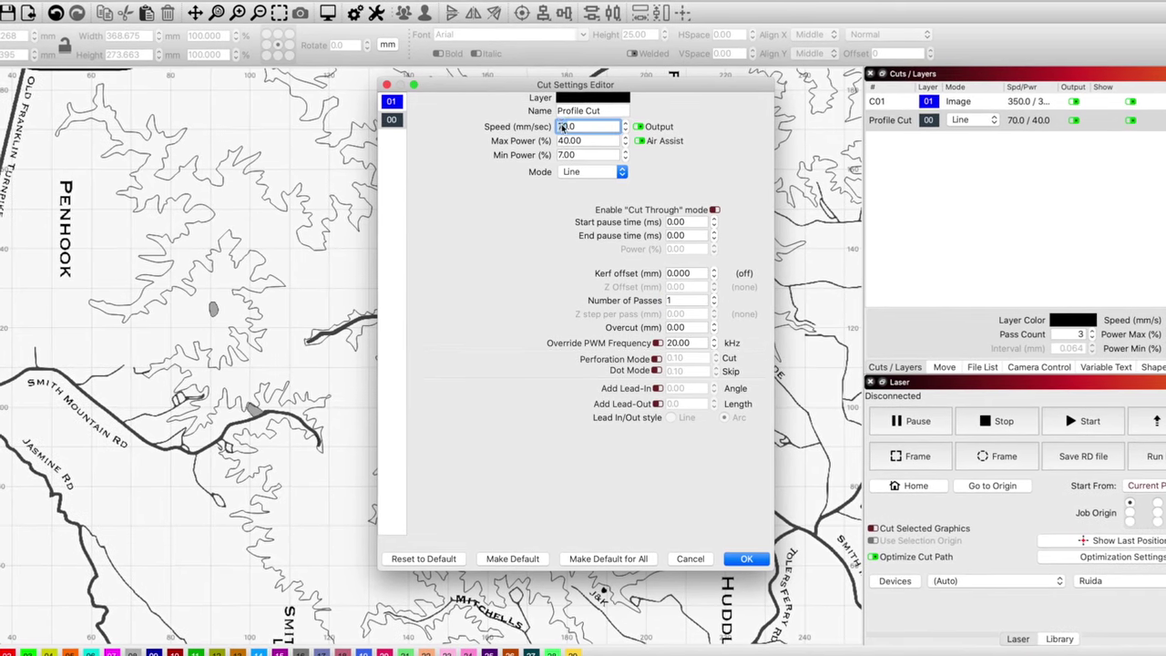
pyautogui.write('12.0')
pyautogui.press('Tab')
pyautogui.write('55')
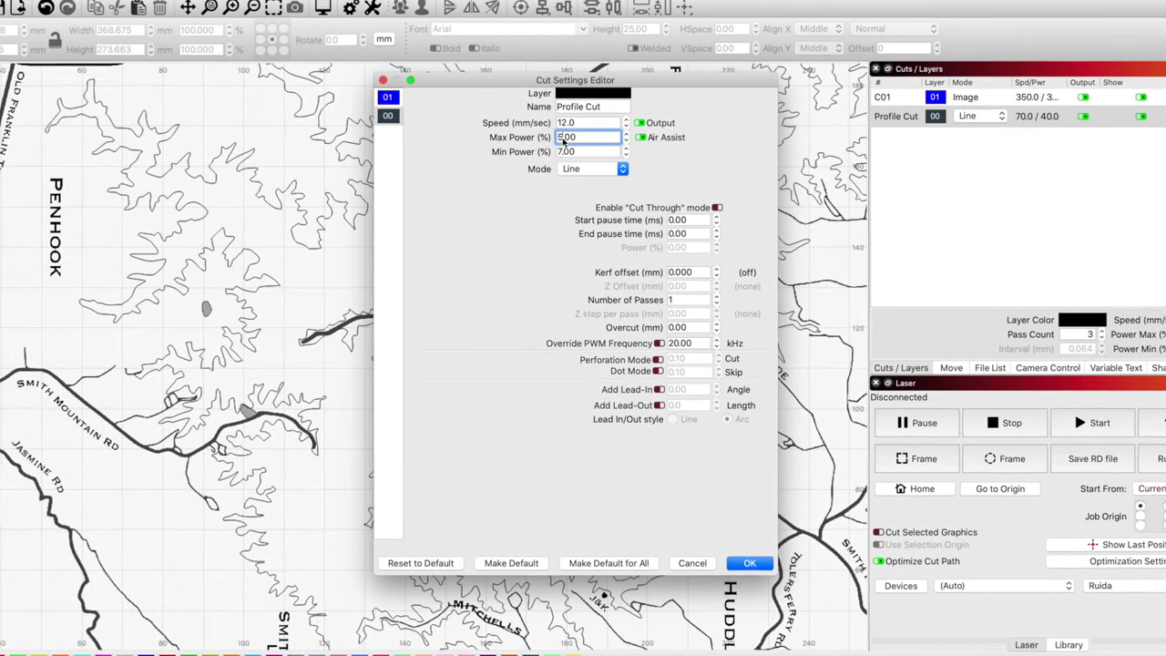
pyautogui.press('Tab')
pyautogui.write('50.00')
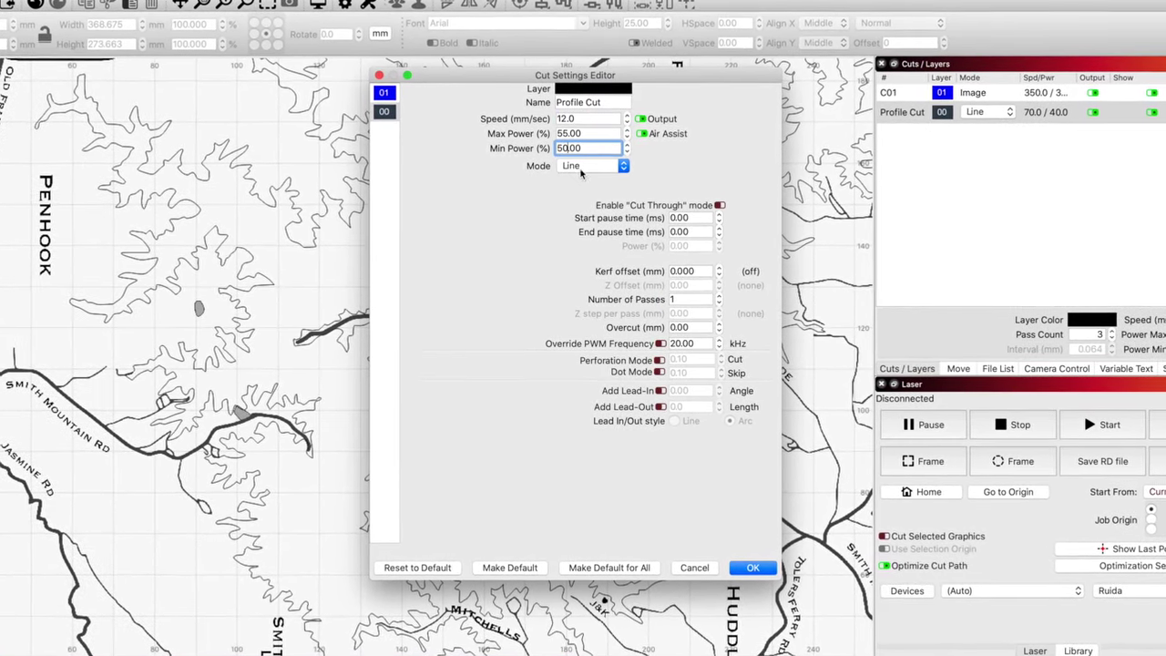
pyautogui.press('Return')
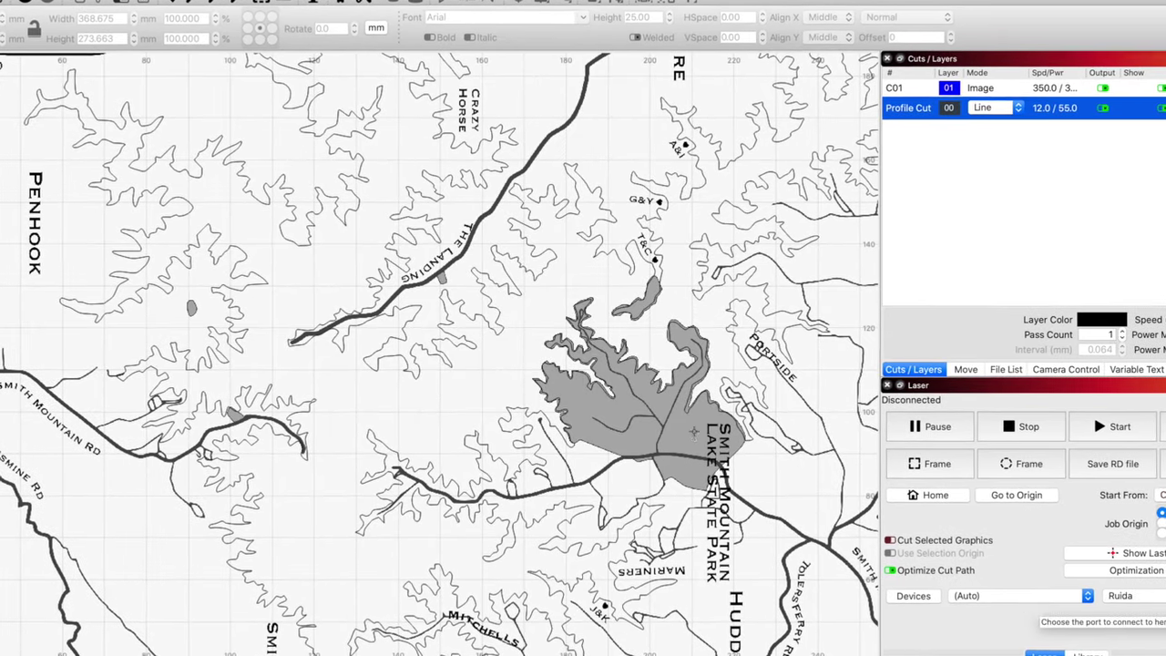
# Step: Show the enlarged full-map job preview with its 1:47:24 estimated time
pyautogui.scroll(-3, 695, 436)
pyautogui.scroll(5, 695, 436)
pyautogui.hotkey('alt', 'p')
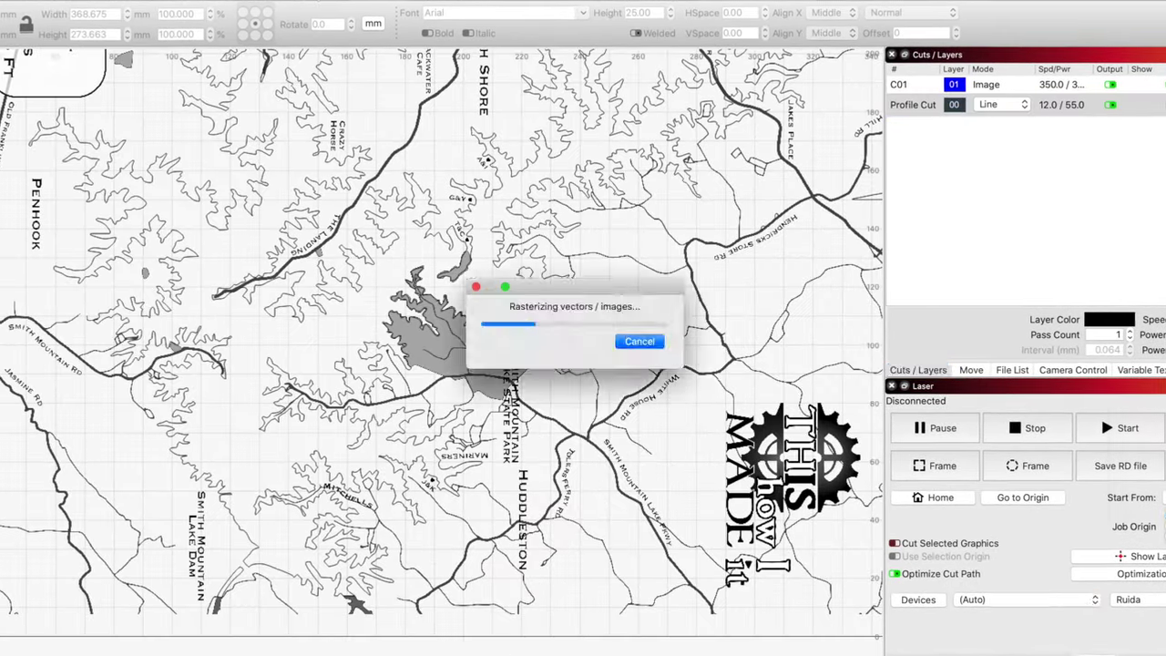
pyautogui.moveTo(783, 244); pyautogui.dragTo(286, 22)
pyautogui.click(69, 17)
pyautogui.scroll(5, 719, 449)
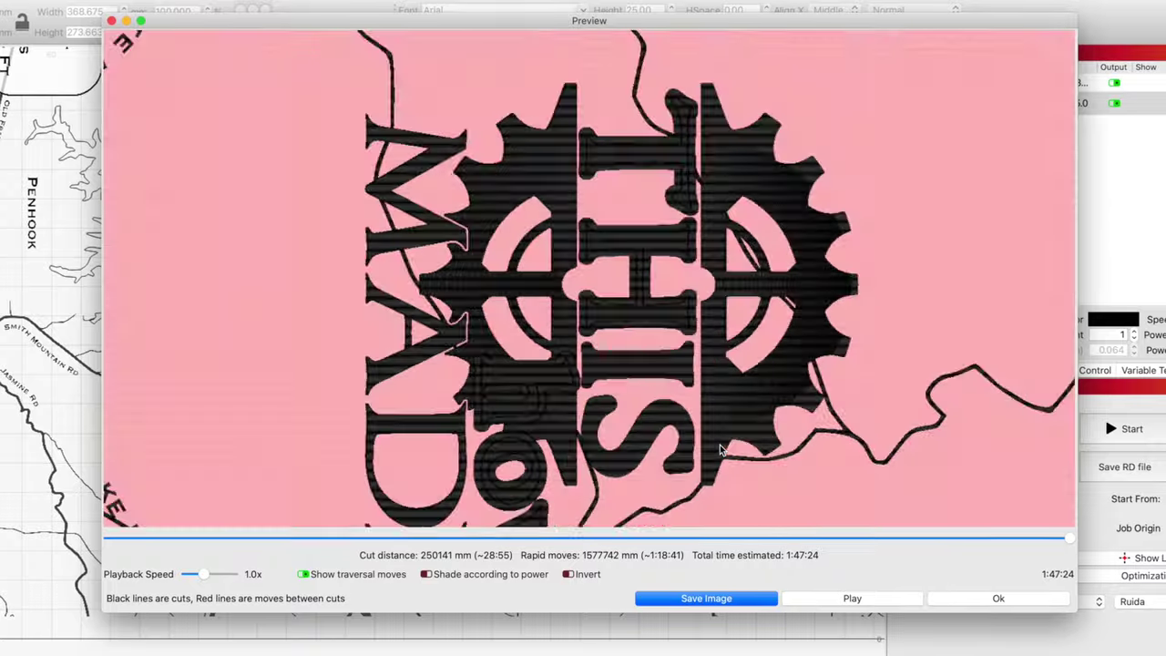
pyautogui.scroll(-6, 719, 449)
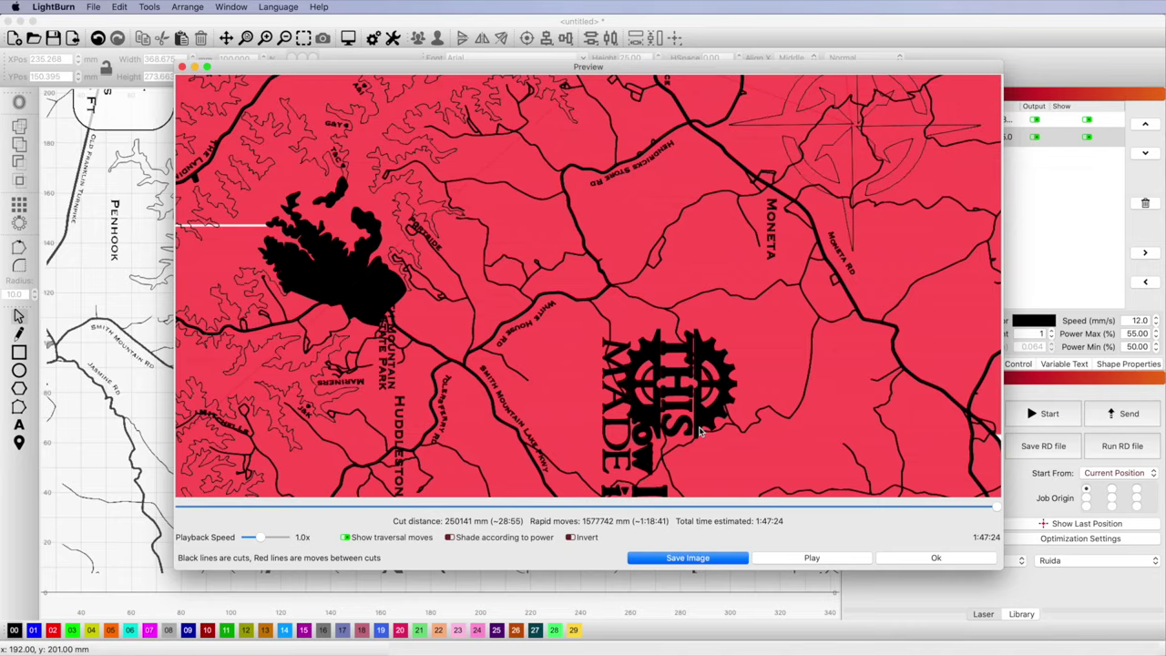